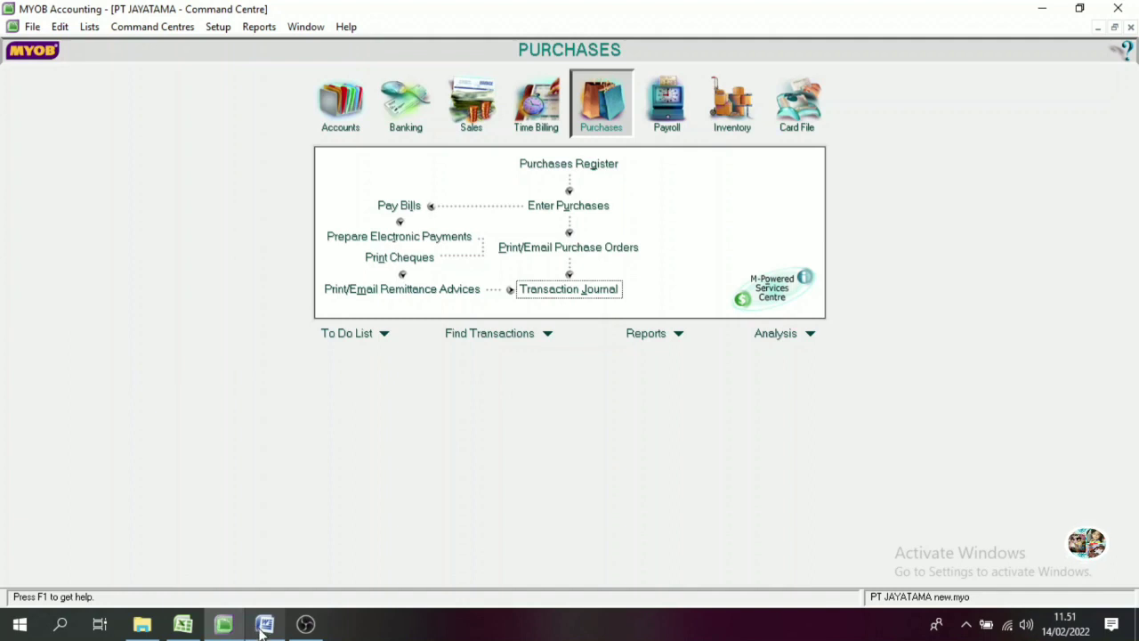
Snap MYOB to the left half and the Word adjustment memo to the right, widening MYOB.
{"action": "left_click", "coordinate": [264, 625]}
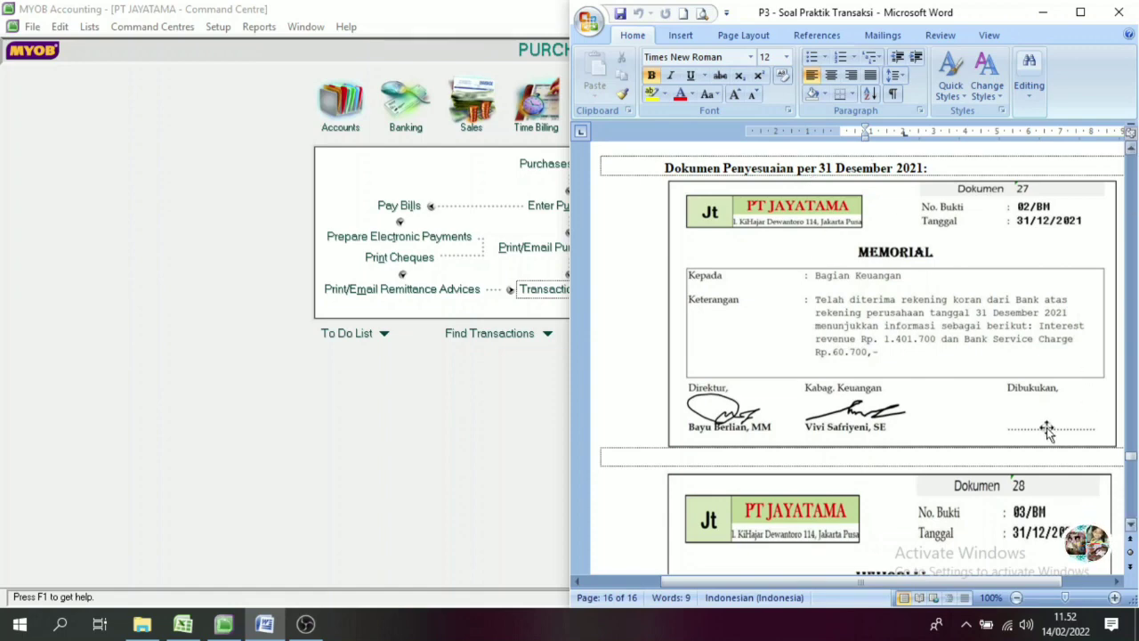
{"action": "left_click", "coordinate": [415, 454]}
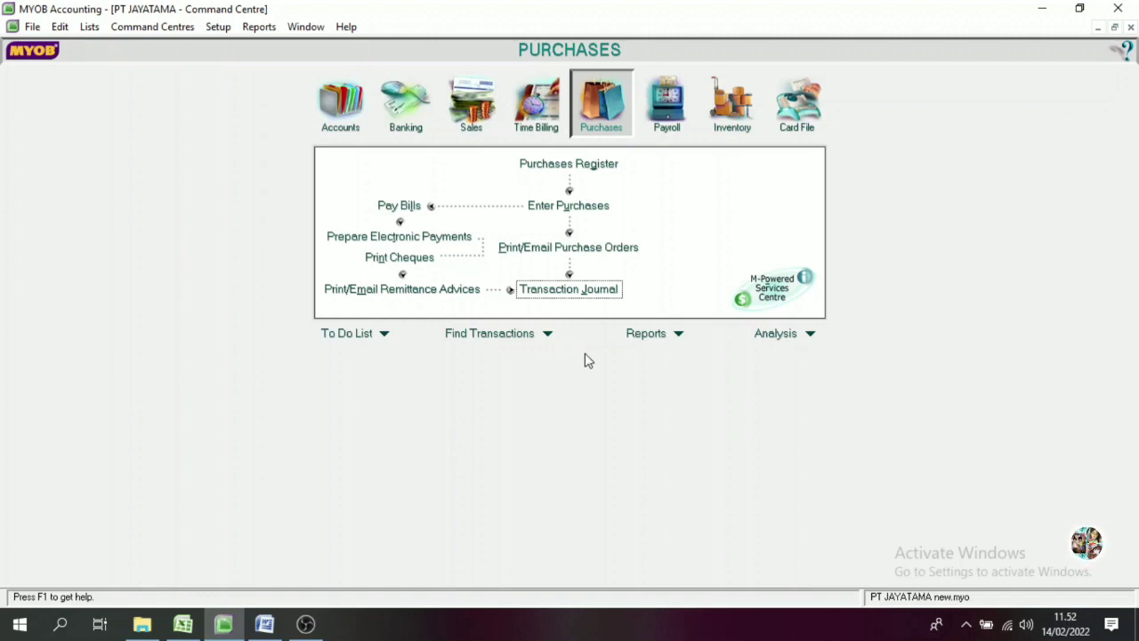
{"action": "left_click", "coordinate": [266, 623]}
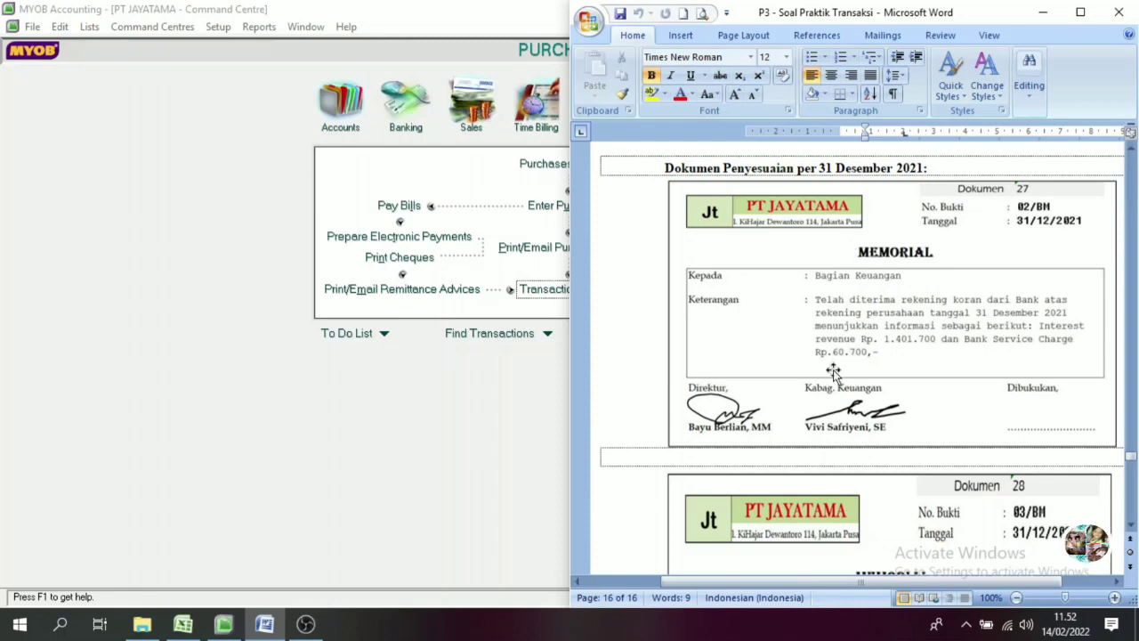
{"action": "left_click", "coordinate": [386, 436]}
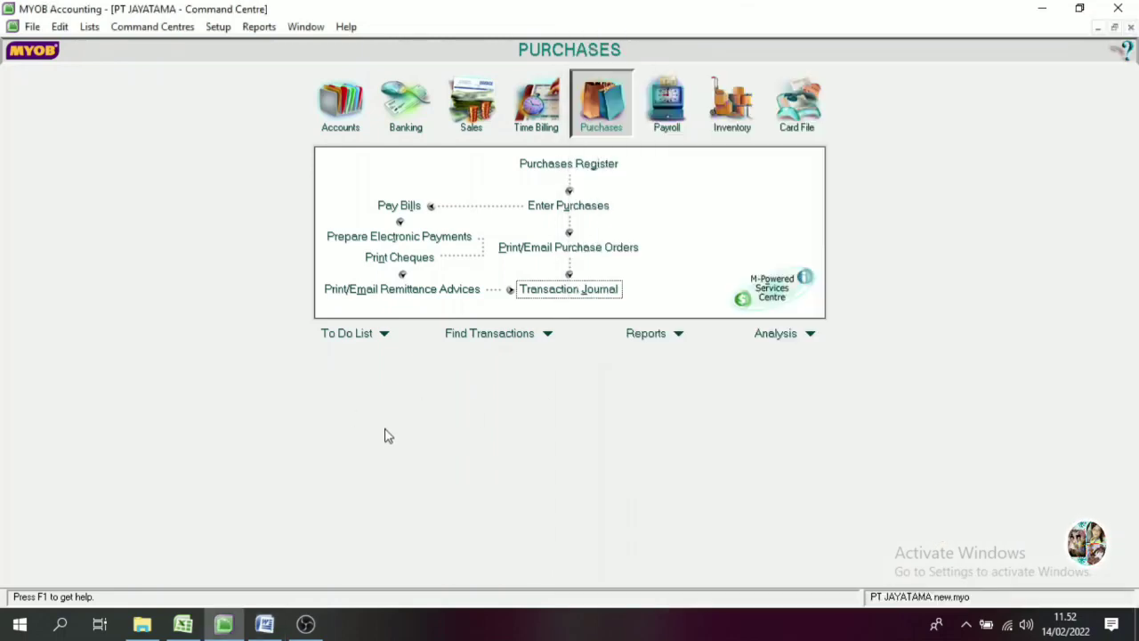
{"action": "key", "text": "super+Left"}
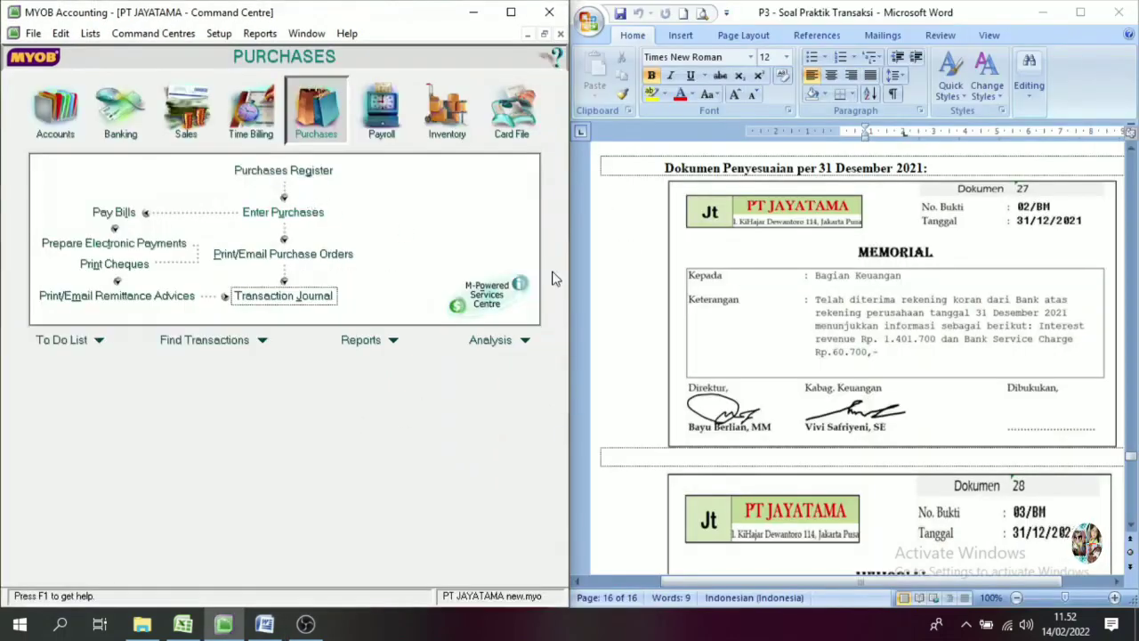
{"action": "left_click", "coordinate": [621, 306]}
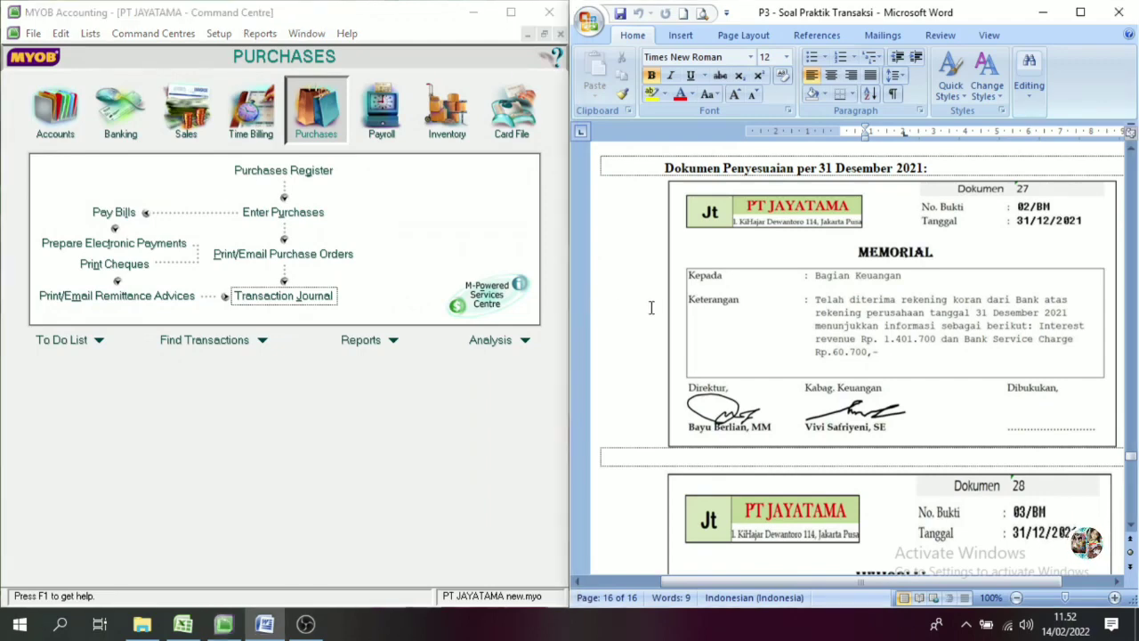
{"action": "left_click_drag", "start_coordinate": [574, 319], "coordinate": [638, 319]}
{"action": "left_click_drag", "start_coordinate": [838, 582], "coordinate": [886, 583]}
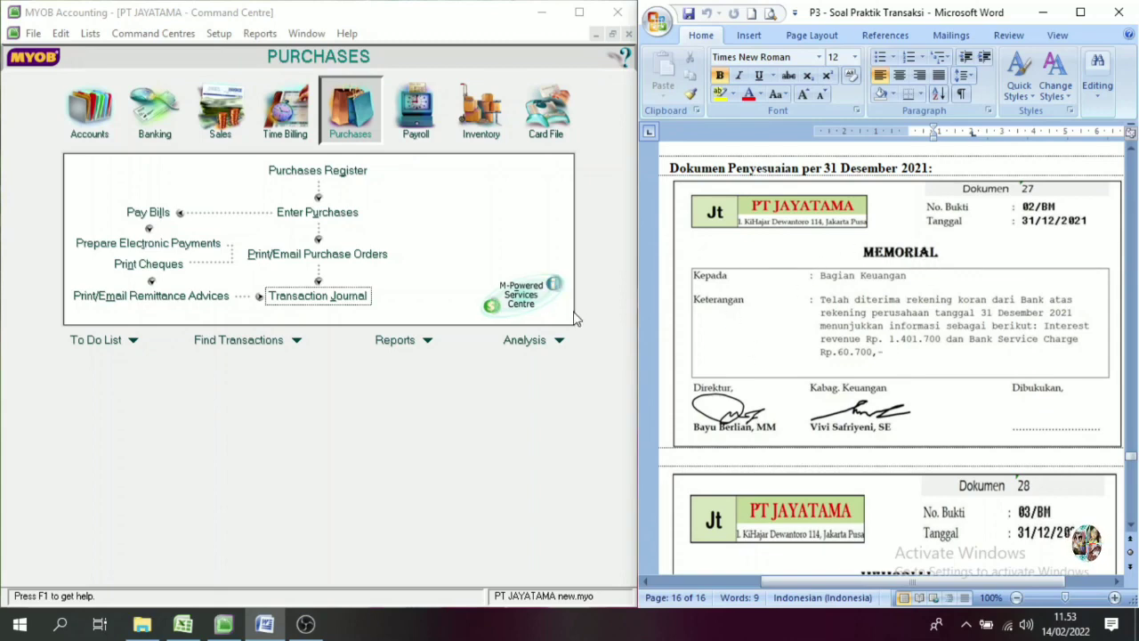
Switch the MYOB Command Centre to Banking.
{"action": "left_click", "coordinate": [154, 126]}
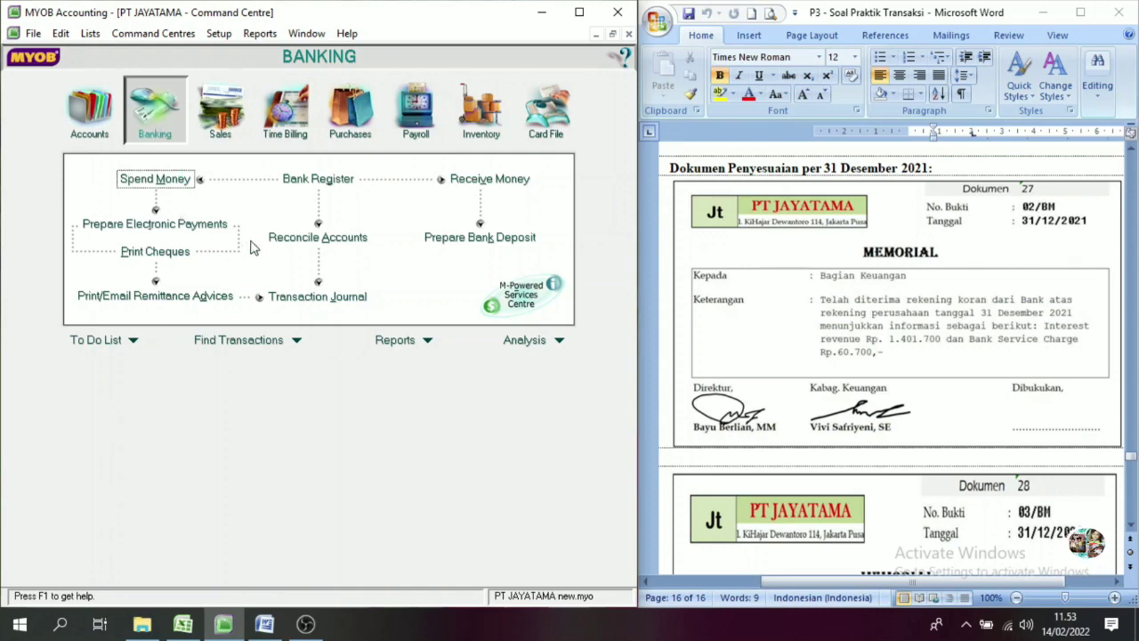
Open Reconcile Accounts for 1-1101 Cash in Bank.
{"action": "left_click", "coordinate": [331, 242]}
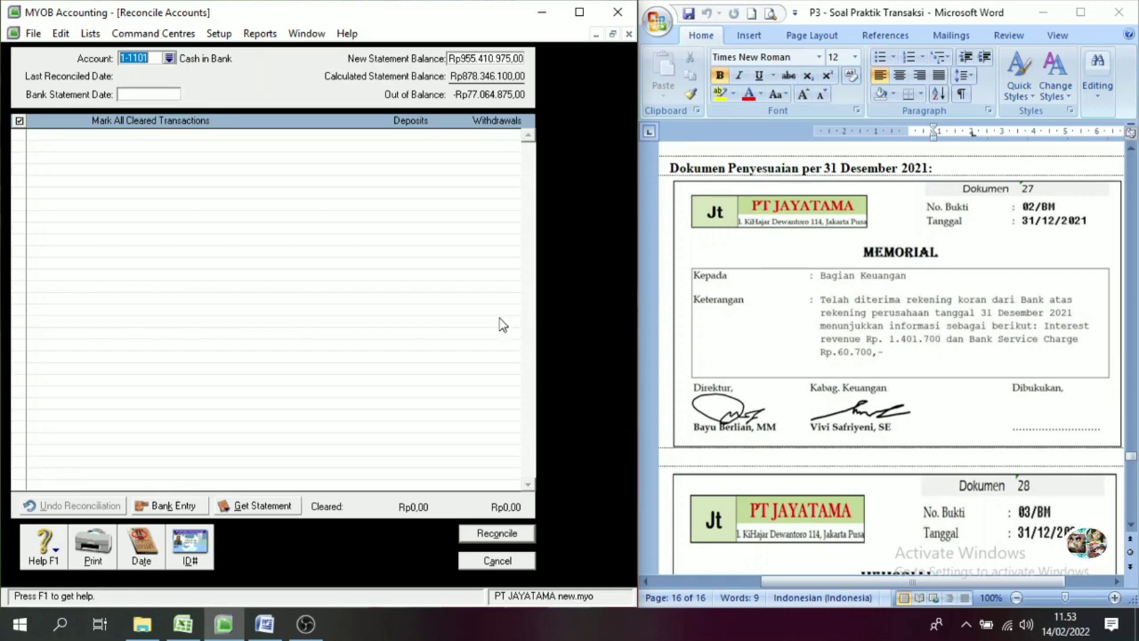
Set bank statement date 31/12/2021 to list transactions, then open Bank Entry adjustments.
{"action": "left_click", "coordinate": [144, 94]}
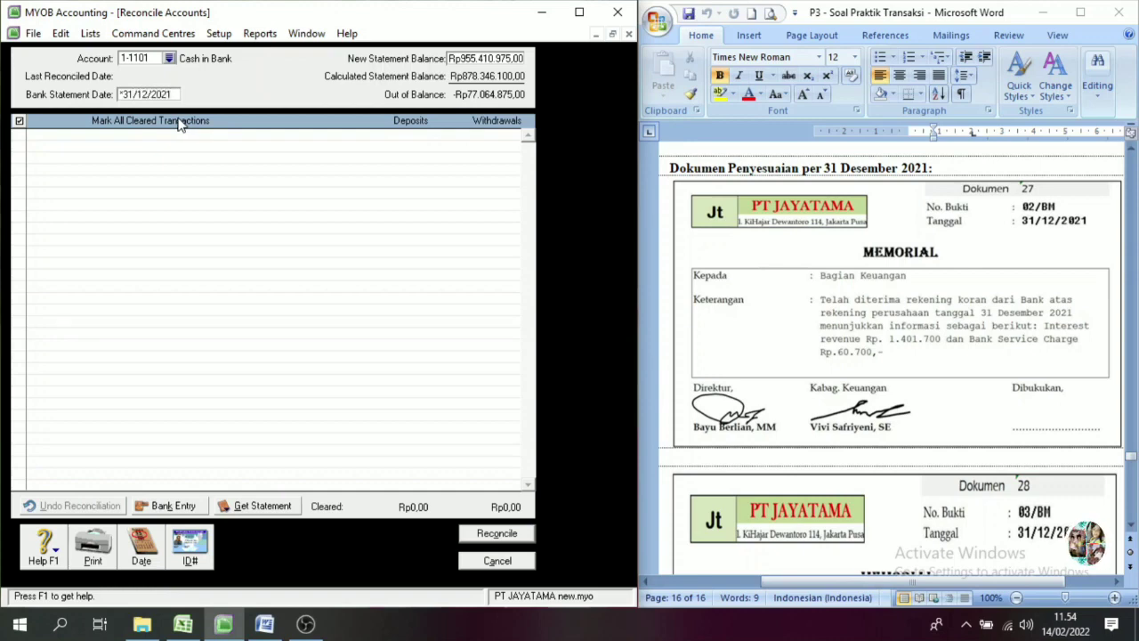
{"action": "key", "text": "Tab"}
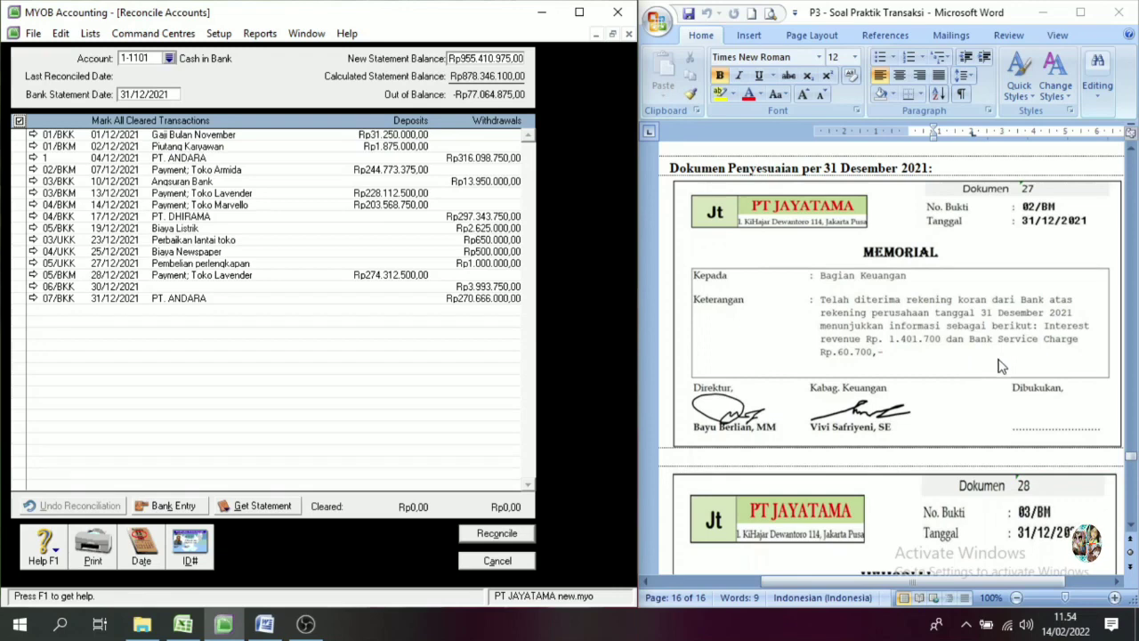
{"action": "left_click", "coordinate": [185, 509]}
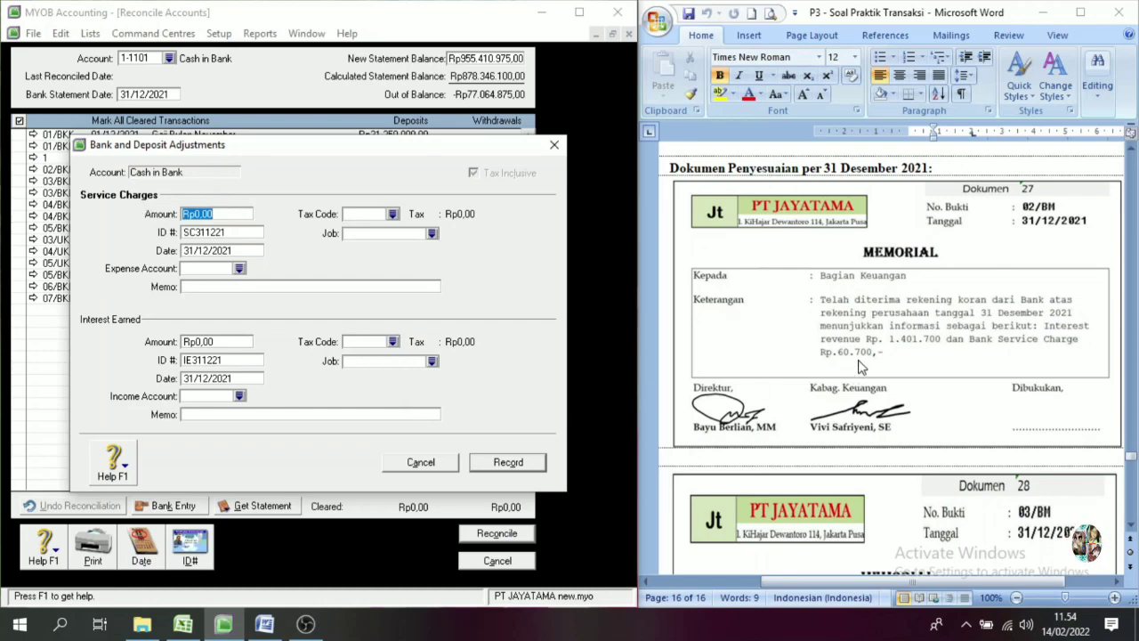
Enter a Rp60.700 service charge to 9-1001 Bank Charge with memo 'Rekonsiliasi Bank'.
{"action": "type", "text": "607"}
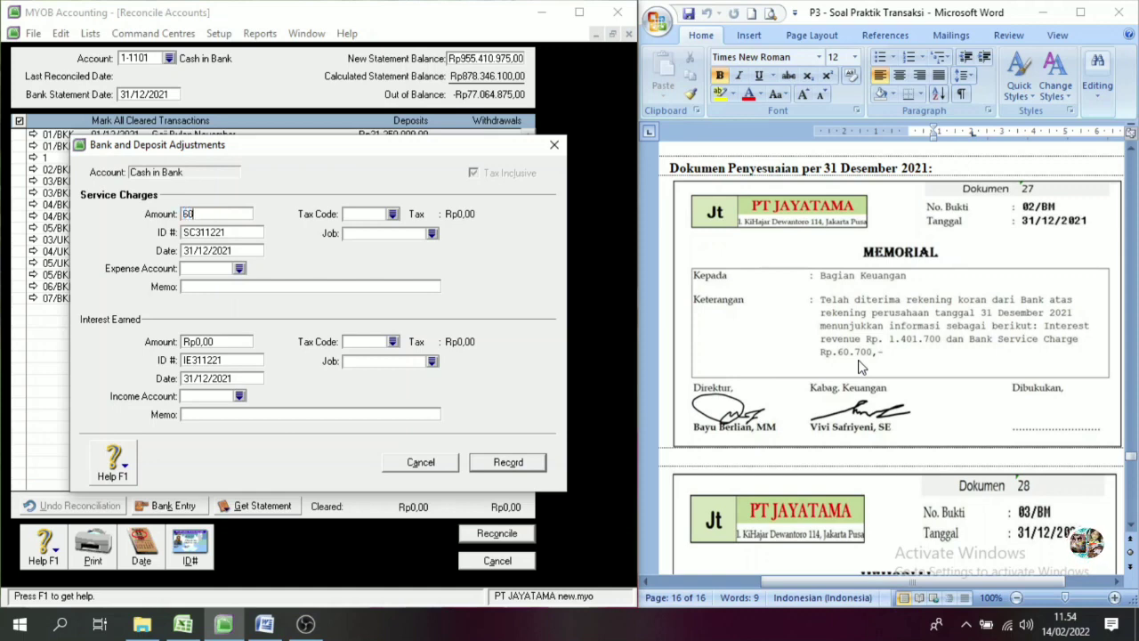
{"action": "left_click", "coordinate": [233, 252]}
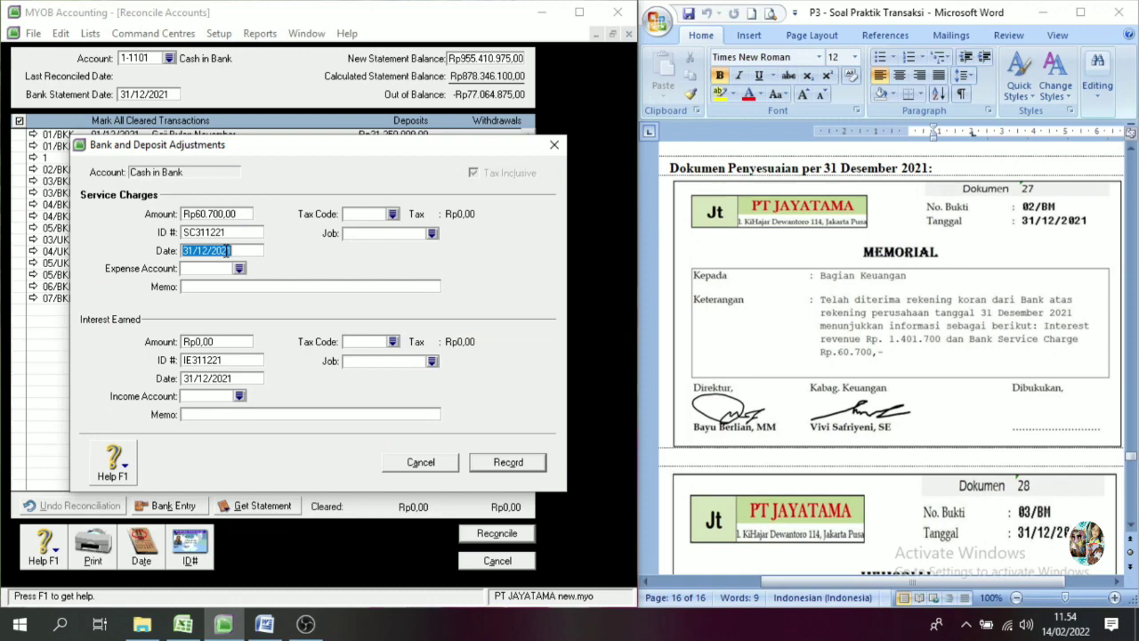
{"action": "left_click", "coordinate": [186, 249]}
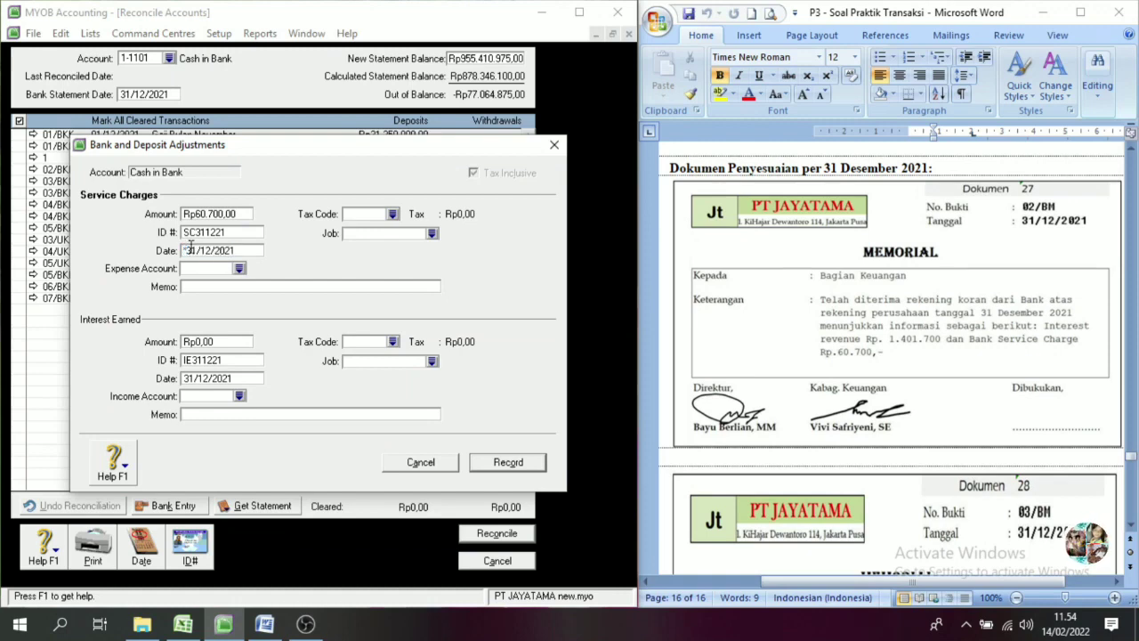
{"action": "left_click", "coordinate": [239, 268]}
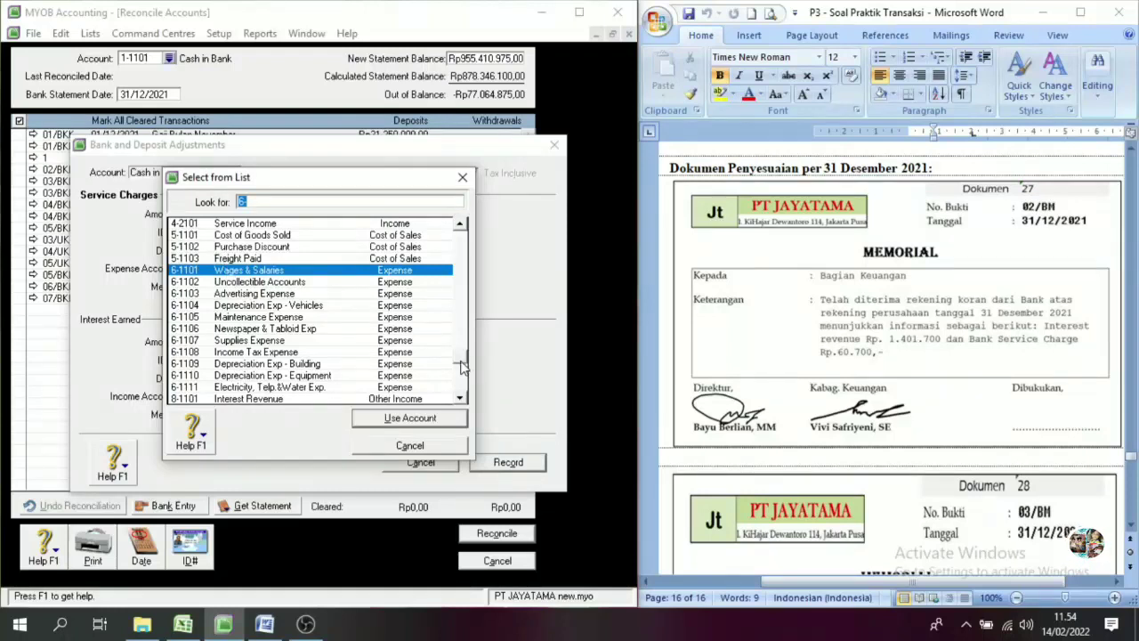
{"action": "left_click", "coordinate": [460, 388]}
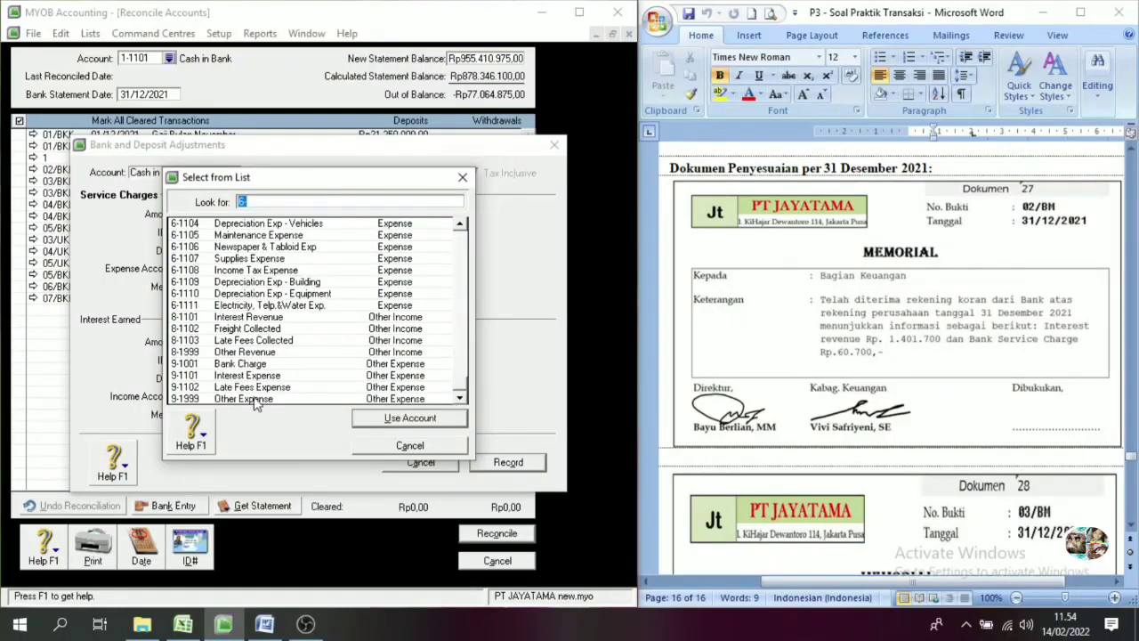
{"action": "left_click", "coordinate": [249, 364]}
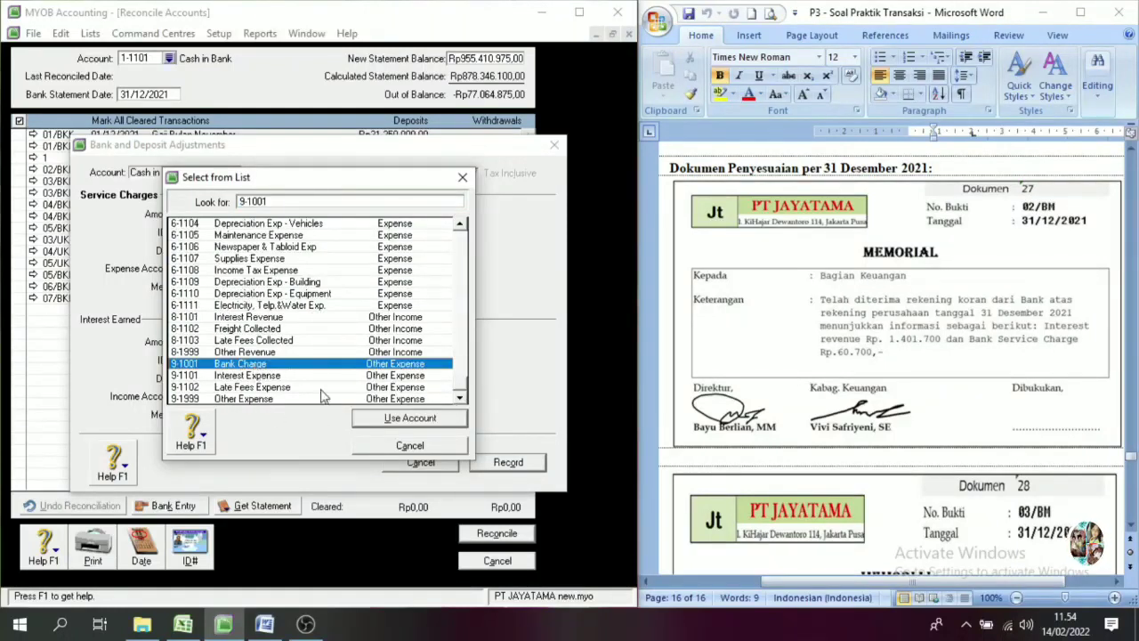
{"action": "left_click", "coordinate": [415, 418]}
{"action": "left_click", "coordinate": [208, 288]}
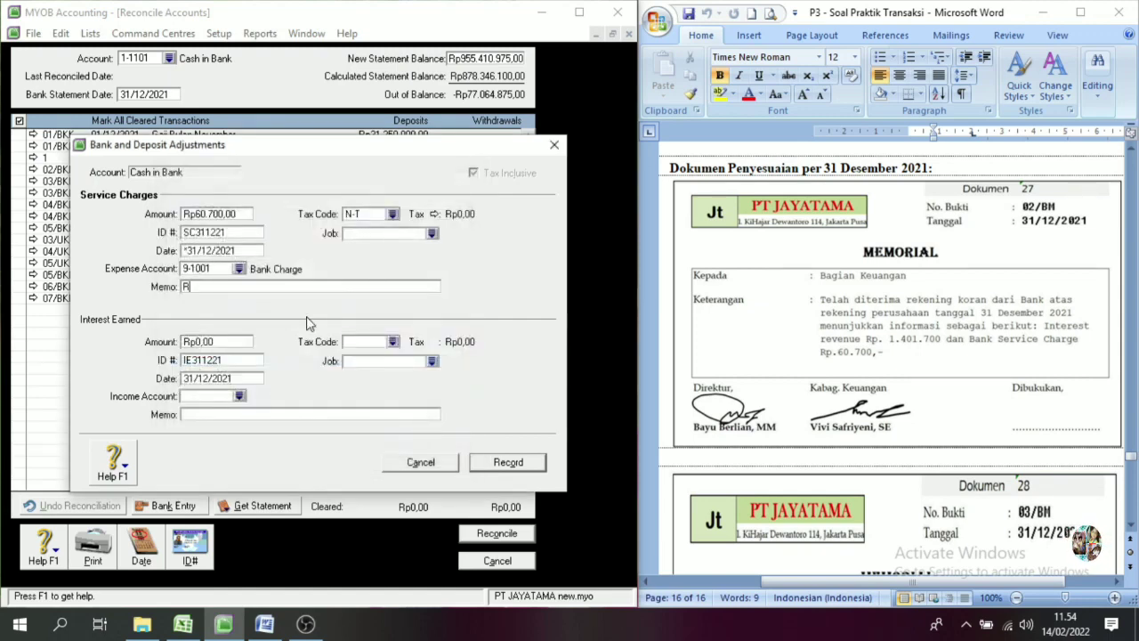
{"action": "type", "text": "Rekonsiliasi Bank"}
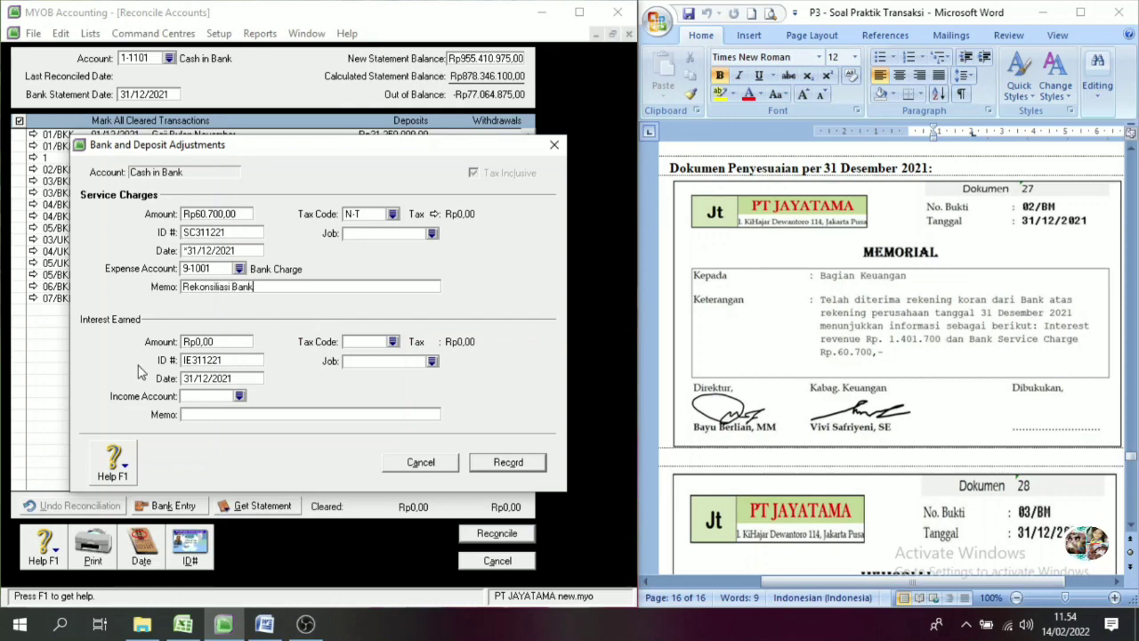
{"action": "left_click", "coordinate": [227, 342]}
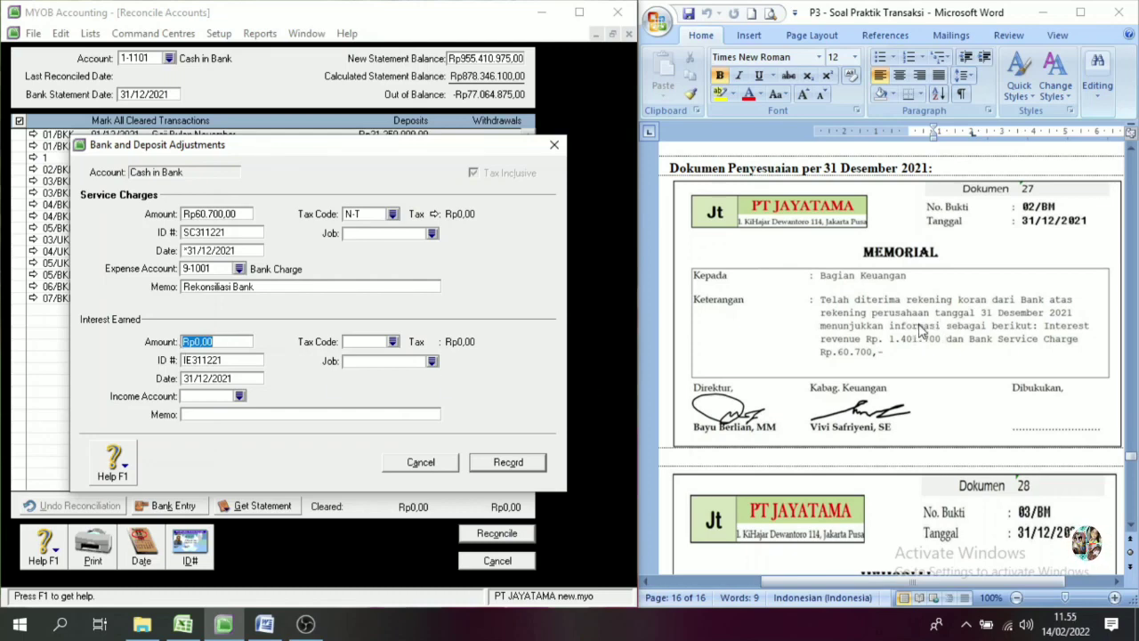
Enter Rp1.401.700 interest earned dated 31/12/2021.
{"action": "type", "text": "14017"}
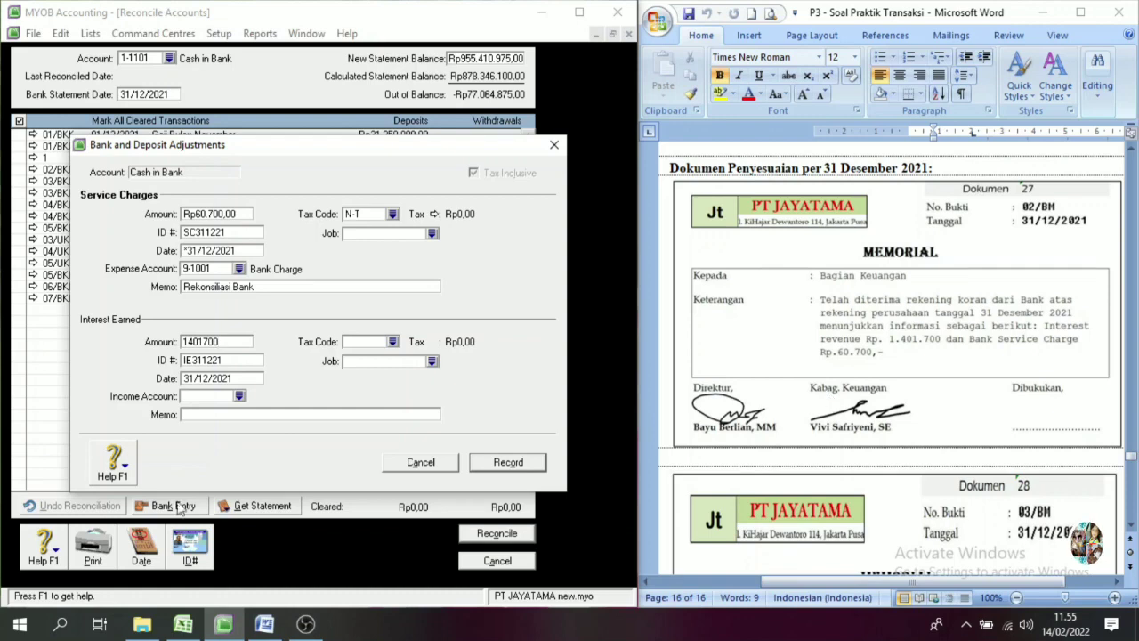
{"action": "left_click", "coordinate": [191, 380]}
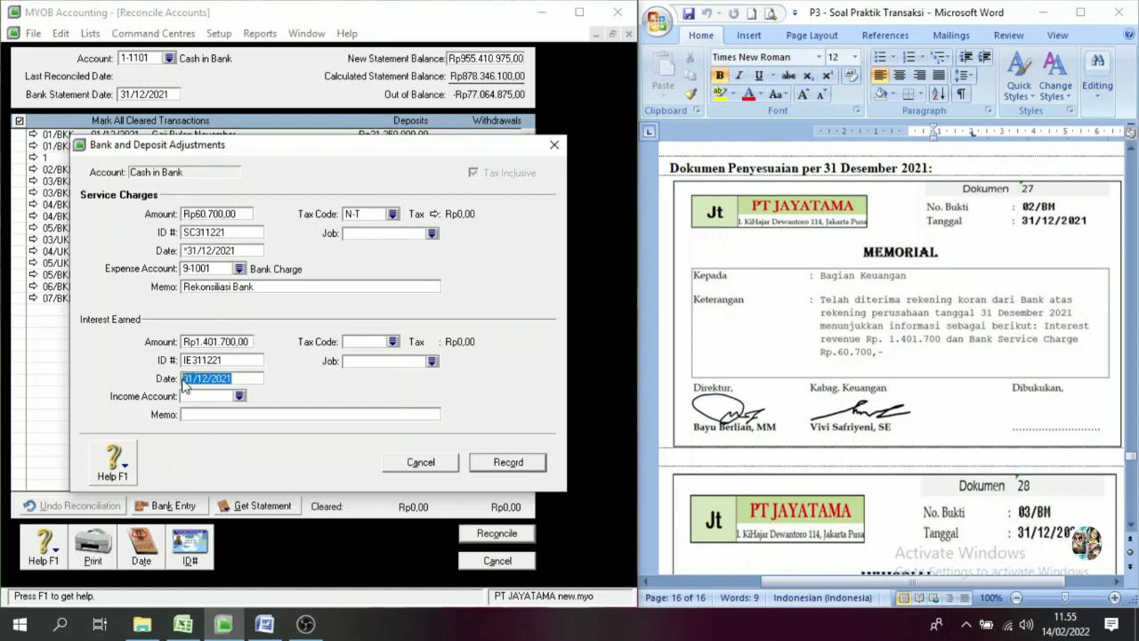
{"action": "left_click", "coordinate": [185, 380]}
{"action": "type", "text": "3"}
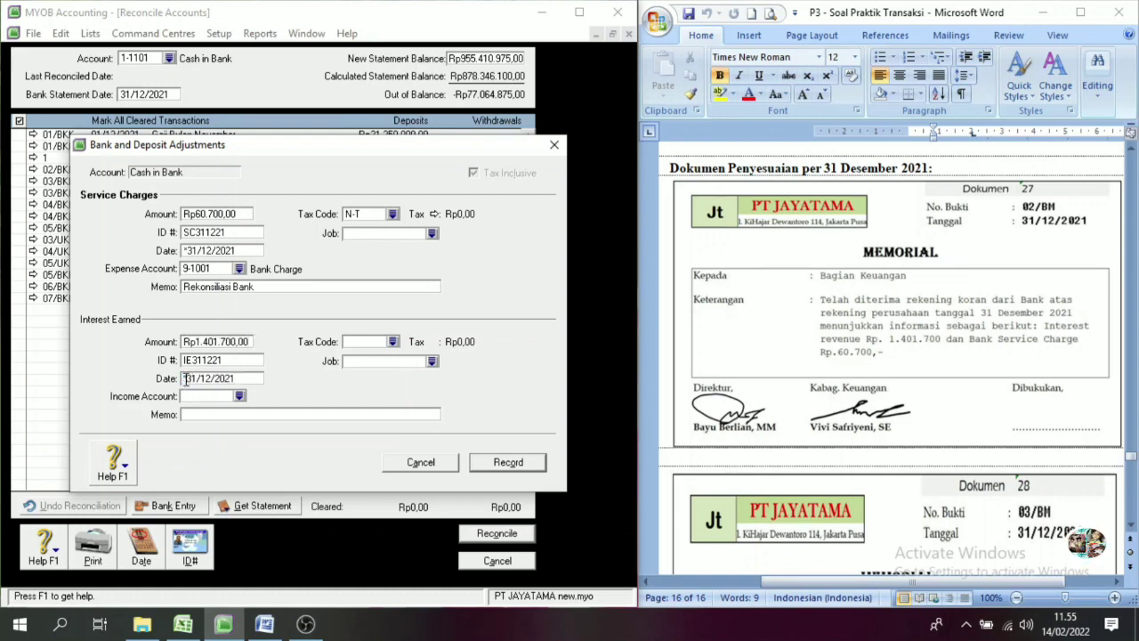
{"action": "left_click", "coordinate": [203, 415]}
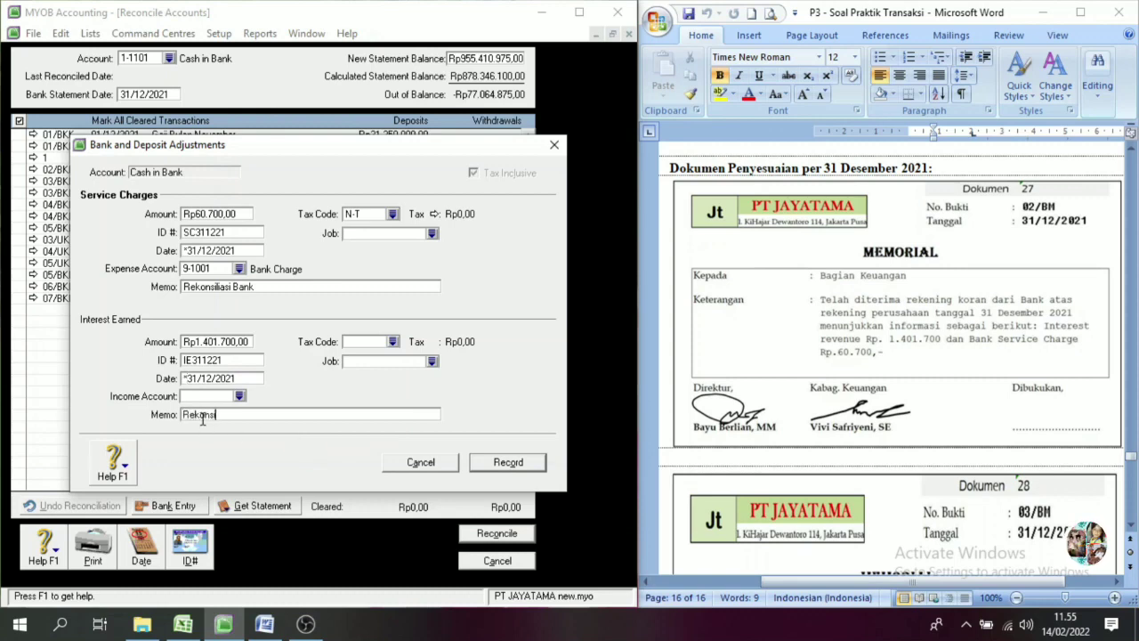
Assign the interest to 8-1101 Interest Revenue and record both bank adjustments.
{"action": "left_click", "coordinate": [481, 470]}
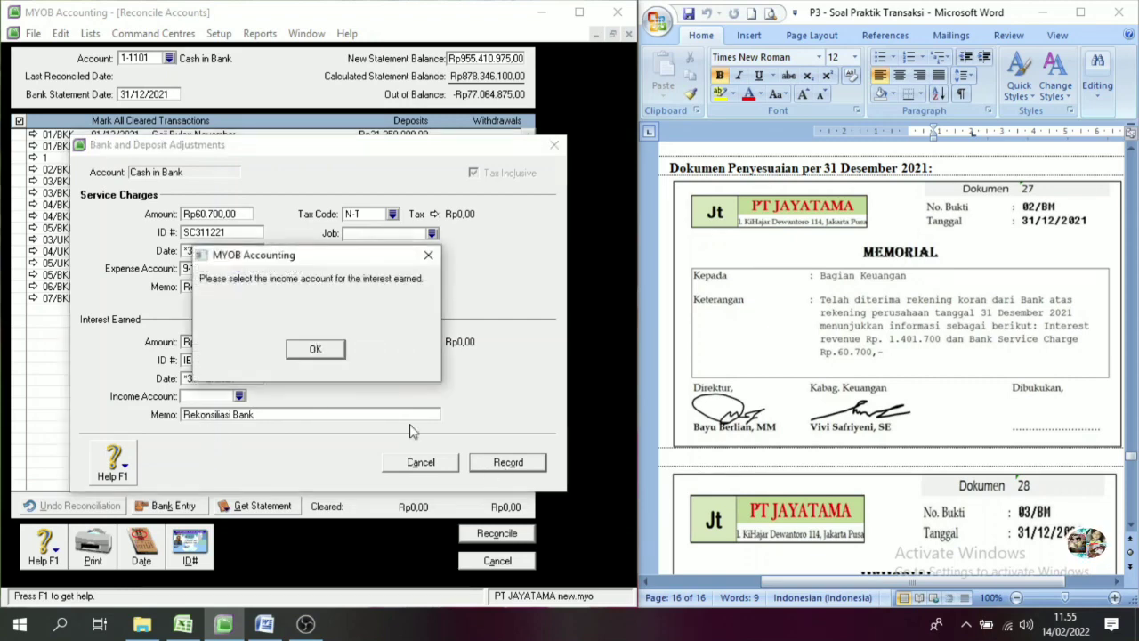
{"action": "left_click", "coordinate": [310, 349]}
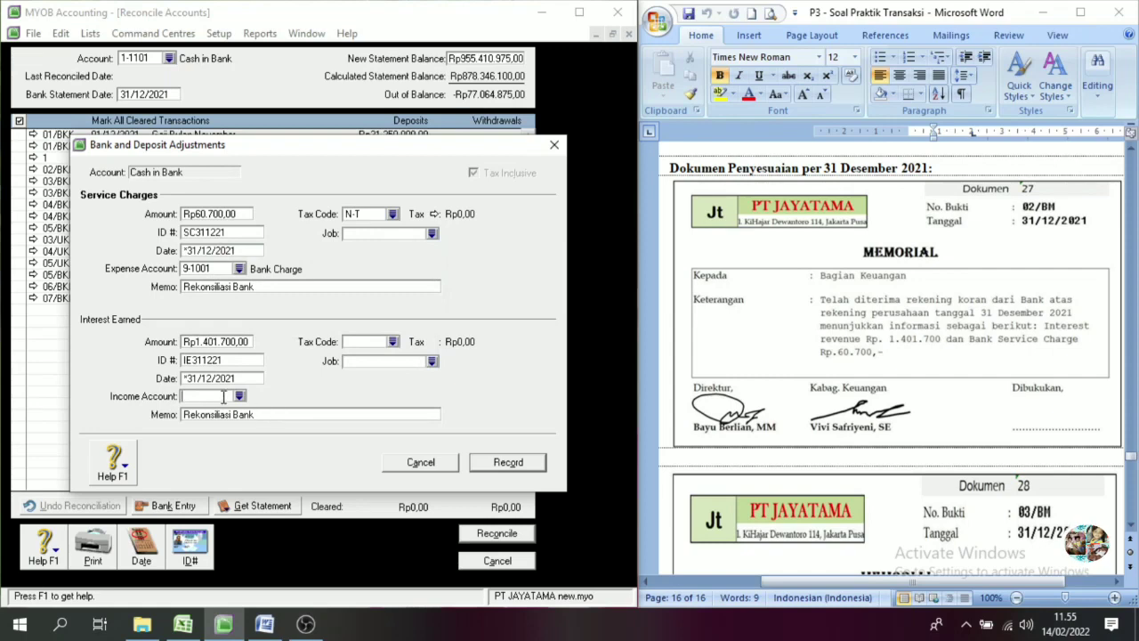
{"action": "left_click", "coordinate": [240, 397]}
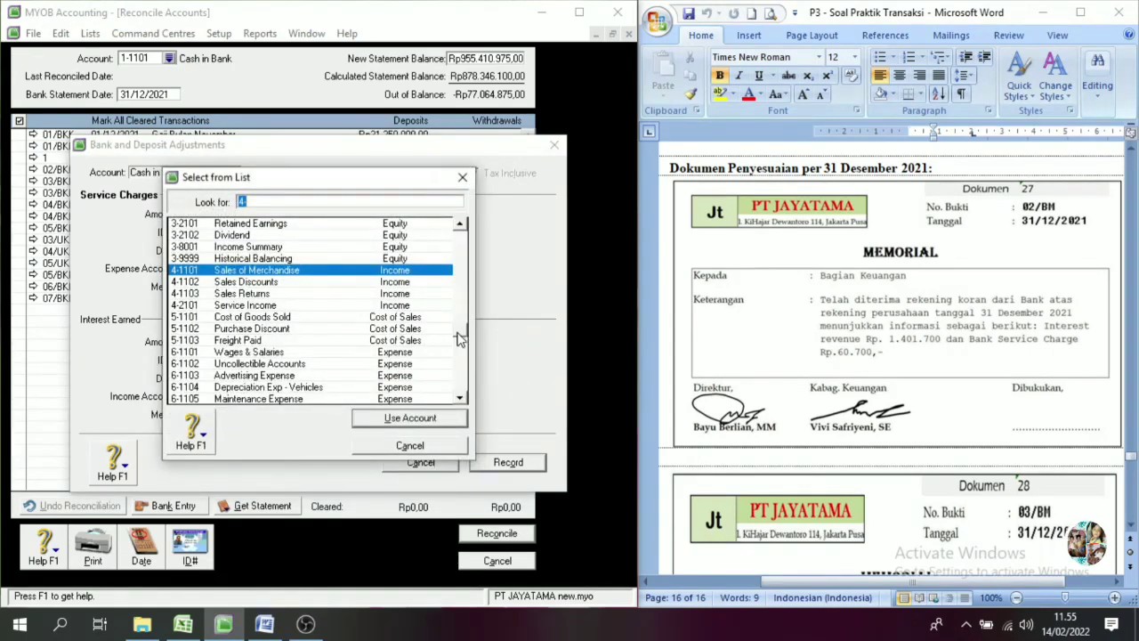
{"action": "left_click", "coordinate": [461, 393]}
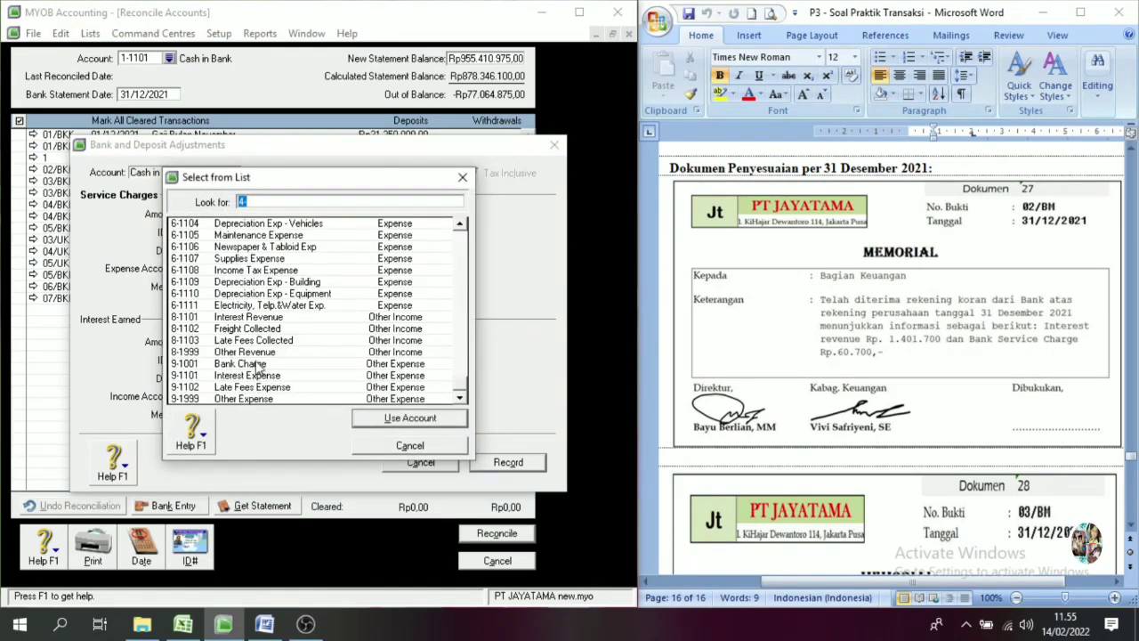
{"action": "left_click", "coordinate": [269, 328]}
{"action": "left_click", "coordinate": [269, 317]}
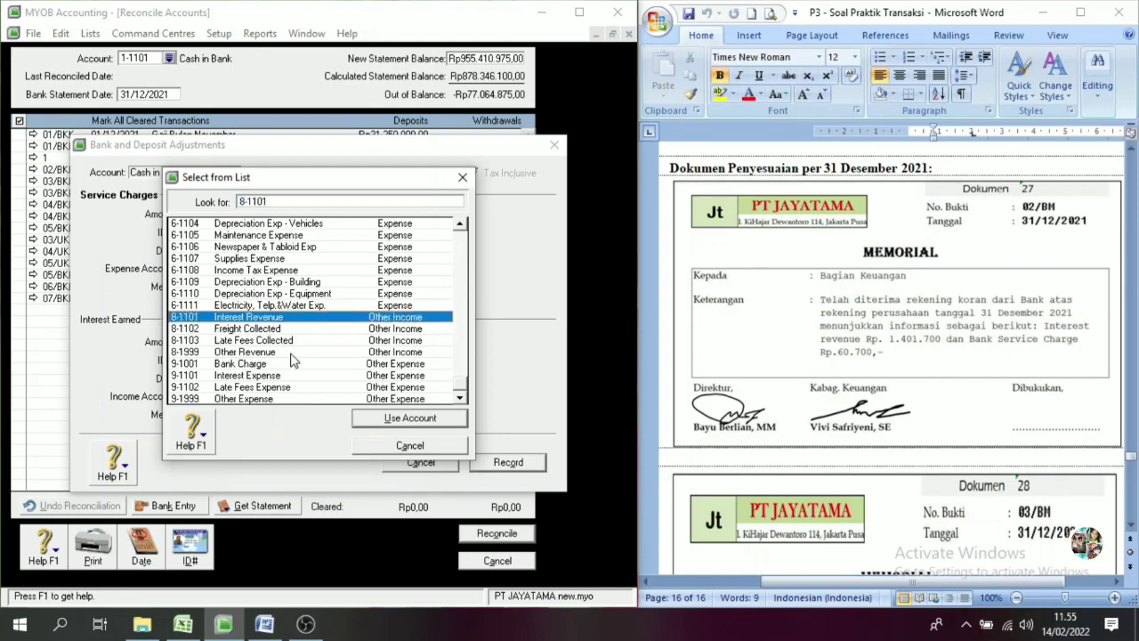
{"action": "left_click", "coordinate": [410, 419]}
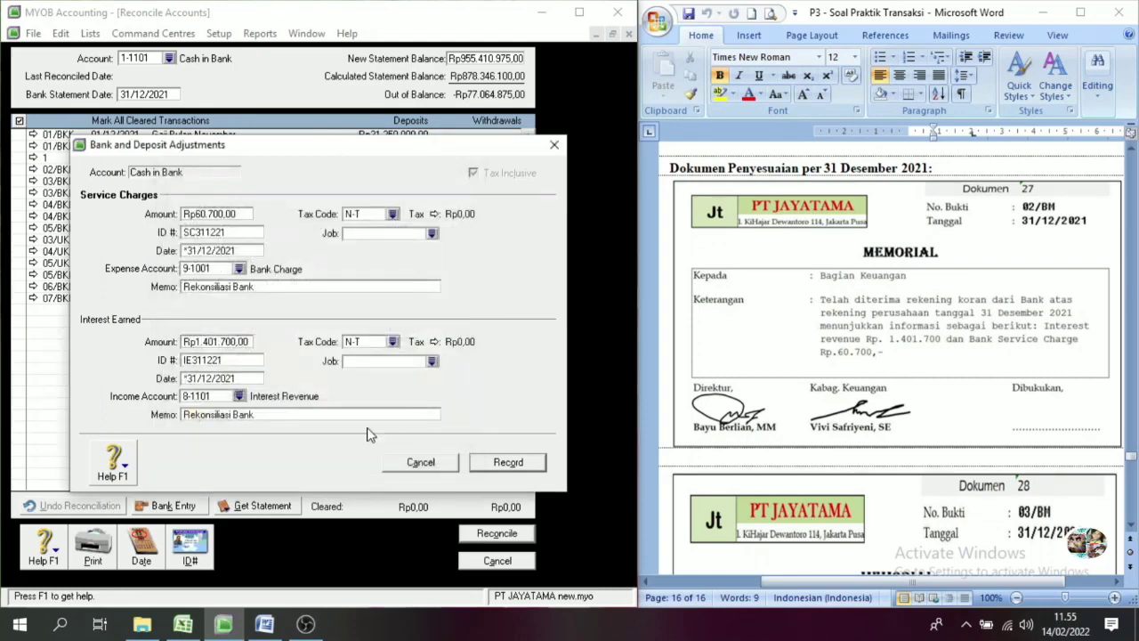
{"action": "left_click", "coordinate": [508, 463]}
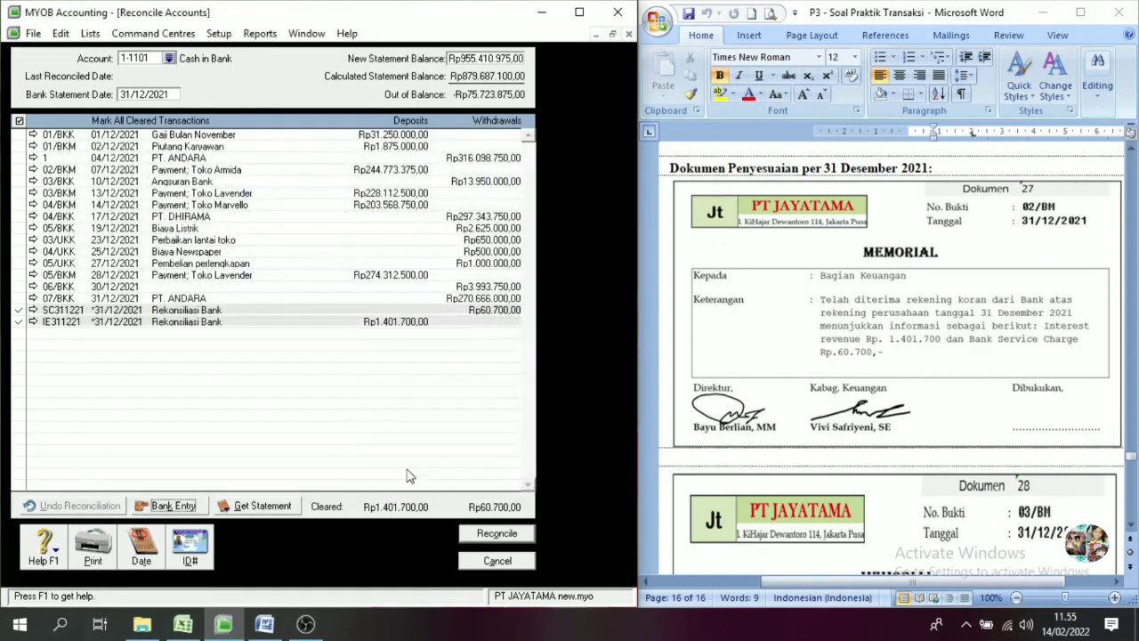
Clear all transactions except SC311221 and IE311221, then reconcile Cash in Bank at Rp0,00.
{"action": "left_click", "coordinate": [19, 120]}
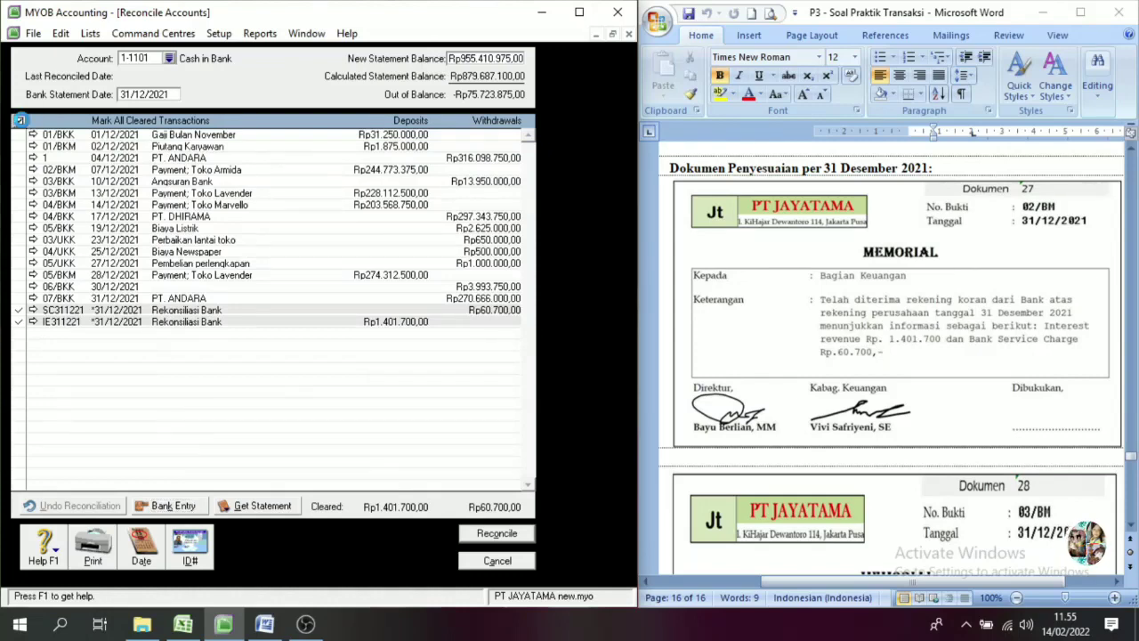
{"action": "left_click", "coordinate": [18, 322]}
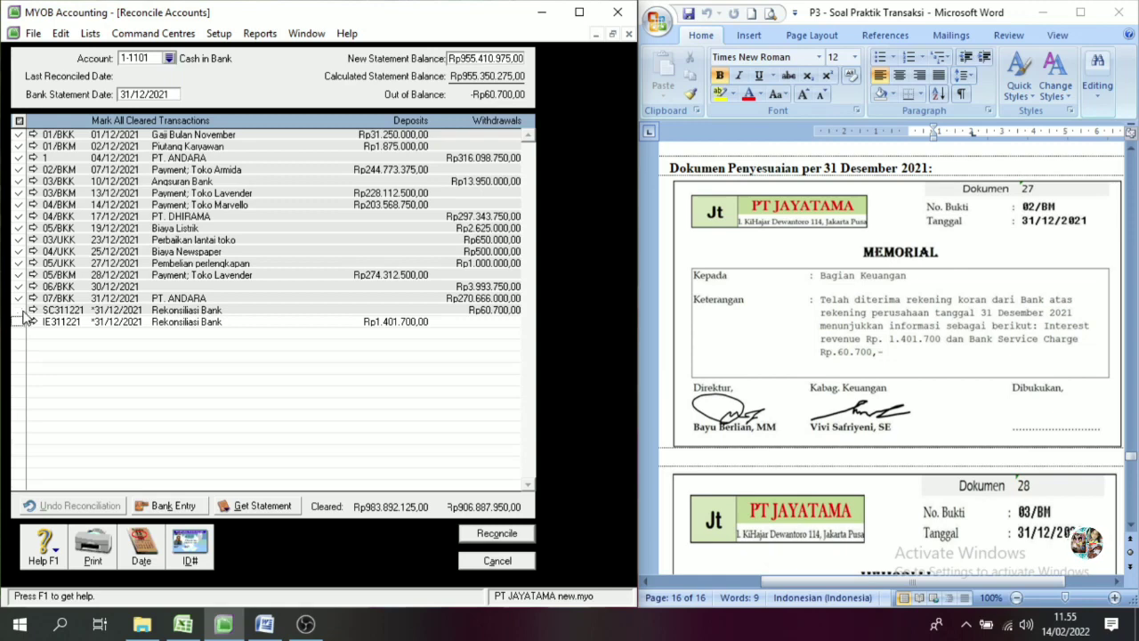
{"action": "left_click", "coordinate": [20, 310]}
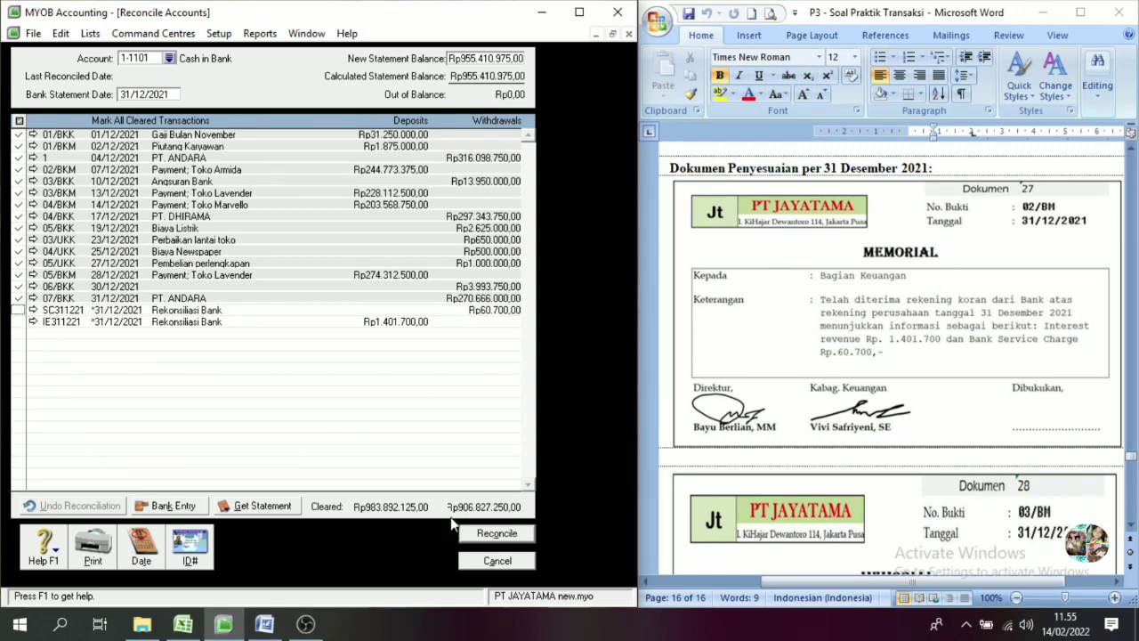
{"action": "left_click", "coordinate": [516, 536]}
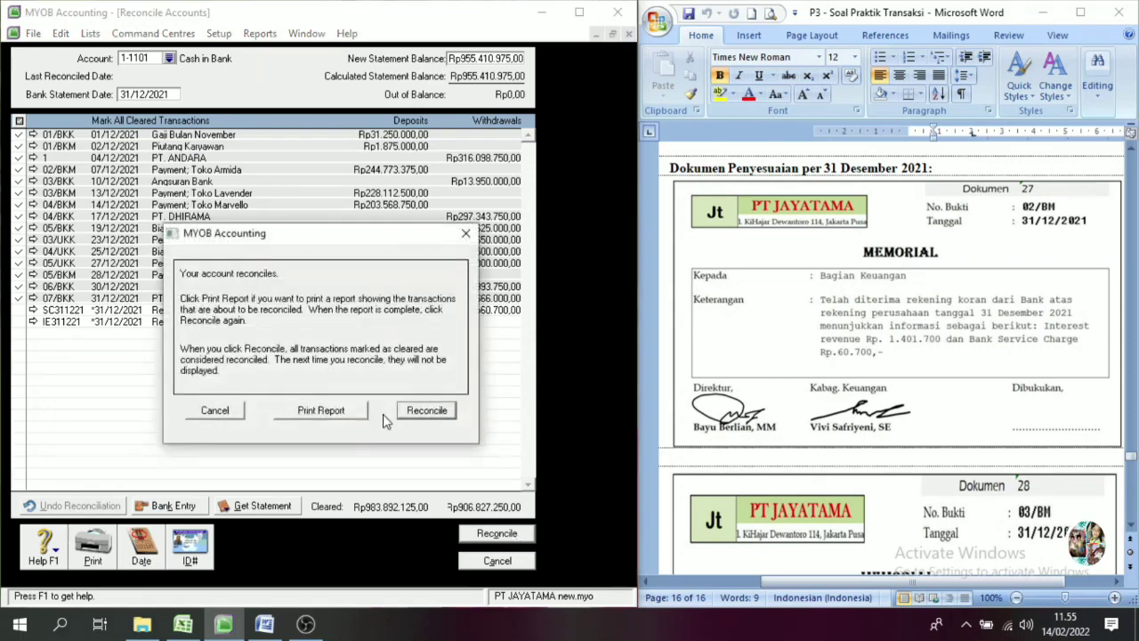
{"action": "left_click", "coordinate": [413, 410]}
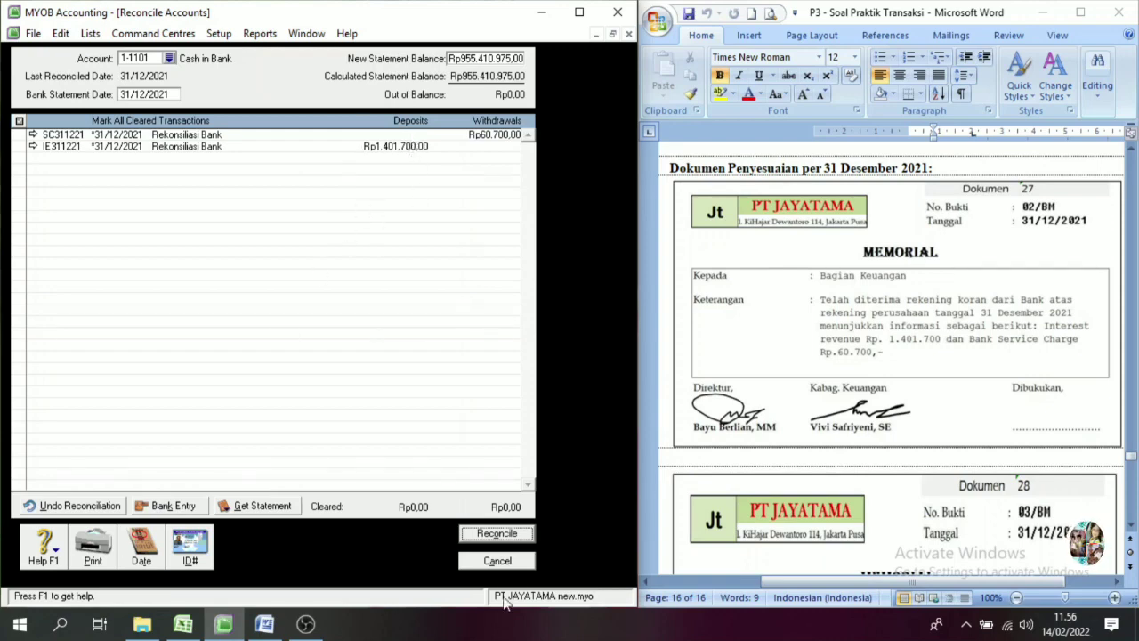
Close the reconciliation, scroll Word to the Dokumen 28 memo, and open the Accounts List.
{"action": "left_click", "coordinate": [498, 561]}
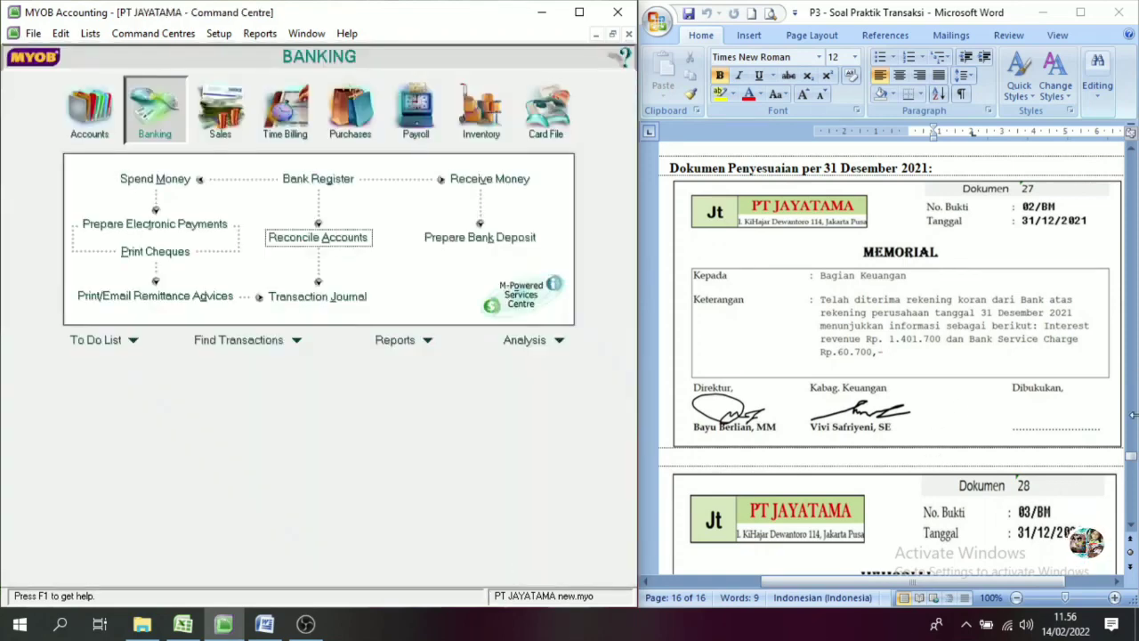
{"action": "left_click", "coordinate": [1133, 516]}
{"action": "left_click", "coordinate": [1134, 516]}
{"action": "left_click", "coordinate": [1133, 516]}
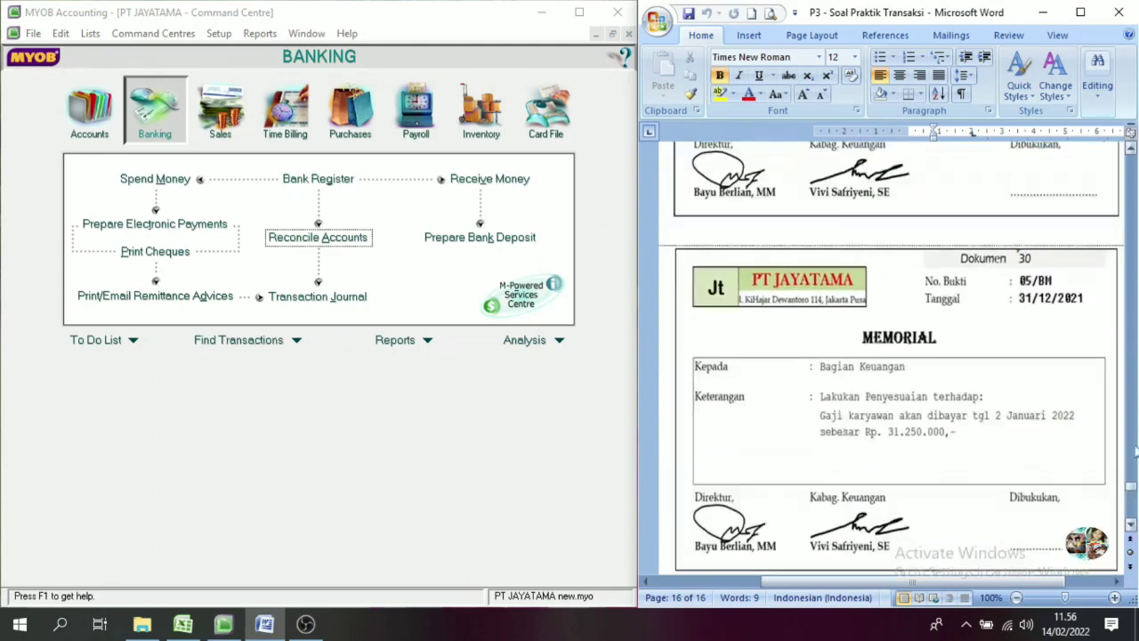
{"action": "left_click", "coordinate": [1135, 267]}
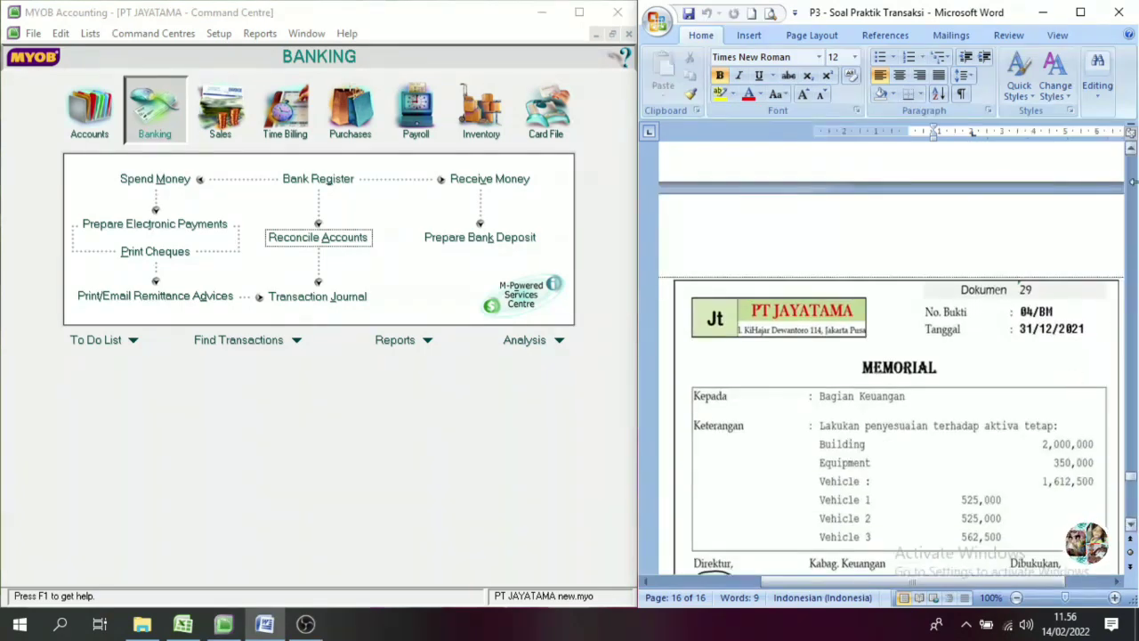
{"action": "scroll", "coordinate": [1131, 152], "scroll_direction": "up", "scroll_amount": 6}
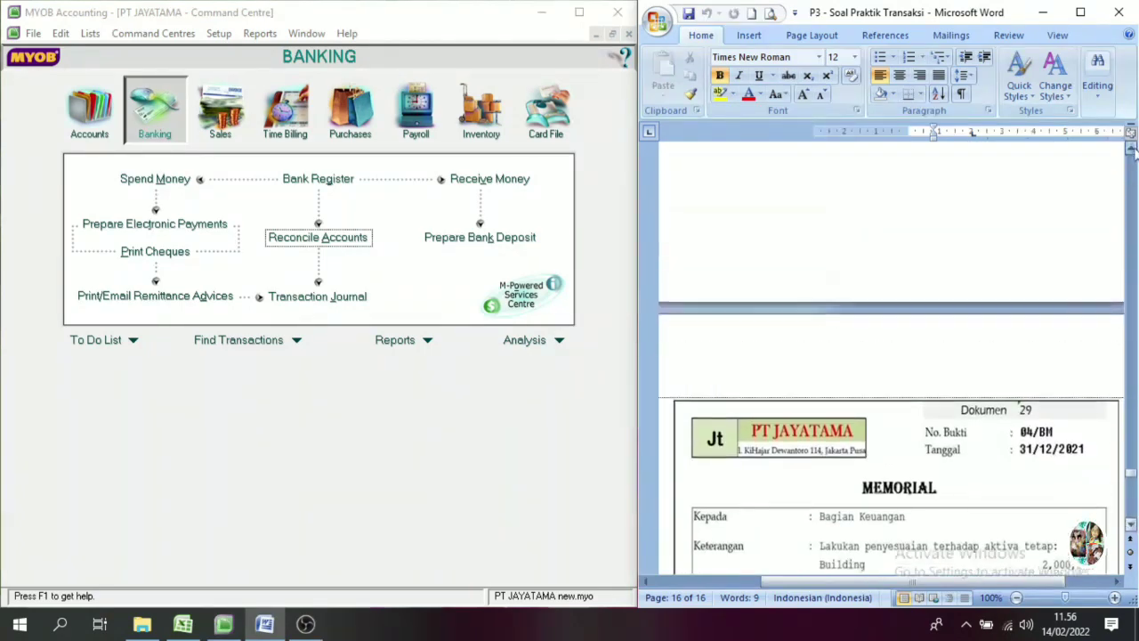
{"action": "scroll", "coordinate": [1132, 152], "scroll_direction": "up", "scroll_amount": 7}
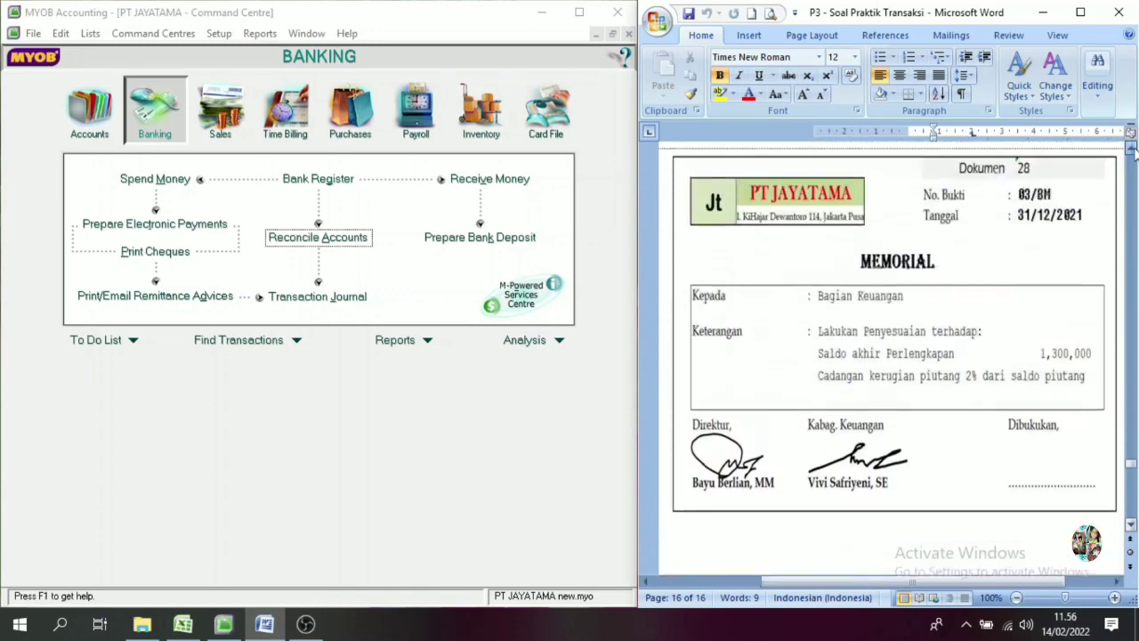
{"action": "scroll", "coordinate": [1132, 151], "scroll_direction": "up", "scroll_amount": 1}
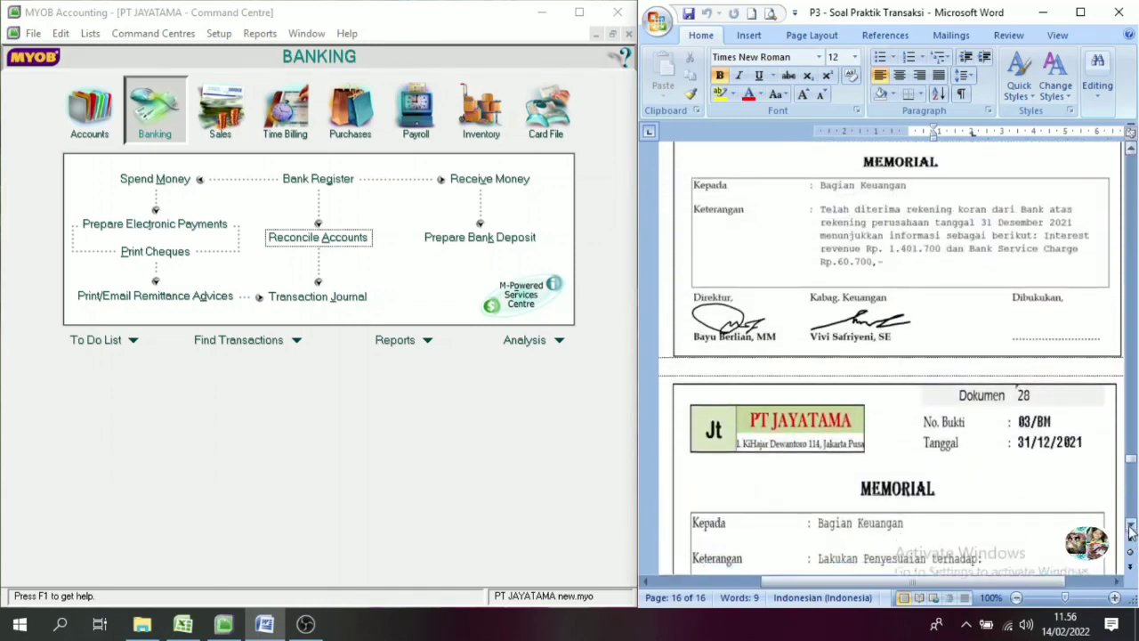
{"action": "scroll", "coordinate": [1132, 530], "scroll_direction": "down", "scroll_amount": 5}
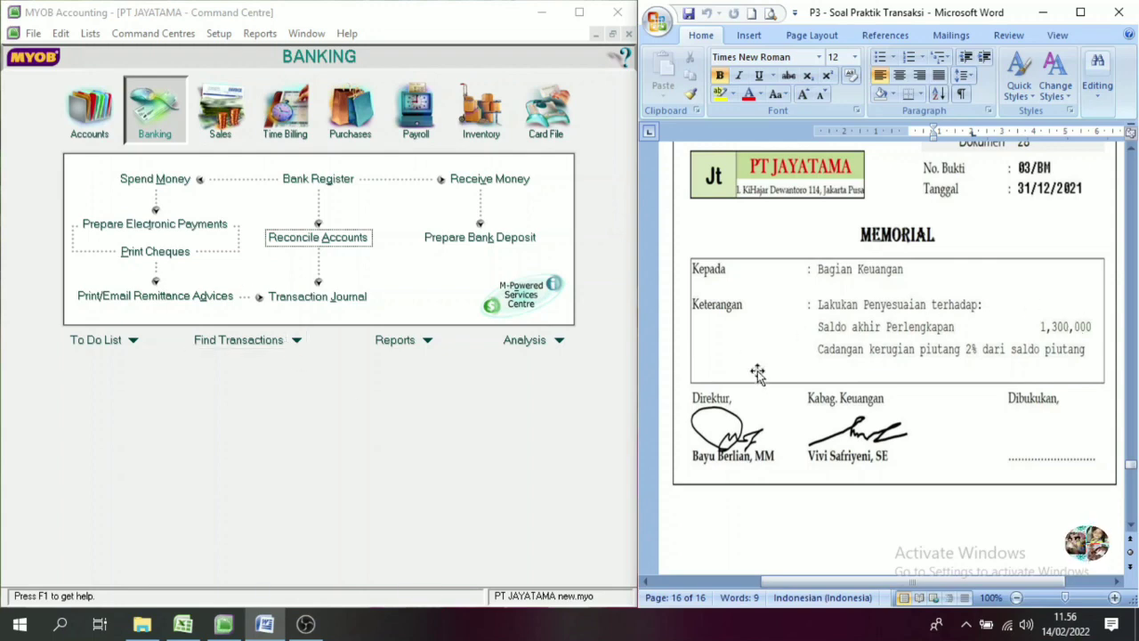
{"action": "left_click", "coordinate": [90, 33]}
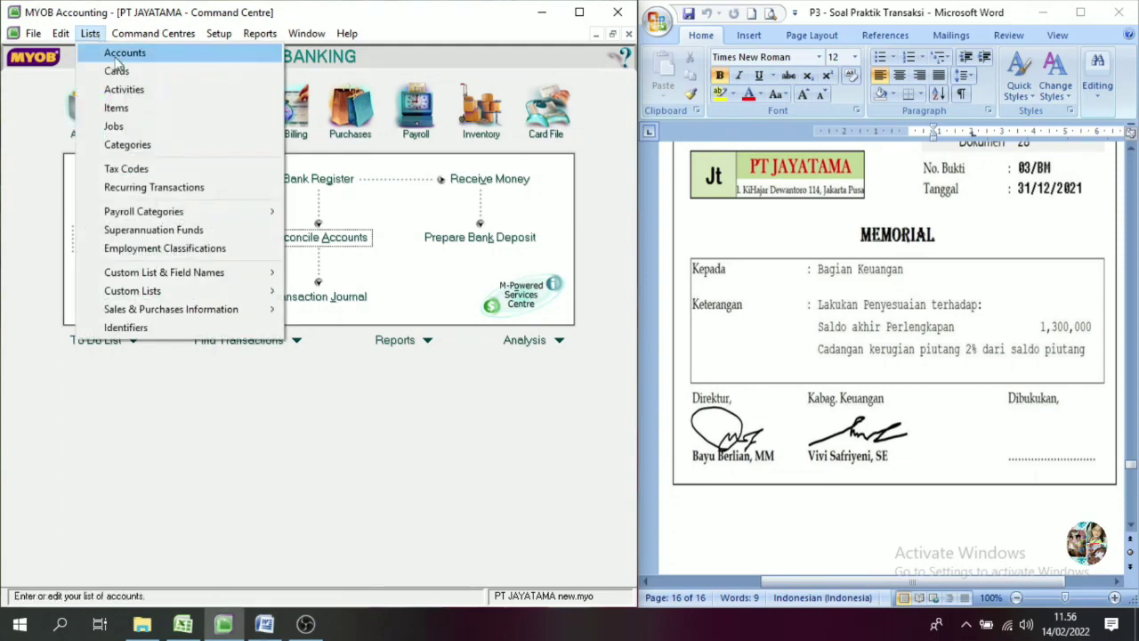
{"action": "left_click", "coordinate": [113, 51]}
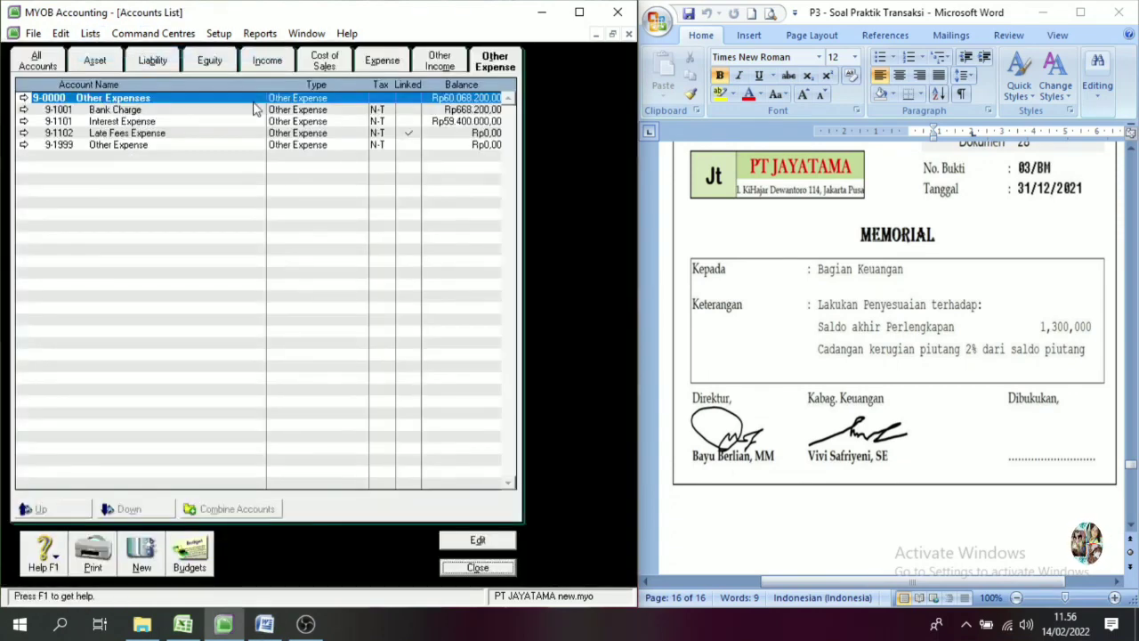
{"action": "left_click", "coordinate": [152, 60]}
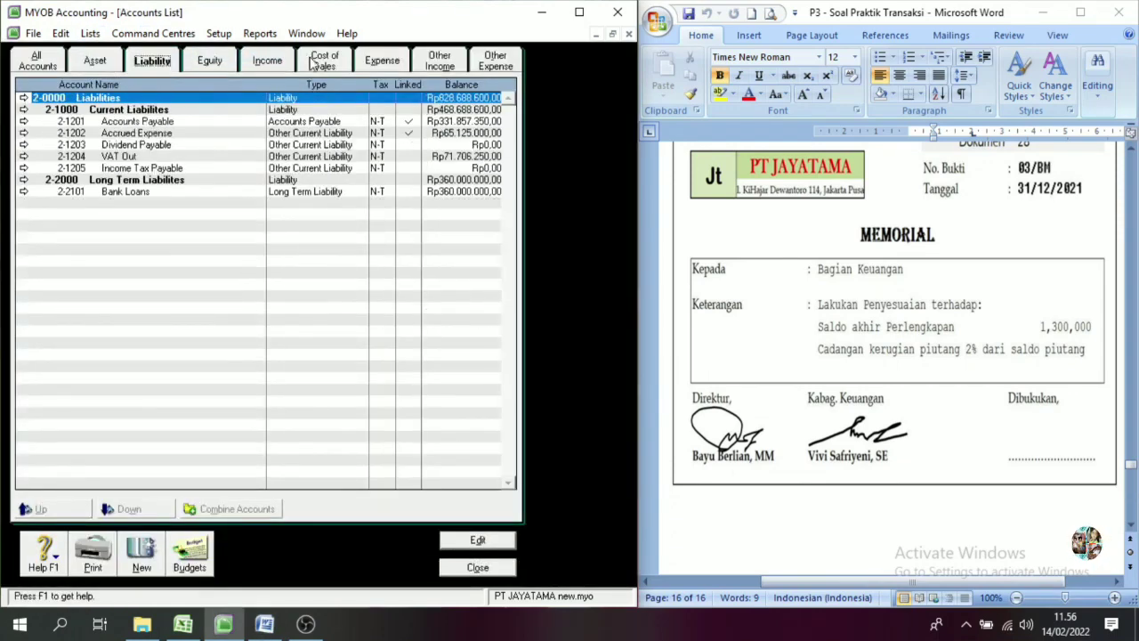
{"action": "left_click", "coordinate": [93, 60]}
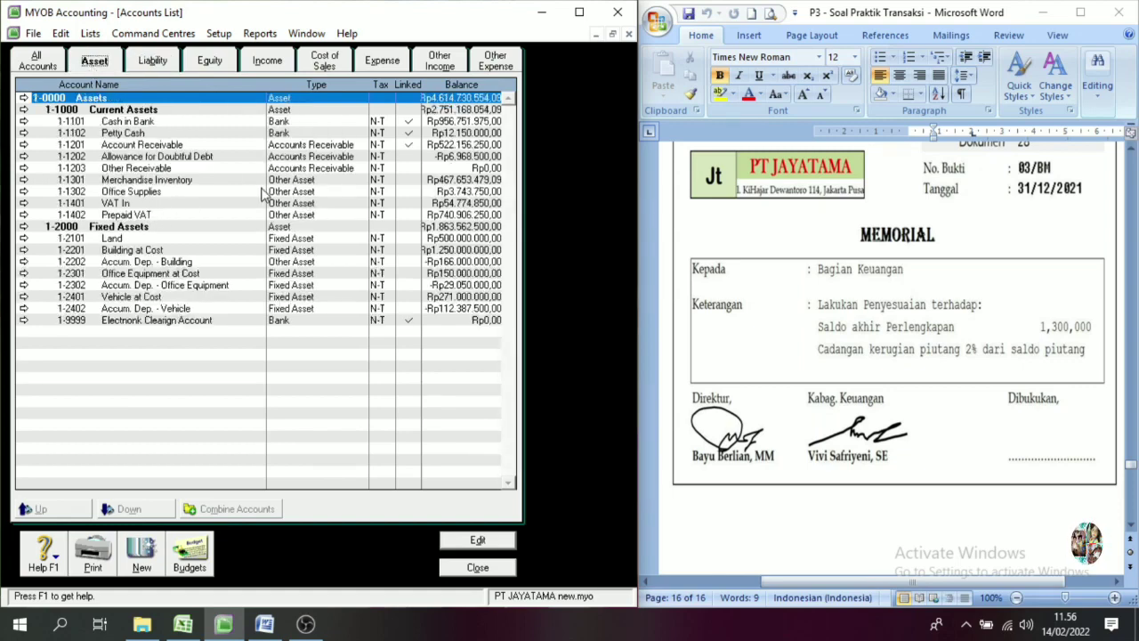
{"action": "left_click", "coordinate": [203, 194]}
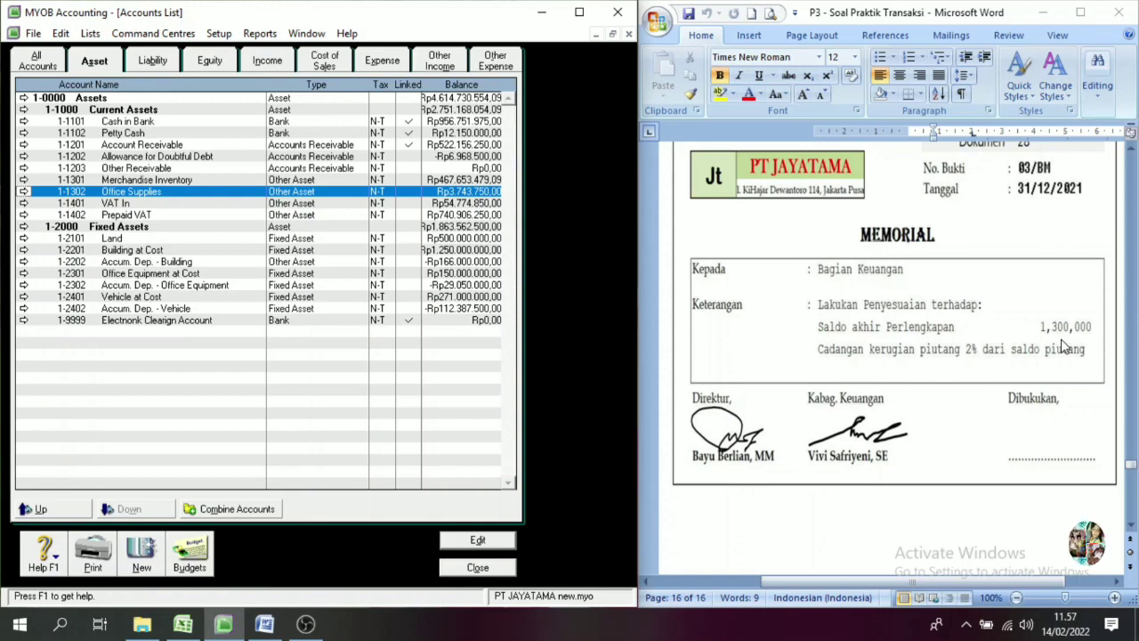
{"action": "left_click", "coordinate": [478, 566]}
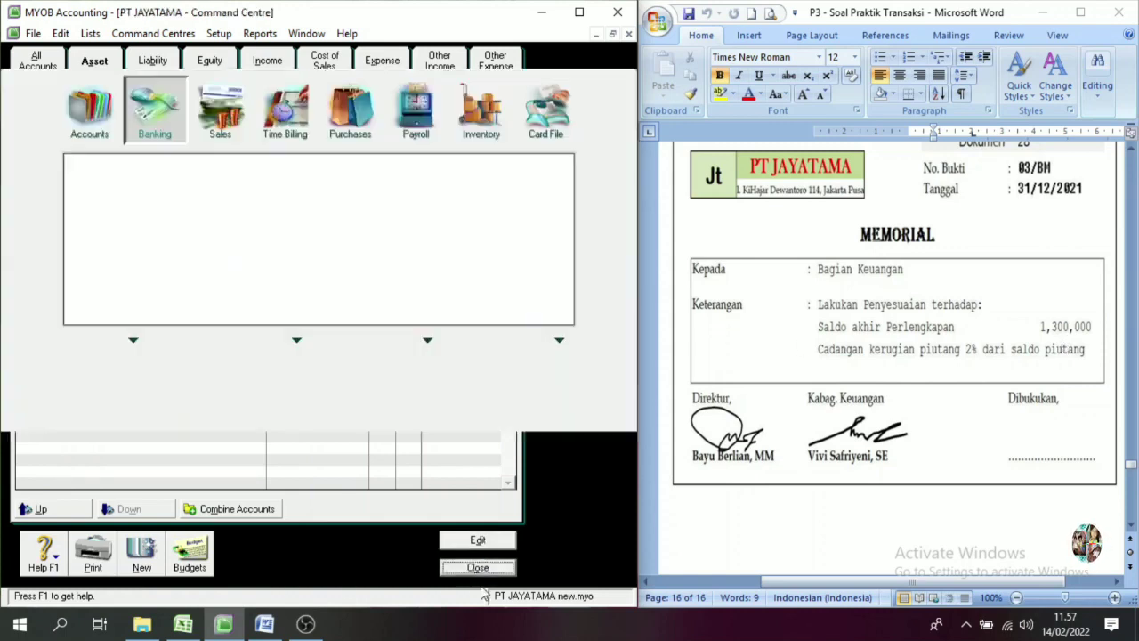
Start a new general journal numbered 03/BM and correct its date to 31/12/2021.
{"action": "left_click", "coordinate": [83, 109]}
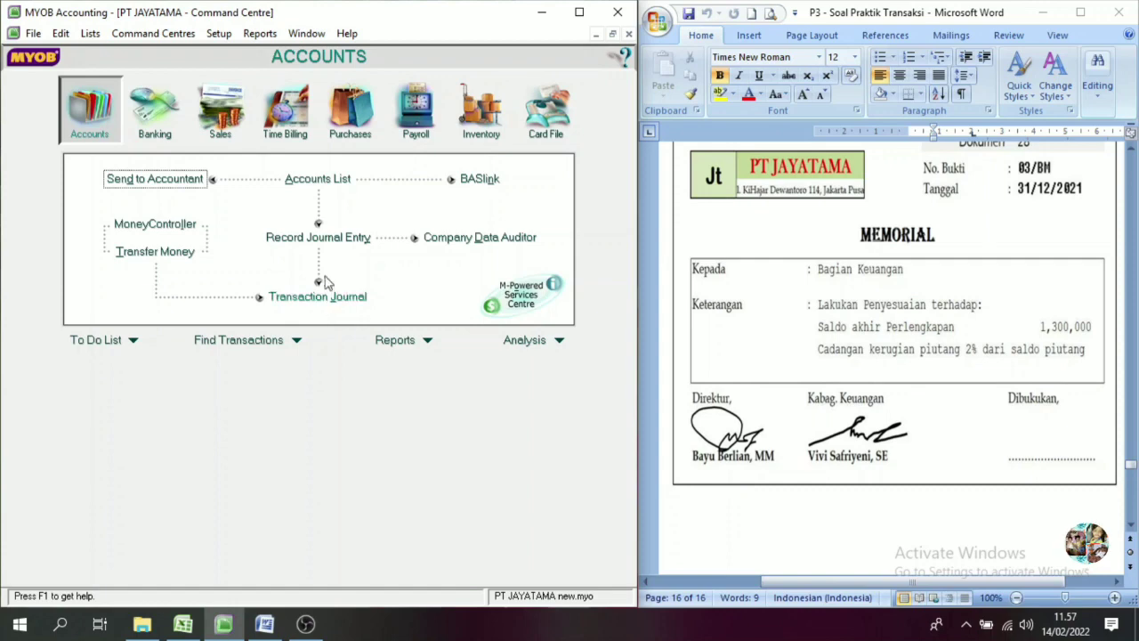
{"action": "left_click", "coordinate": [329, 242]}
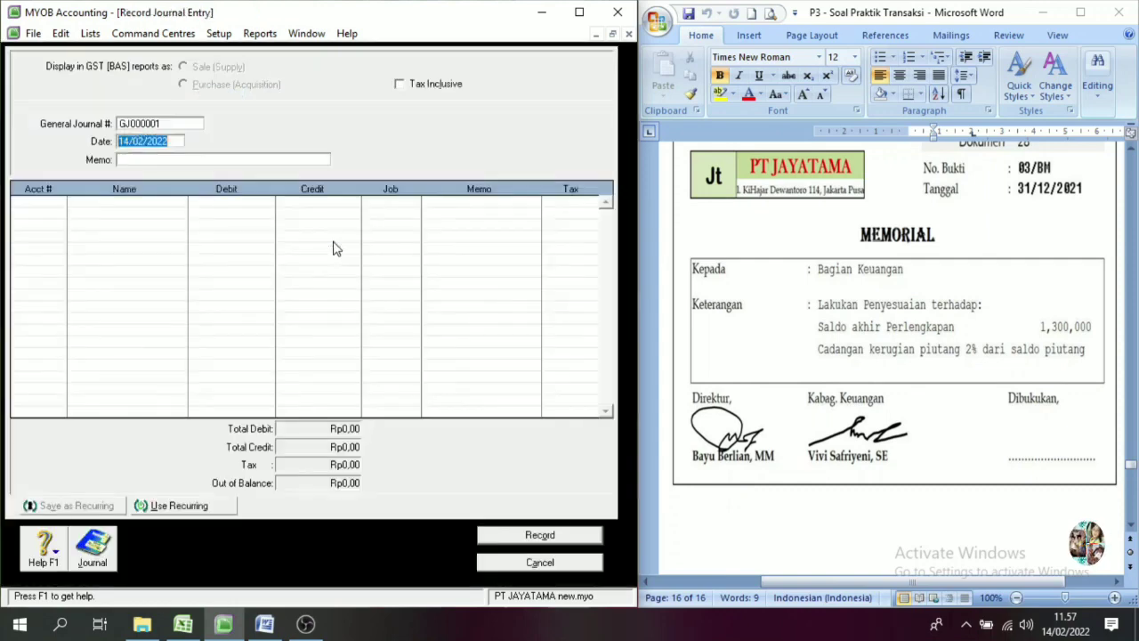
{"action": "left_click", "coordinate": [157, 126]}
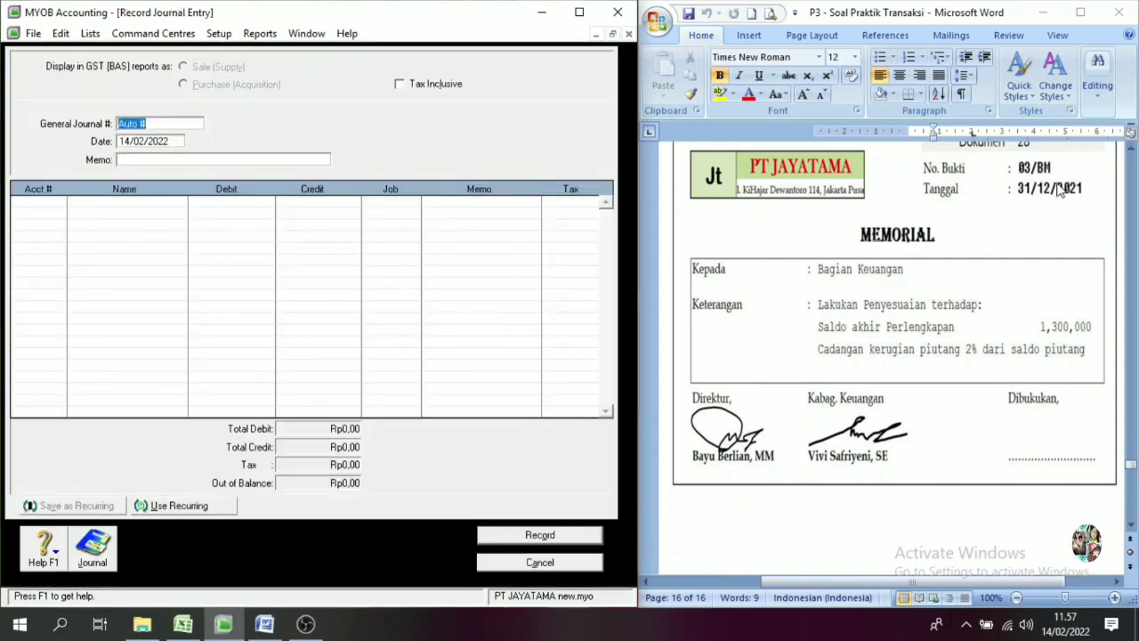
{"action": "type", "text": "03/BM"}
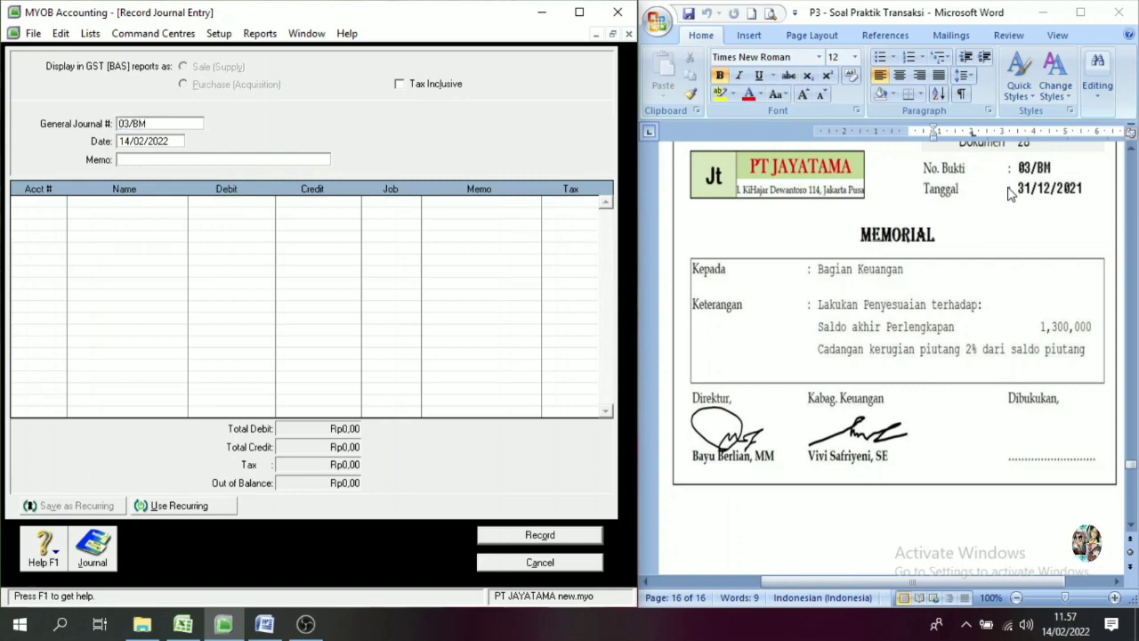
{"action": "key", "text": "Tab"}
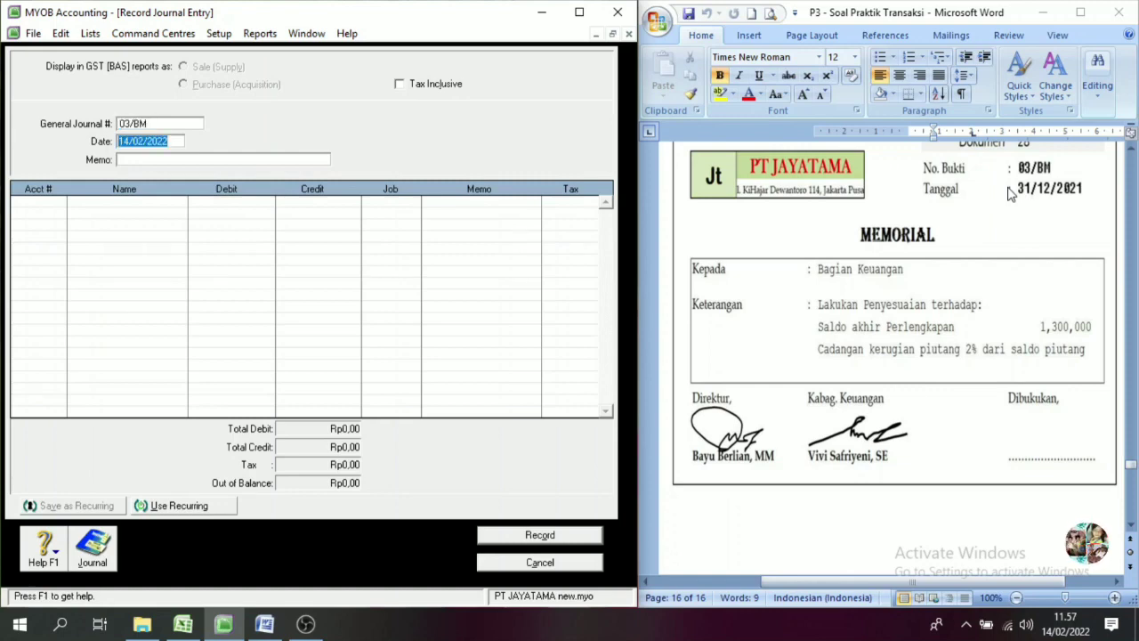
{"action": "type", "text": "3"}
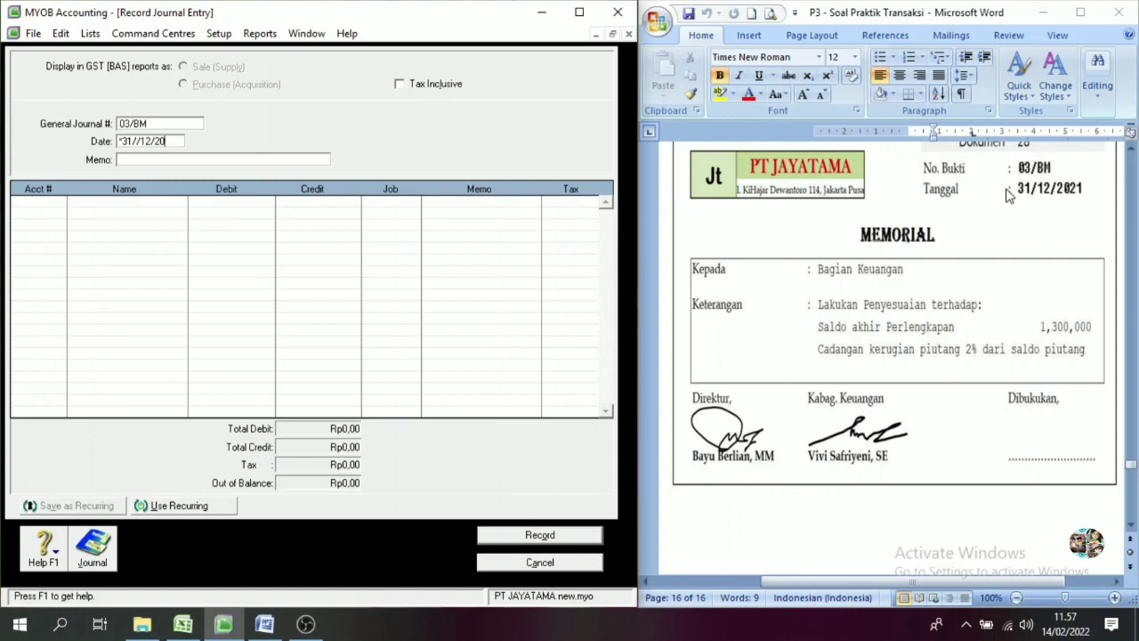
{"action": "type", "text": "1/12/202"}
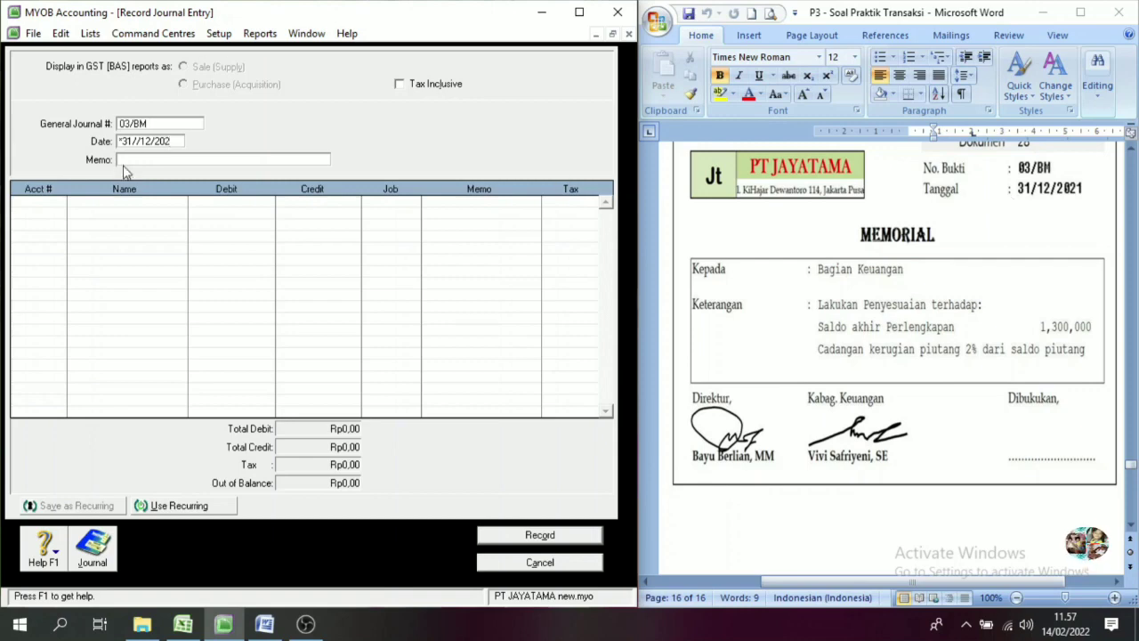
{"action": "left_click", "coordinate": [127, 167]}
{"action": "left_click", "coordinate": [319, 369]}
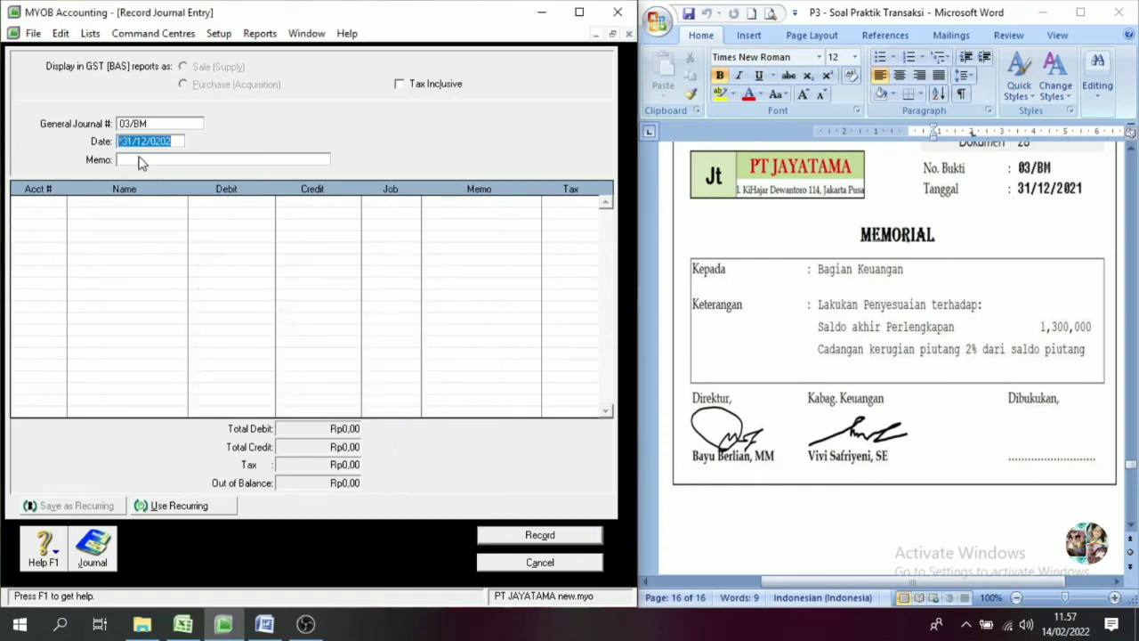
{"action": "left_click", "coordinate": [177, 140]}
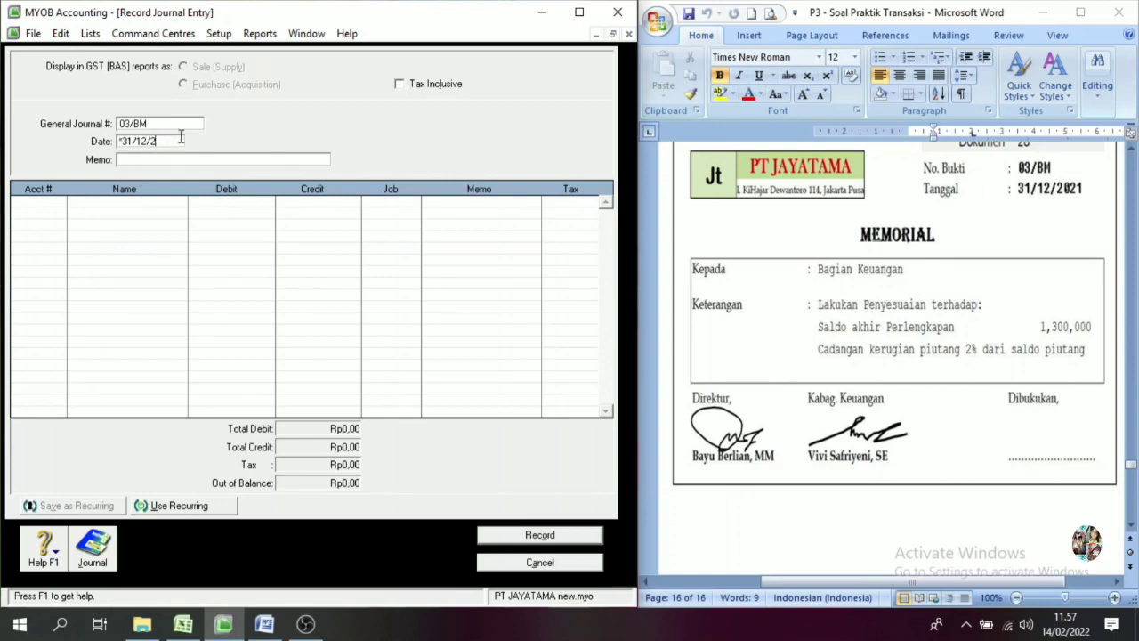
{"action": "left_click", "coordinate": [138, 159]}
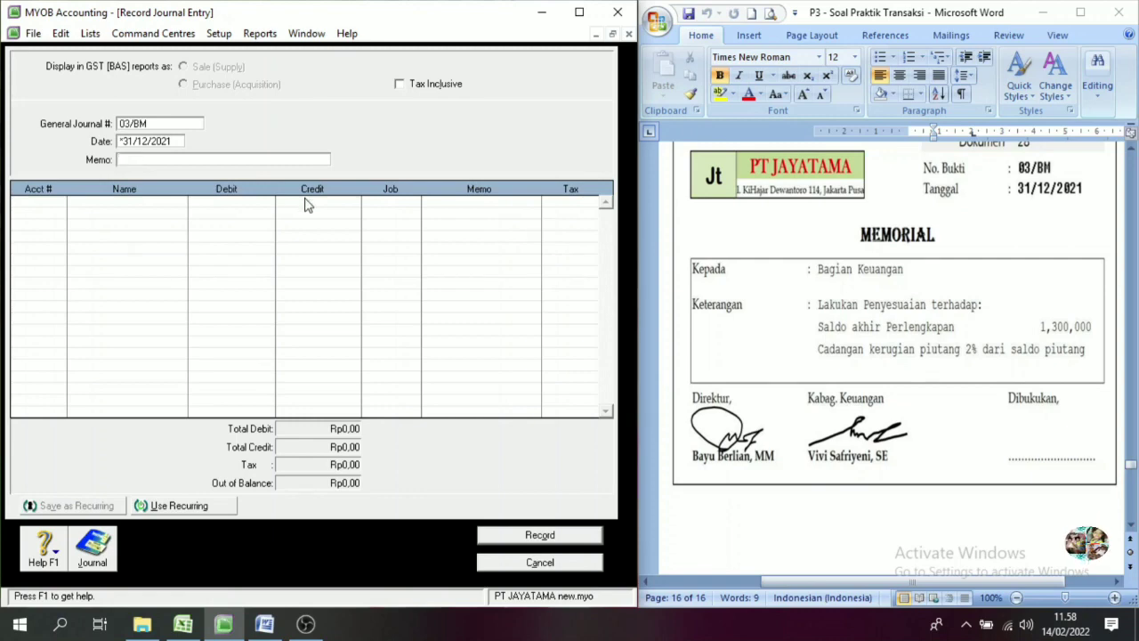
Give the journal memo 'Beban Perlengkapan' with lines 6-1107 Supplies Expense and 1-1302 Office Supplies.
{"action": "type", "text": "Beban "}
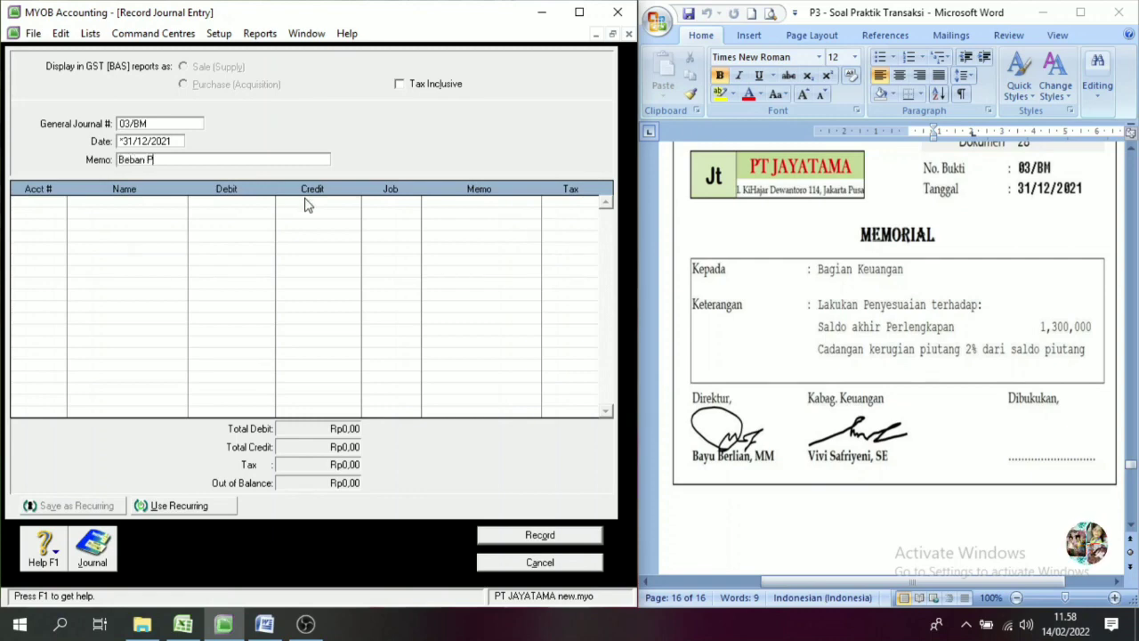
{"action": "type", "text": "Perlengkapan"}
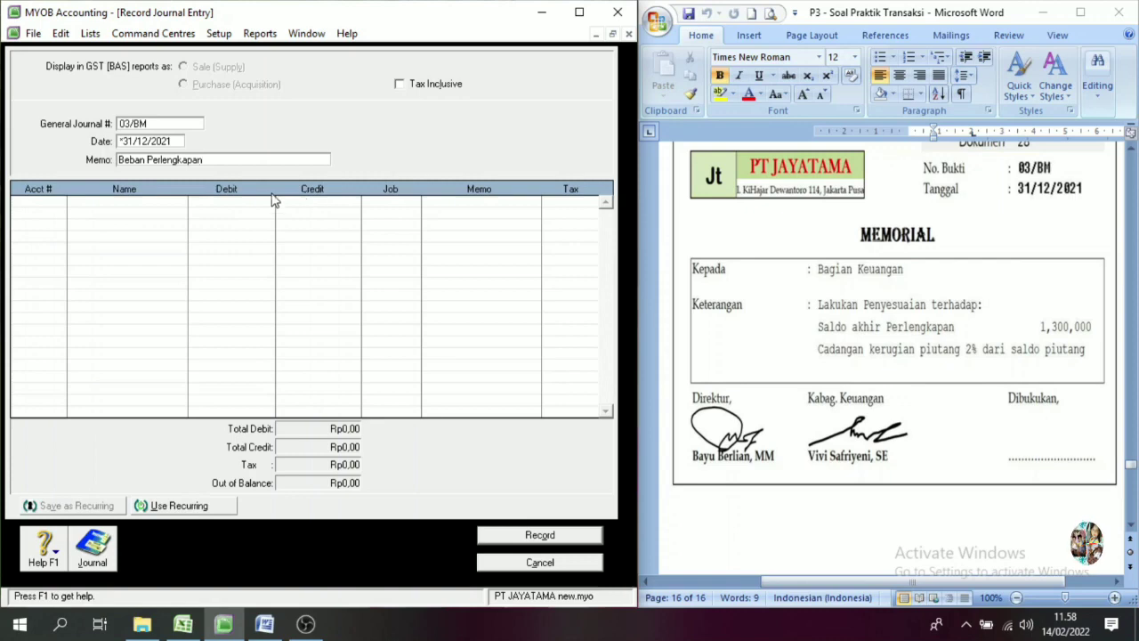
{"action": "left_click", "coordinate": [49, 203]}
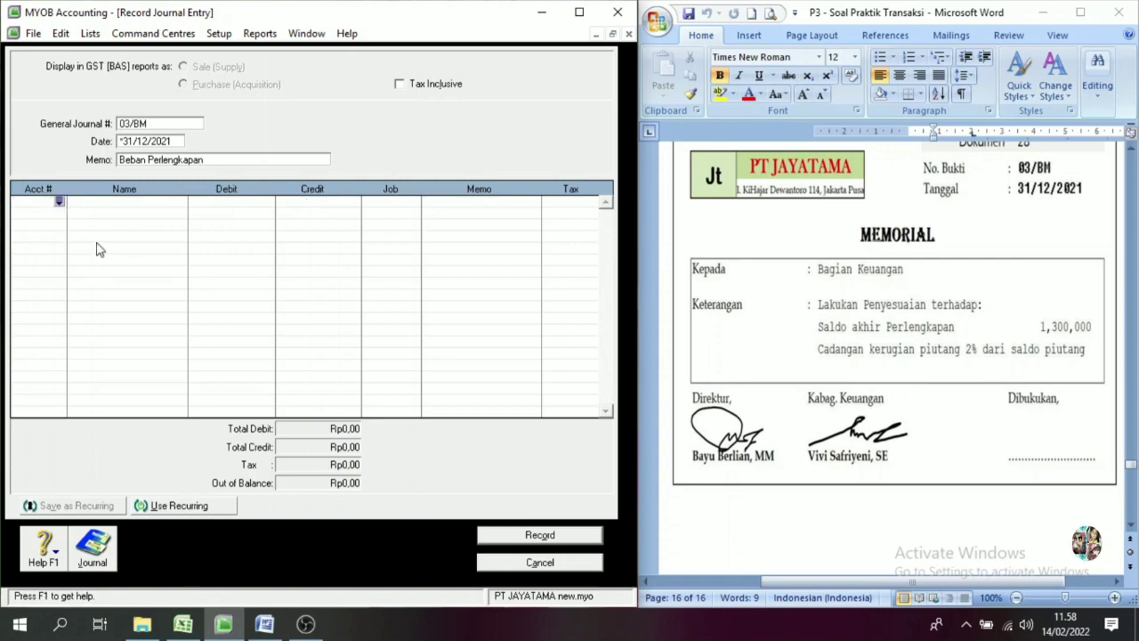
{"action": "left_click", "coordinate": [59, 202]}
{"action": "left_click", "coordinate": [463, 369]}
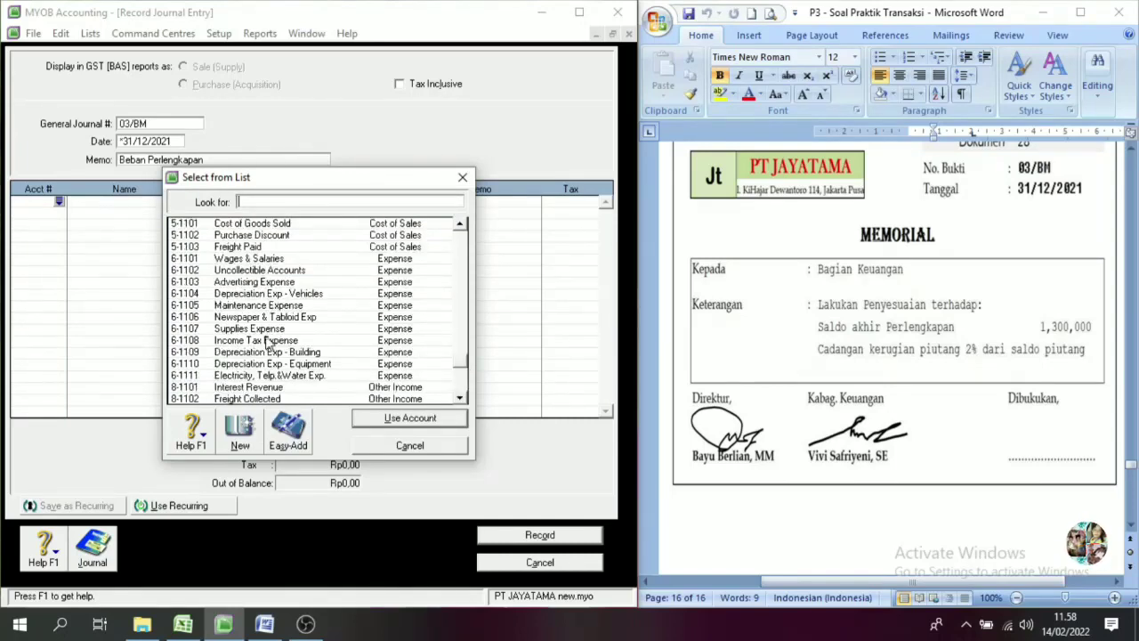
{"action": "left_click", "coordinate": [265, 329]}
{"action": "left_click", "coordinate": [410, 418]}
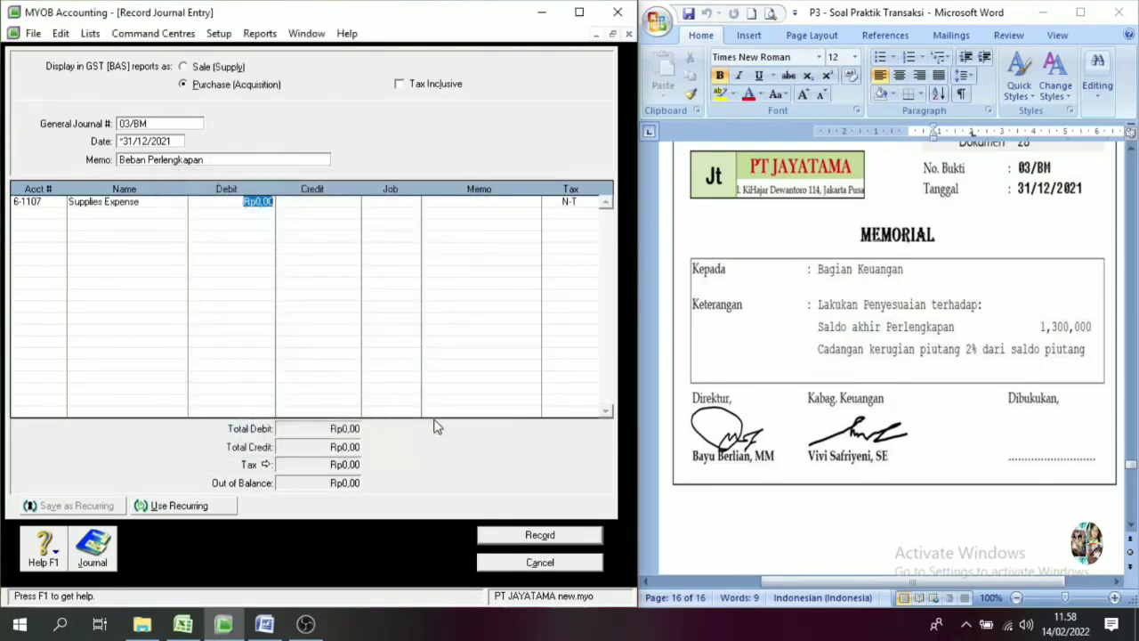
{"action": "left_click", "coordinate": [44, 217]}
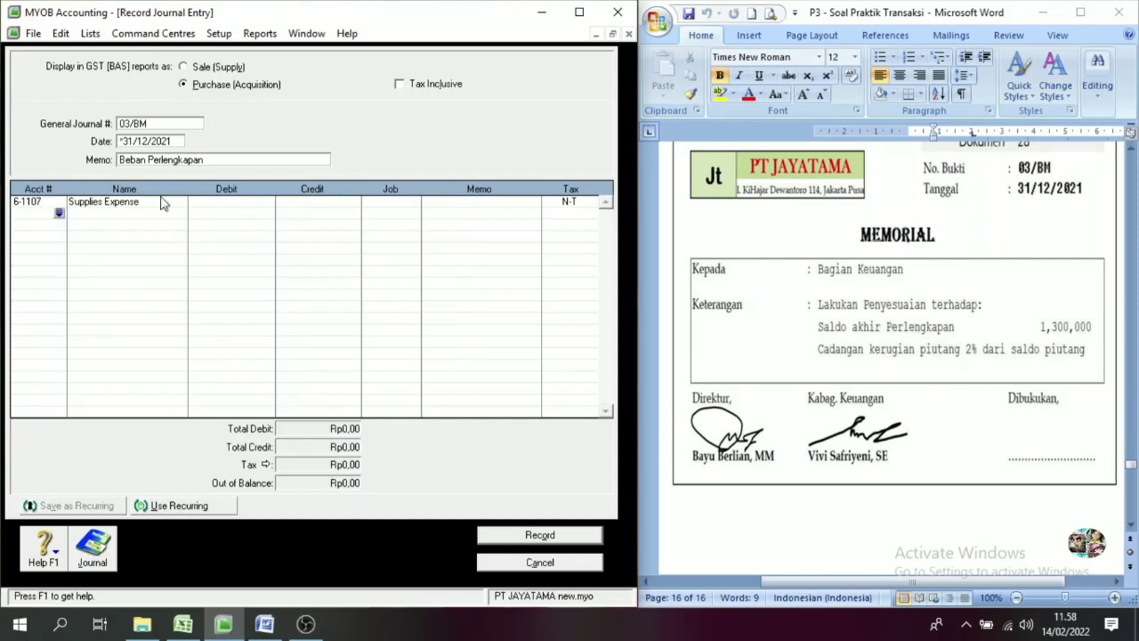
{"action": "left_click", "coordinate": [59, 215]}
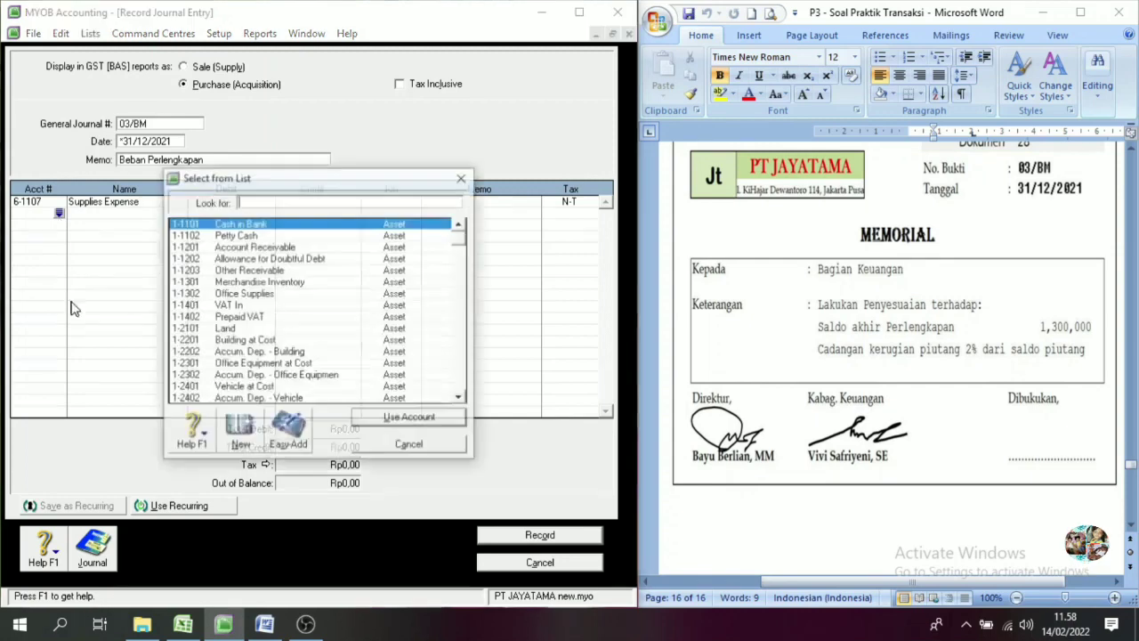
{"action": "left_click", "coordinate": [258, 293]}
{"action": "left_click", "coordinate": [434, 418]}
Debit Supplies Expense Rp2.443.750,00 and move to the Office Supplies credit amount.
{"action": "left_click", "coordinate": [270, 203]}
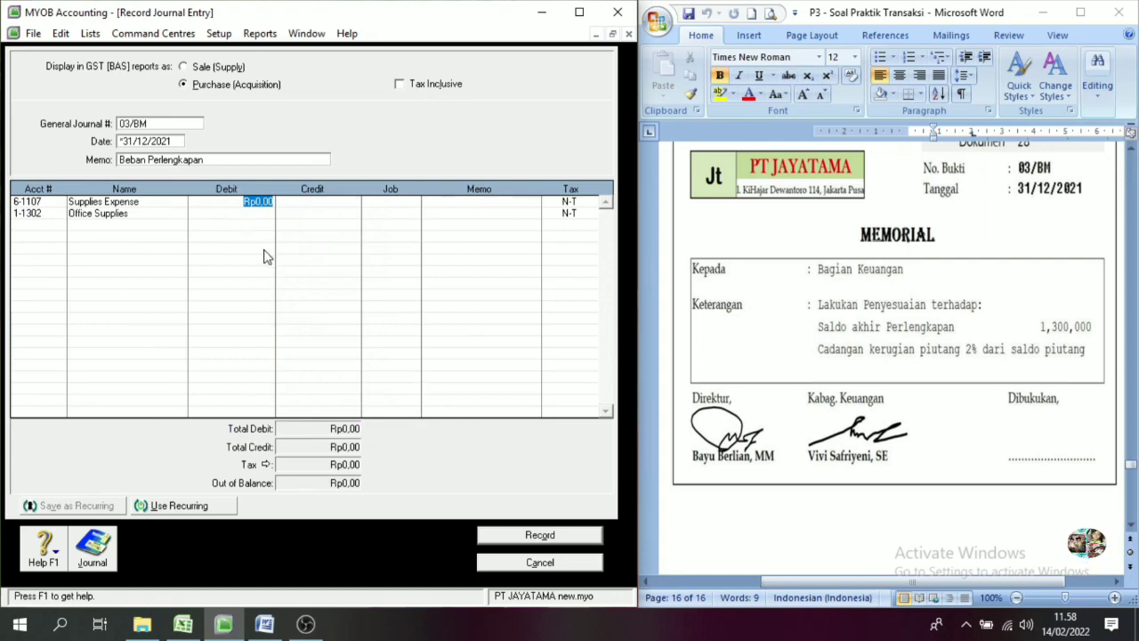
{"action": "type", "text": "443"}
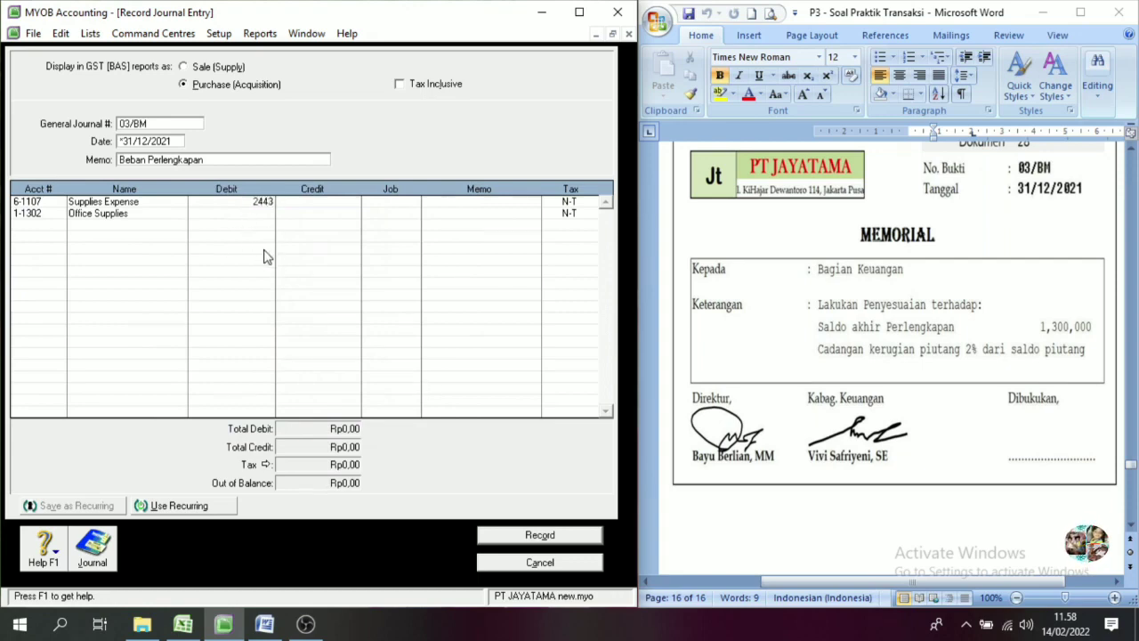
{"action": "type", "text": "44375"}
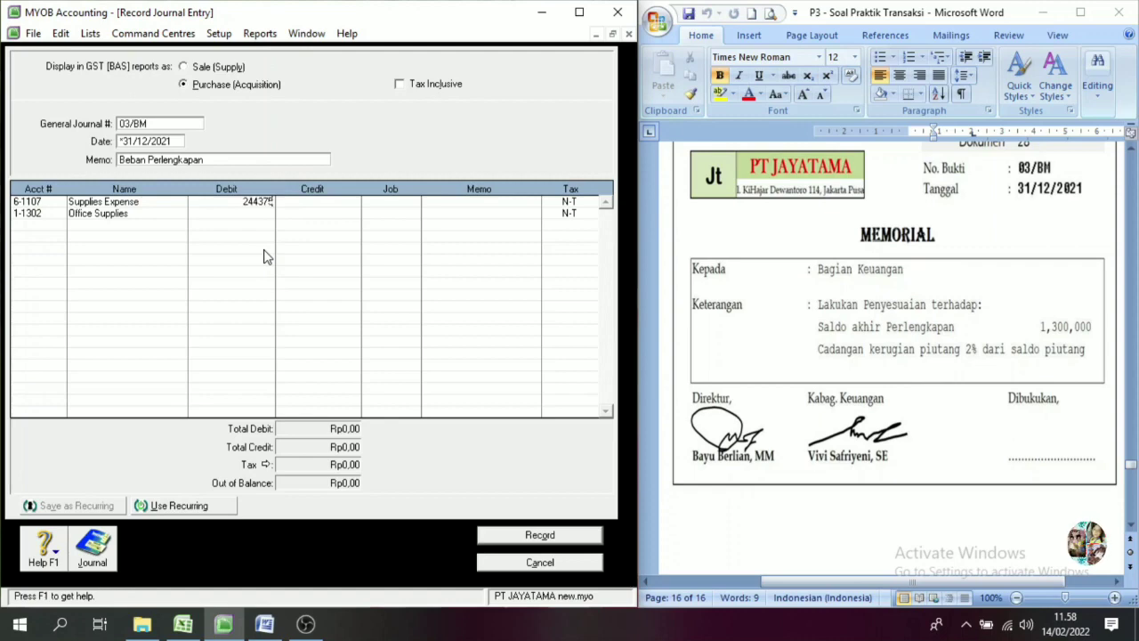
{"action": "type", "text": "0"}
{"action": "key", "text": "Tab"}
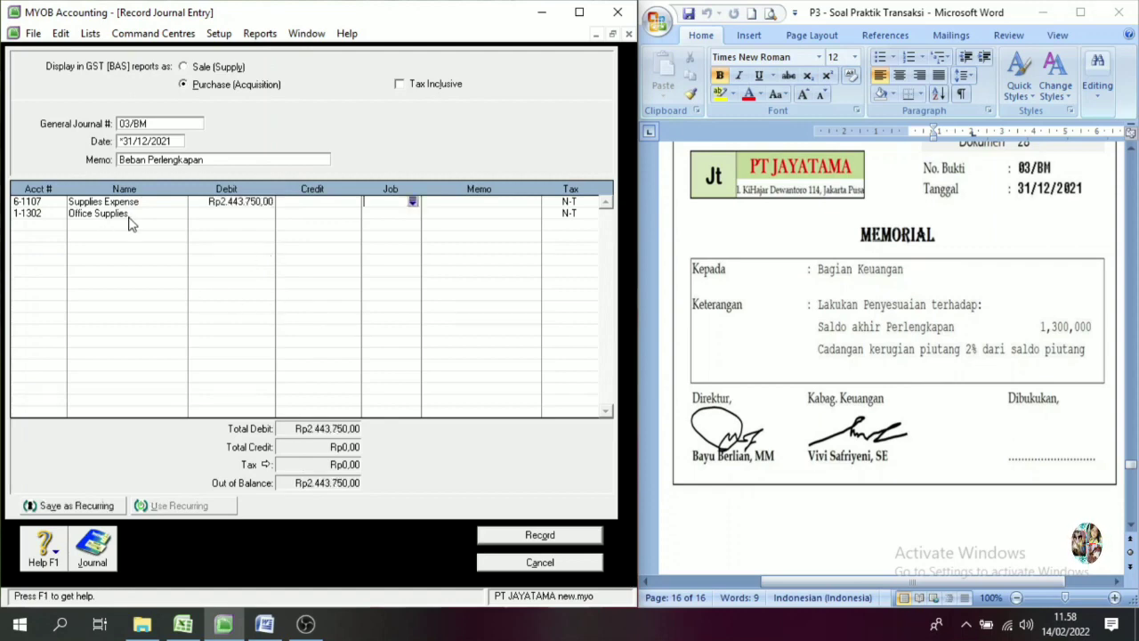
{"action": "left_click", "coordinate": [40, 223]}
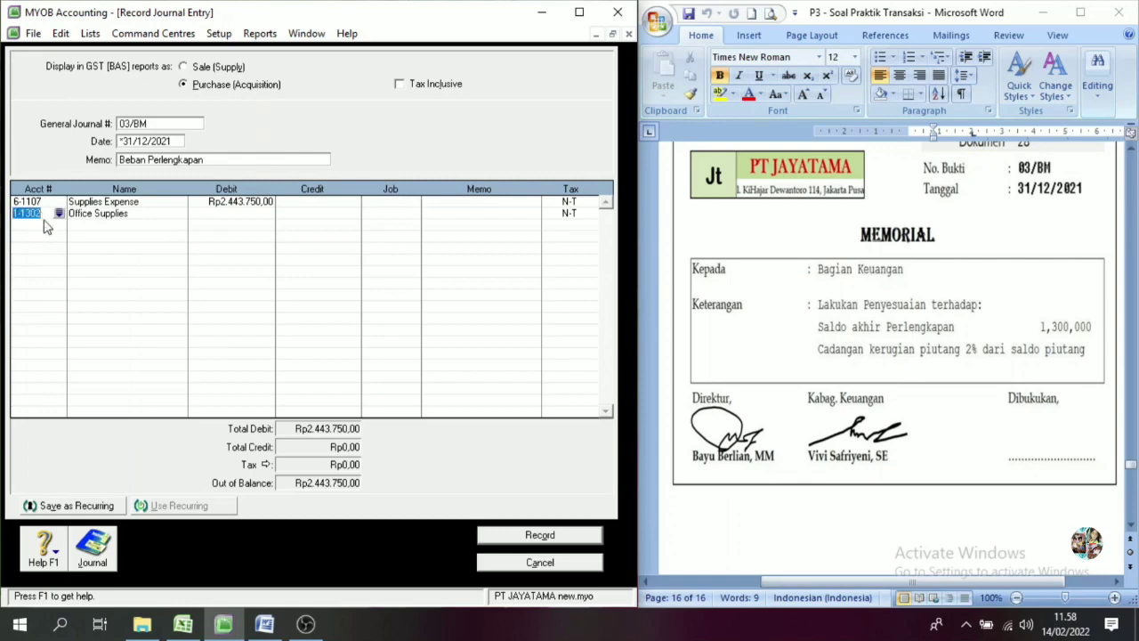
{"action": "key", "text": "Tab"}
{"action": "key", "text": "Tab"}
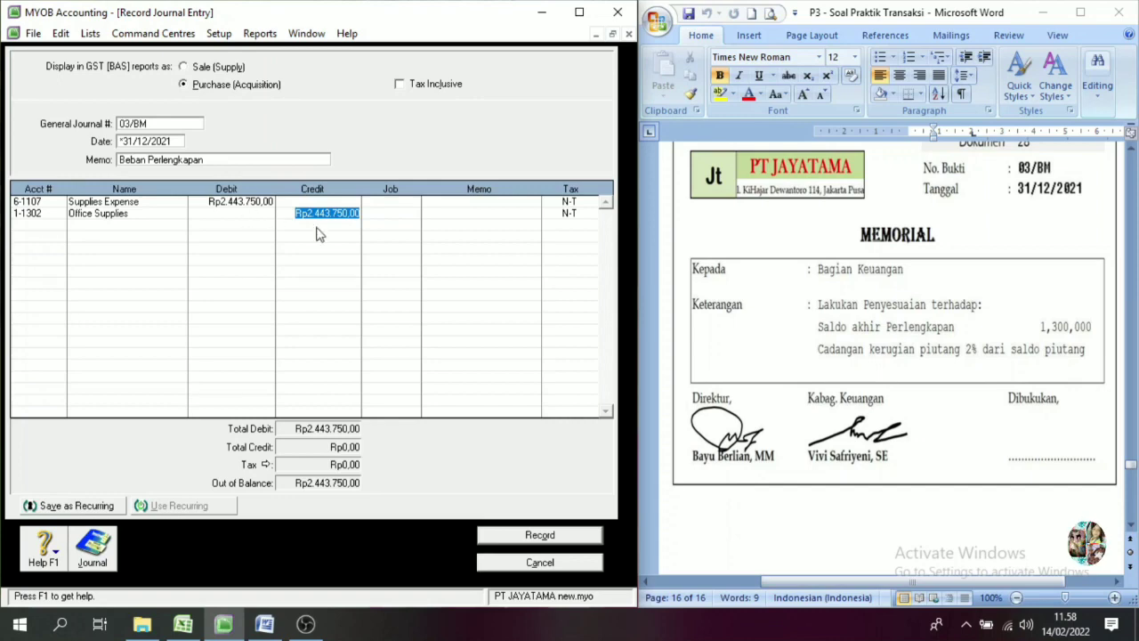
{"action": "left_click", "coordinate": [153, 32]}
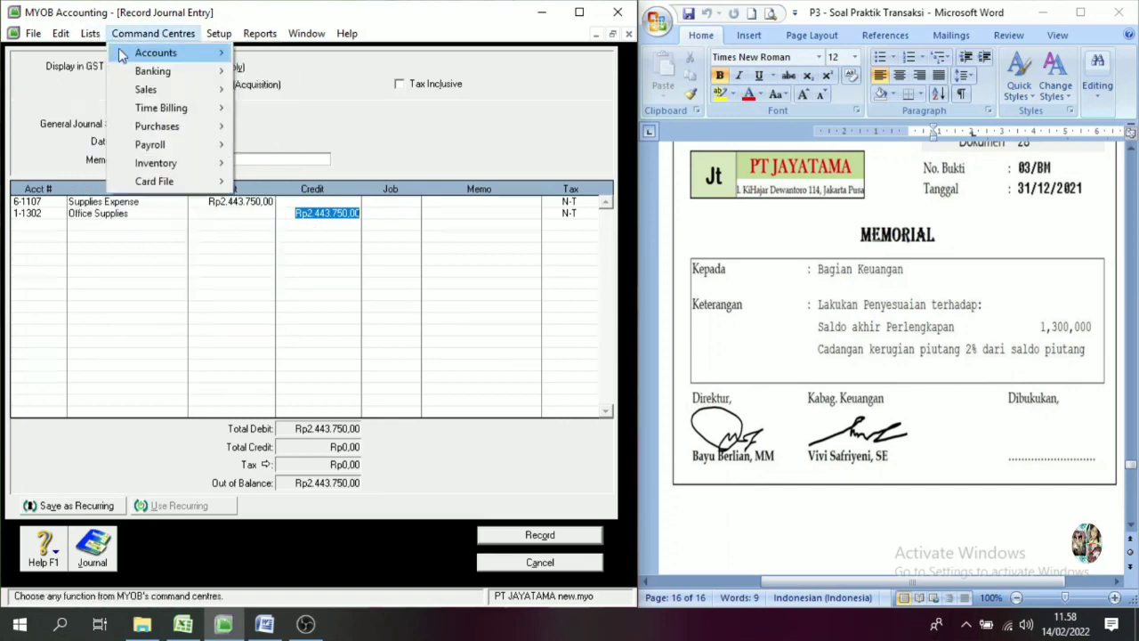
Look up the Office Supplies account balance in the Accounts List.
{"action": "left_click", "coordinate": [90, 33]}
{"action": "left_click", "coordinate": [90, 33]}
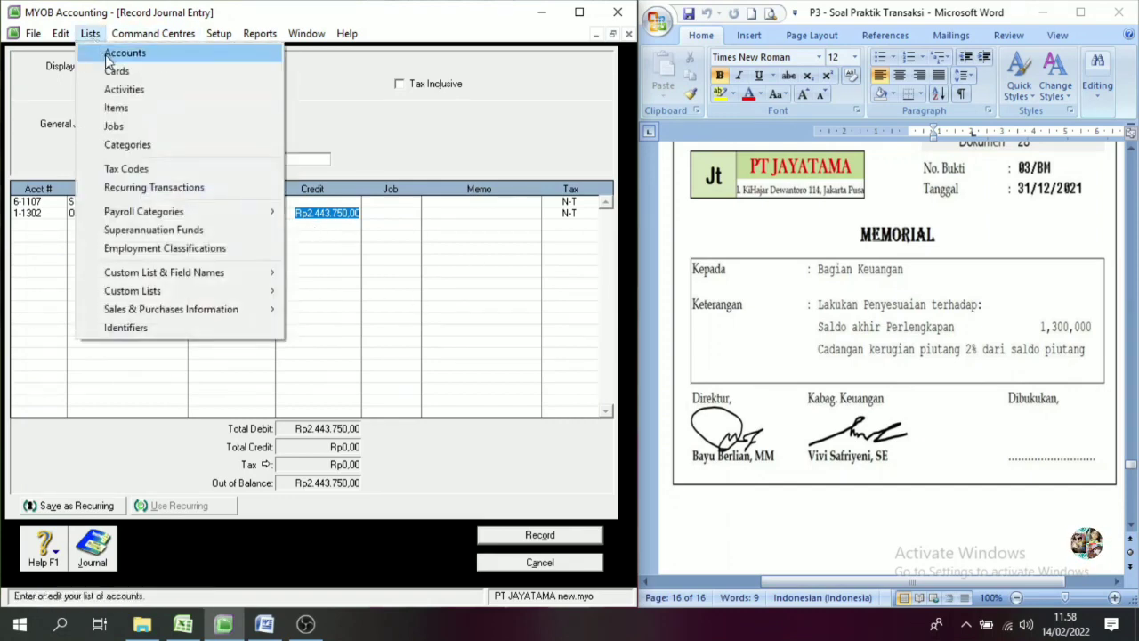
{"action": "left_click", "coordinate": [111, 51]}
{"action": "left_click", "coordinate": [142, 194]}
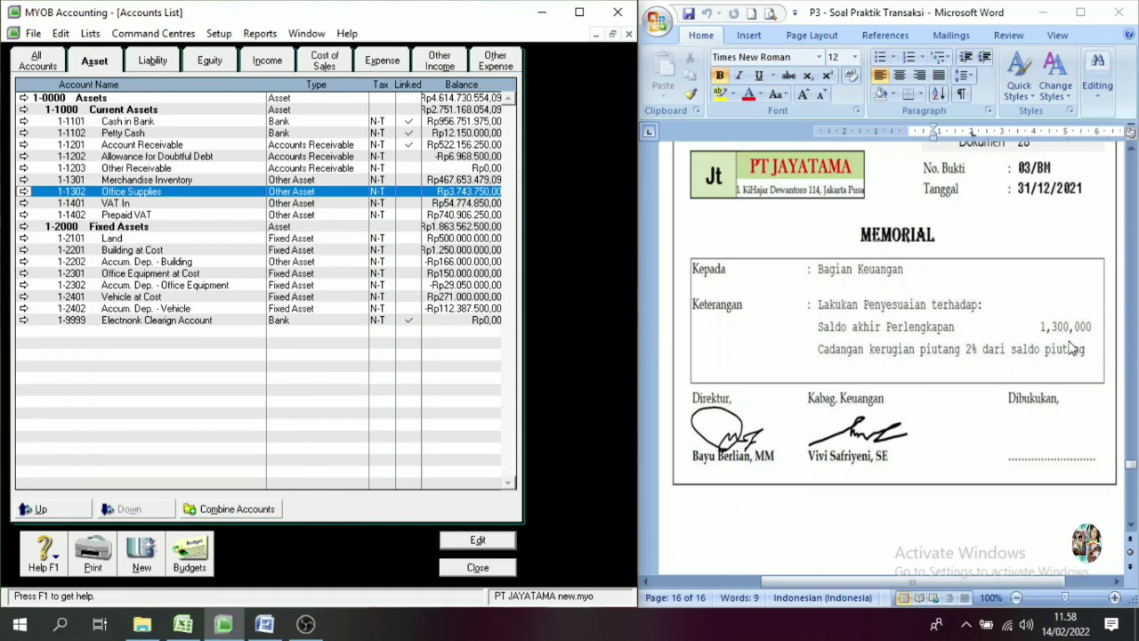
Confirm the Rp2.443.750,00 credit and record the supplies adjustment journal.
{"action": "left_click", "coordinate": [461, 569]}
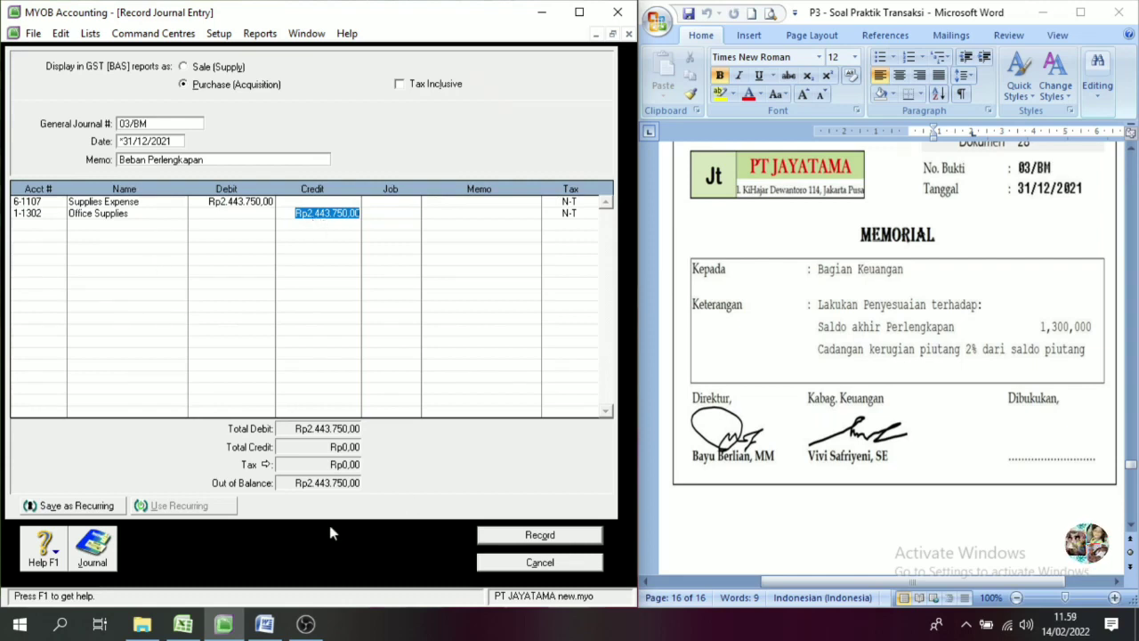
{"action": "key", "text": "Tab"}
{"action": "left_click", "coordinate": [542, 536]}
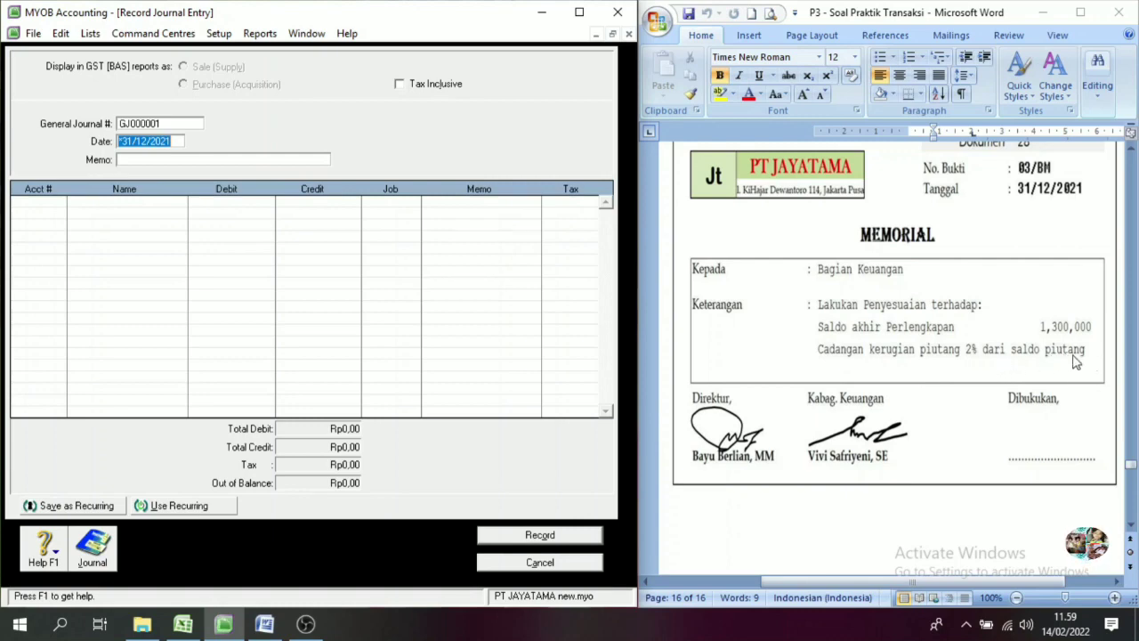
Check the Account Receivable (Rp522.156.250,00) and Allowance for Doubtful Debt (-Rp6.968.500,00) balances in the Accounts List.
{"action": "left_click", "coordinate": [89, 33]}
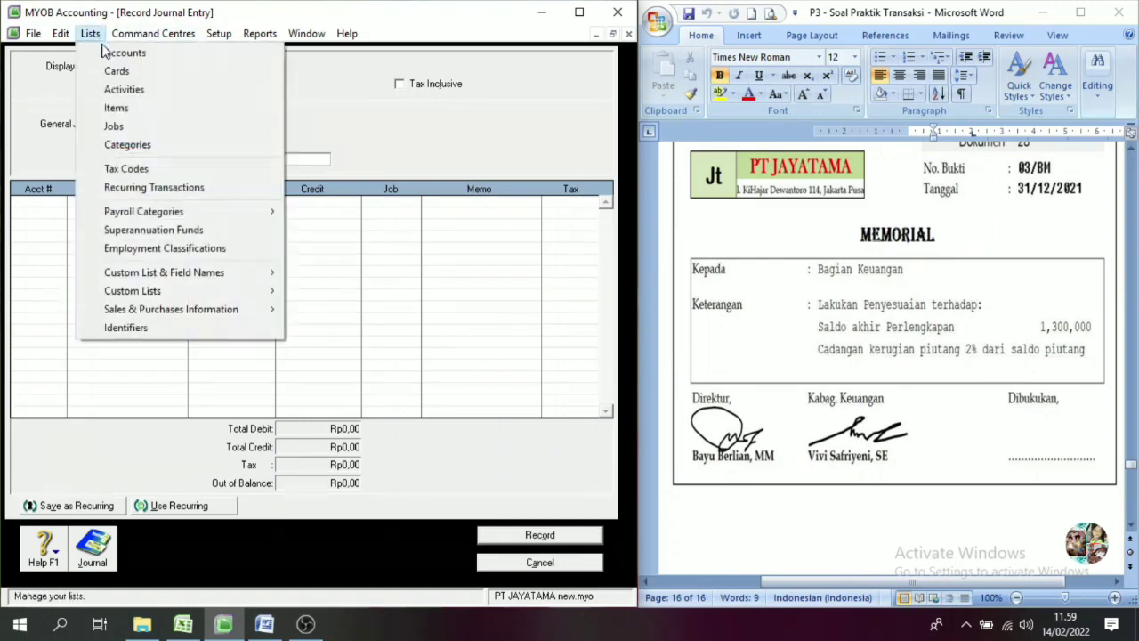
{"action": "left_click", "coordinate": [113, 53]}
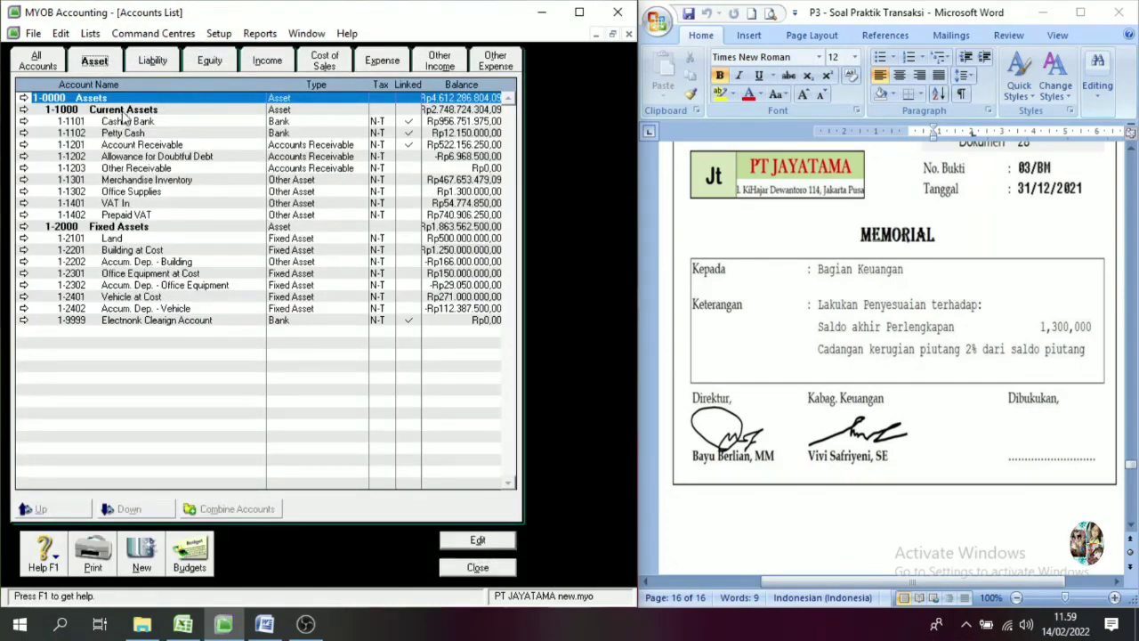
{"action": "left_click", "coordinate": [475, 146]}
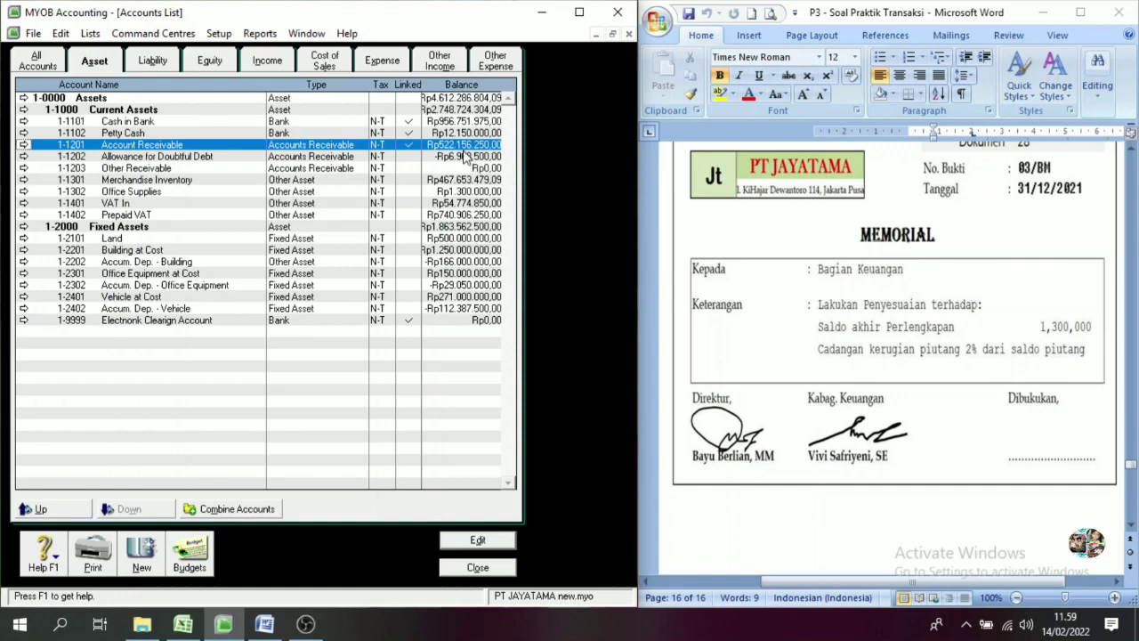
{"action": "left_click", "coordinate": [151, 158]}
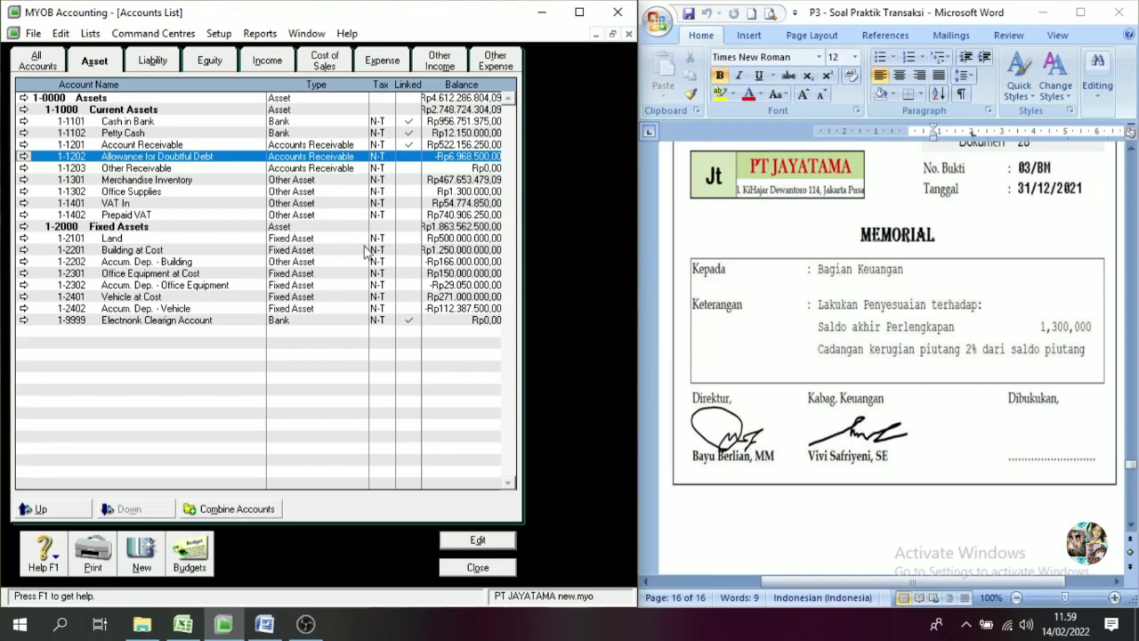
Beside MYOB, enter =2%*522156250 in Excel cell A4.
{"action": "left_click", "coordinate": [183, 626]}
{"action": "key", "text": "super+Right"}
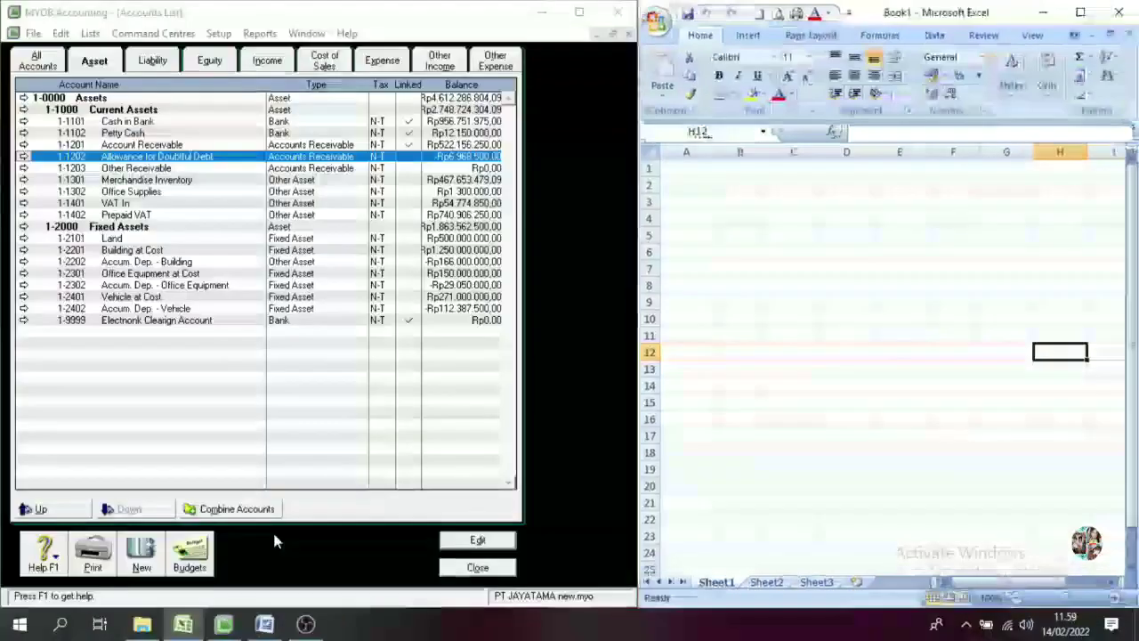
{"action": "left_click", "coordinate": [686, 218]}
{"action": "type", "text": "="}
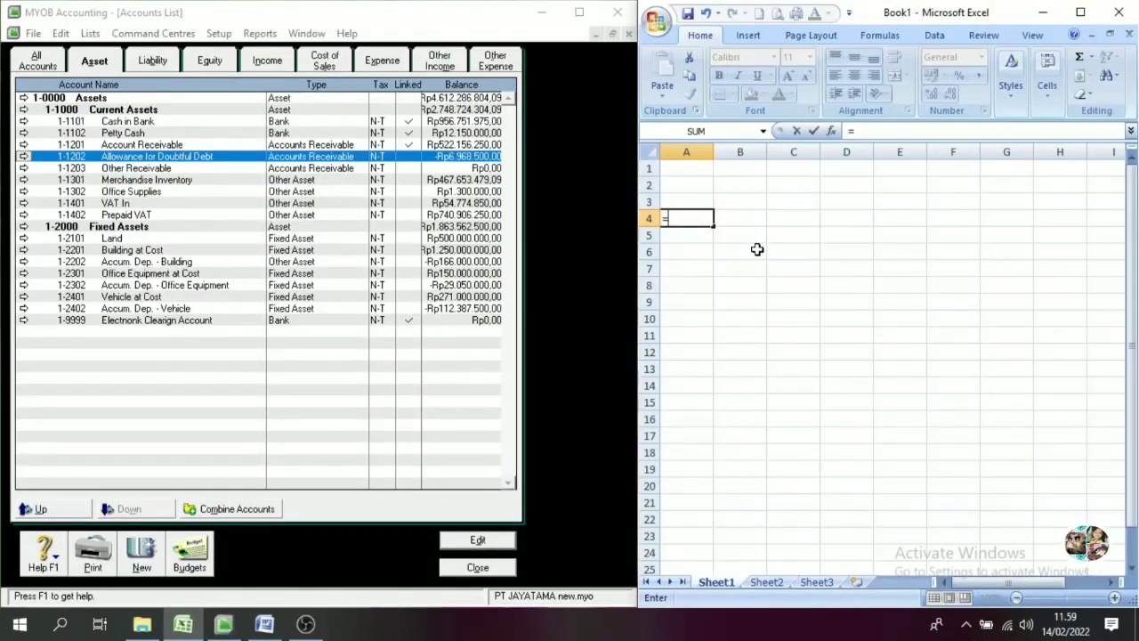
{"action": "type", "text": "2%"}
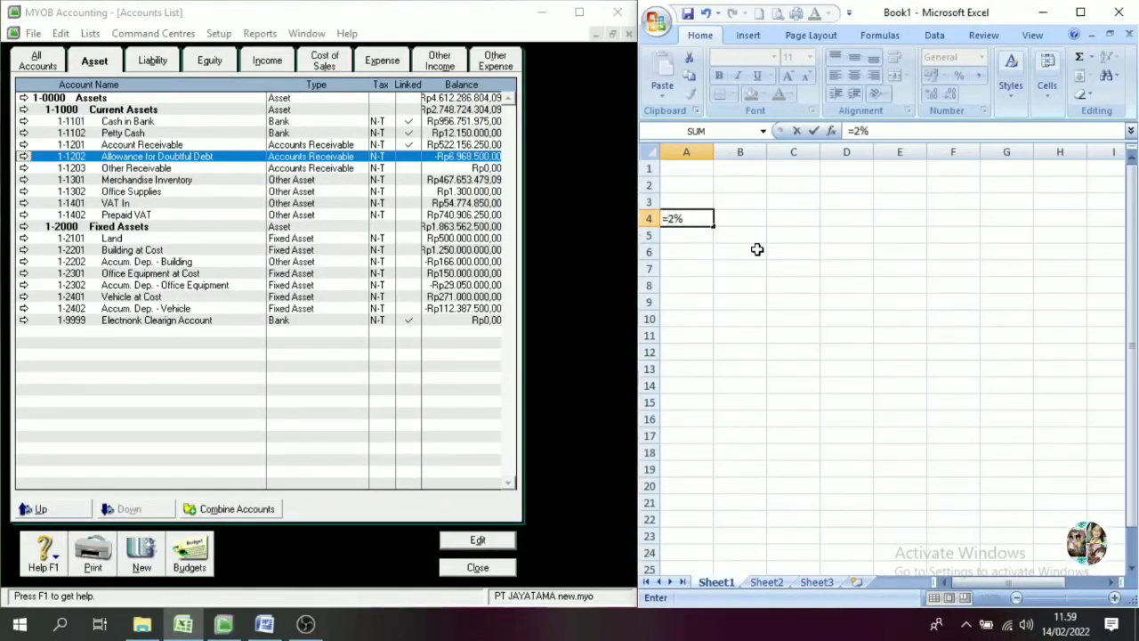
{"action": "type", "text": "*"}
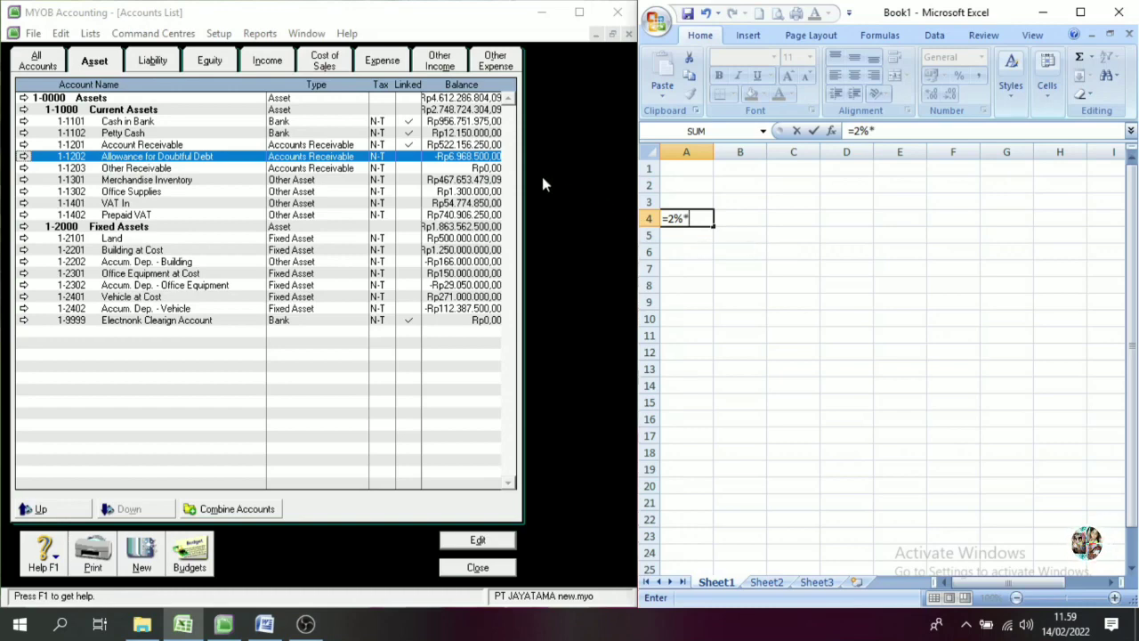
{"action": "left_click", "coordinate": [456, 147]}
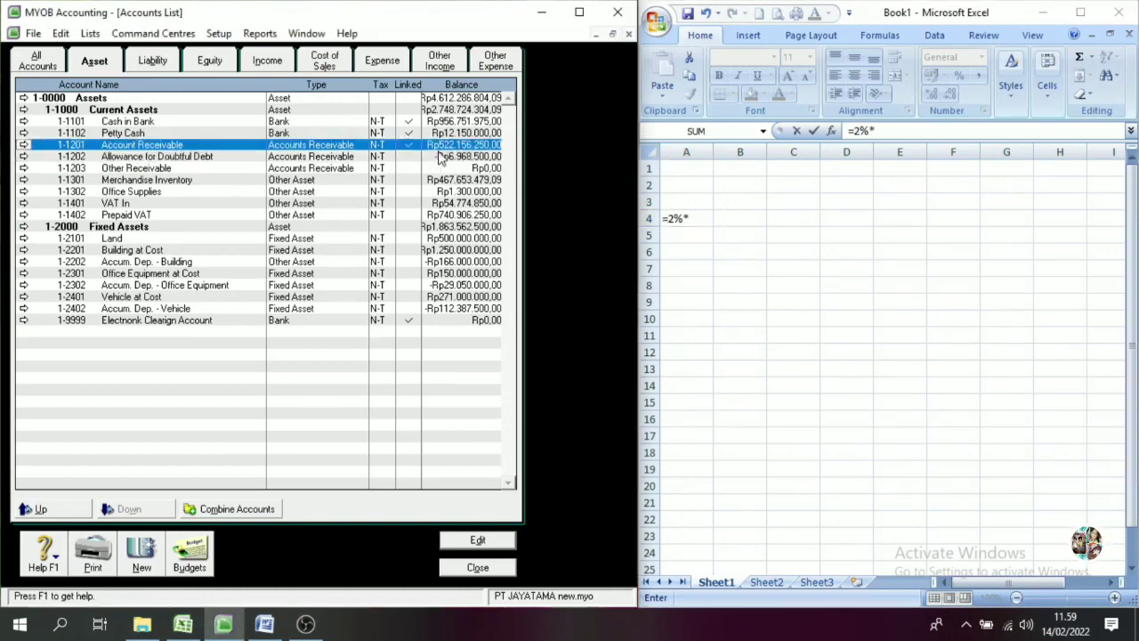
{"action": "left_click", "coordinate": [707, 222]}
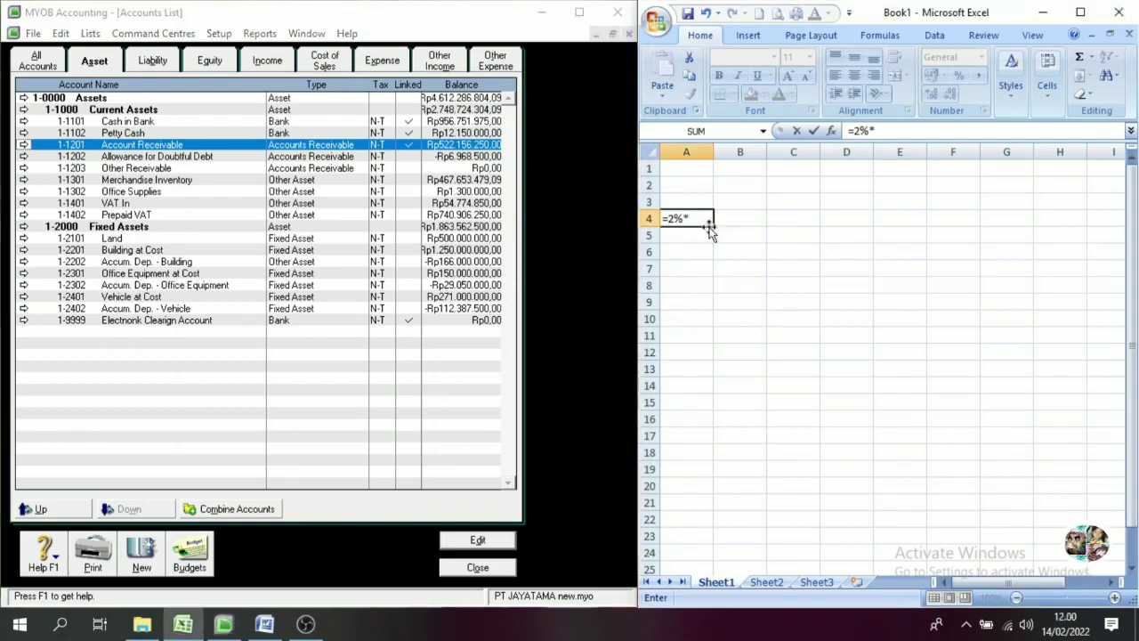
{"action": "type", "text": "522"}
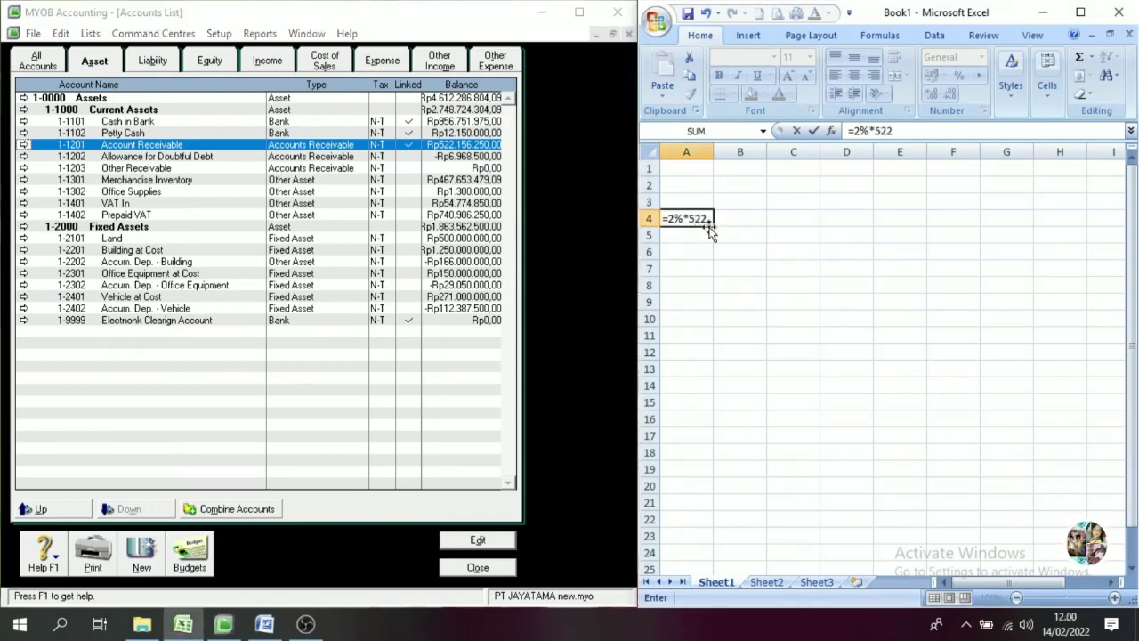
{"action": "type", "text": "156250"}
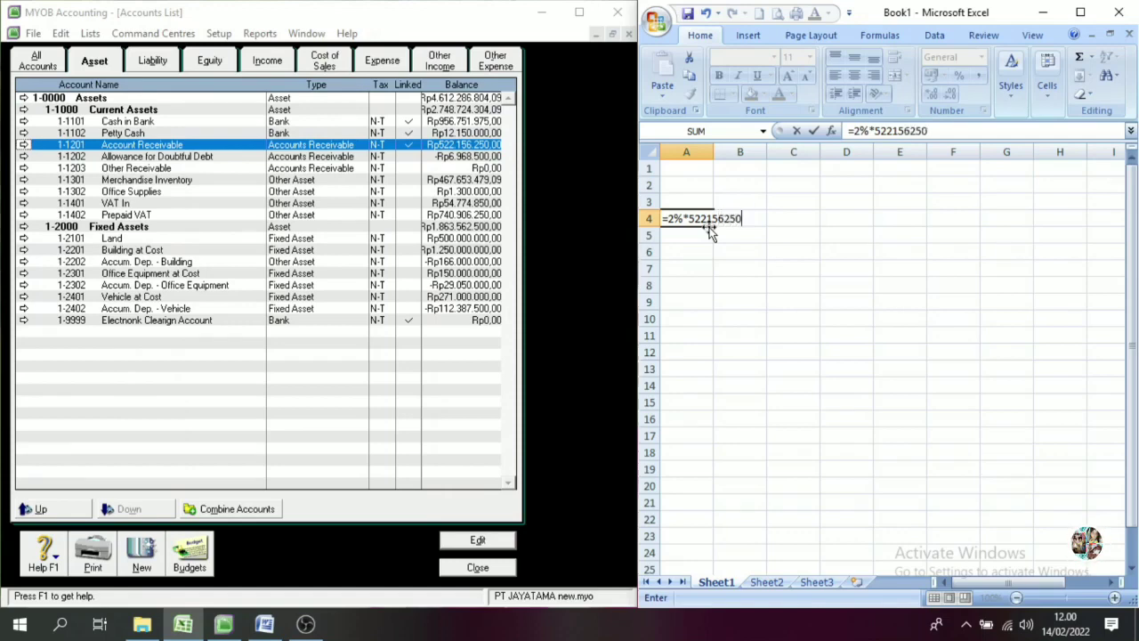
{"action": "key", "text": "Return"}
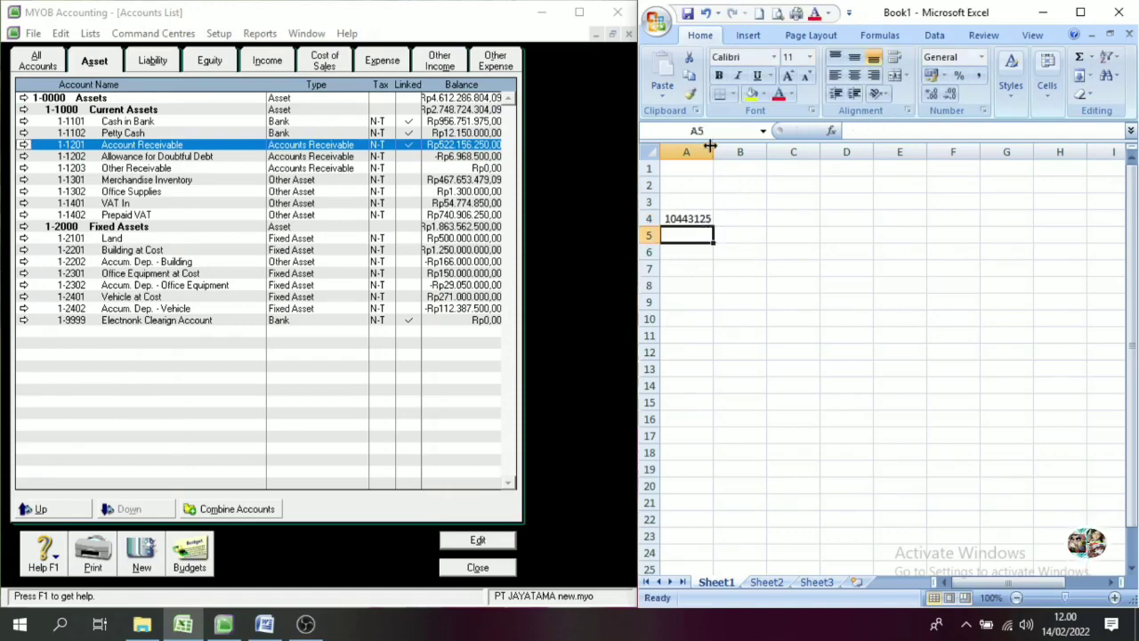
Widen column A and apply Comma Style so A4 shows 10.443.125.
{"action": "left_click_drag", "start_coordinate": [710, 145], "coordinate": [753, 147]}
{"action": "left_click", "coordinate": [724, 220]}
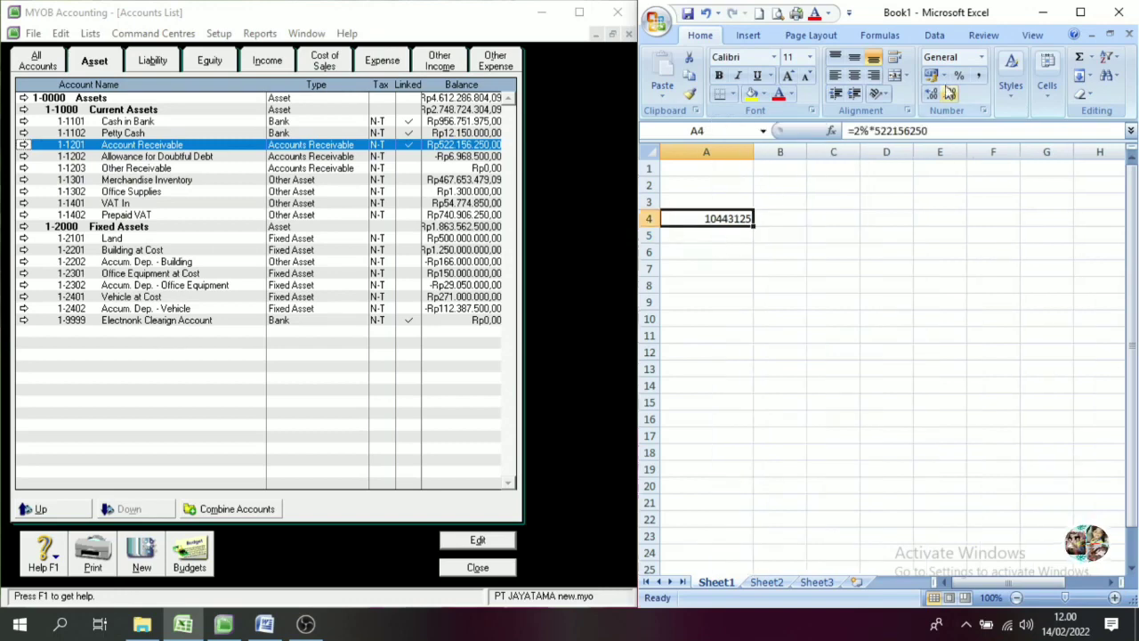
{"action": "left_click", "coordinate": [978, 77]}
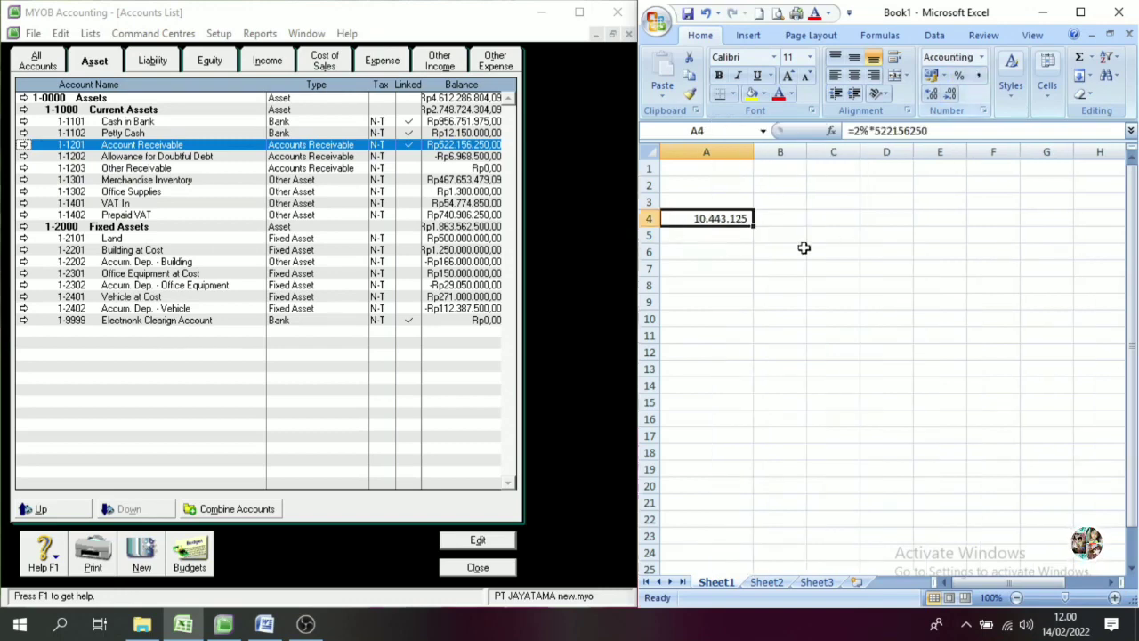
{"action": "left_click", "coordinate": [727, 235]}
{"action": "left_click", "coordinate": [724, 219]}
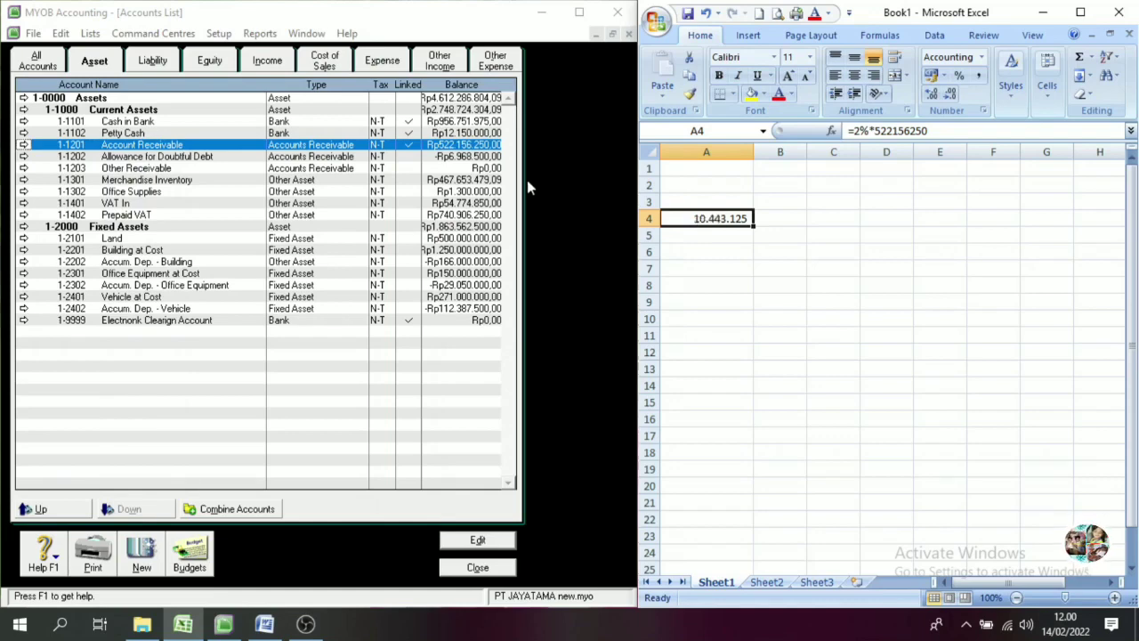
{"action": "left_click", "coordinate": [169, 158]}
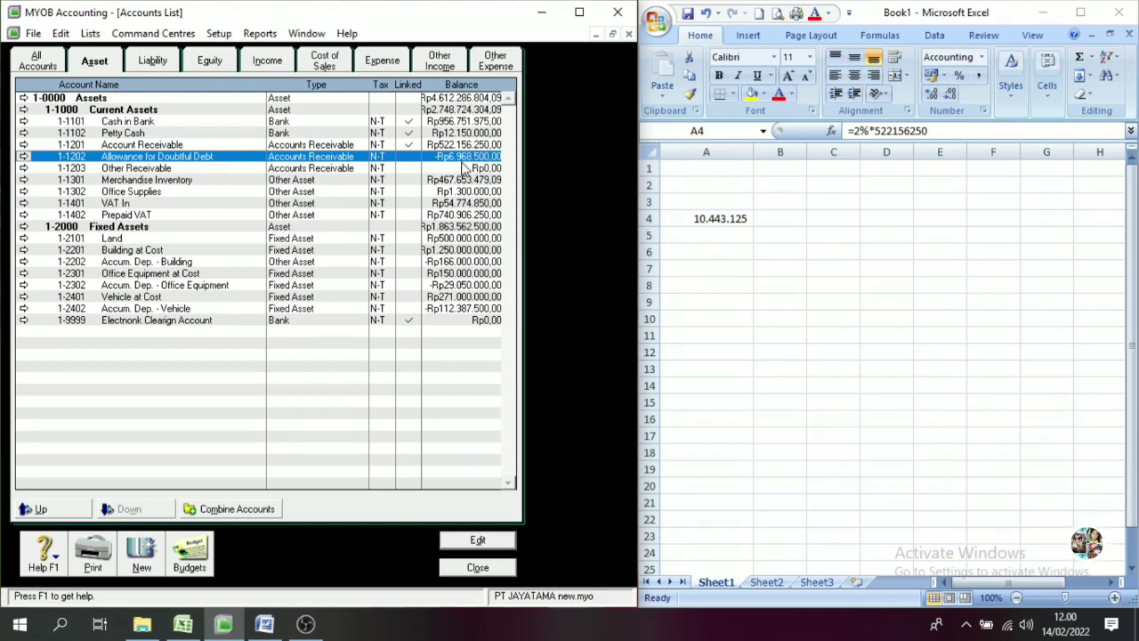
{"action": "left_click", "coordinate": [721, 222]}
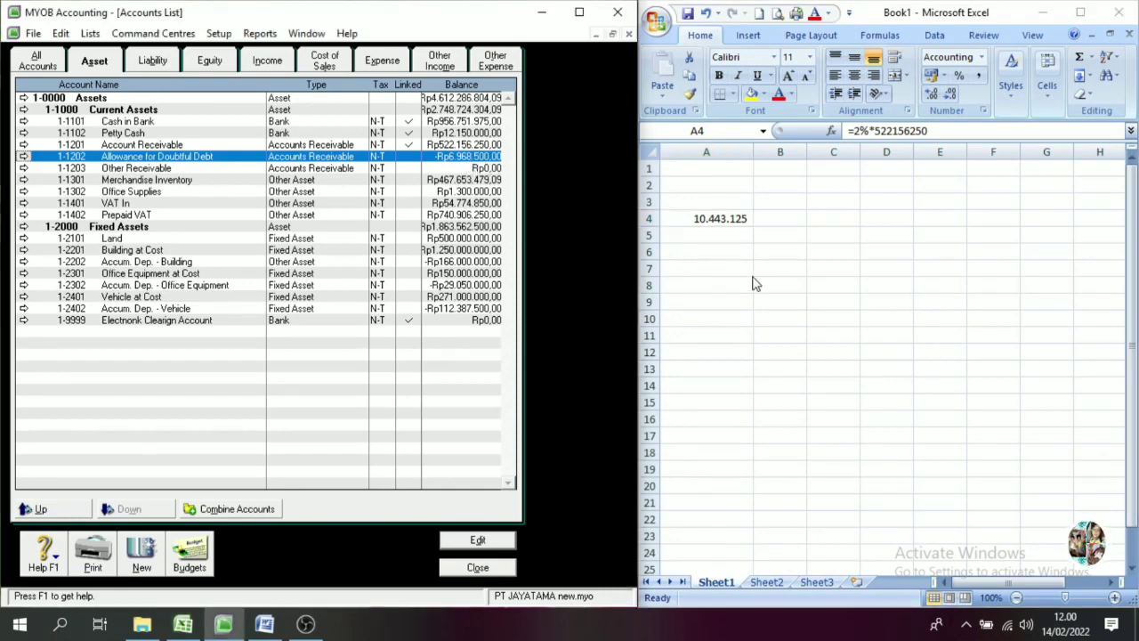
{"action": "left_click", "coordinate": [714, 237]}
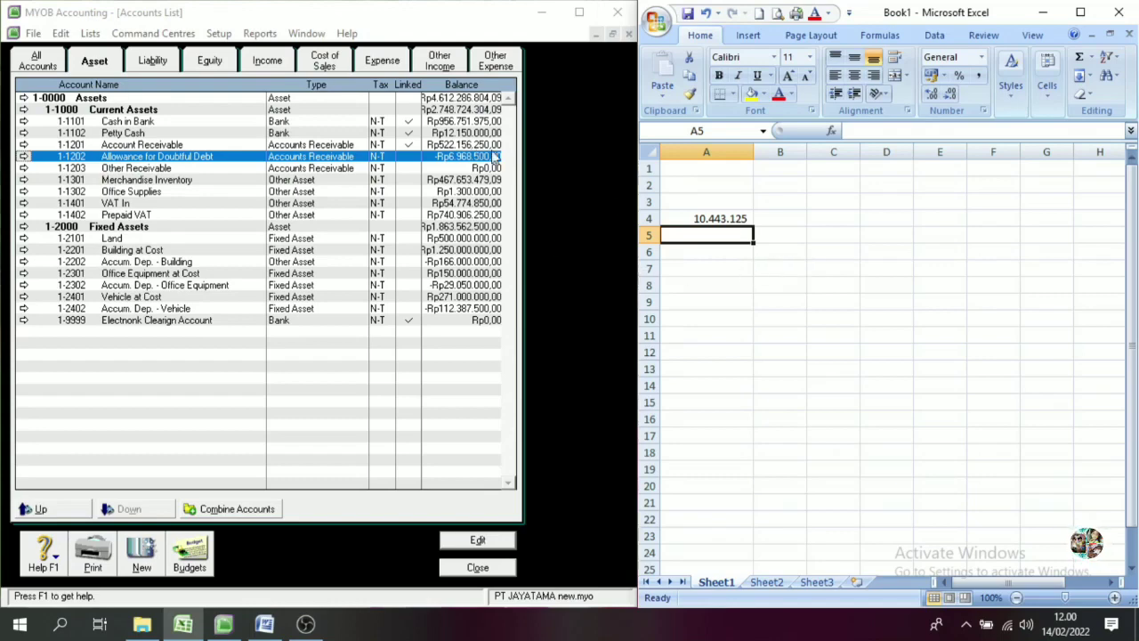
{"action": "left_click", "coordinate": [702, 218]}
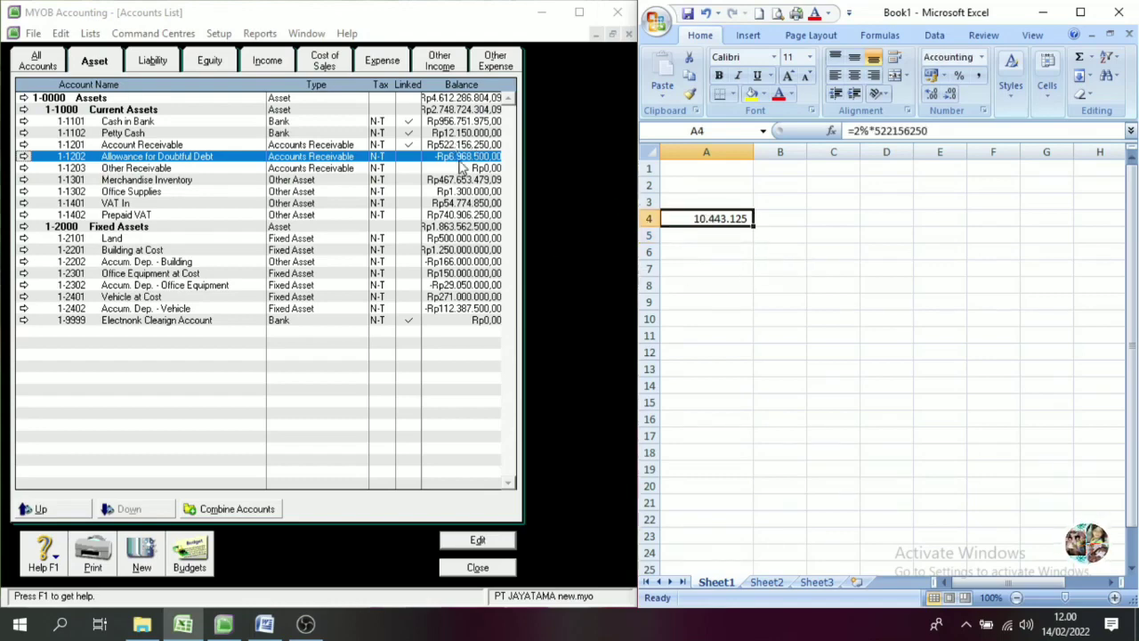
{"action": "left_click", "coordinate": [721, 233]}
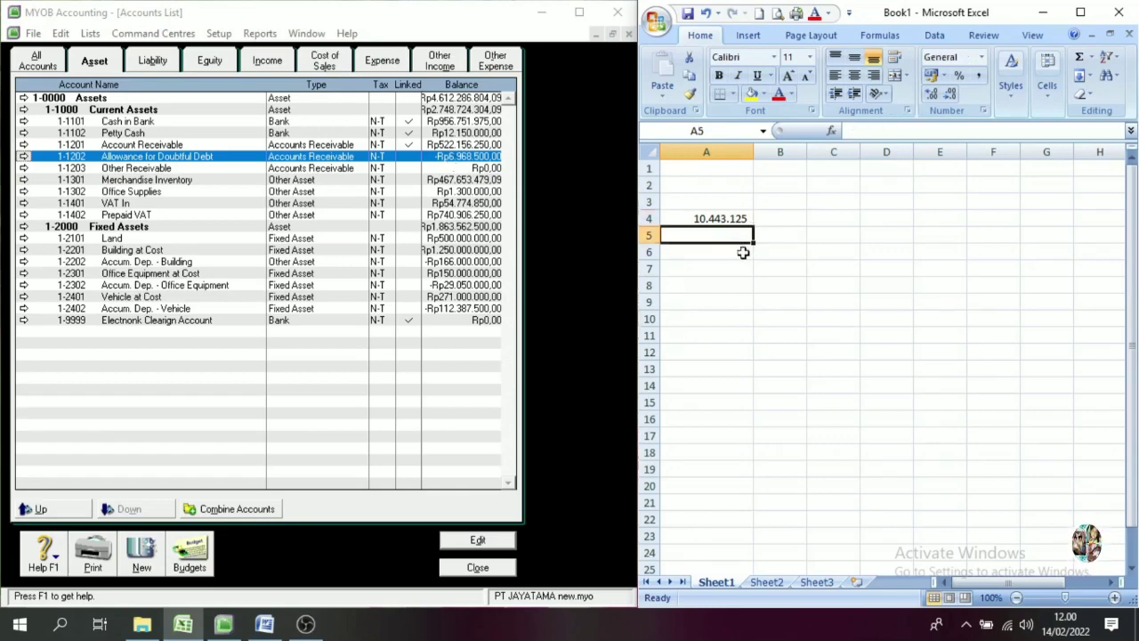
Enter =A4-6968500 in A5 to get 3.474.625, then close MYOB's Accounts List.
{"action": "type", "text": "="}
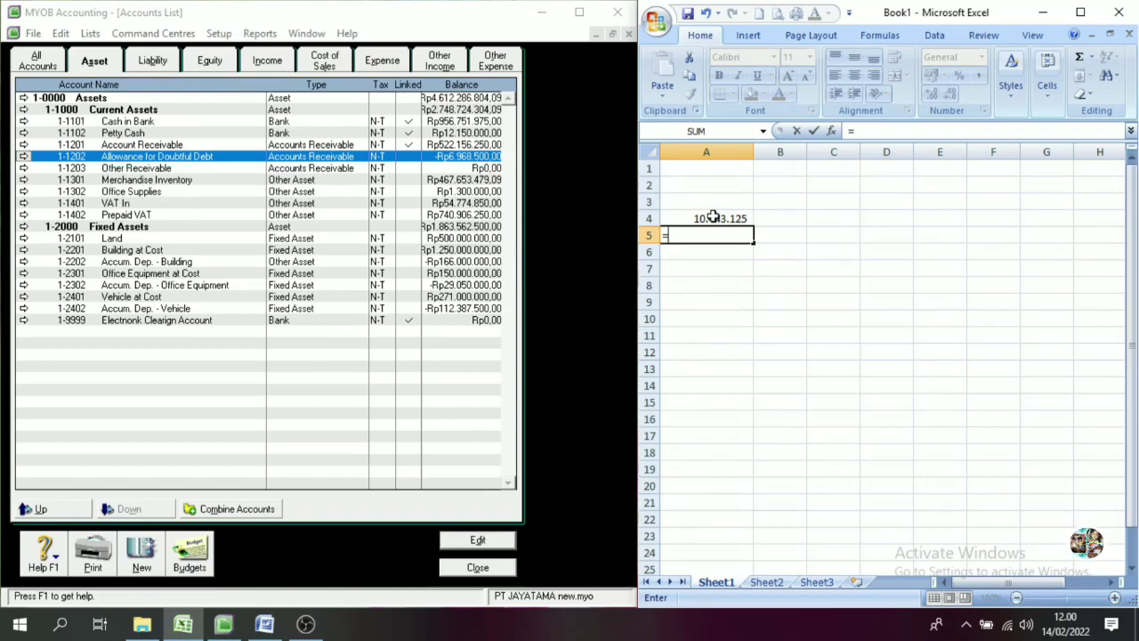
{"action": "left_click", "coordinate": [712, 218]}
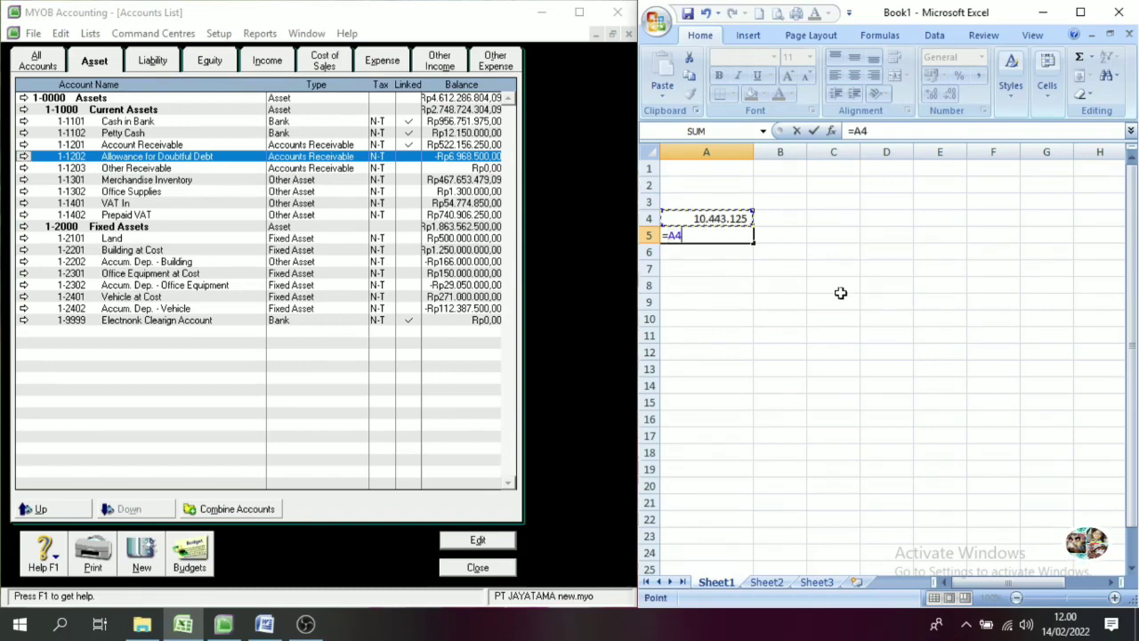
{"action": "type", "text": "-69685"}
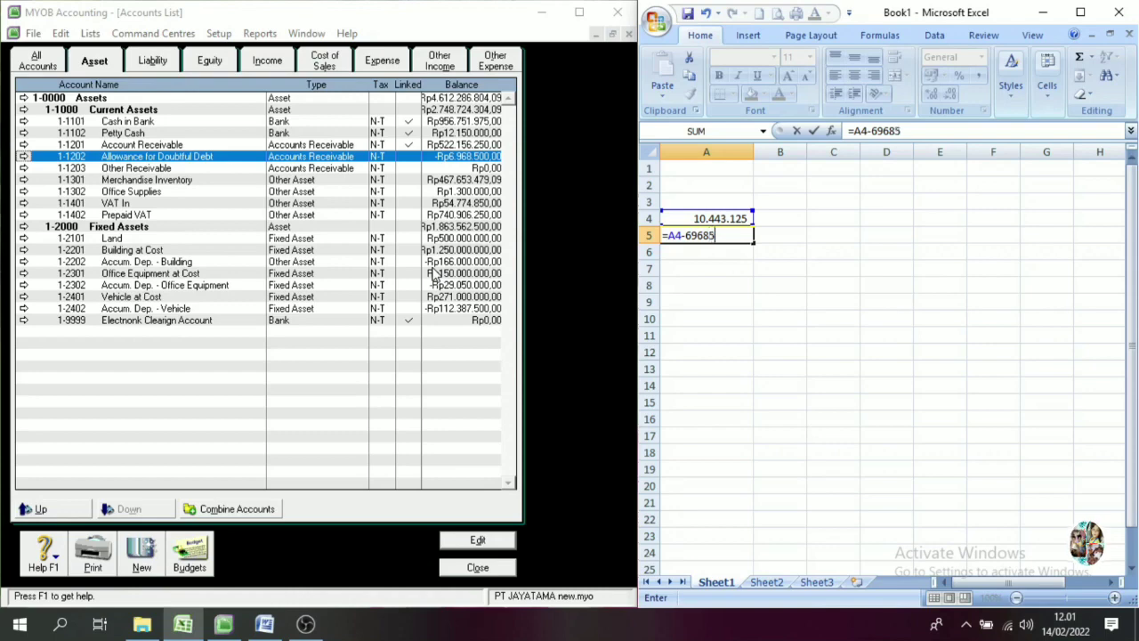
{"action": "type", "text": "00"}
{"action": "key", "text": "Return"}
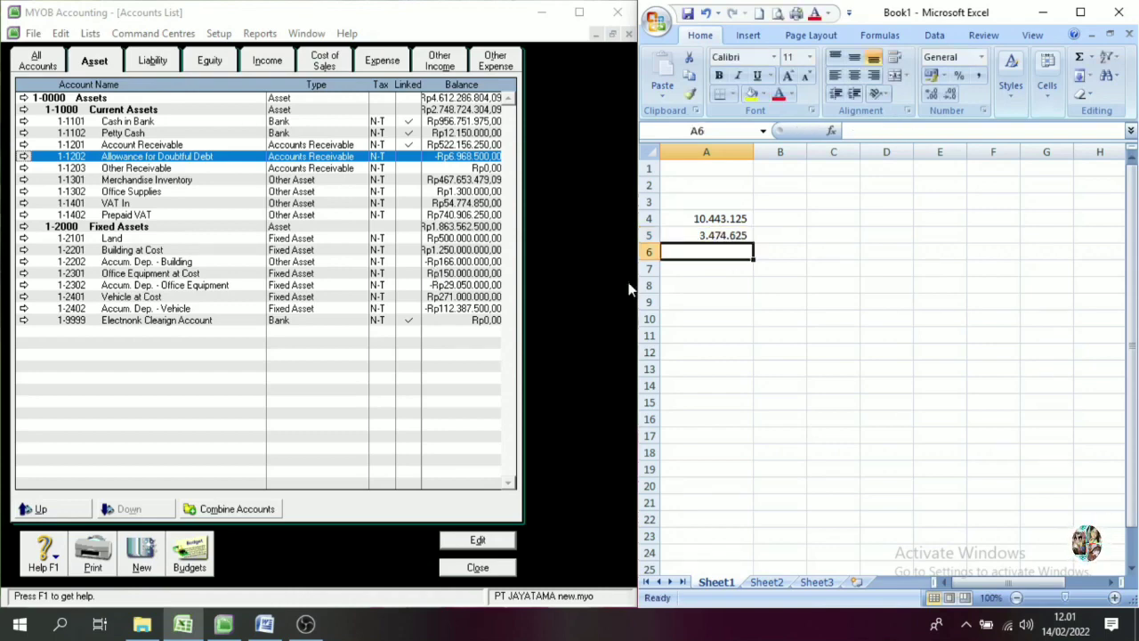
{"action": "left_click", "coordinate": [739, 235]}
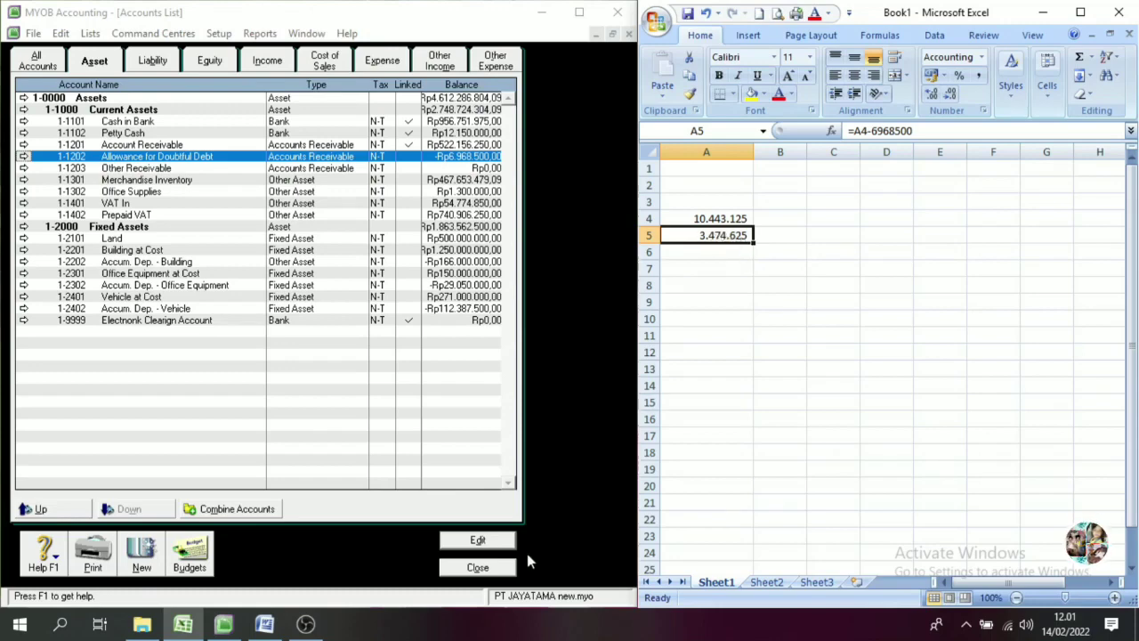
{"action": "left_click", "coordinate": [499, 566]}
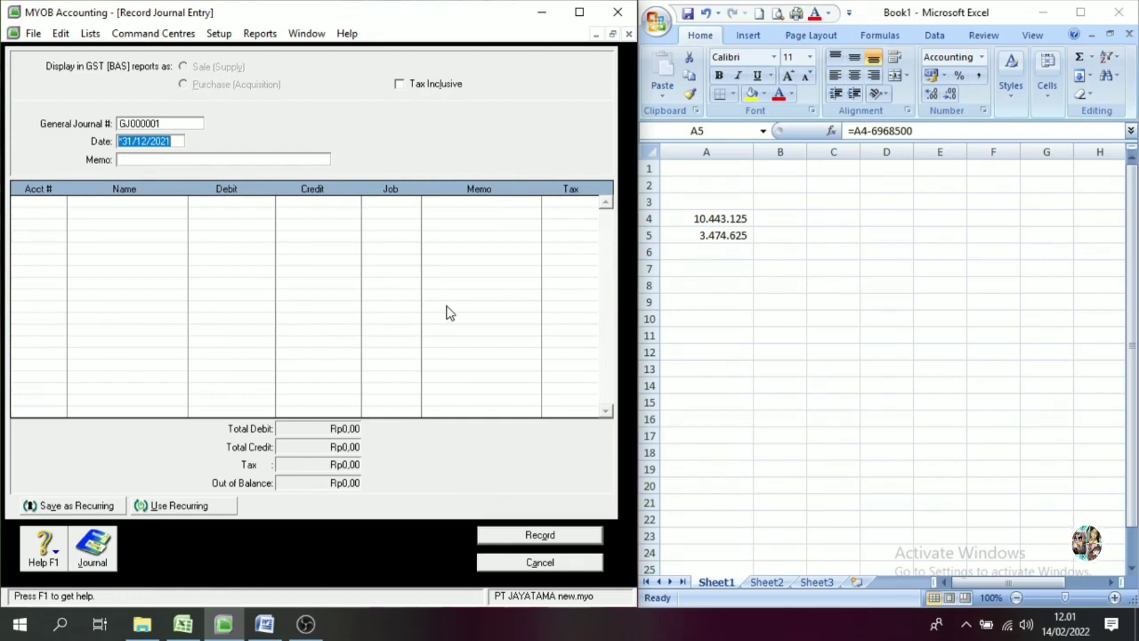
Set the journal number to 03/BM with memo 'Beban Kerugian Piutang'.
{"action": "left_click", "coordinate": [37, 202]}
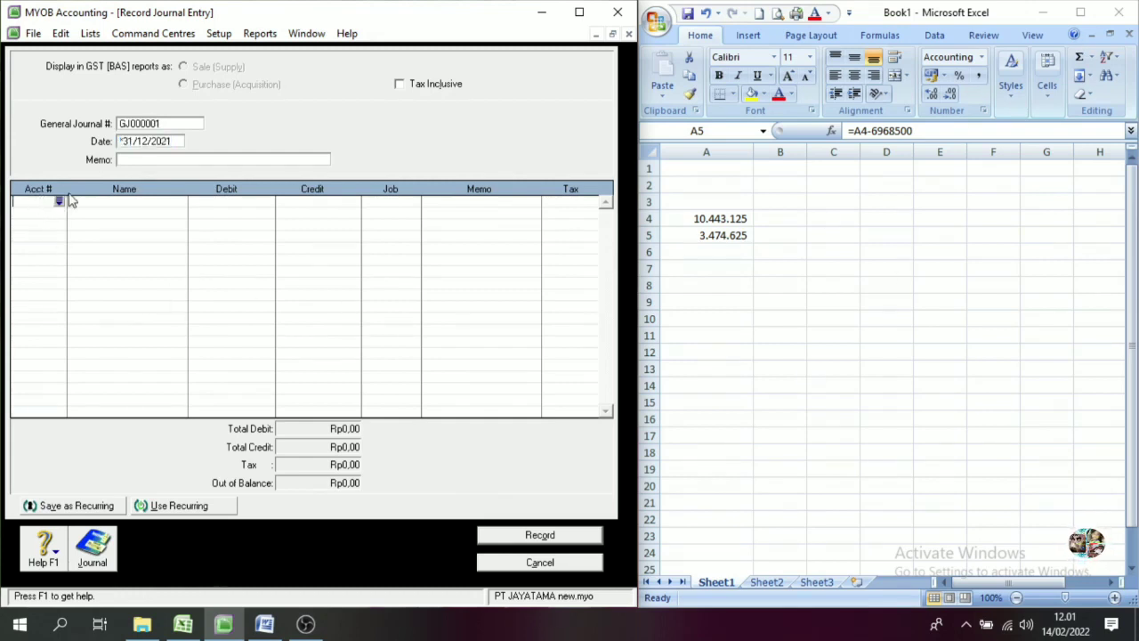
{"action": "left_click", "coordinate": [158, 123]}
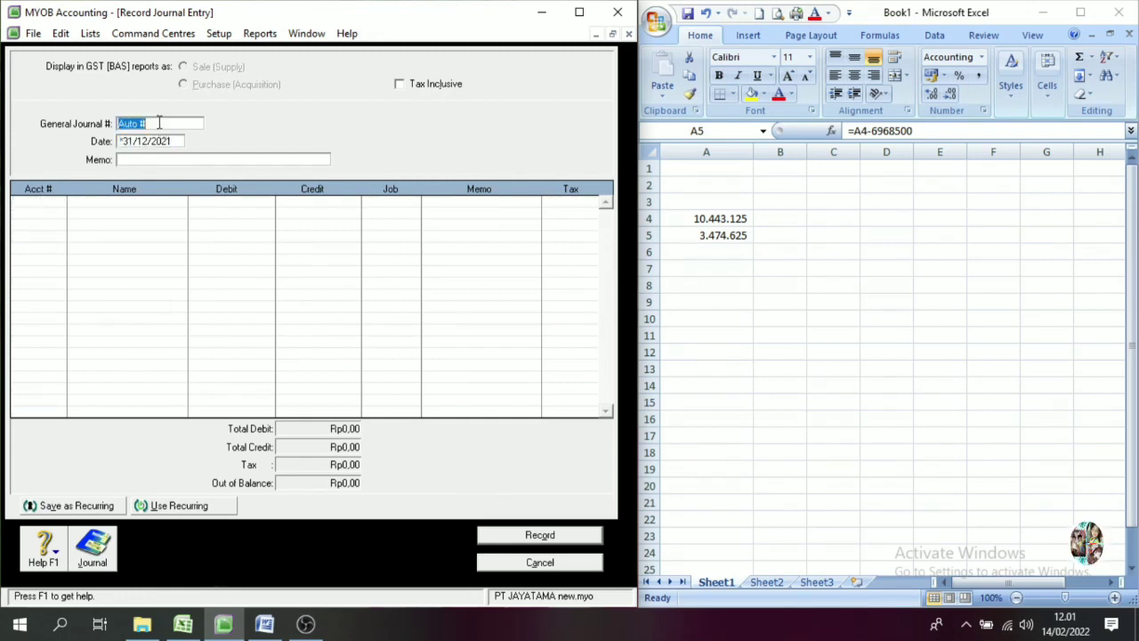
{"action": "left_click", "coordinate": [266, 627]}
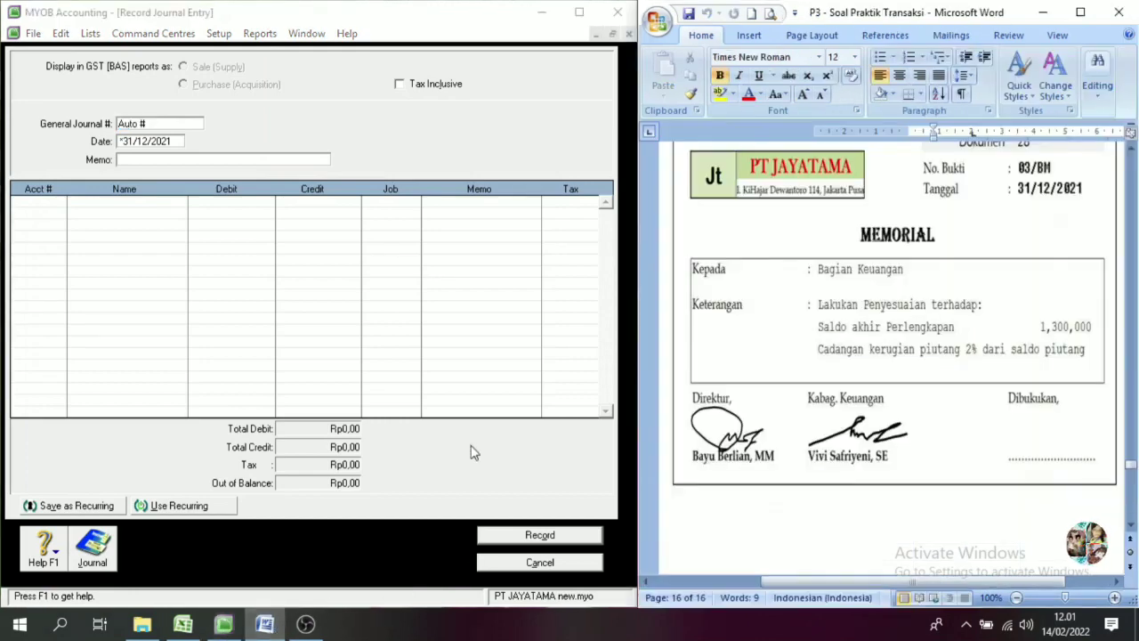
{"action": "left_click", "coordinate": [156, 123]}
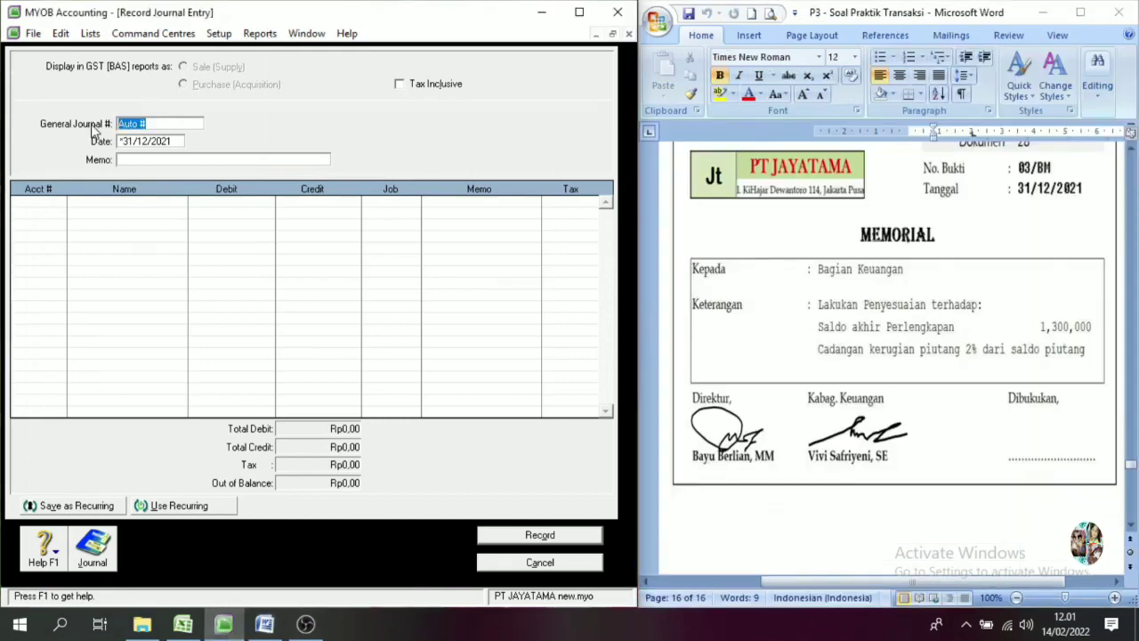
{"action": "type", "text": "03/"}
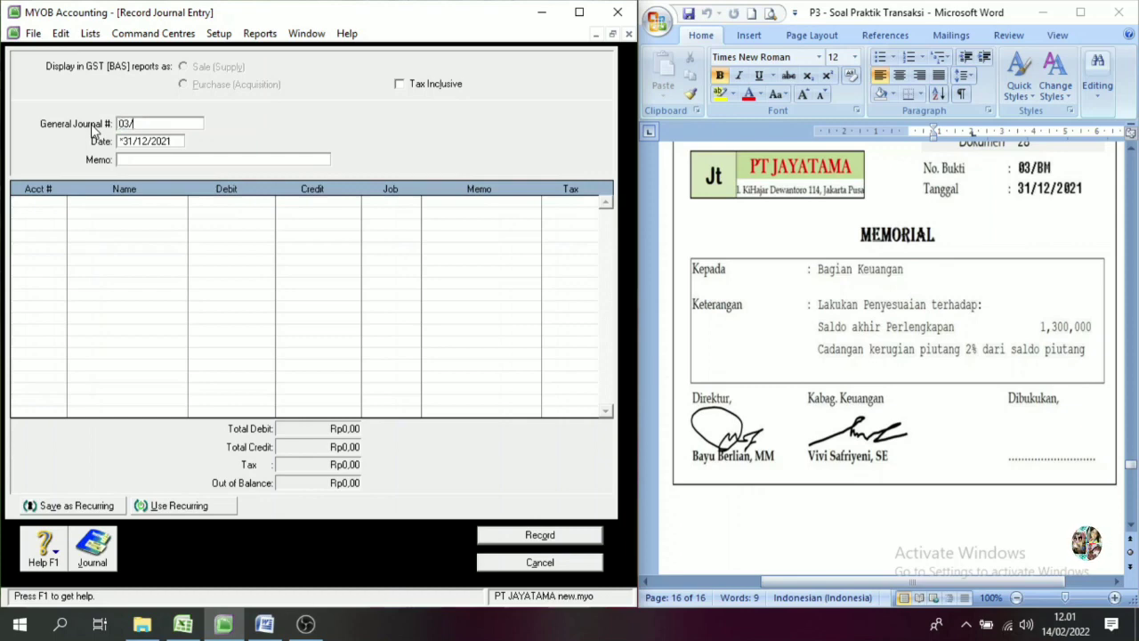
{"action": "type", "text": "BM"}
{"action": "key", "text": "Tab"}
{"action": "key", "text": "Tab"}
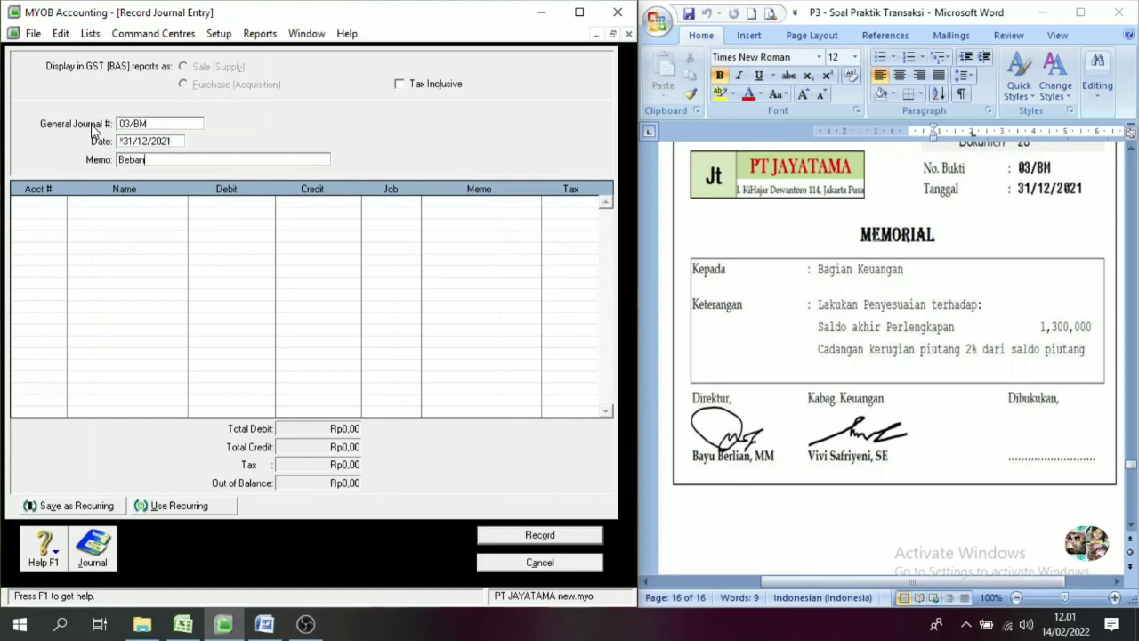
{"action": "type", "text": "Beban Kerugian Piutang"}
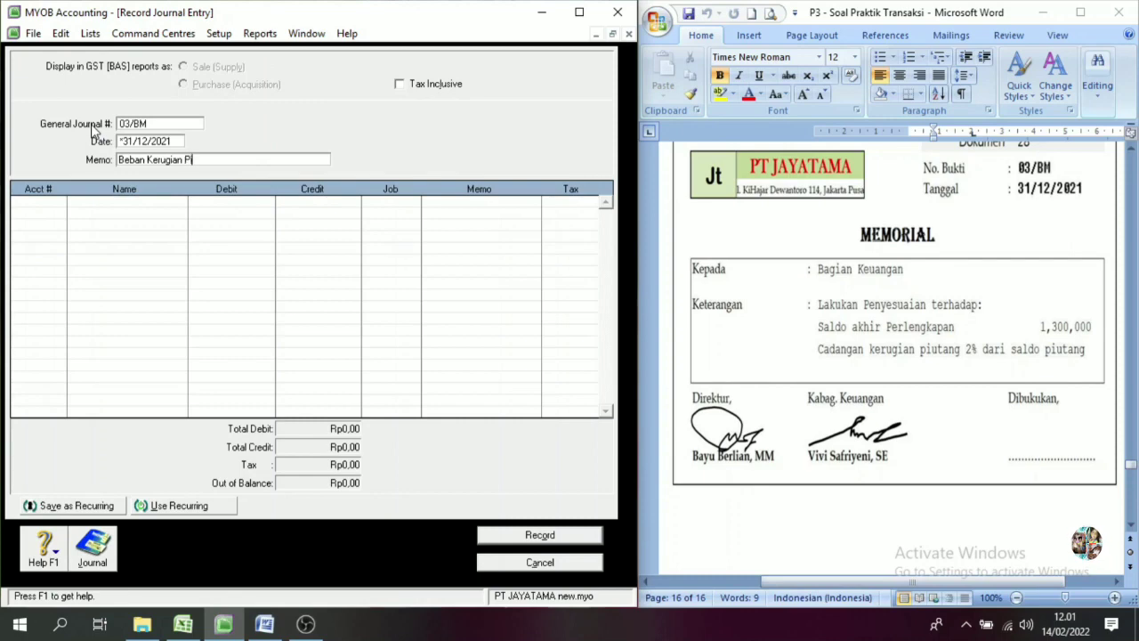
Put account 6-1102 Uncollectible Accounts on the first journal line.
{"action": "left_click", "coordinate": [47, 210]}
{"action": "left_click", "coordinate": [59, 201]}
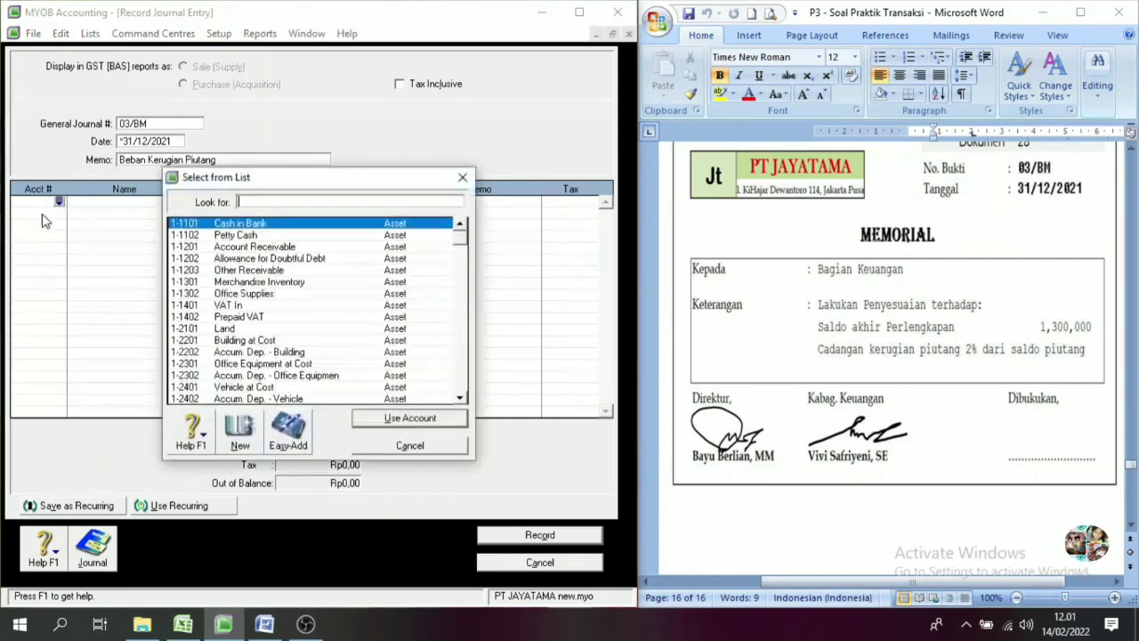
{"action": "scroll", "coordinate": [464, 392], "scroll_direction": "down", "scroll_amount": 13}
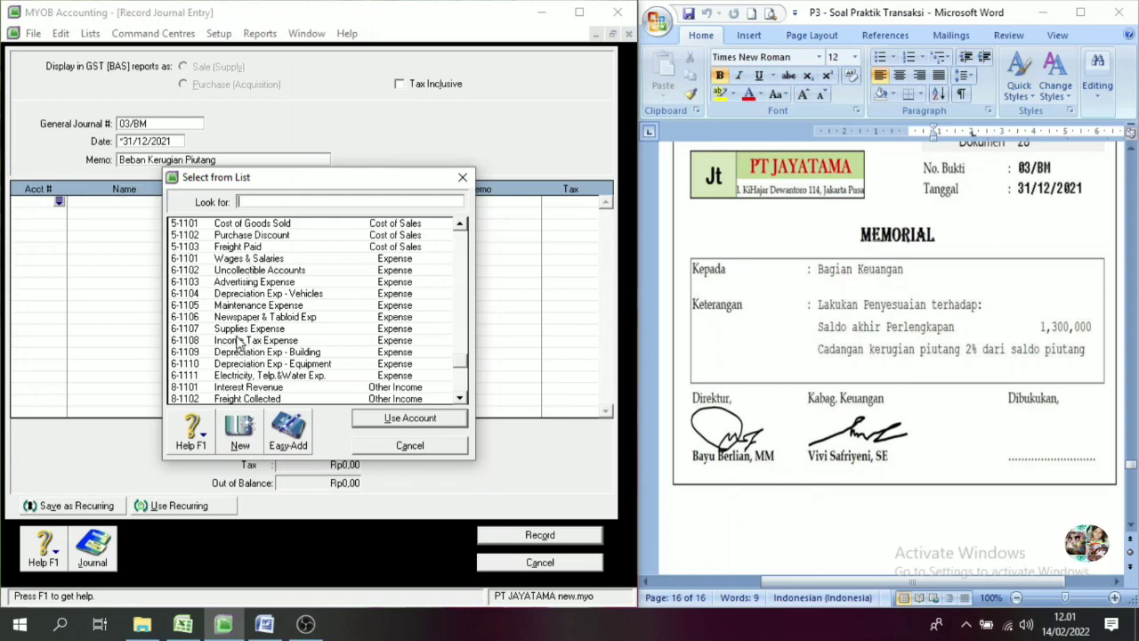
{"action": "left_click", "coordinate": [256, 270]}
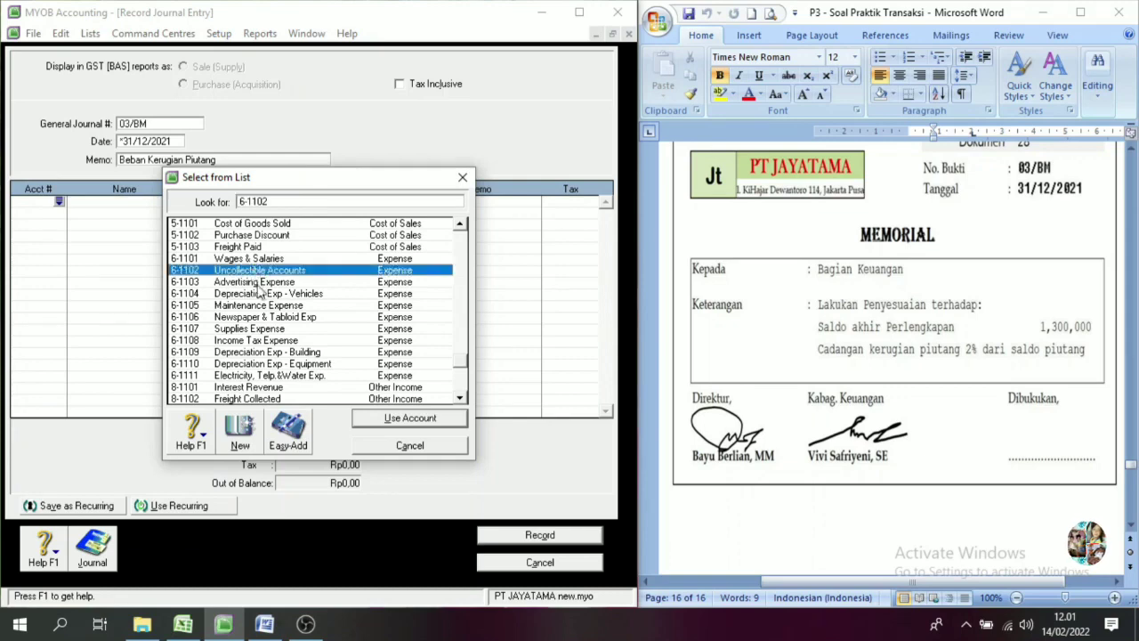
{"action": "left_click", "coordinate": [406, 418]}
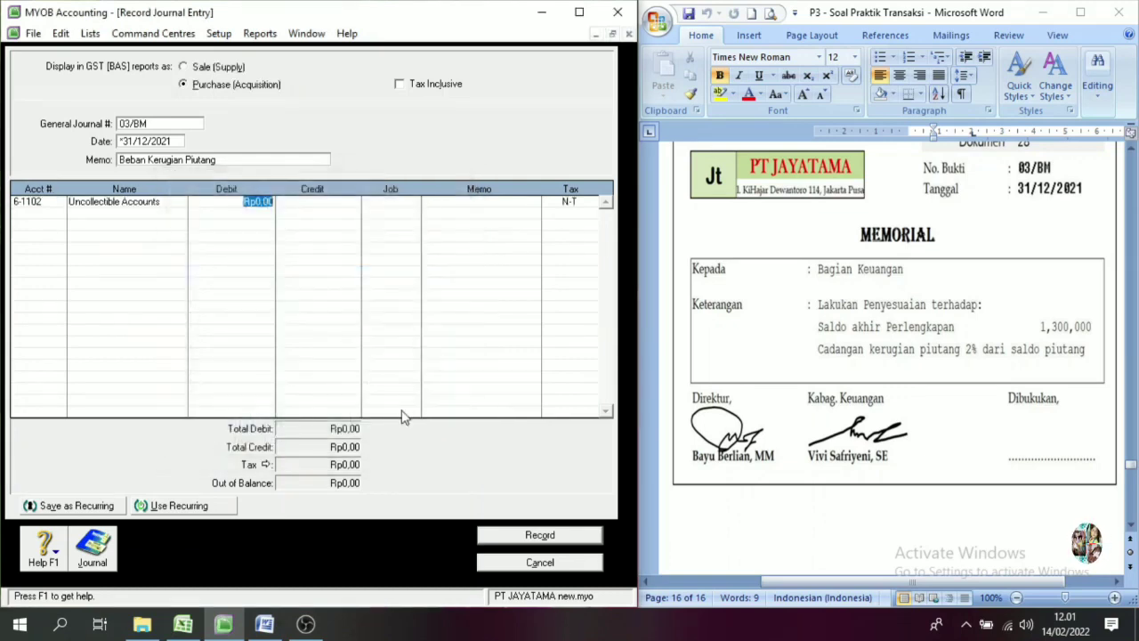
Debit Uncollectible Accounts 3.474.625, after confirming the figure in Excel.
{"action": "left_click", "coordinate": [183, 624]}
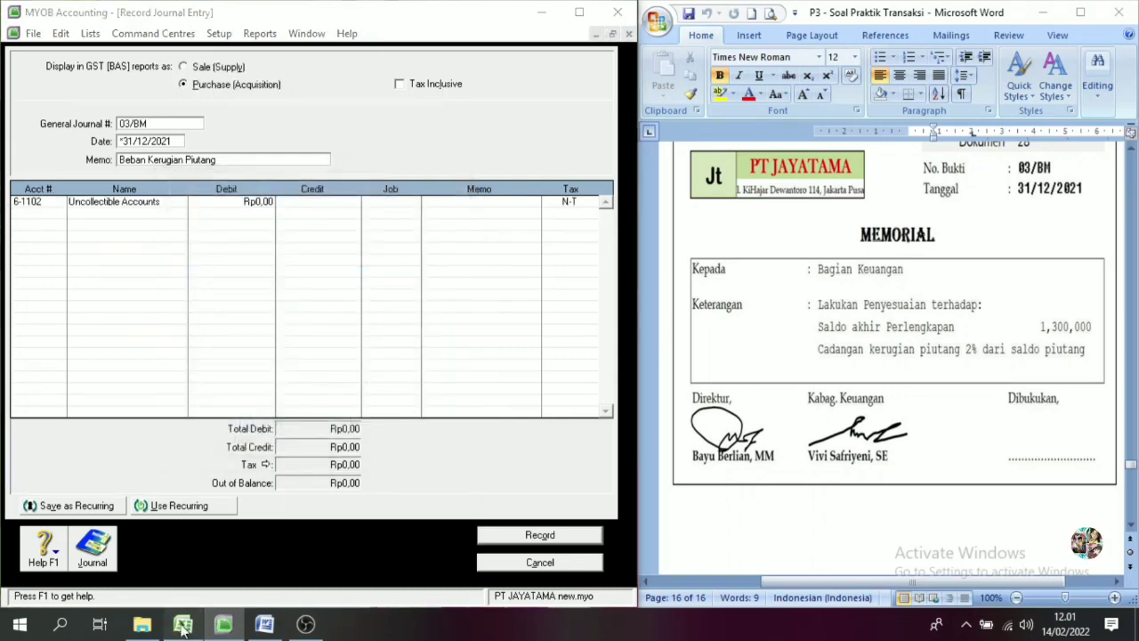
{"action": "type", "text": "34"}
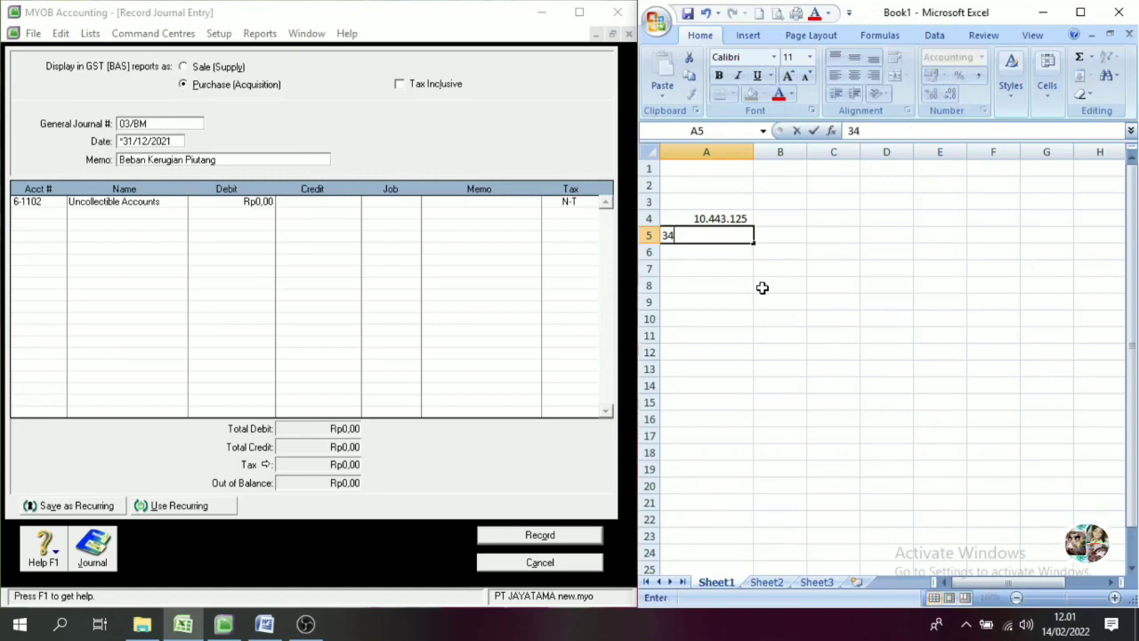
{"action": "key", "text": "ctrl+Return"}
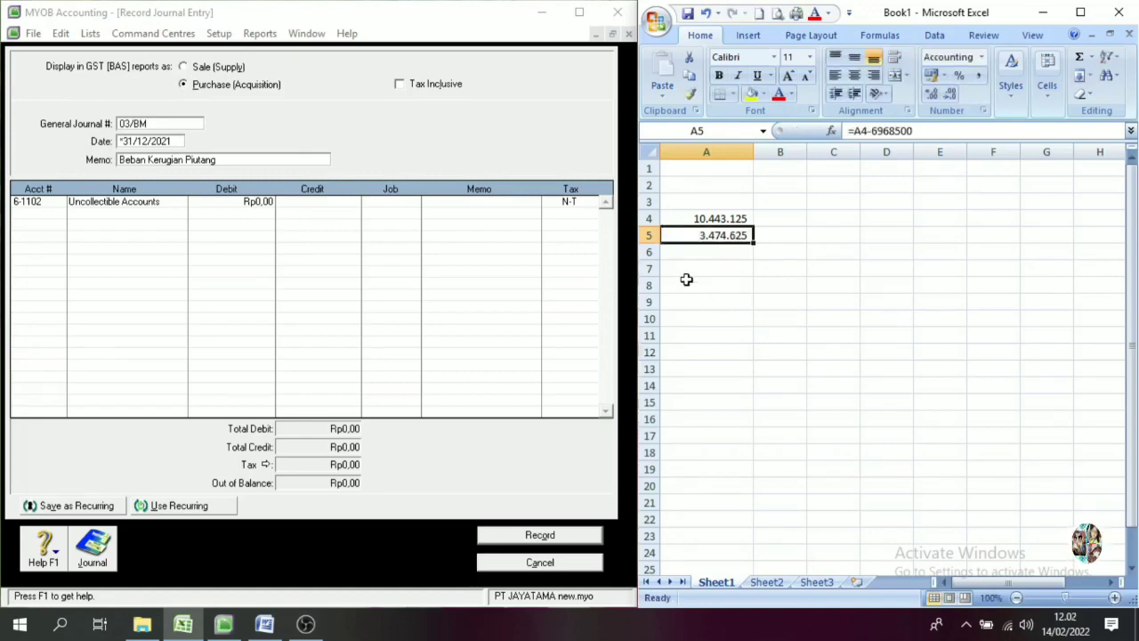
{"action": "left_click", "coordinate": [269, 202]}
{"action": "double_click", "coordinate": [268, 202]}
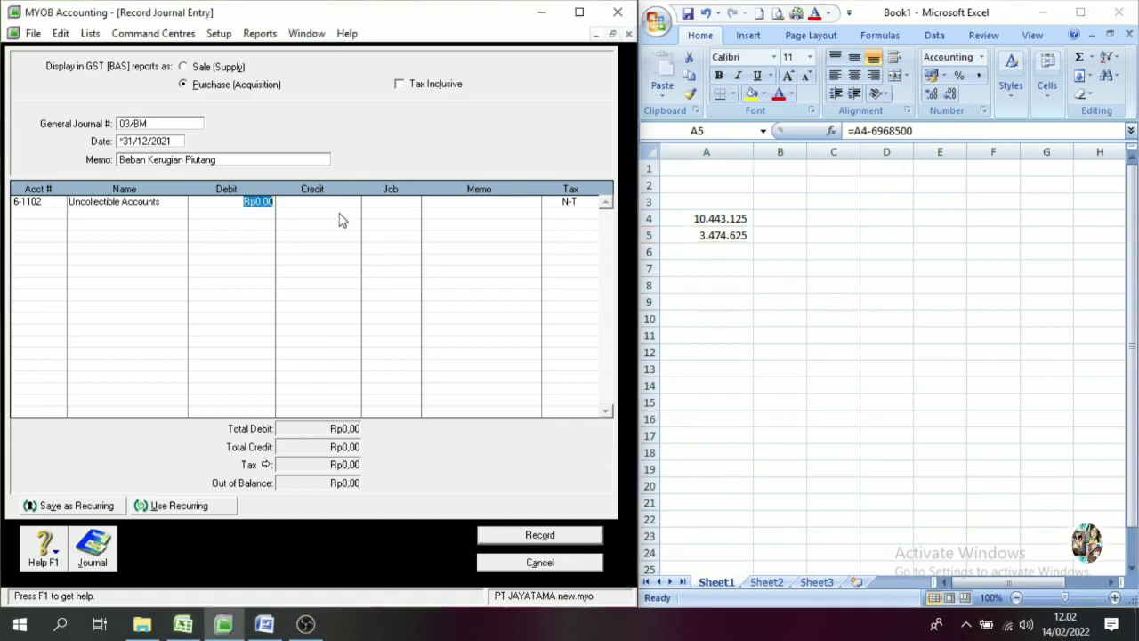
{"action": "type", "text": "3.4"}
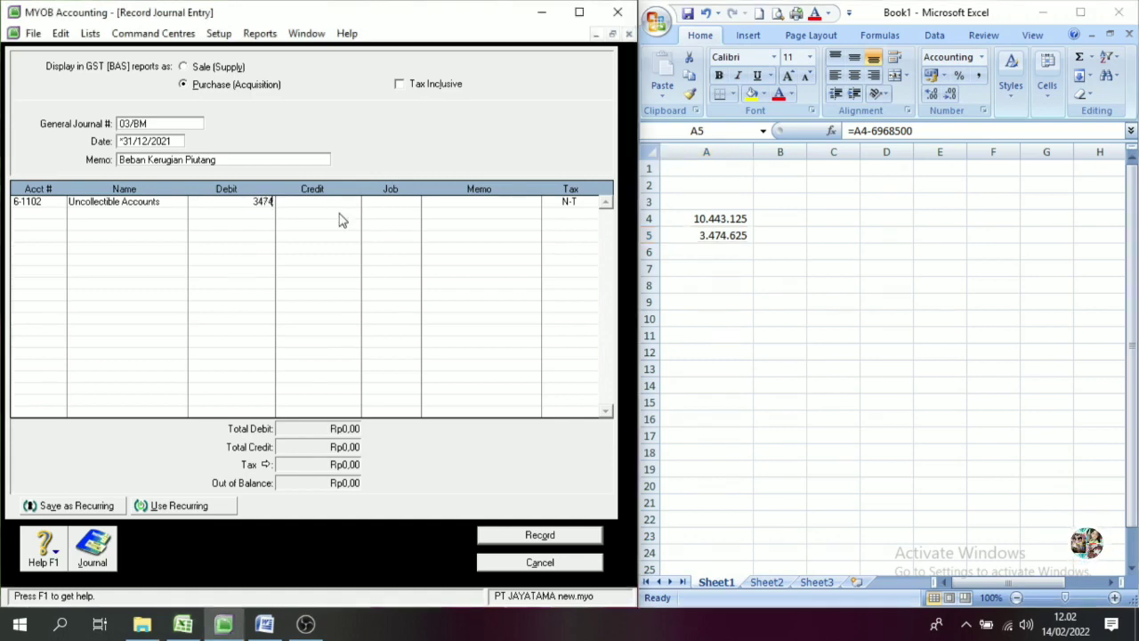
{"action": "type", "text": "74.625"}
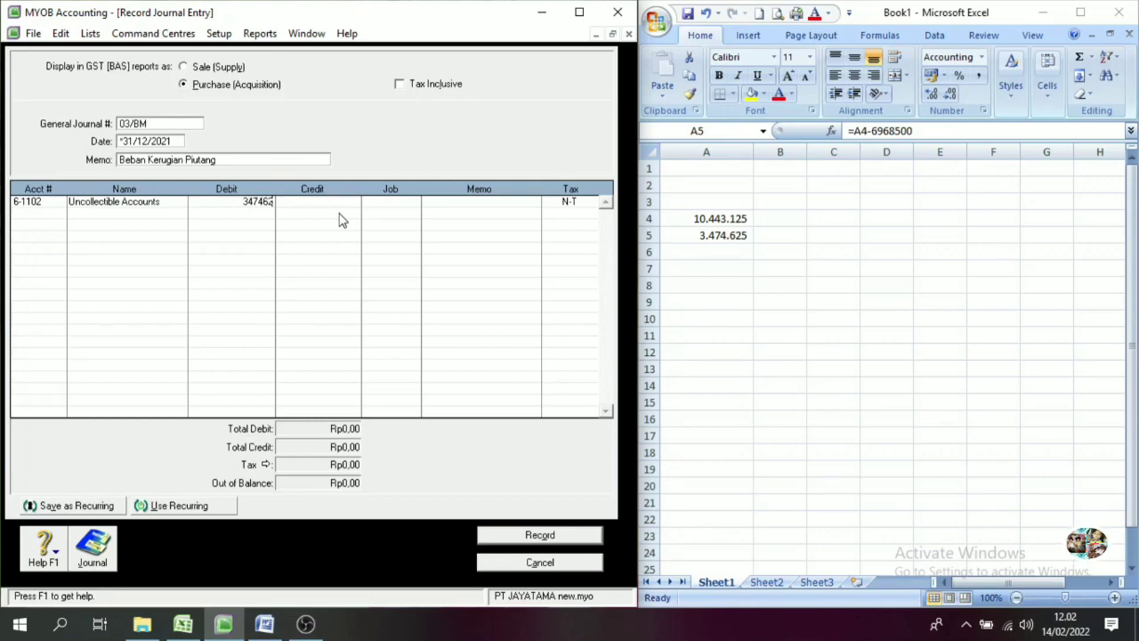
{"action": "key", "text": "Return"}
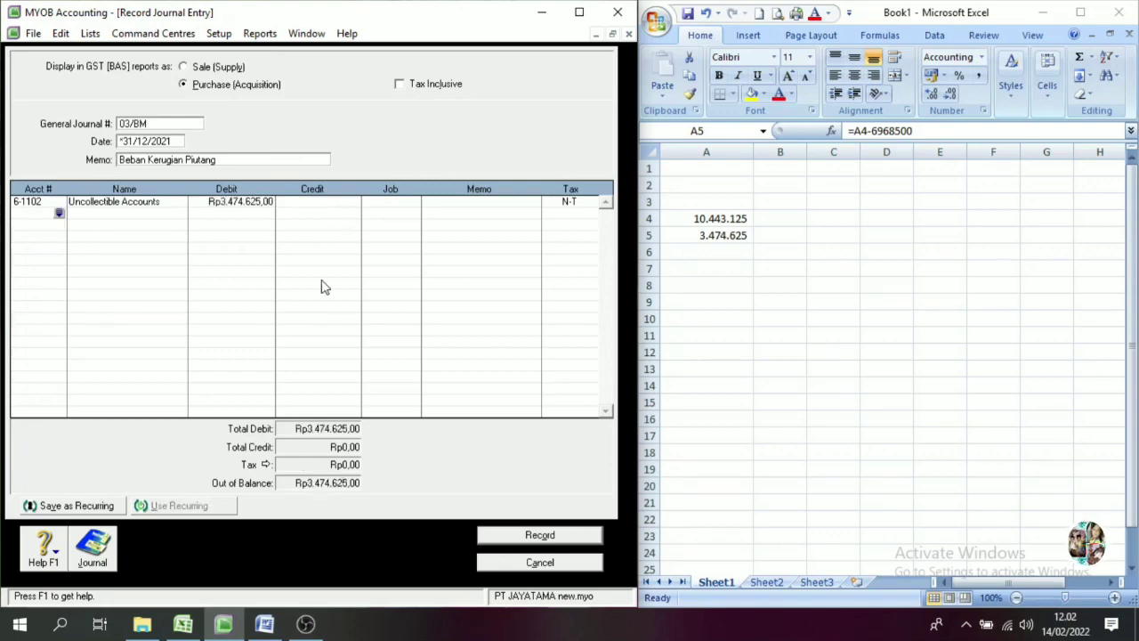
Add 1-1202 Allowance for Doubtful Debt as the balancing Rp3.474.625,00 credit line.
{"action": "left_click", "coordinate": [59, 214]}
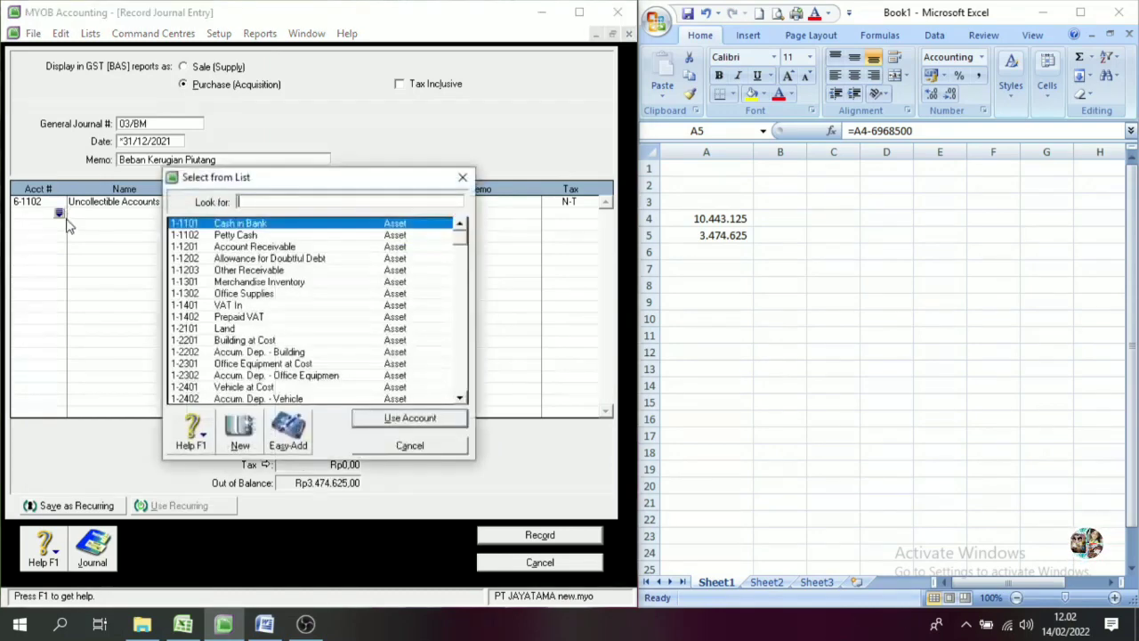
{"action": "left_click", "coordinate": [290, 260]}
{"action": "left_click", "coordinate": [427, 422]}
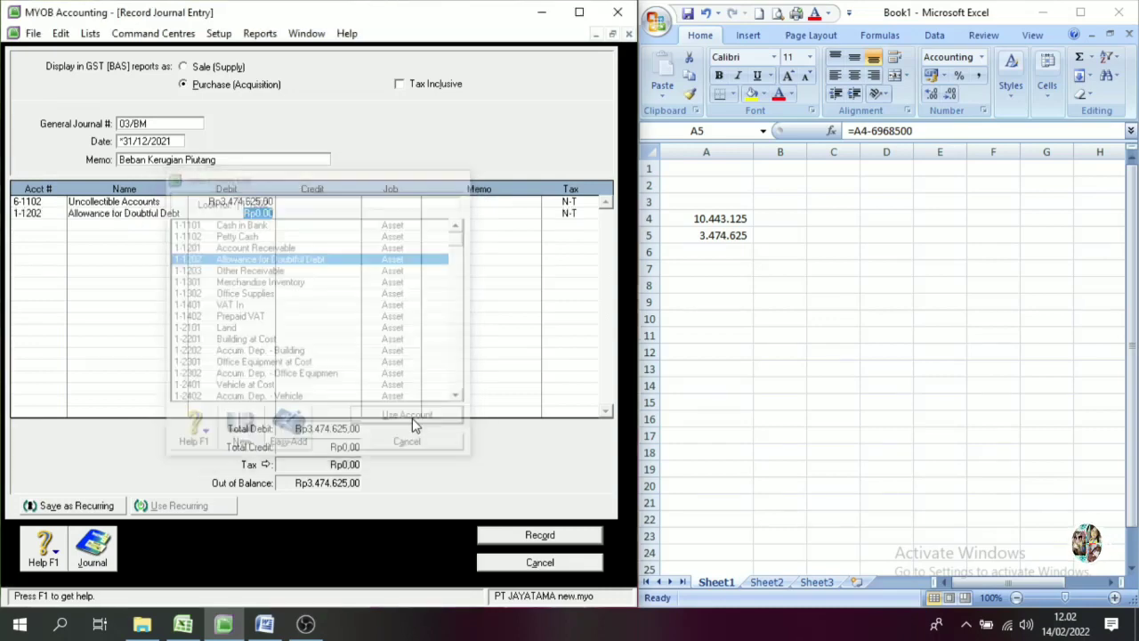
{"action": "key", "text": "Tab"}
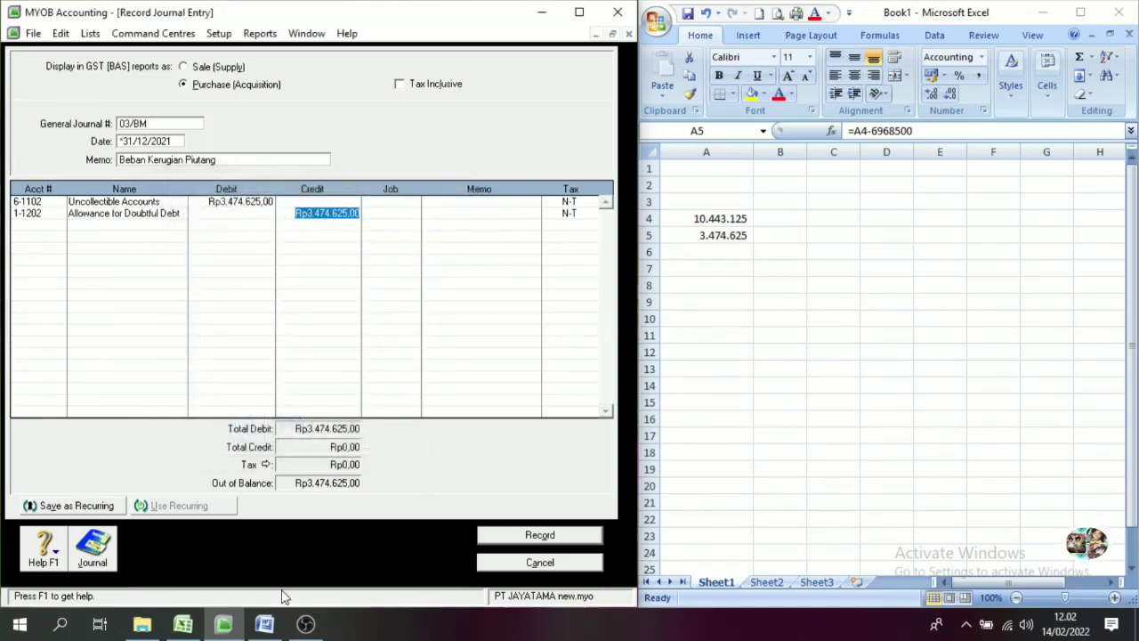
{"action": "left_click", "coordinate": [265, 624]}
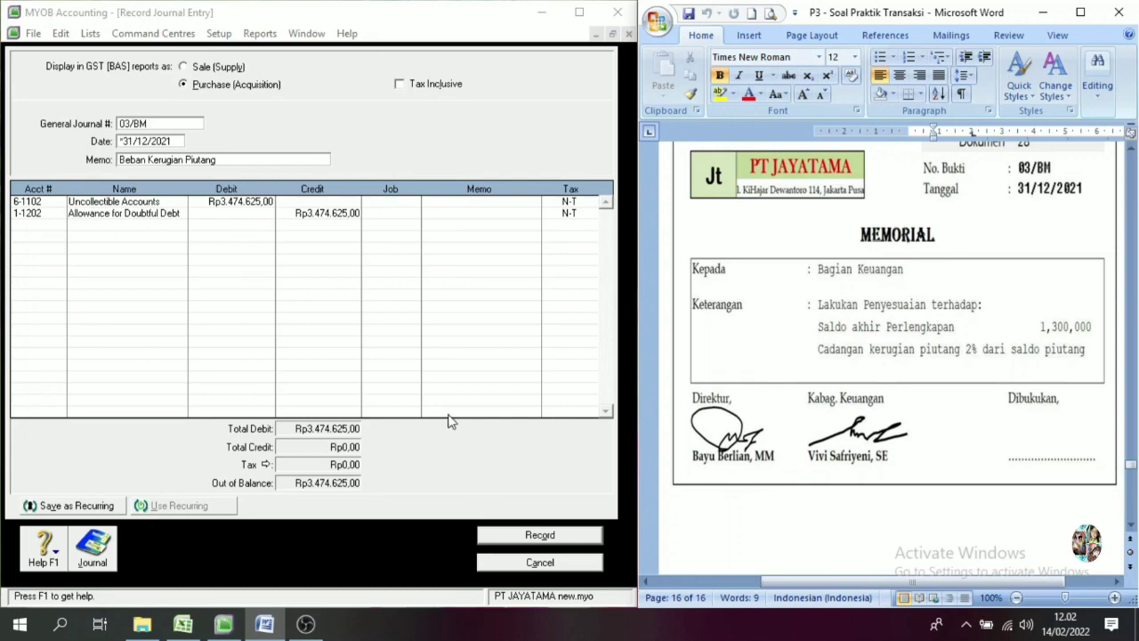
Record journal 03/BM and scroll the Word document to memo 04/BM.
{"action": "left_click", "coordinate": [541, 534]}
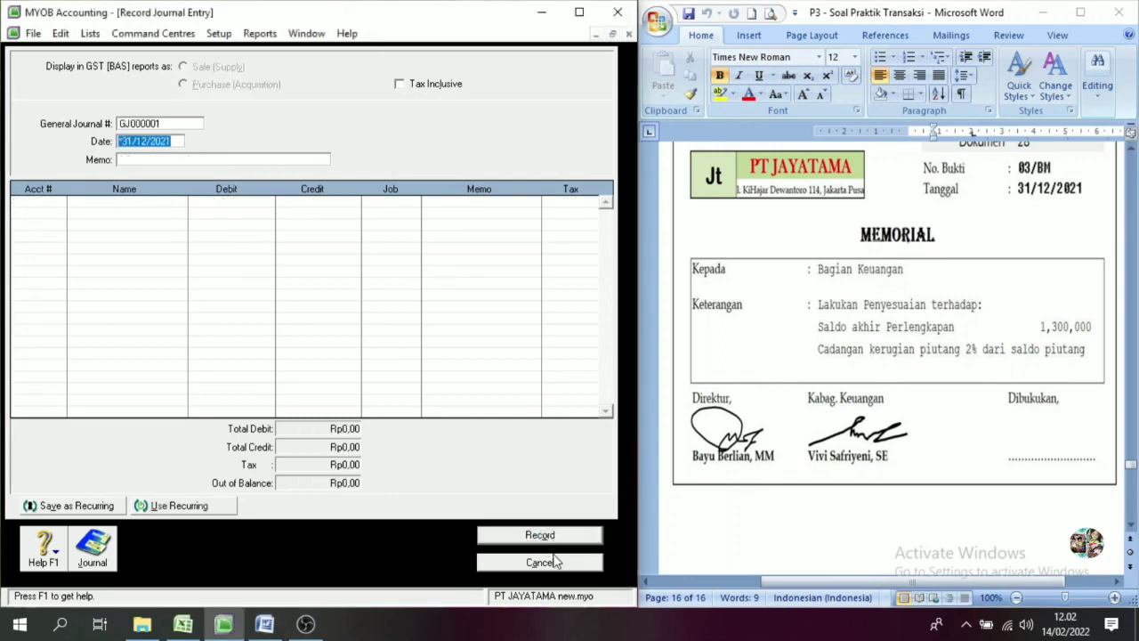
{"action": "left_click_drag", "start_coordinate": [1130, 526], "coordinate": [1132, 530]}
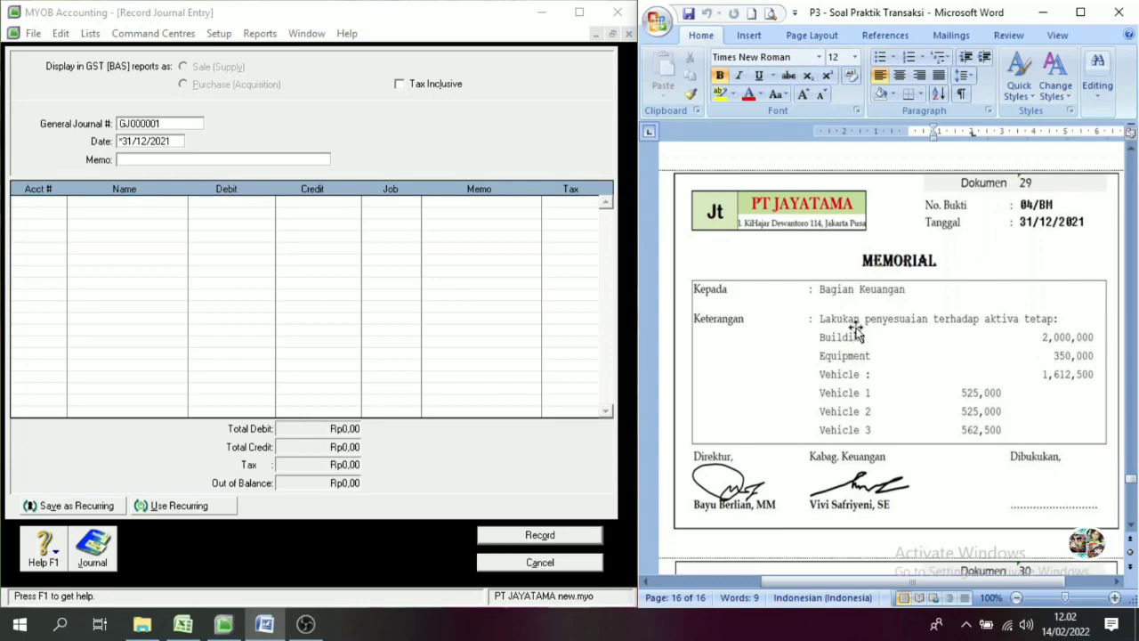
Set the journal number to 04/BM with memo 'Penyusutan Asset Tetap'.
{"action": "left_click", "coordinate": [147, 141]}
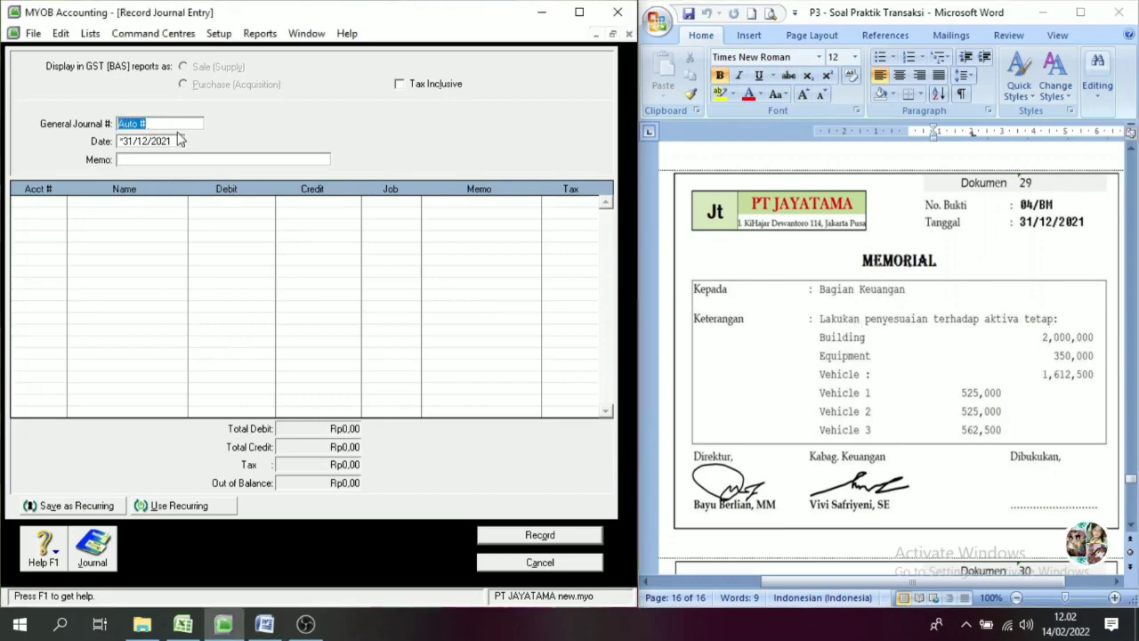
{"action": "type", "text": "04/BM"}
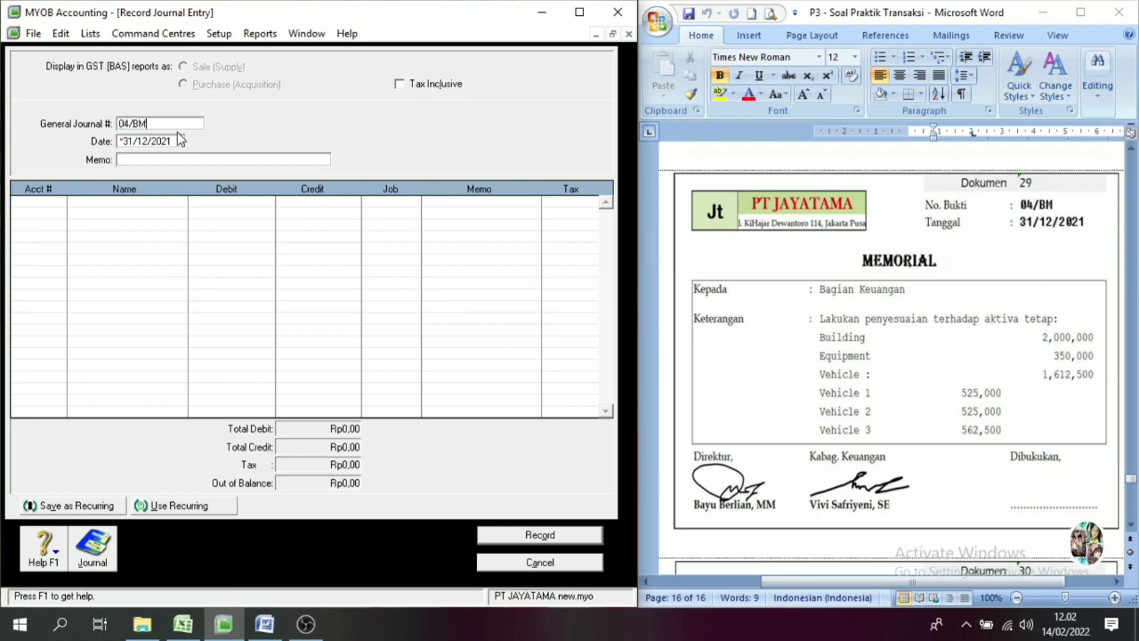
{"action": "key", "text": "Tab"}
{"action": "key", "text": "Tab"}
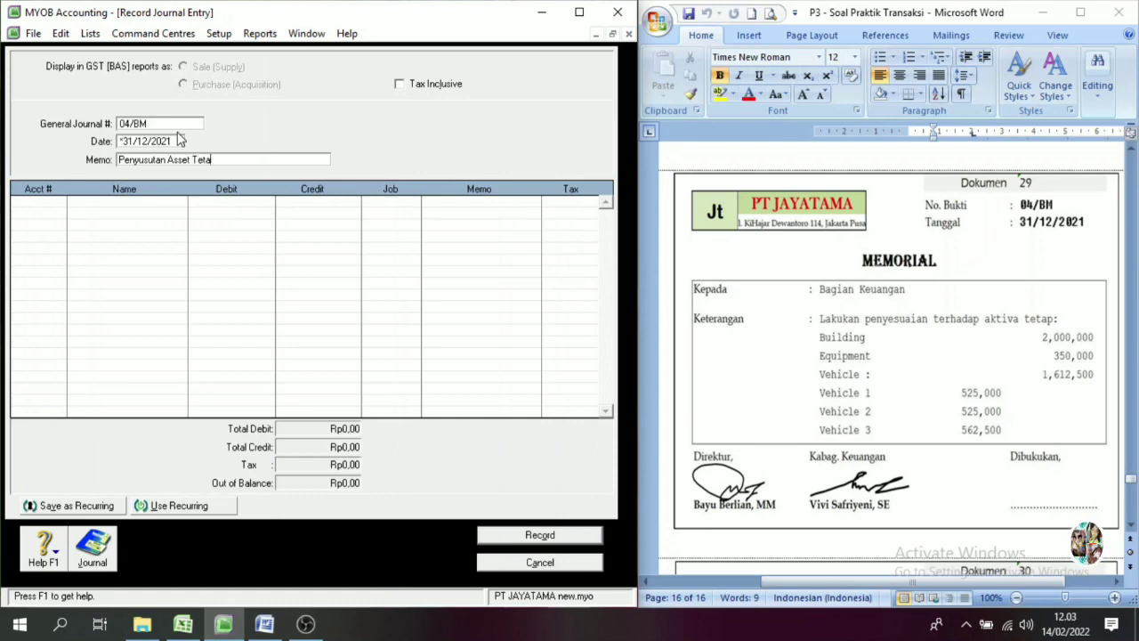
{"action": "type", "text": "p"}
{"action": "key", "text": "Tab"}
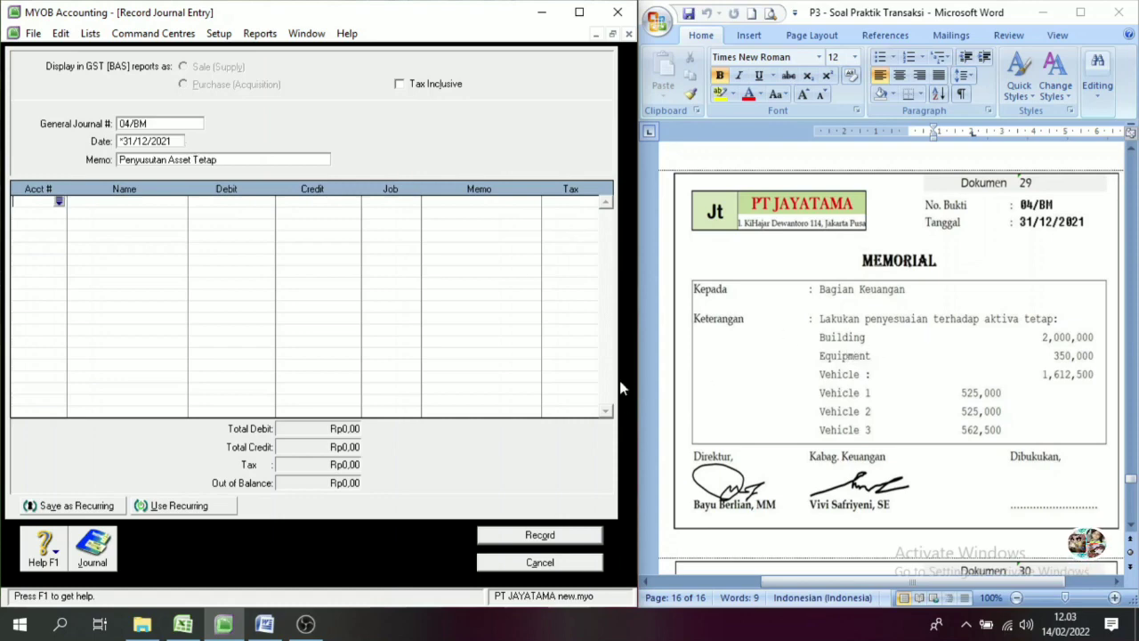
Debit Depreciation Exp - Building 2.000.000 on the first line.
{"action": "left_click", "coordinate": [59, 202]}
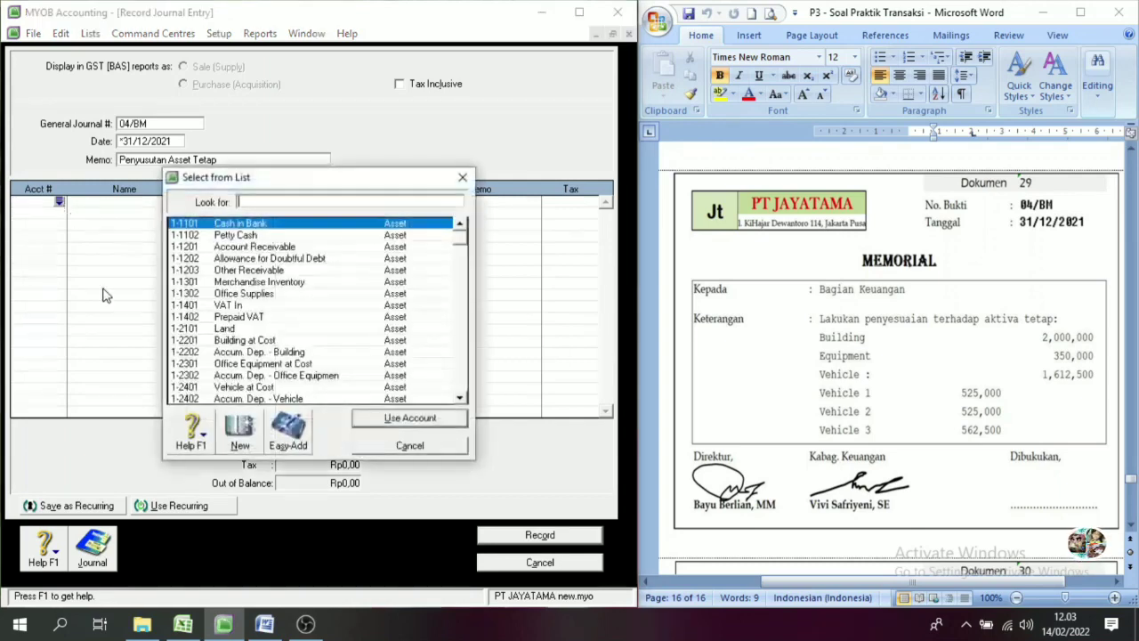
{"action": "left_click", "coordinate": [460, 373]}
{"action": "left_click", "coordinate": [460, 374]}
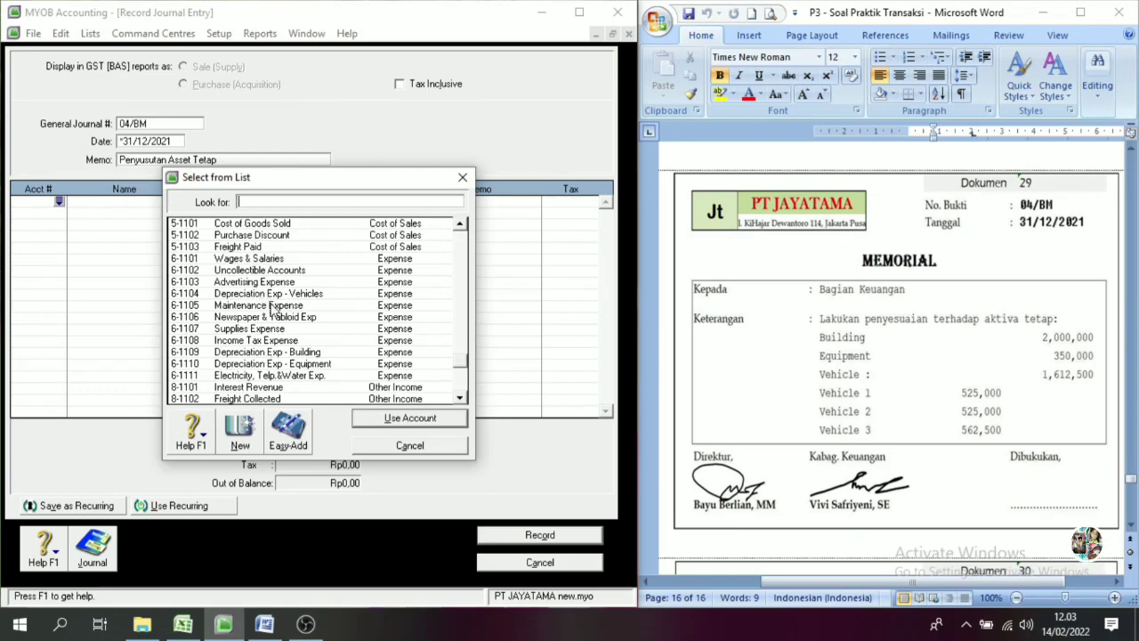
{"action": "left_click", "coordinate": [297, 352]}
{"action": "left_click", "coordinate": [410, 417]}
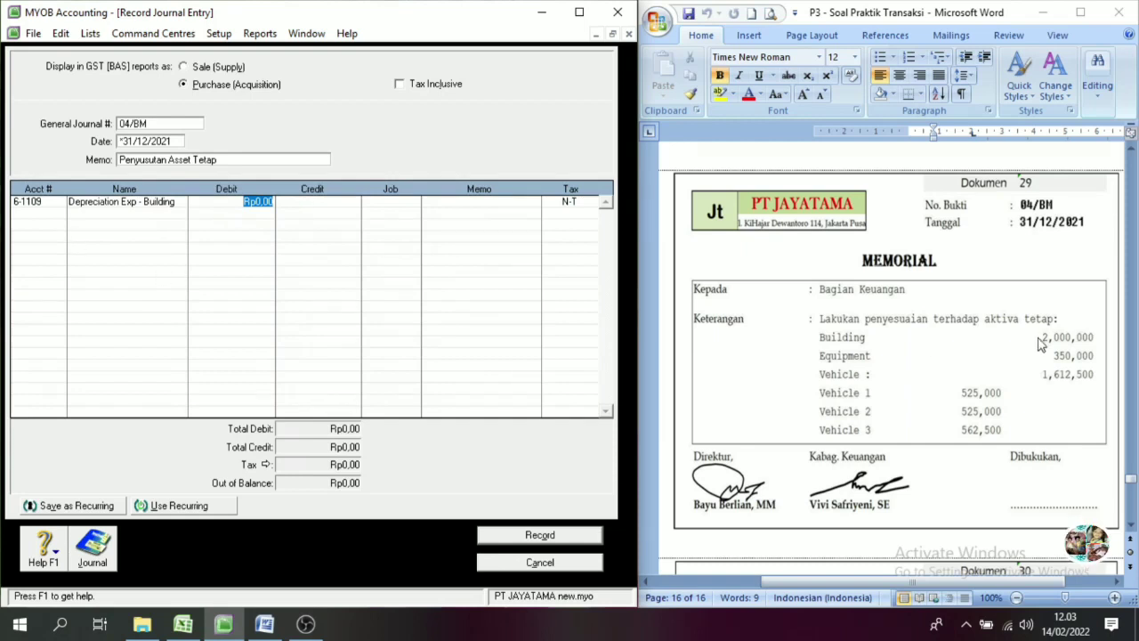
{"action": "type", "text": "2.000."}
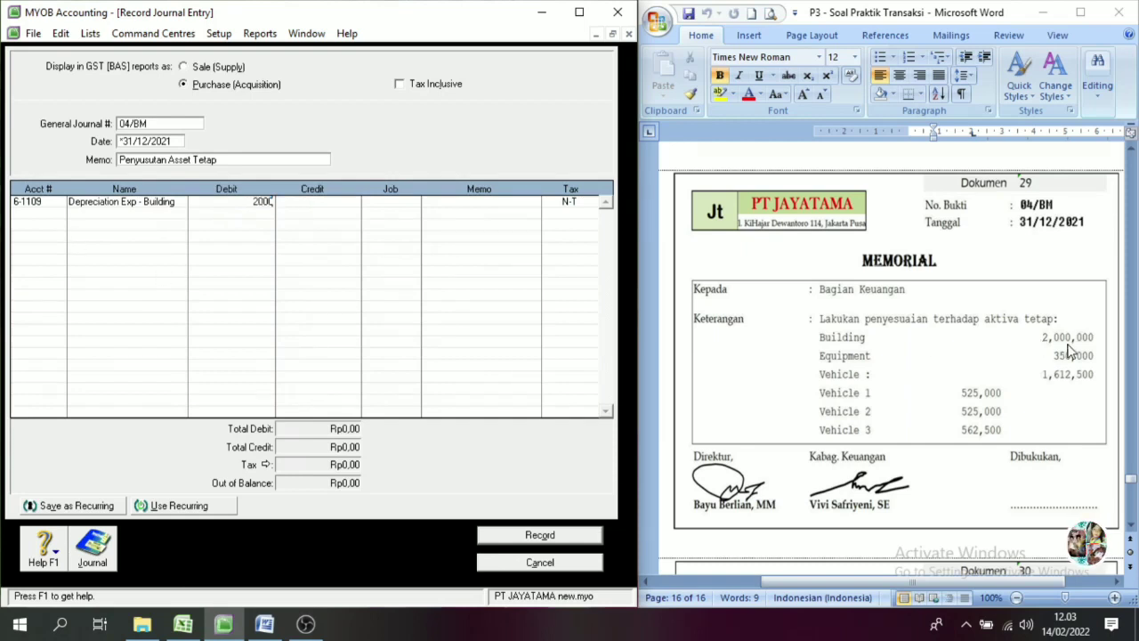
{"action": "type", "text": "000"}
{"action": "key", "text": "Tab"}
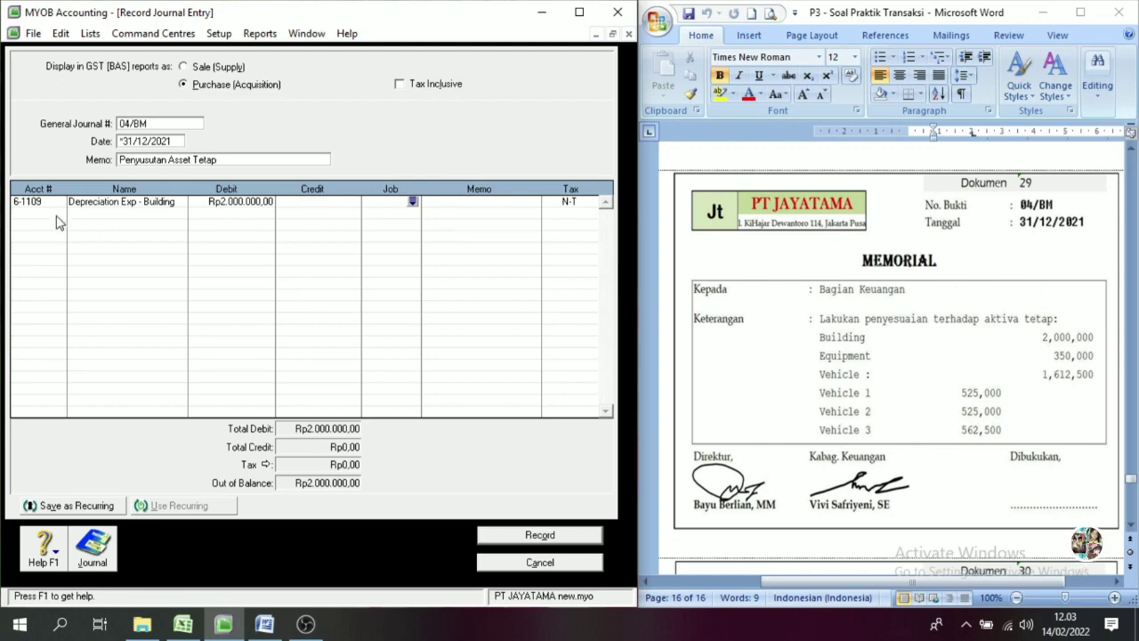
Debit Depreciation Exp - Equipment 350.000 on the second line.
{"action": "left_click", "coordinate": [32, 217]}
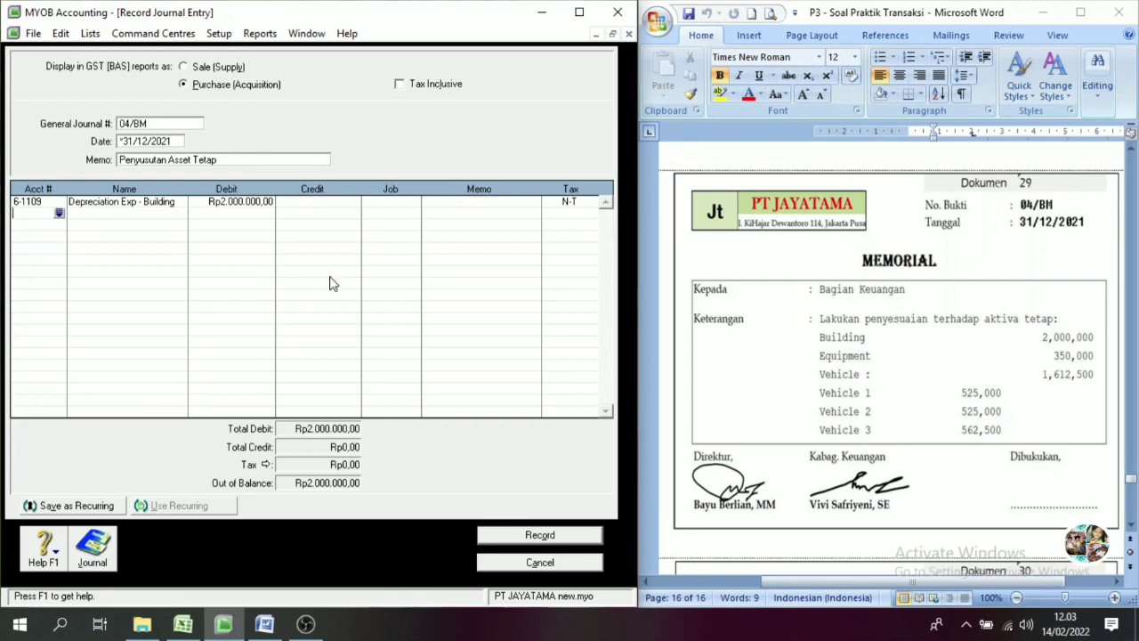
{"action": "left_click", "coordinate": [59, 213]}
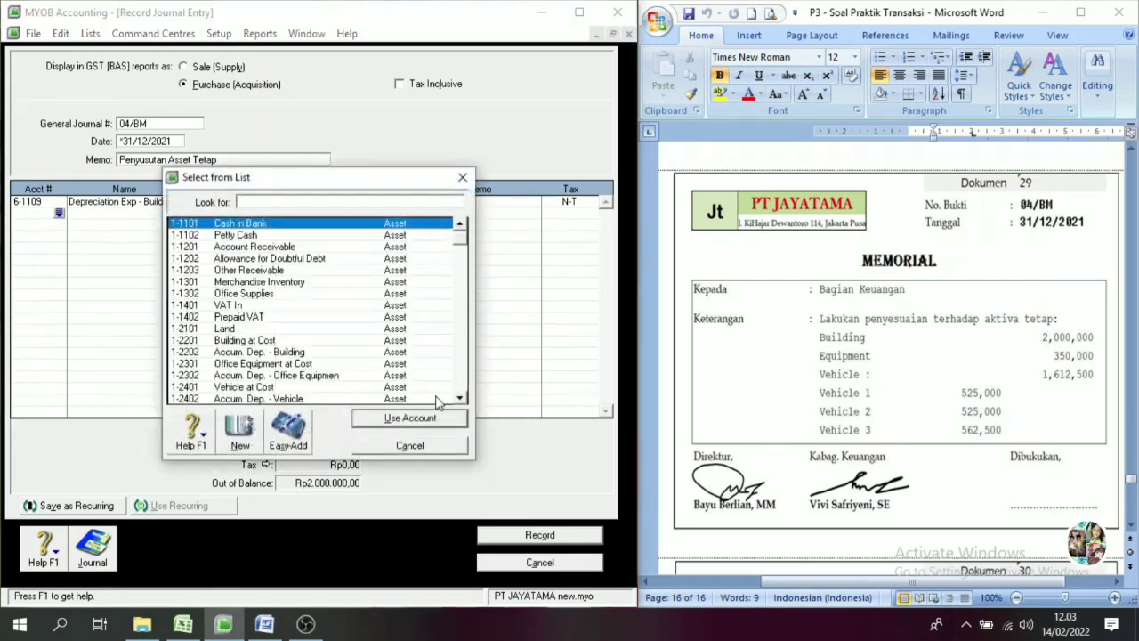
{"action": "scroll", "coordinate": [464, 403], "scroll_direction": "down", "scroll_amount": 7}
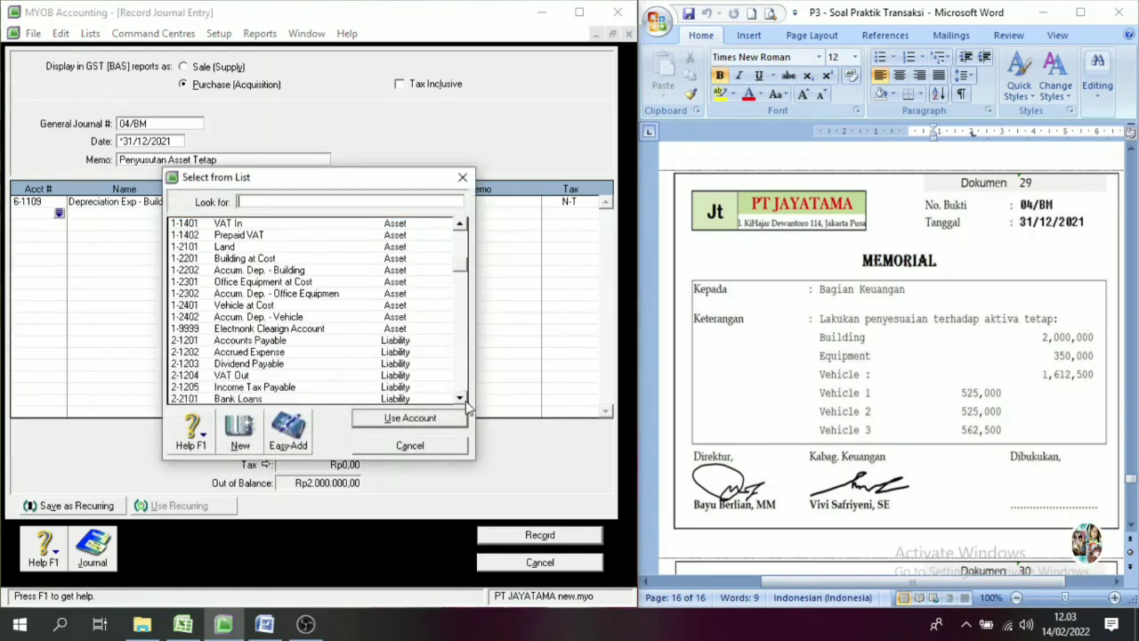
{"action": "left_click", "coordinate": [460, 398]}
{"action": "left_click", "coordinate": [460, 398]}
{"action": "left_click", "coordinate": [460, 399]}
{"action": "left_click", "coordinate": [460, 399]}
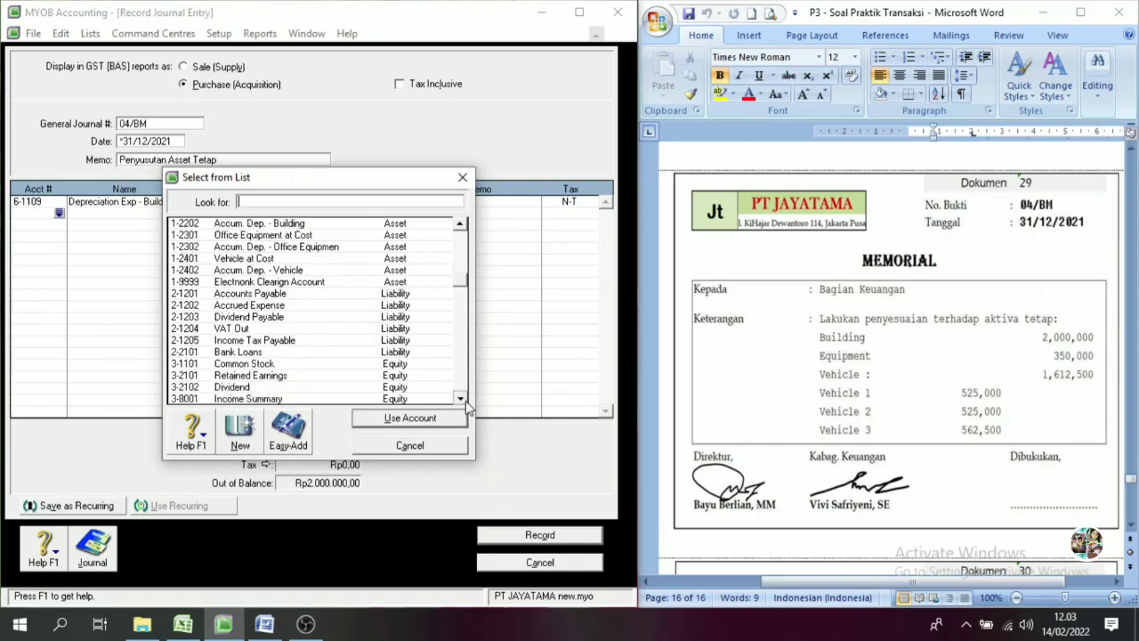
{"action": "left_click", "coordinate": [460, 398]}
{"action": "left_click", "coordinate": [460, 381]}
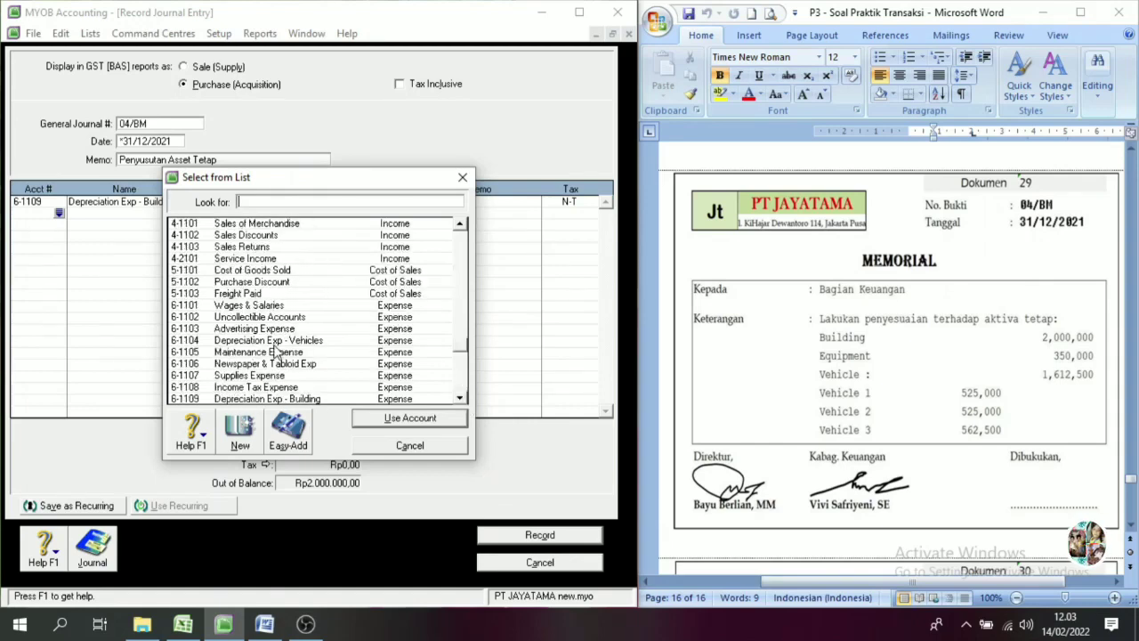
{"action": "left_click", "coordinate": [288, 400]}
{"action": "left_click", "coordinate": [459, 398]}
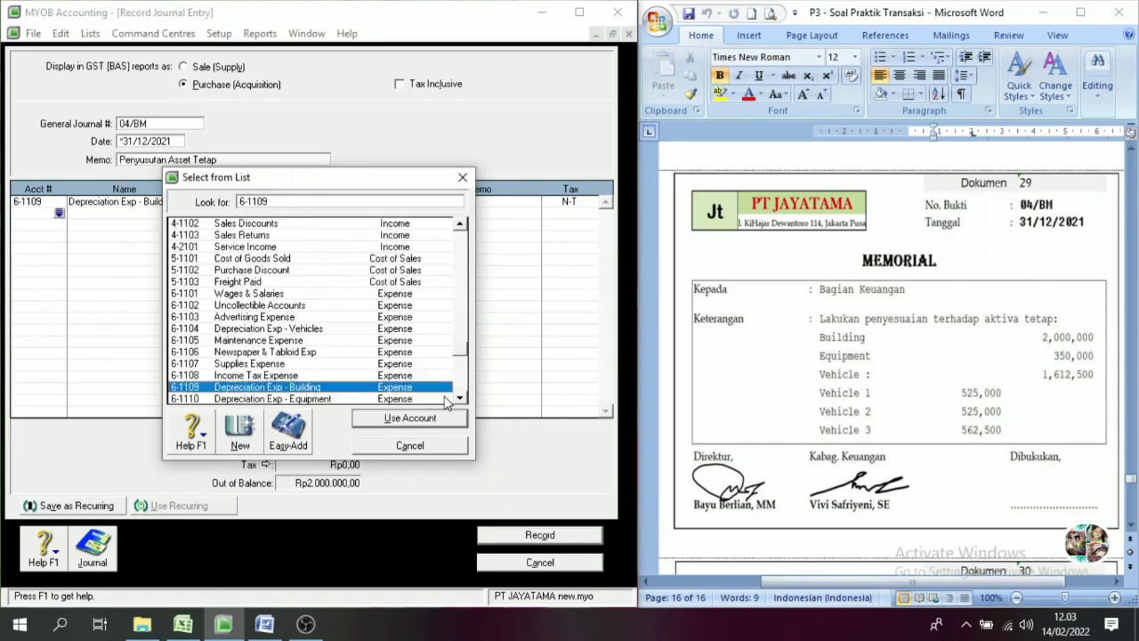
{"action": "left_click", "coordinate": [313, 399]}
{"action": "left_click", "coordinate": [409, 417]}
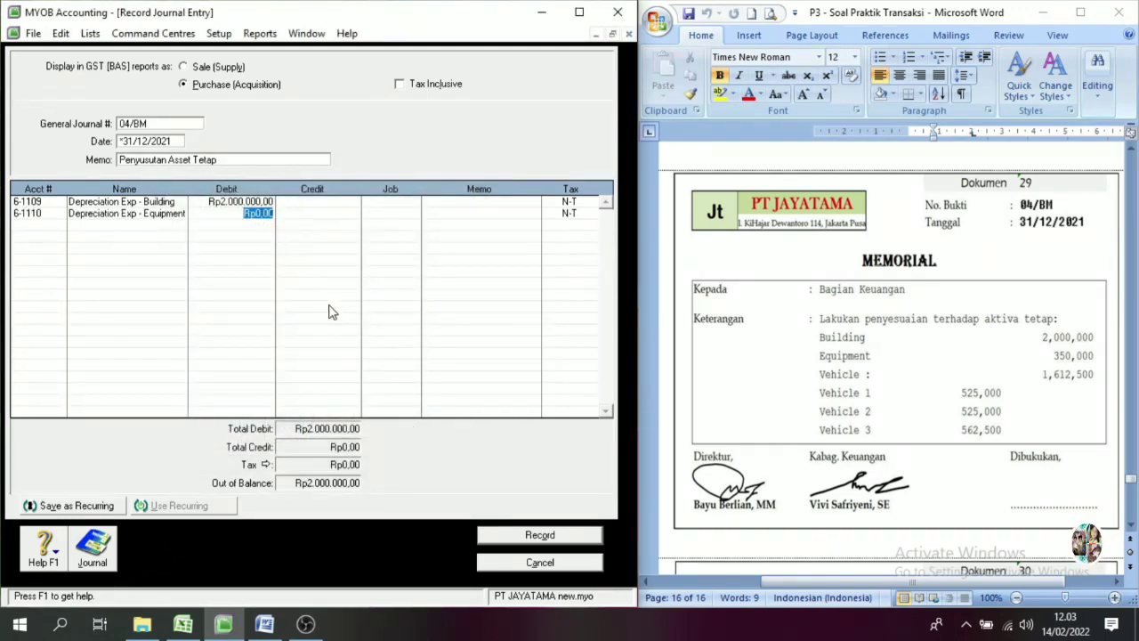
{"action": "type", "text": "350.00"}
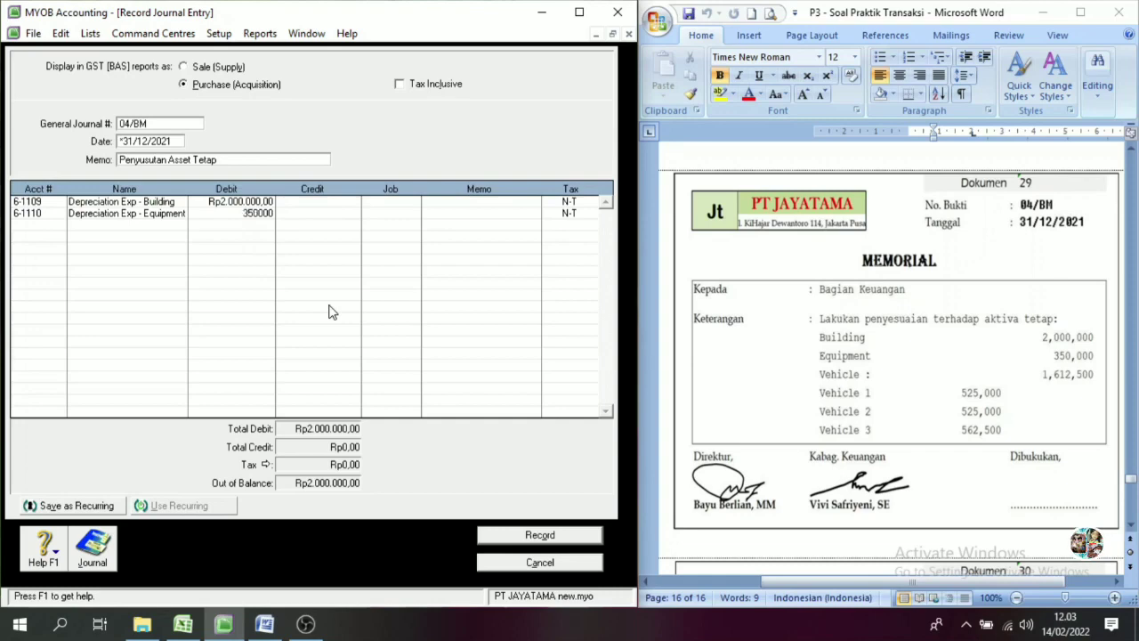
{"action": "type", "text": "0"}
{"action": "key", "text": "Tab"}
Debit the vehicle depreciation expense account 1.612.500 on the third line.
{"action": "left_click", "coordinate": [23, 214]}
{"action": "left_click", "coordinate": [19, 224]}
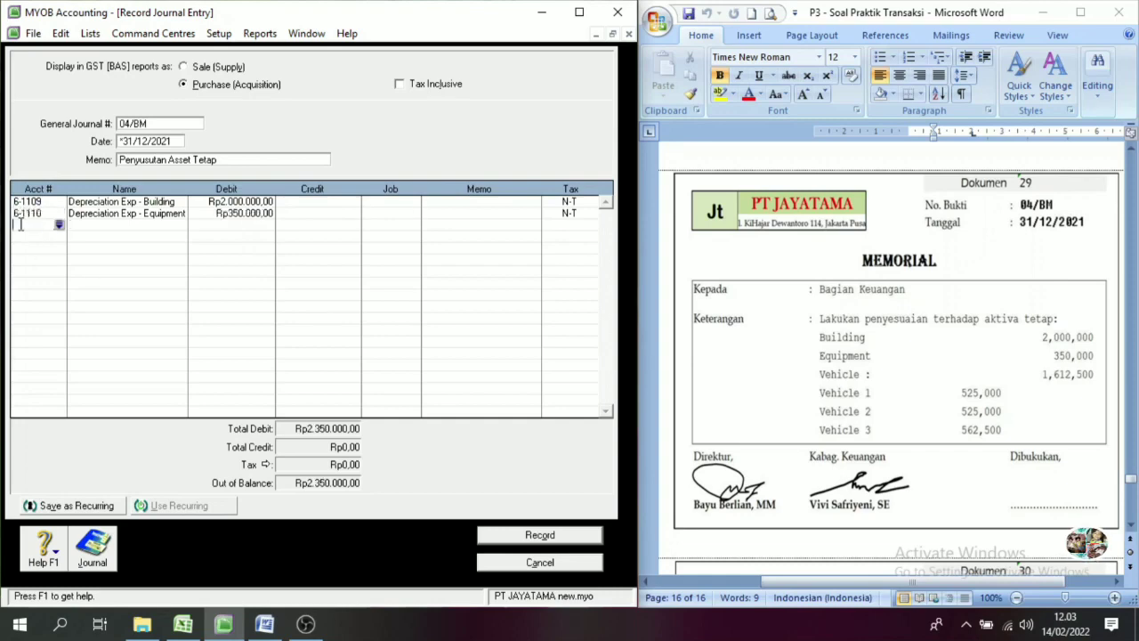
{"action": "left_click", "coordinate": [59, 224]}
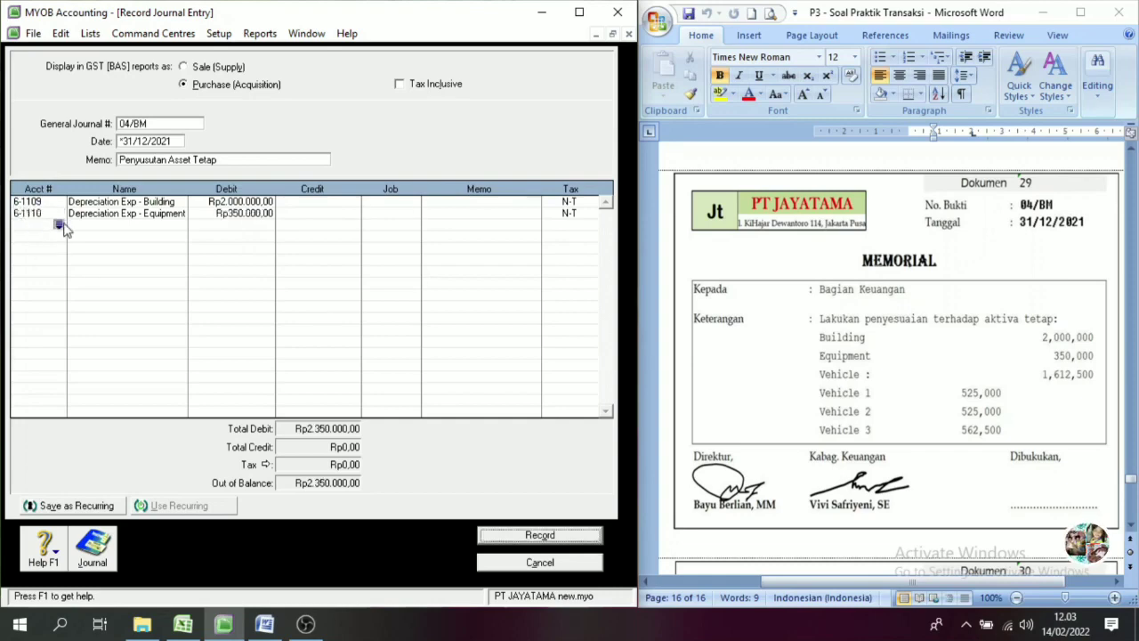
{"action": "left_click", "coordinate": [460, 365]}
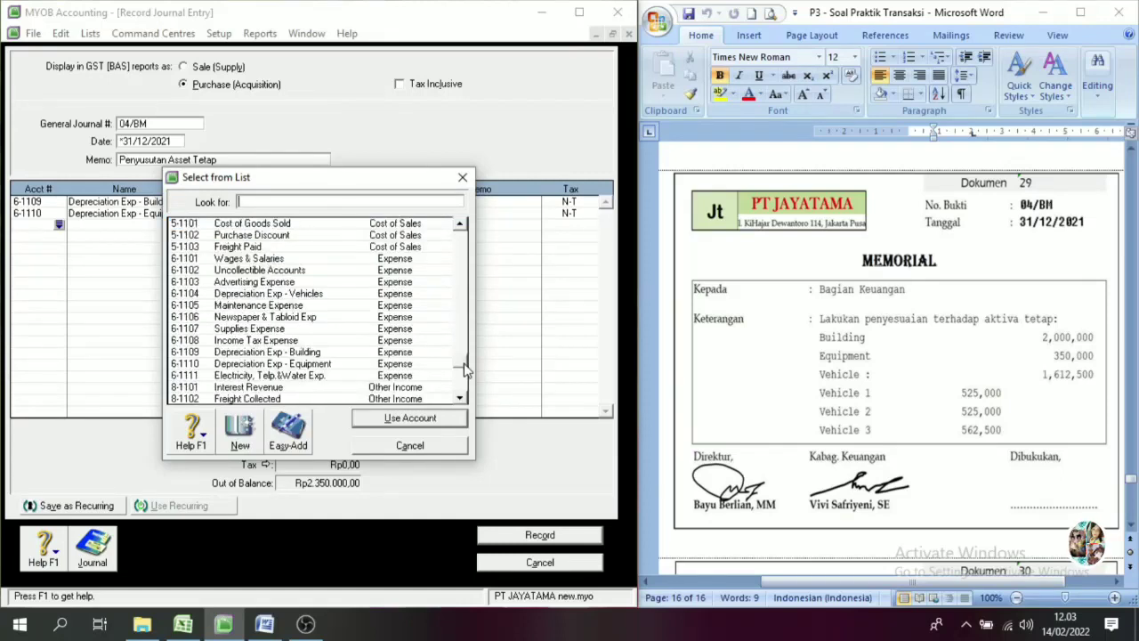
{"action": "left_click", "coordinate": [273, 295]}
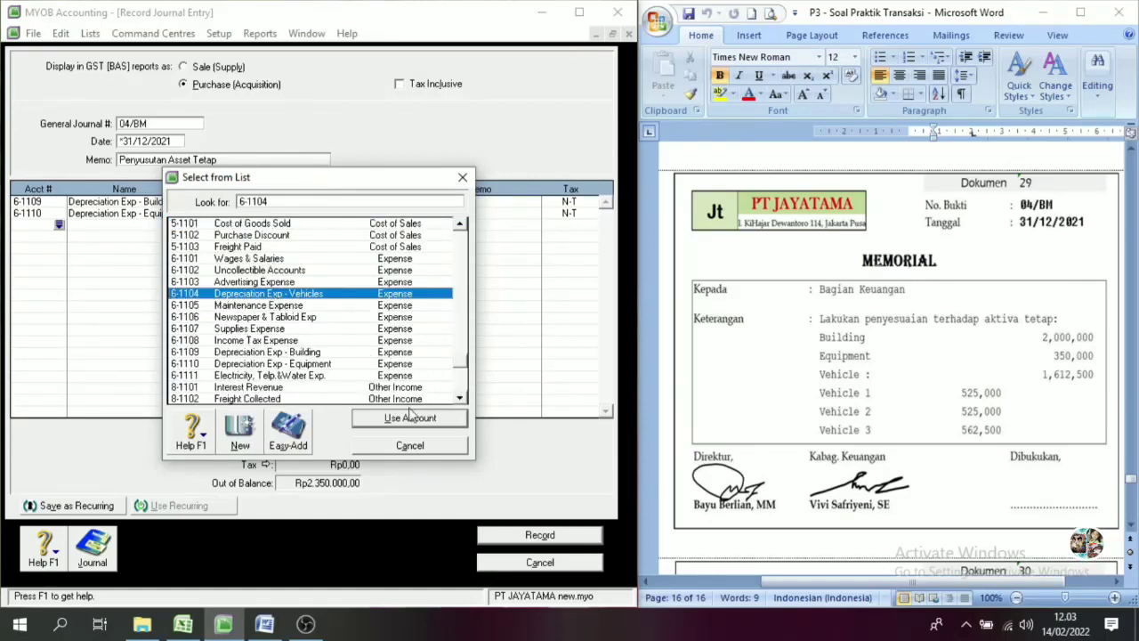
{"action": "left_click", "coordinate": [400, 418]}
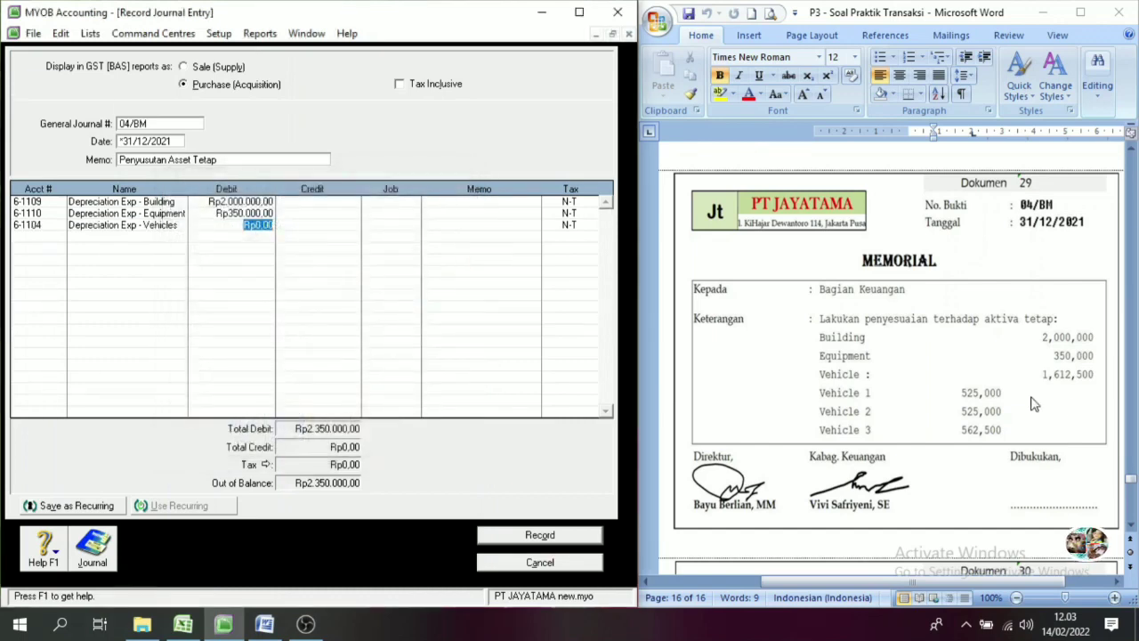
{"action": "type", "text": "1.61"}
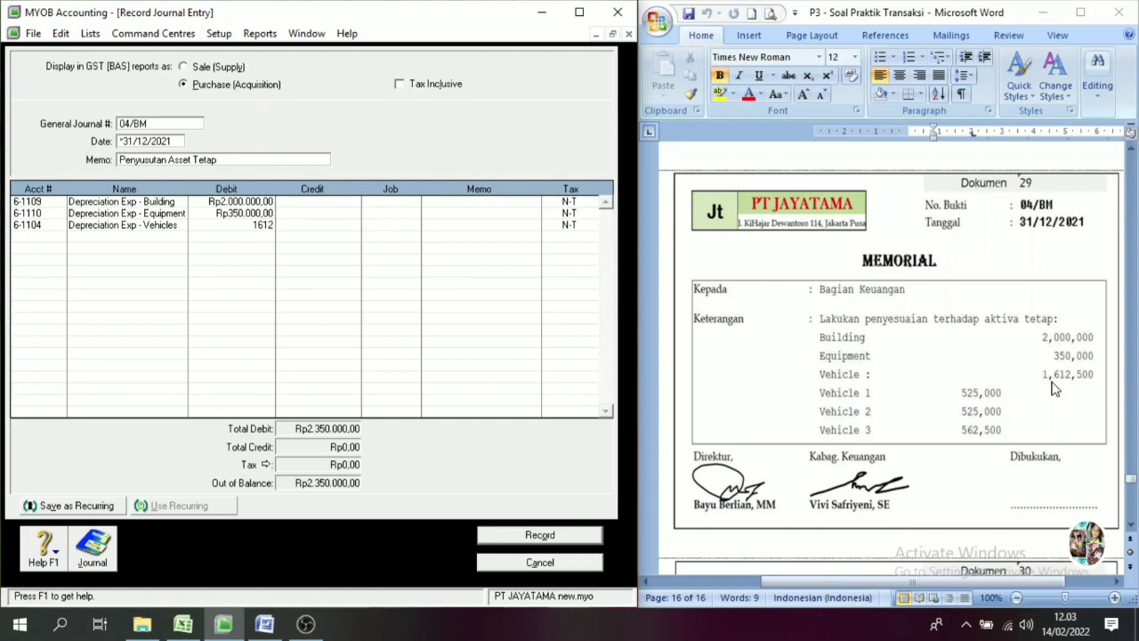
{"action": "type", "text": "2.500"}
{"action": "key", "text": "Tab"}
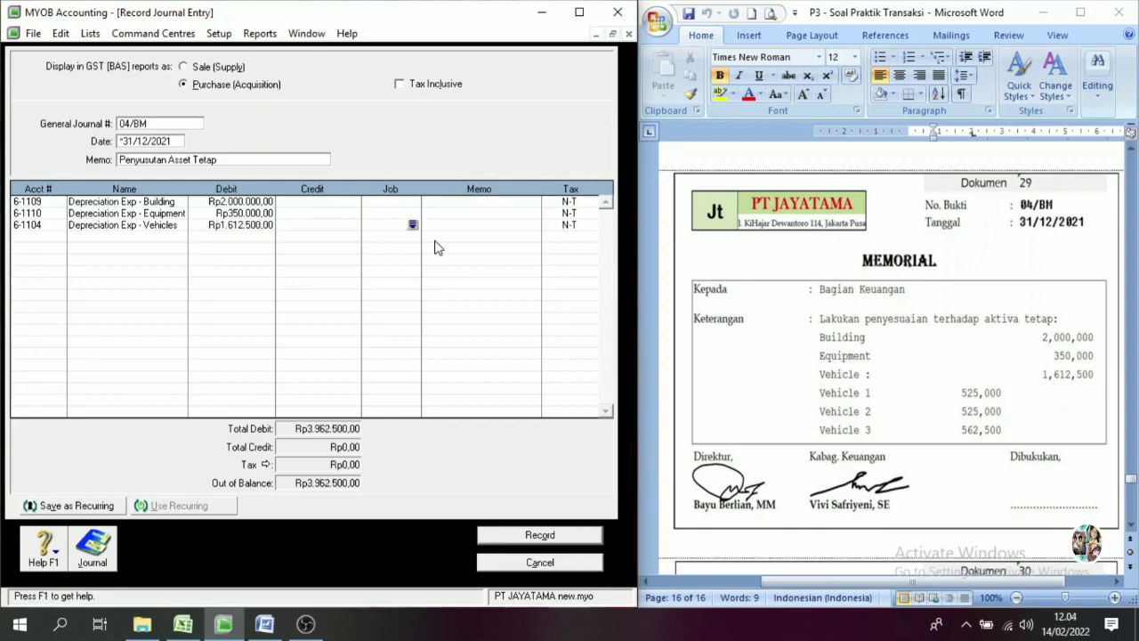
{"action": "left_click", "coordinate": [24, 237]}
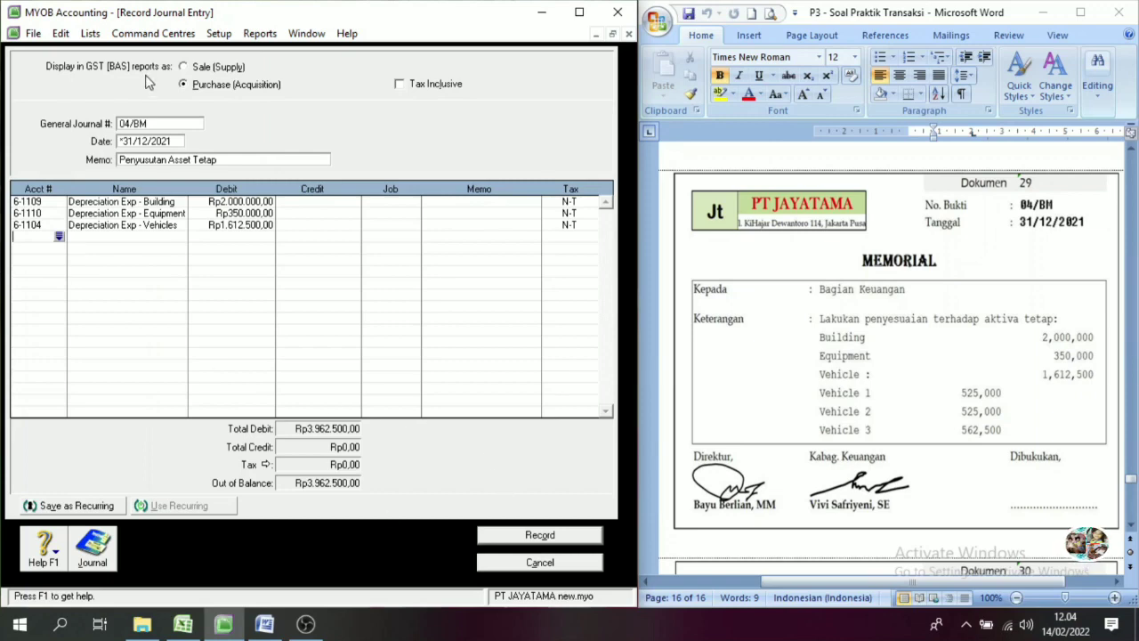
Credit accumulated depreciation for buildings 2.000.000.
{"action": "left_click", "coordinate": [58, 236]}
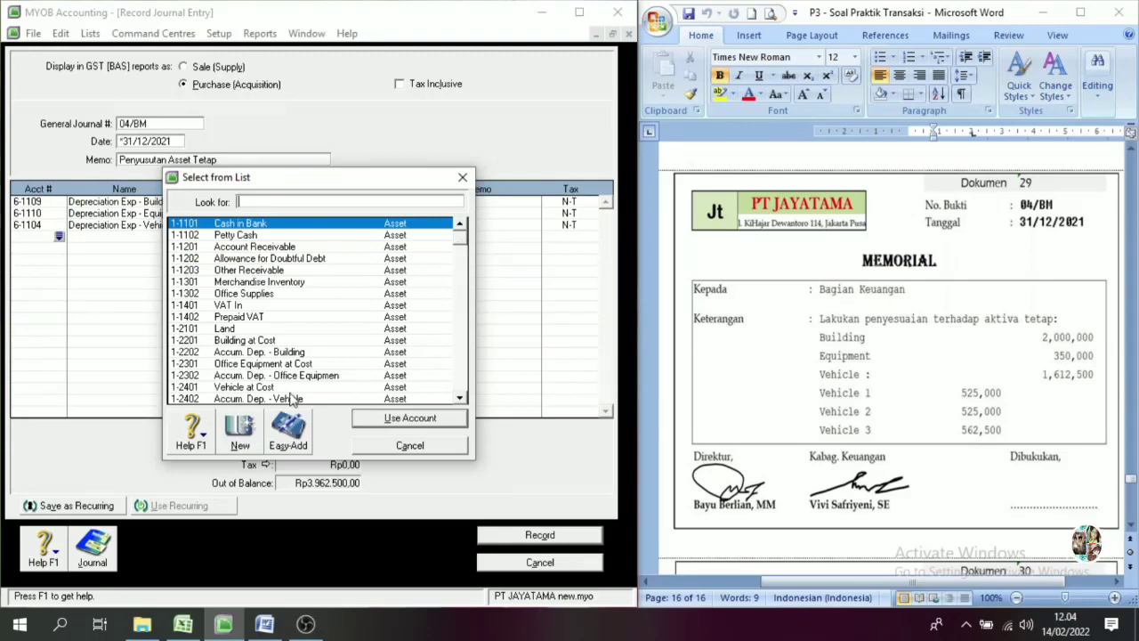
{"action": "left_click", "coordinate": [246, 353]}
{"action": "left_click", "coordinate": [409, 417]}
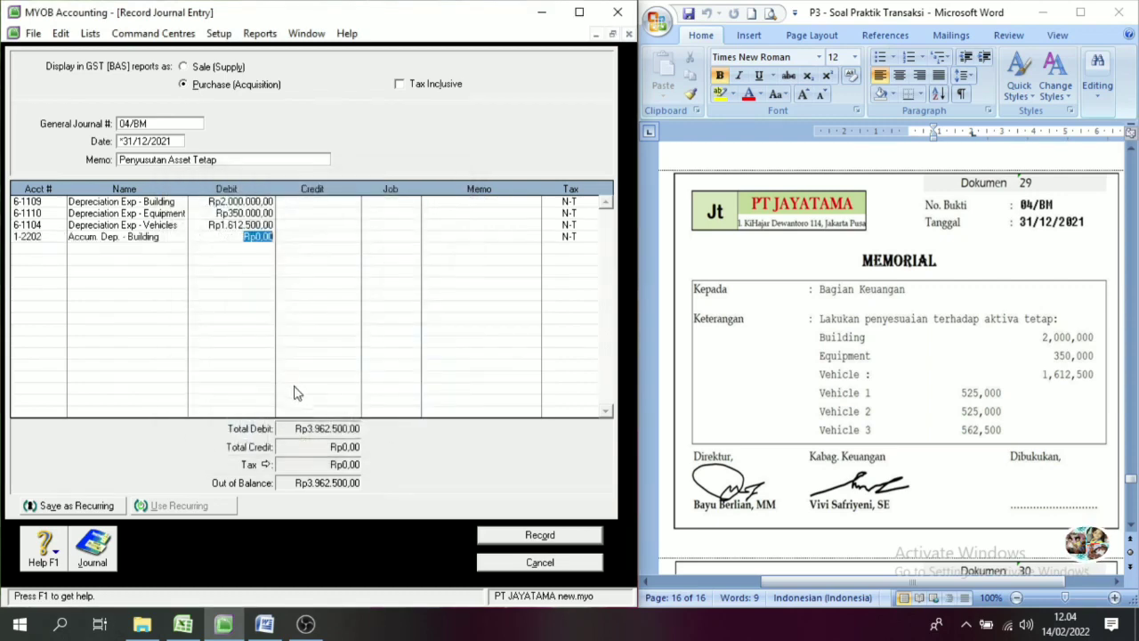
{"action": "key", "text": "Tab"}
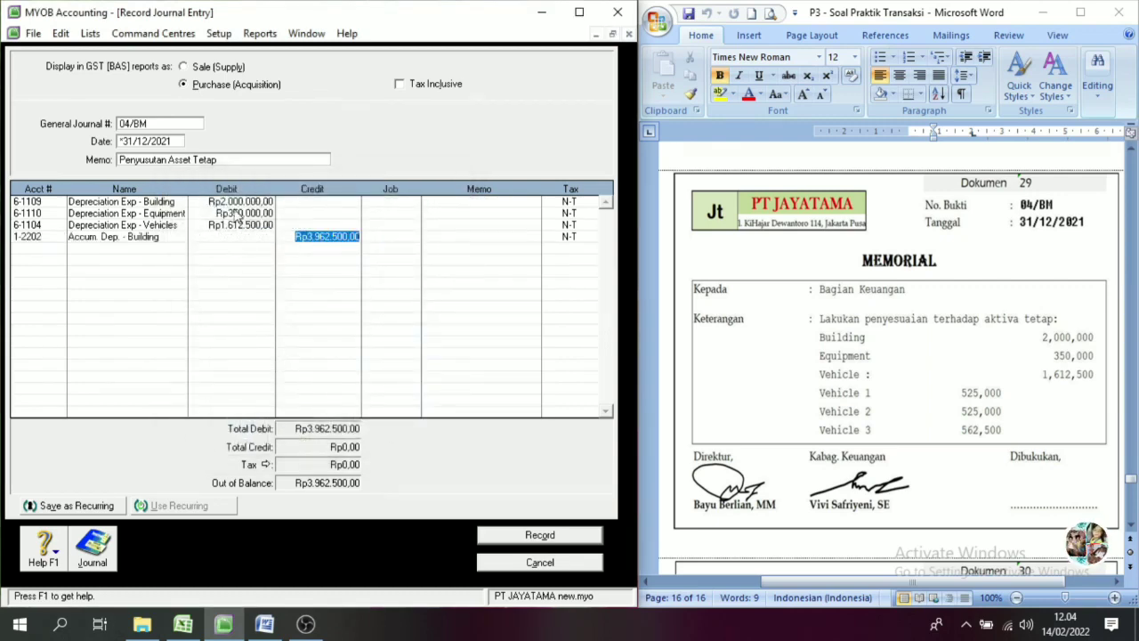
{"action": "type", "text": "2.0"}
{"action": "type", "text": "00.000"}
{"action": "key", "text": "Tab"}
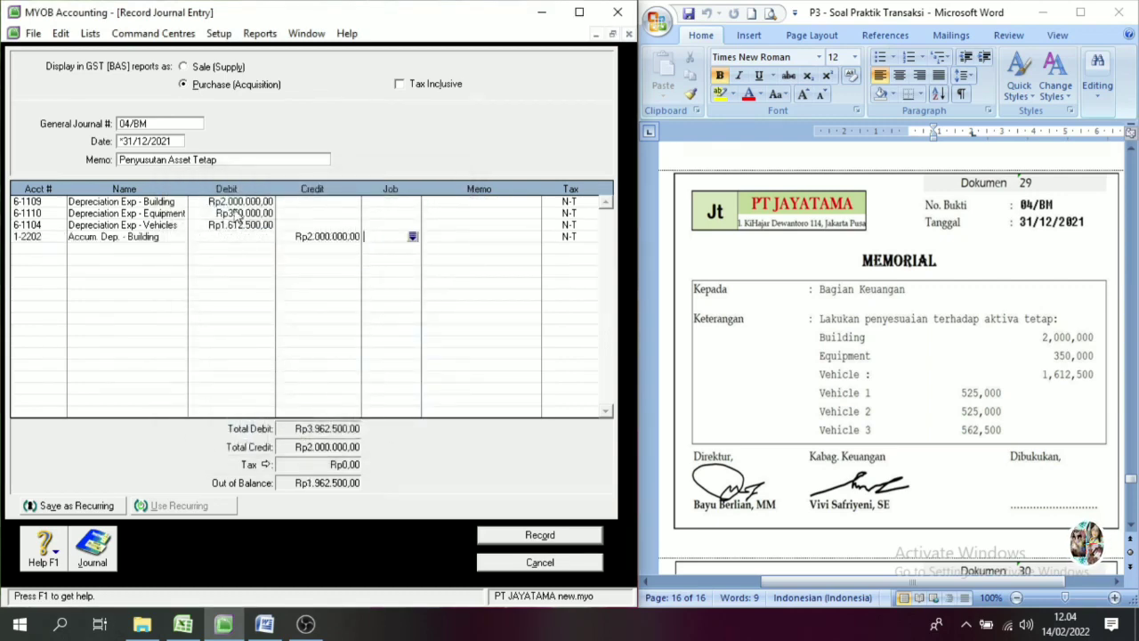
Credit accumulated depreciation for office equipment 350.000.
{"action": "left_click", "coordinate": [40, 251]}
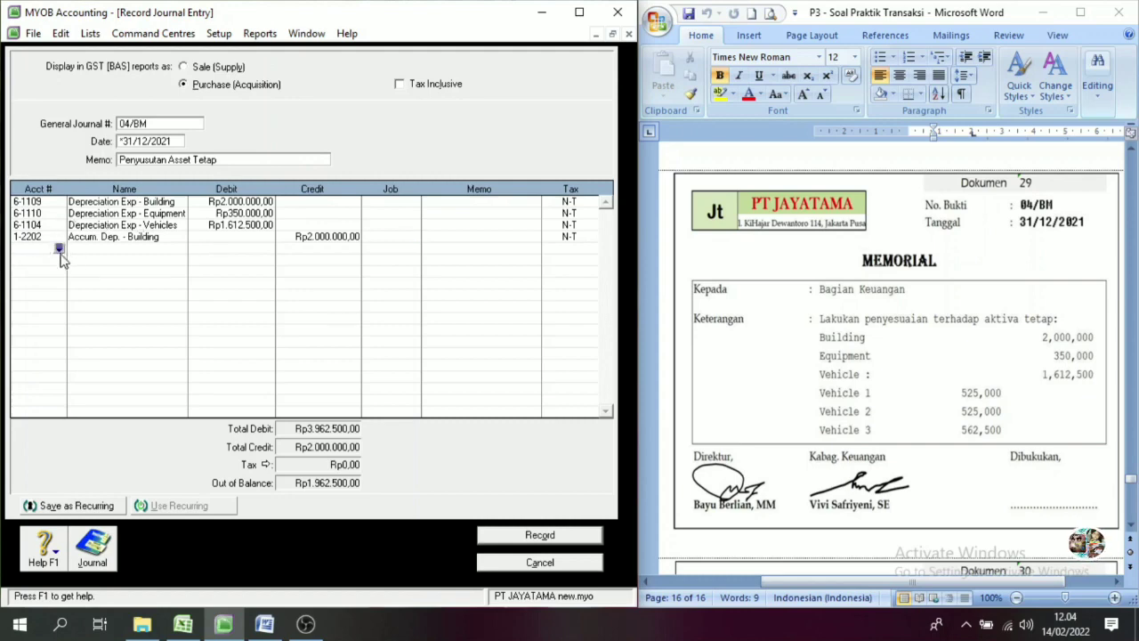
{"action": "left_click", "coordinate": [59, 249]}
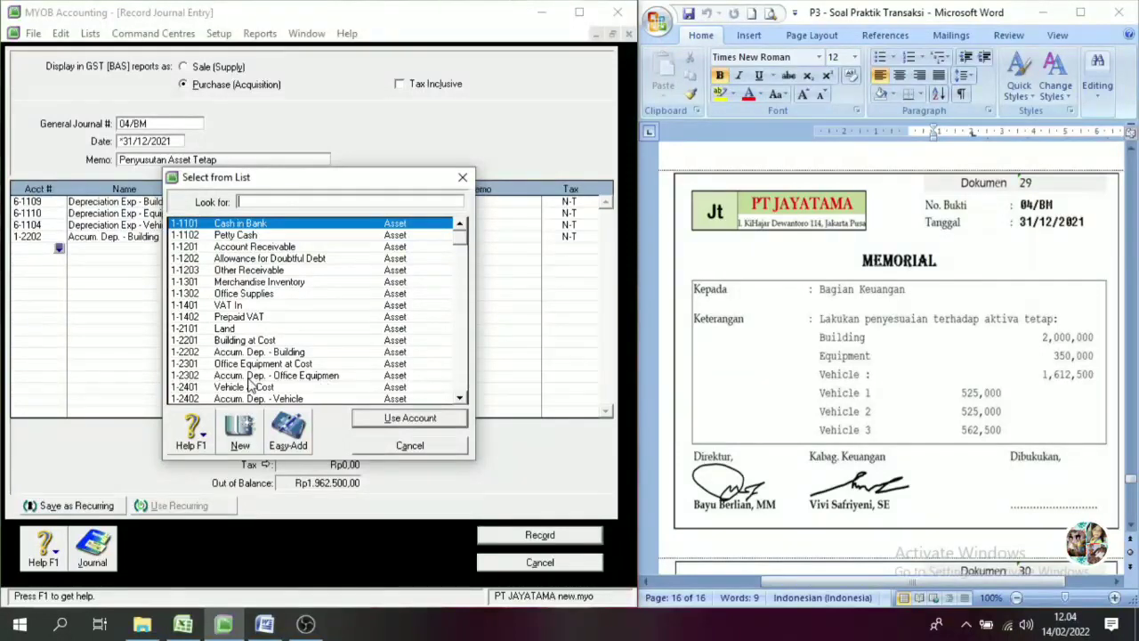
{"action": "left_click", "coordinate": [249, 377]}
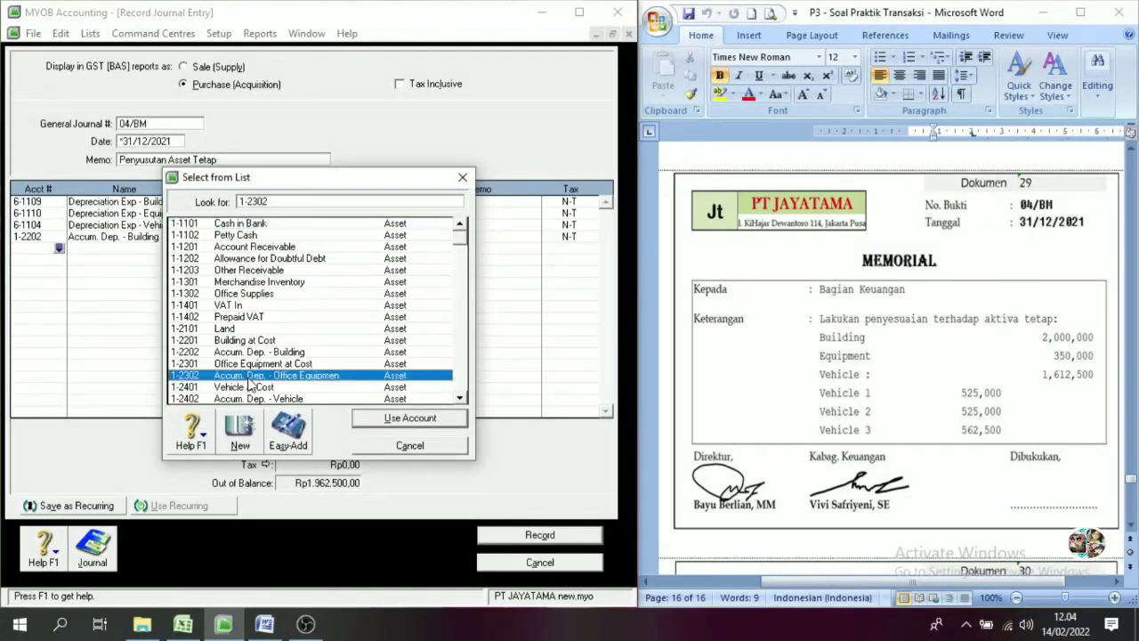
{"action": "left_click", "coordinate": [411, 418]}
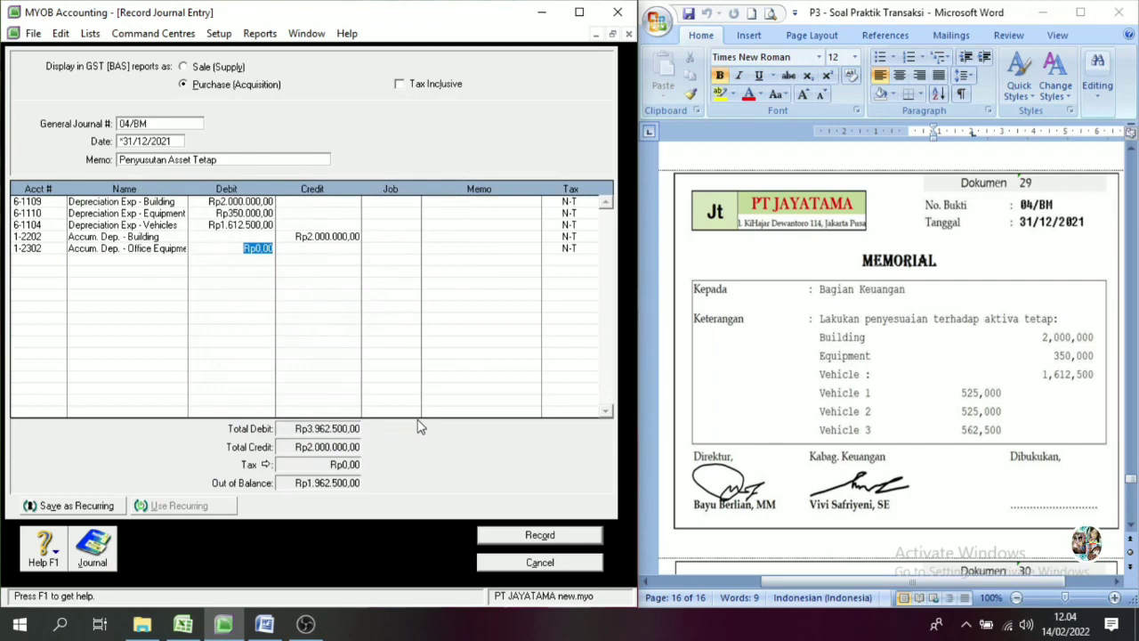
{"action": "key", "text": "Tab"}
{"action": "type", "text": "3"}
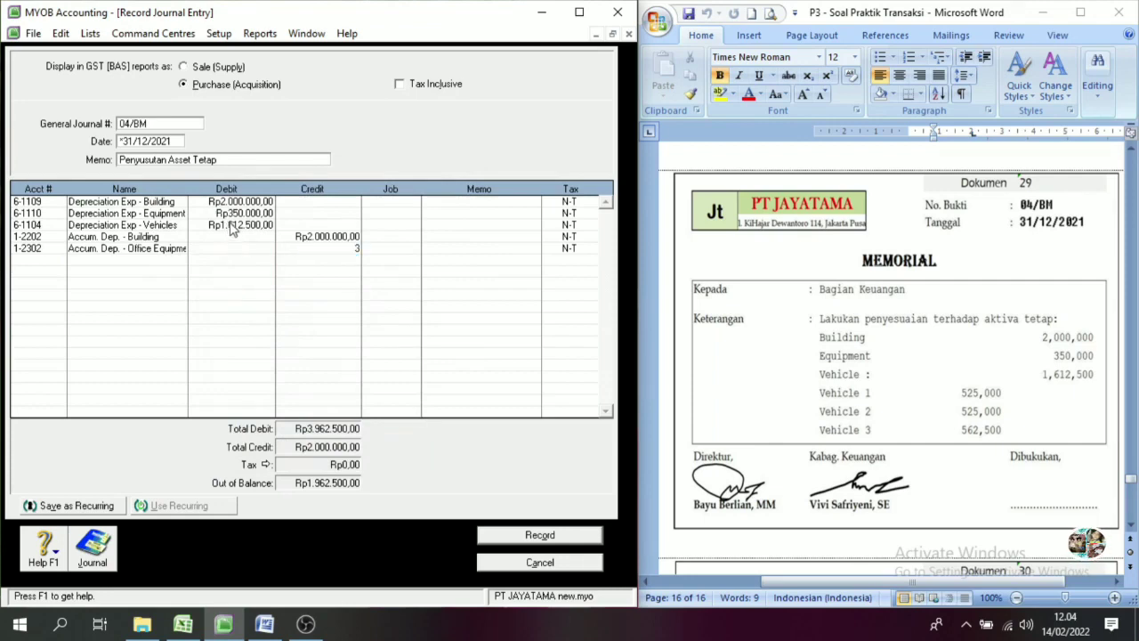
{"action": "key", "text": "Tab"}
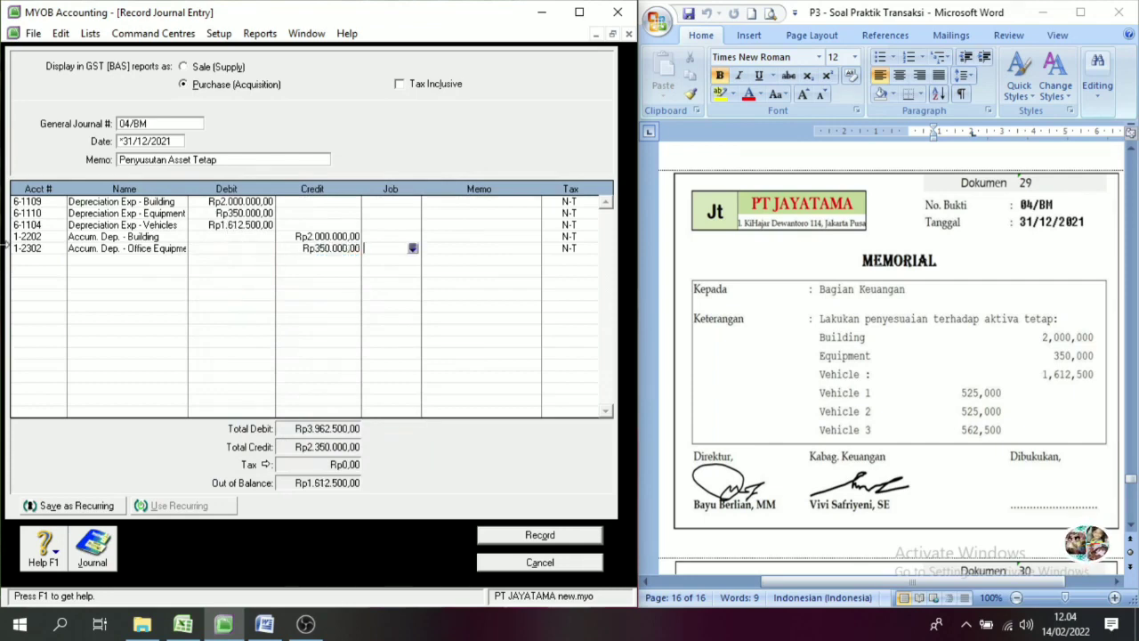
Add the vehicle accumulated depreciation credit of 1.612.500 and record journal 04/BM.
{"action": "left_click", "coordinate": [38, 269]}
{"action": "left_click", "coordinate": [60, 261]}
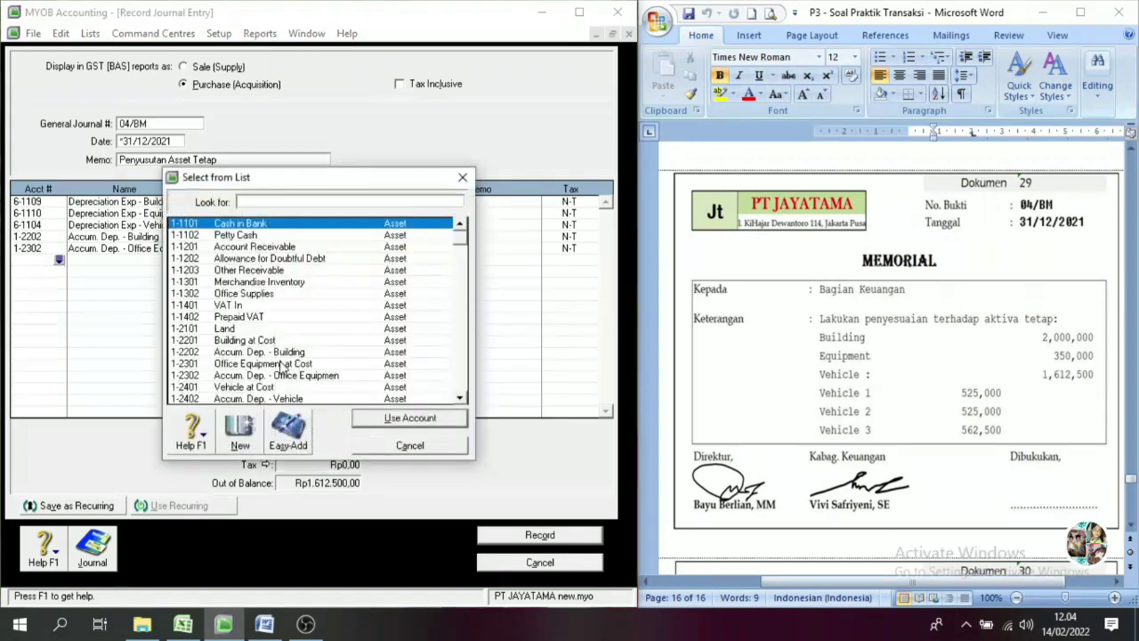
{"action": "left_click", "coordinate": [461, 398]}
{"action": "left_click", "coordinate": [461, 398]}
{"action": "left_click", "coordinate": [460, 399]}
{"action": "left_click", "coordinate": [461, 399]}
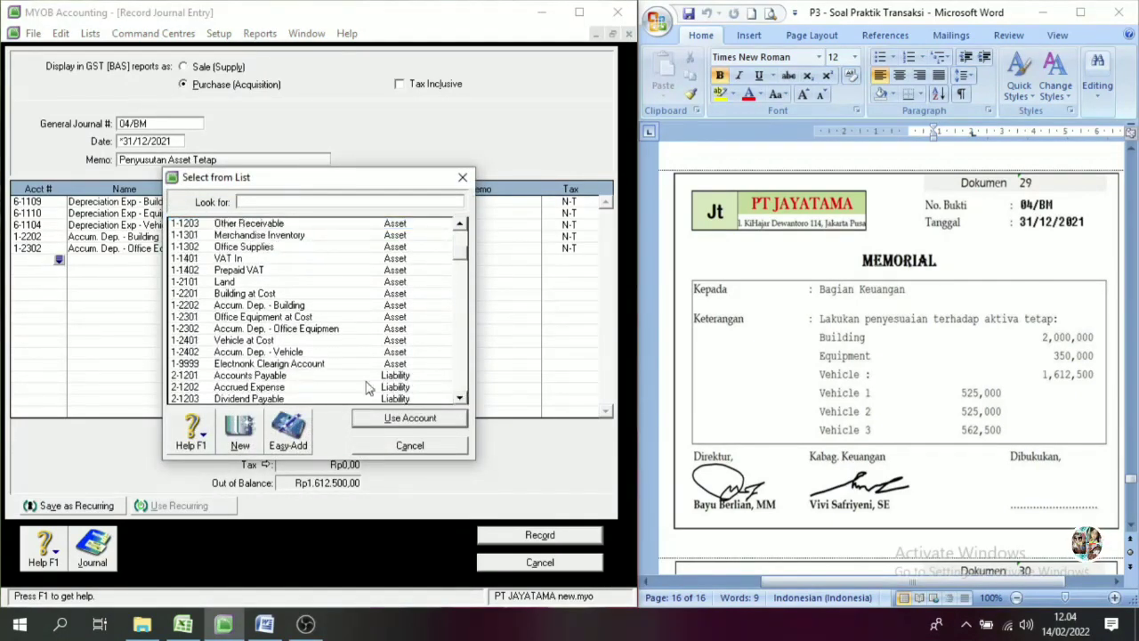
{"action": "left_click", "coordinate": [236, 355]}
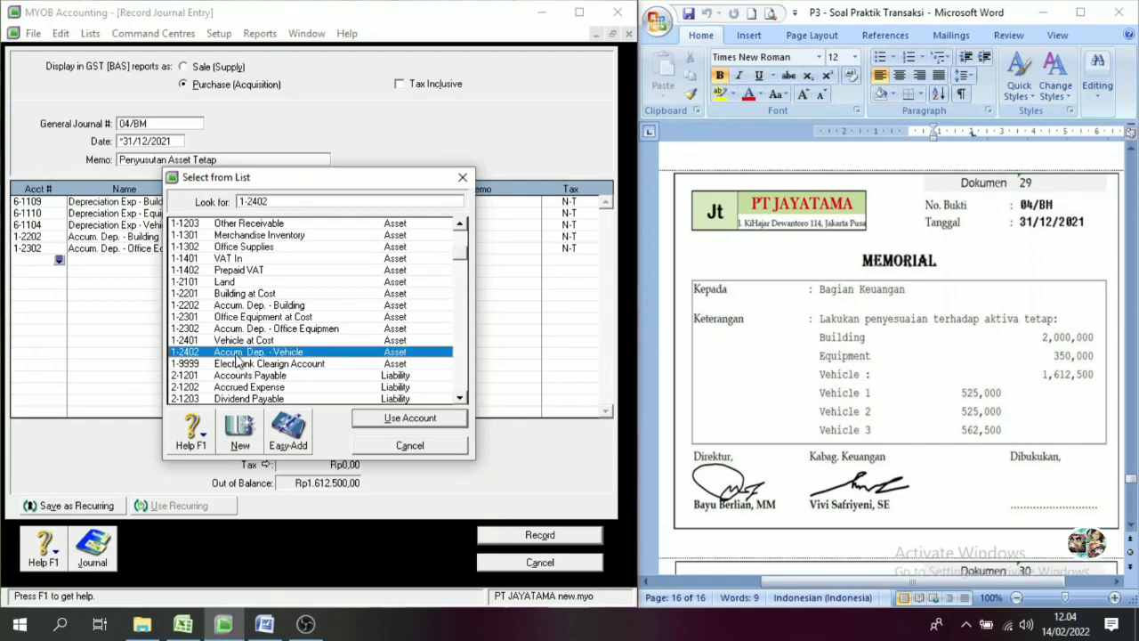
{"action": "double_click", "coordinate": [235, 353]}
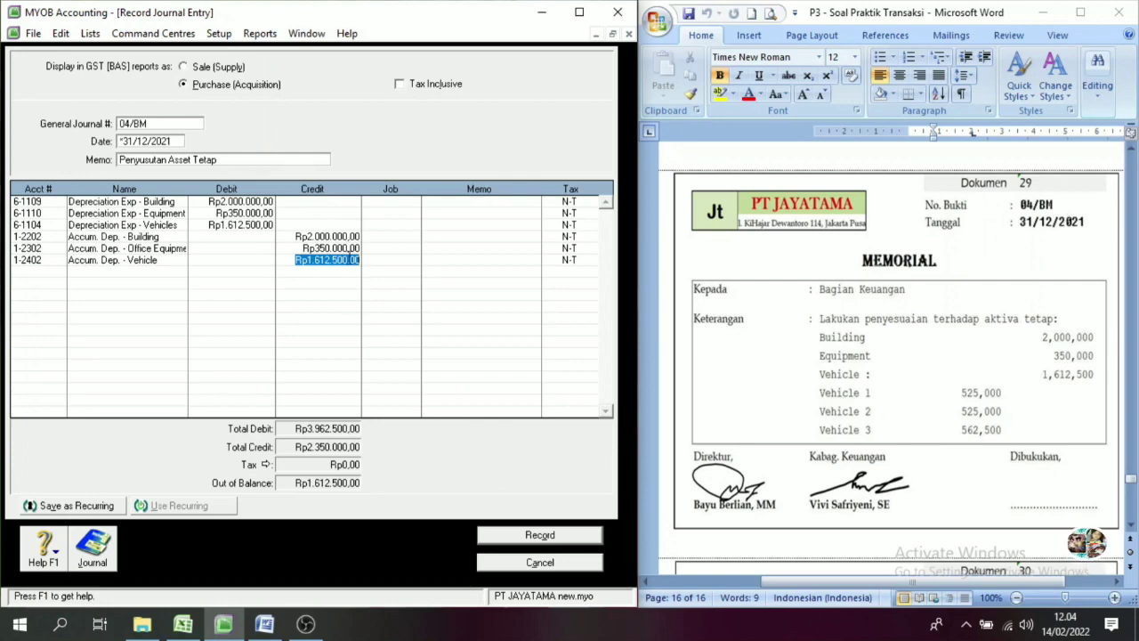
{"action": "left_click", "coordinate": [539, 536]}
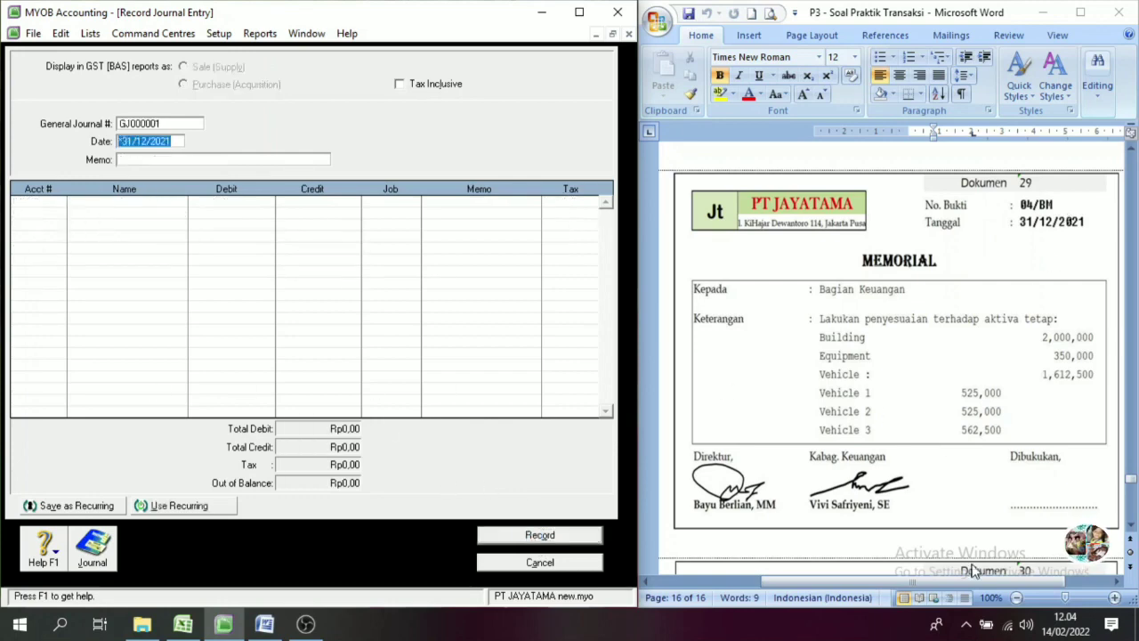
Scroll the Word document to memo 05/BM: Rp31.250.000 salaries payable 2 January 2022.
{"action": "left_click", "coordinate": [1131, 526]}
{"action": "scroll", "coordinate": [1132, 527], "scroll_direction": "down", "scroll_amount": 5}
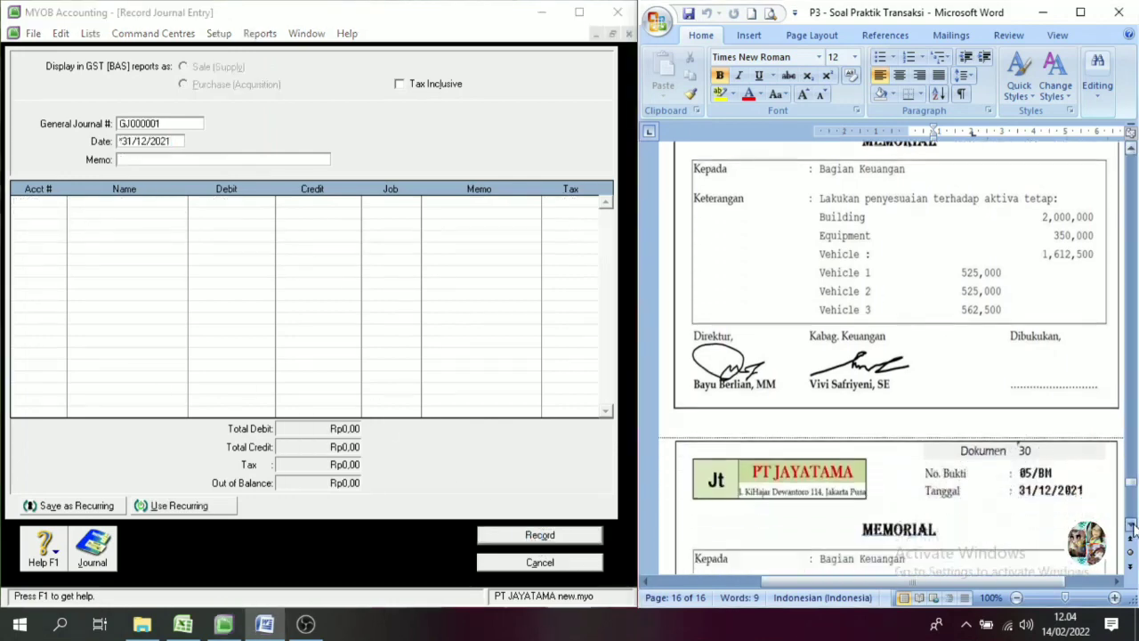
{"action": "scroll", "coordinate": [1131, 527], "scroll_direction": "down", "scroll_amount": 3}
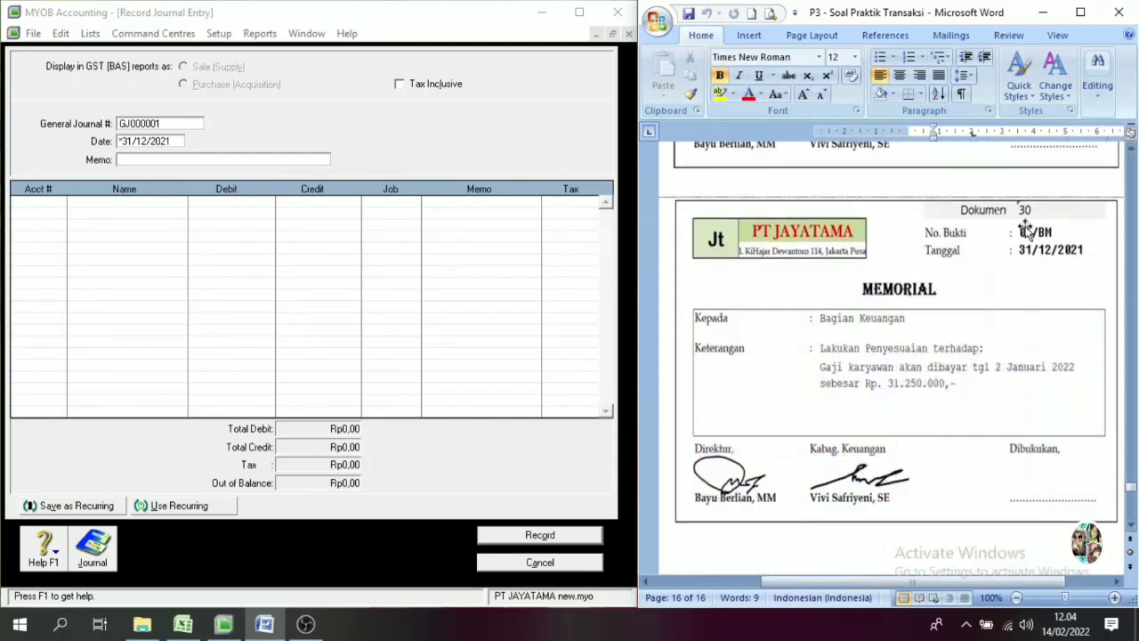
{"action": "left_click", "coordinate": [1131, 525]}
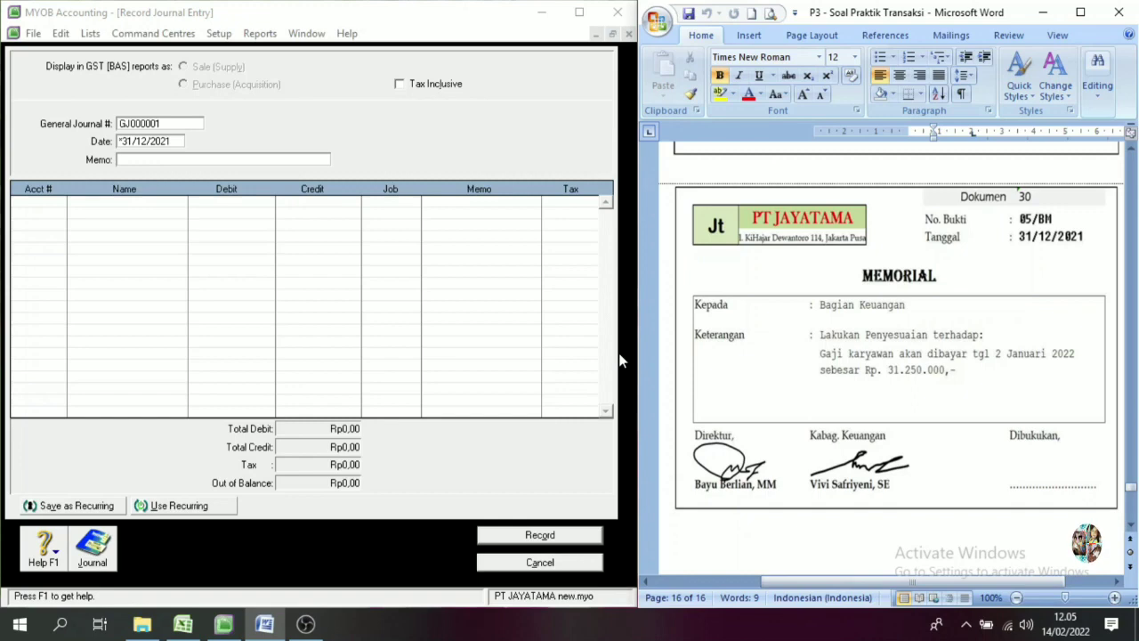
Number the journal 05/BM and enter the memo 'Hutang Gaji'.
{"action": "left_click", "coordinate": [149, 147]}
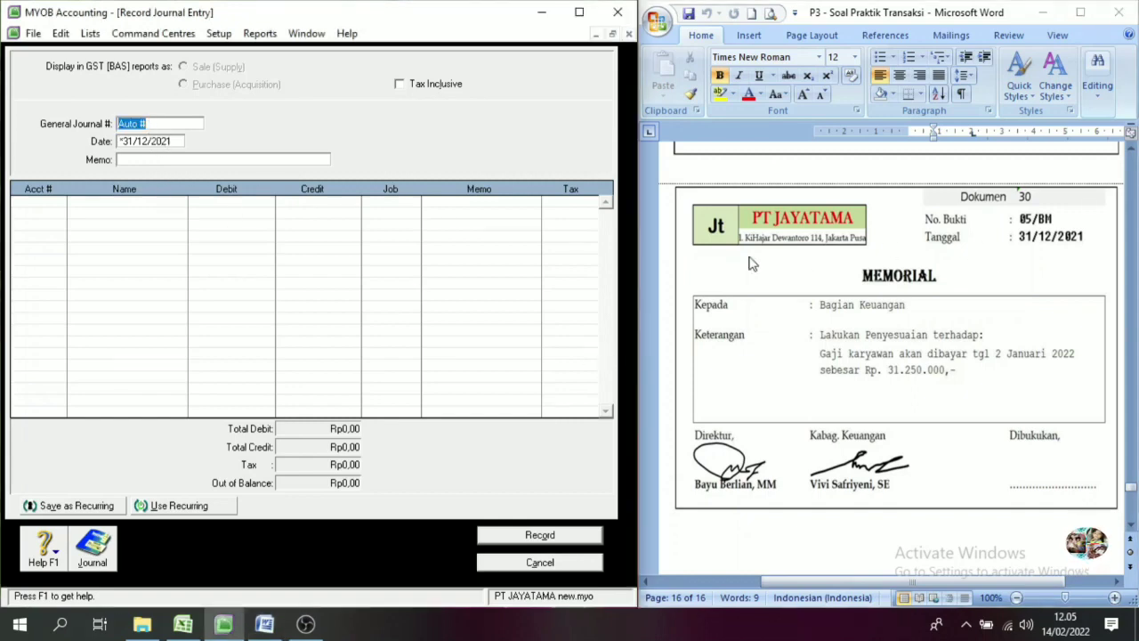
{"action": "type", "text": "05/BM"}
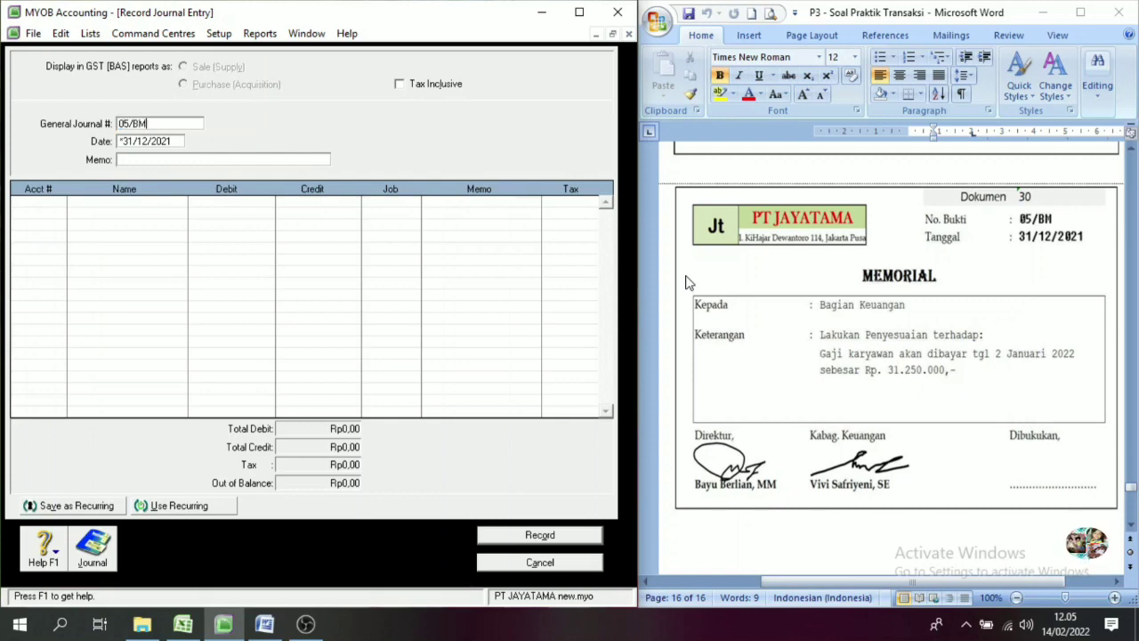
{"action": "key", "text": "Tab"}
{"action": "key", "text": "Tab"}
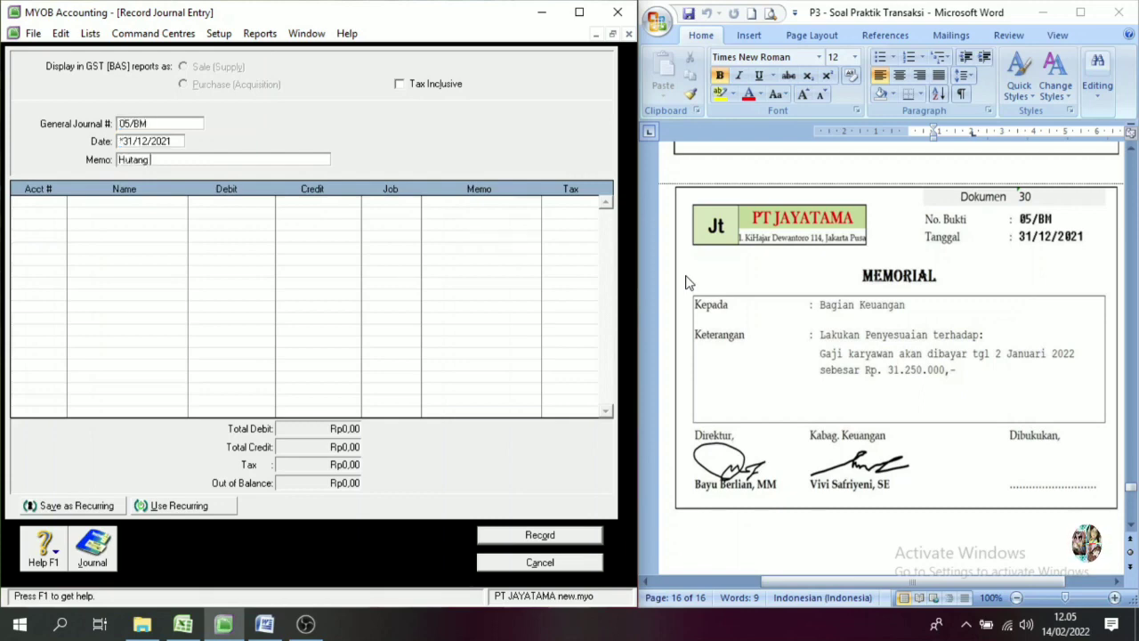
{"action": "type", "text": "Hutang Gaji"}
{"action": "key", "text": "Tab"}
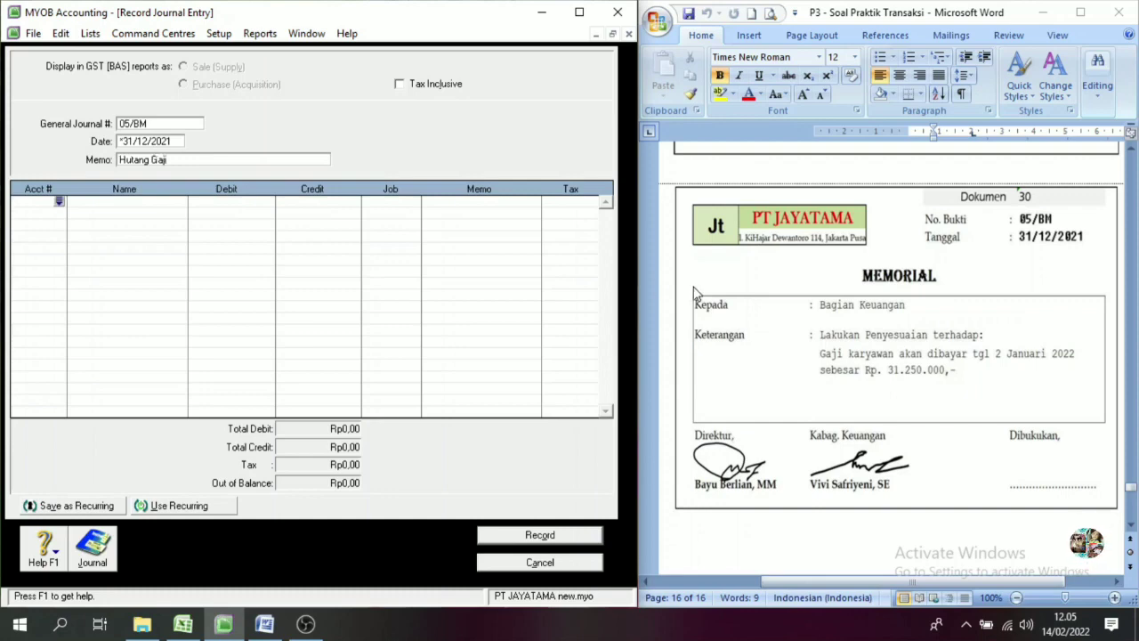
Debit 6-1101 Wages & Salaries for Rp31.250.000 on the first line.
{"action": "left_click", "coordinate": [59, 203]}
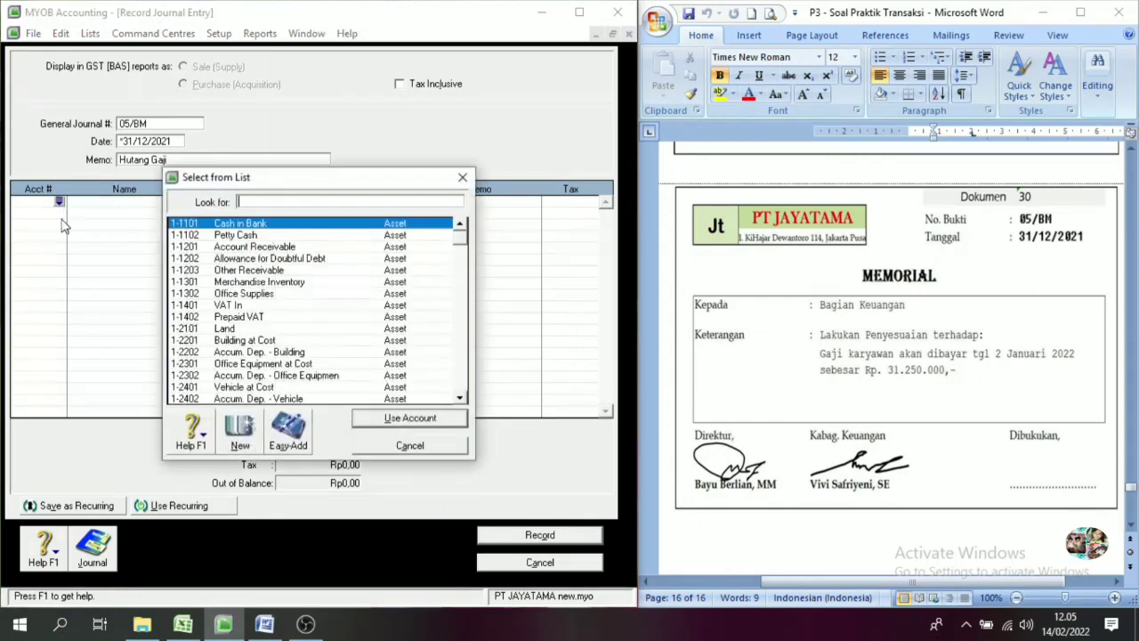
{"action": "scroll", "coordinate": [472, 354], "scroll_direction": "down", "scroll_amount": 12}
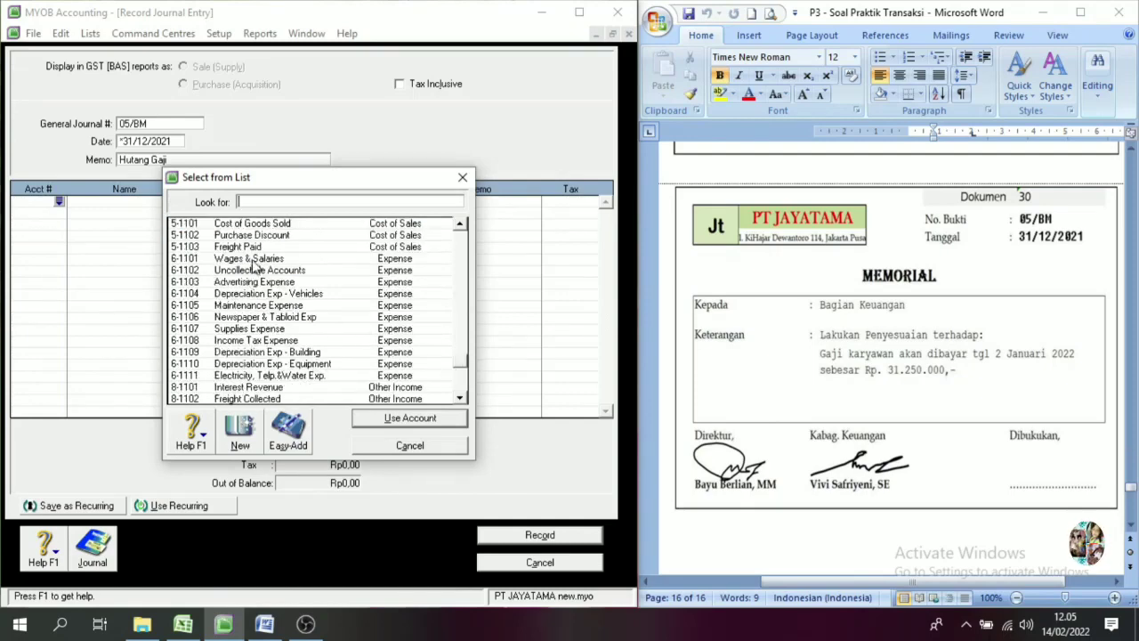
{"action": "left_click", "coordinate": [253, 258]}
{"action": "left_click", "coordinate": [410, 418]}
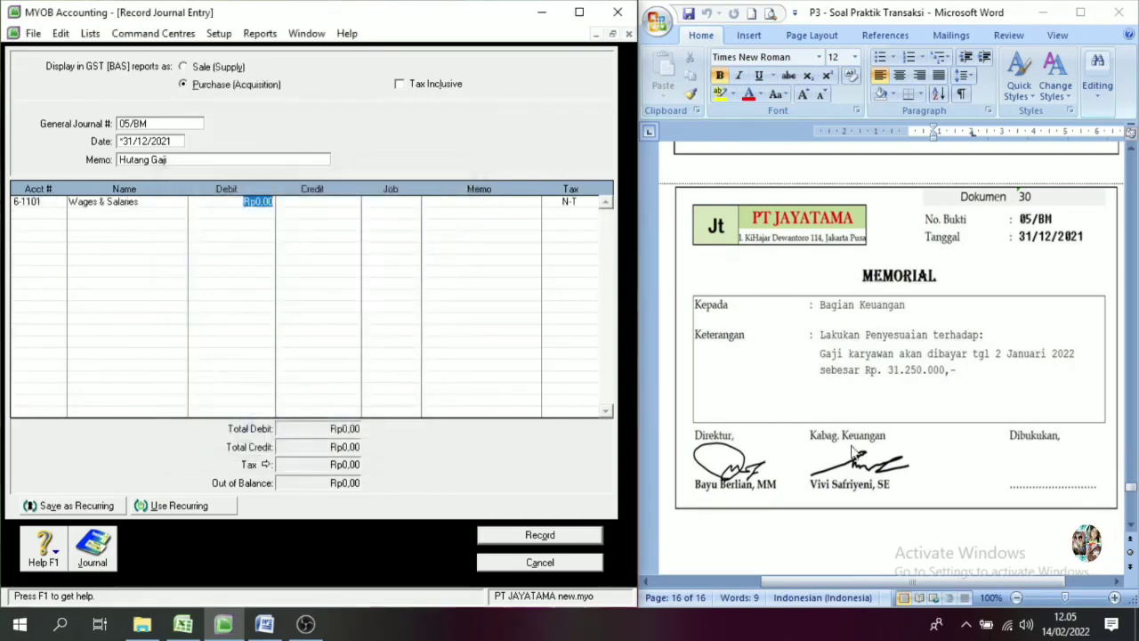
{"action": "type", "text": "31"}
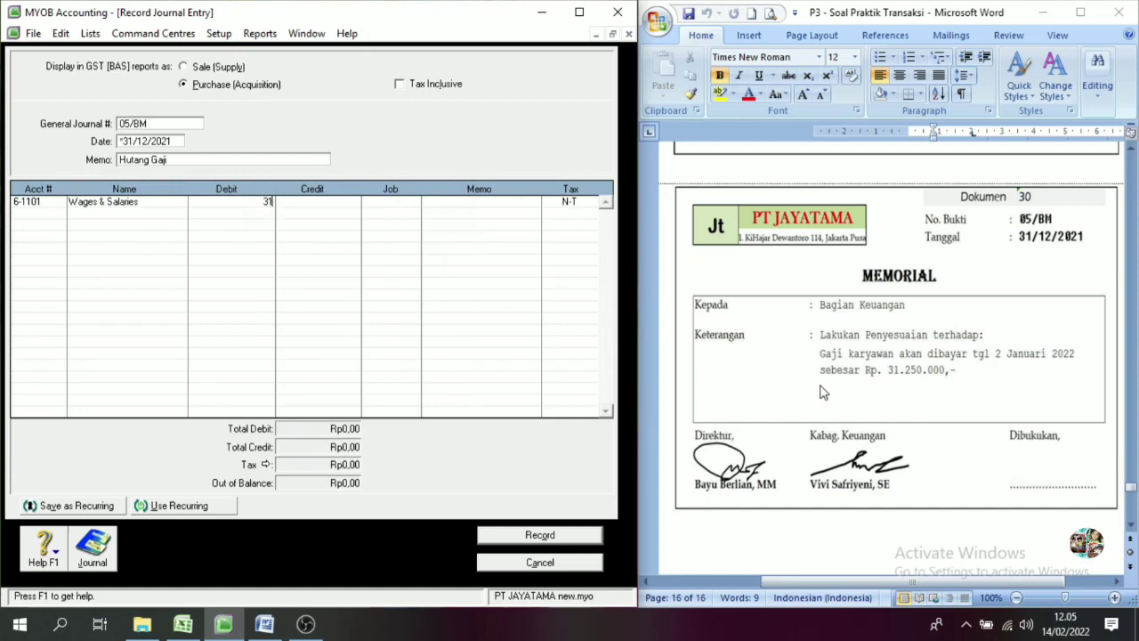
{"action": "type", "text": ".250.000"}
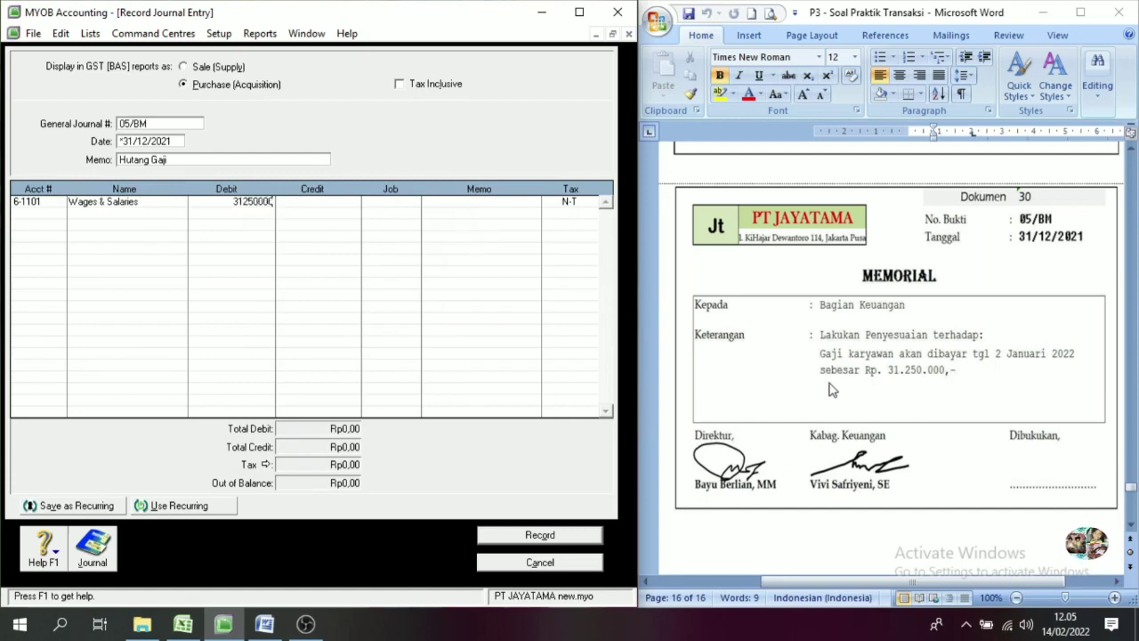
{"action": "key", "text": "Tab"}
Credit 2-1202 Accrued Expense for the matching amount and record the journal.
{"action": "left_click", "coordinate": [59, 213]}
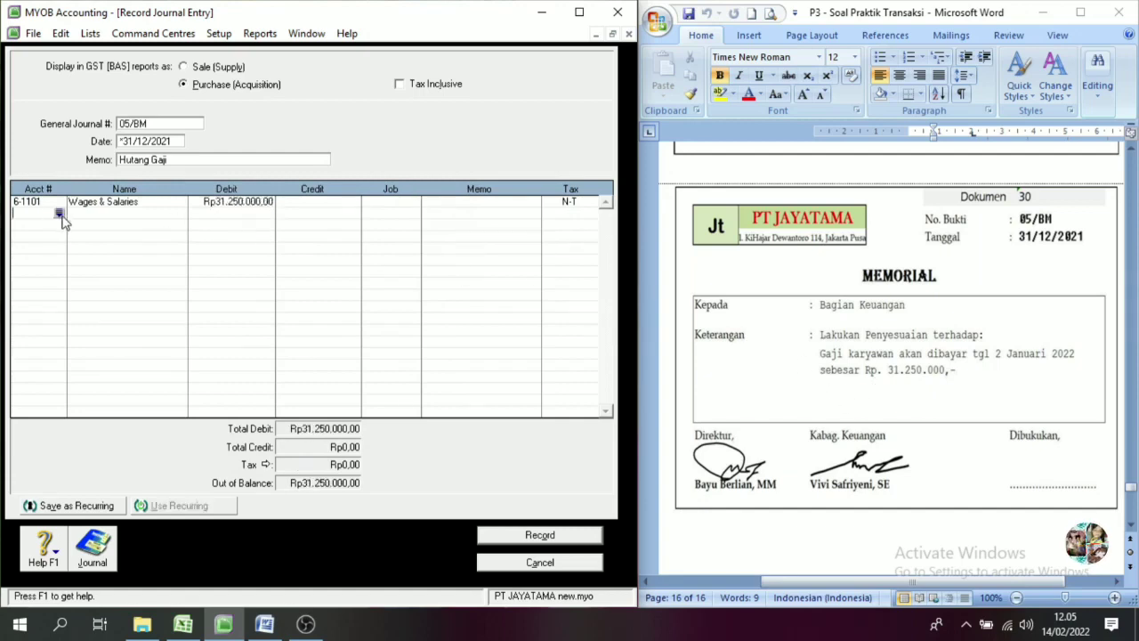
{"action": "left_click", "coordinate": [59, 212]}
{"action": "left_click", "coordinate": [460, 355]}
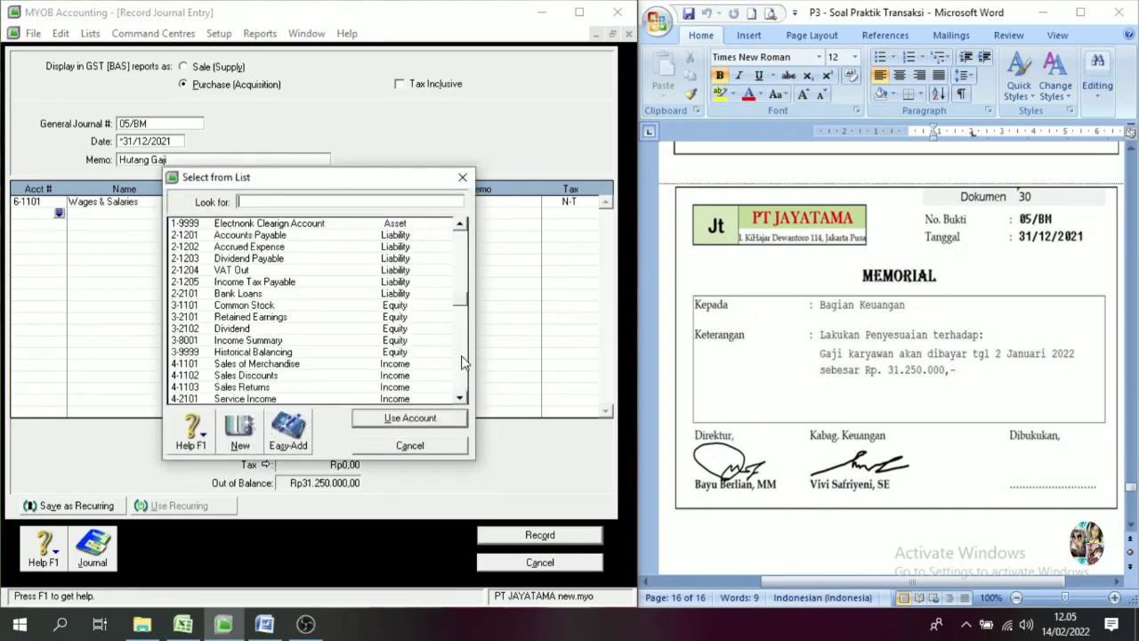
{"action": "left_click", "coordinate": [244, 247]}
{"action": "left_click", "coordinate": [443, 423]}
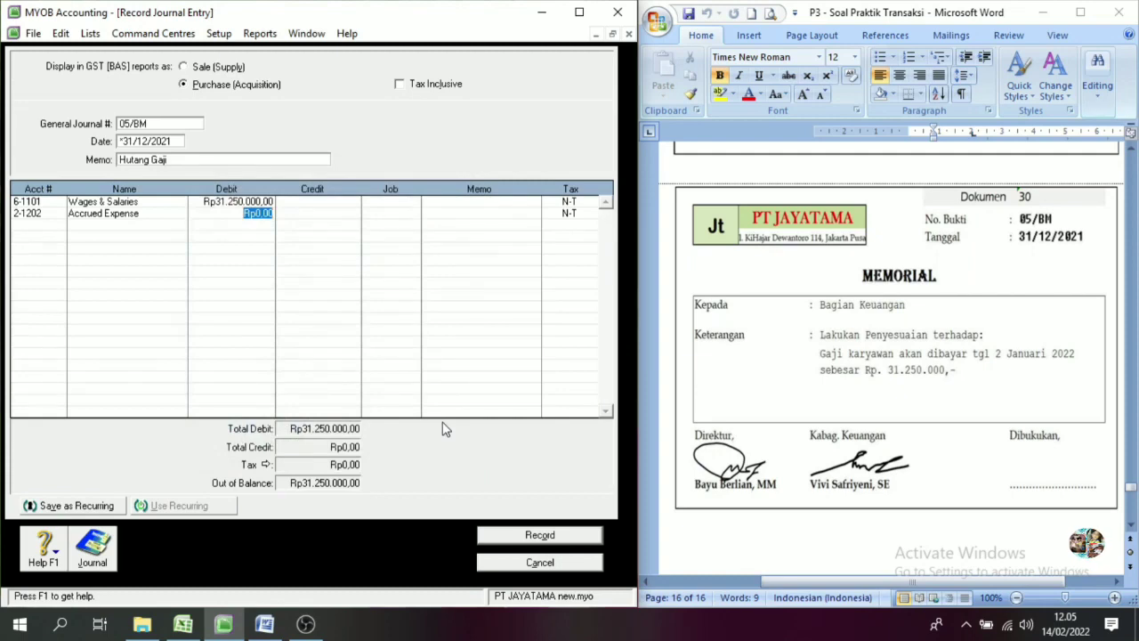
{"action": "key", "text": "Tab"}
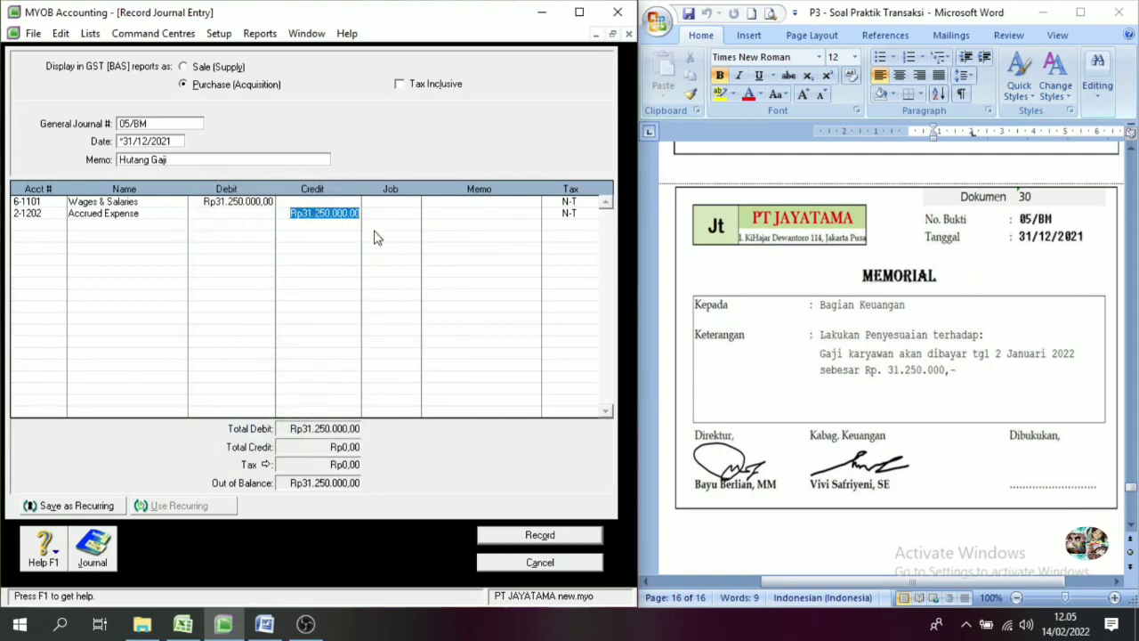
{"action": "left_click", "coordinate": [540, 534]}
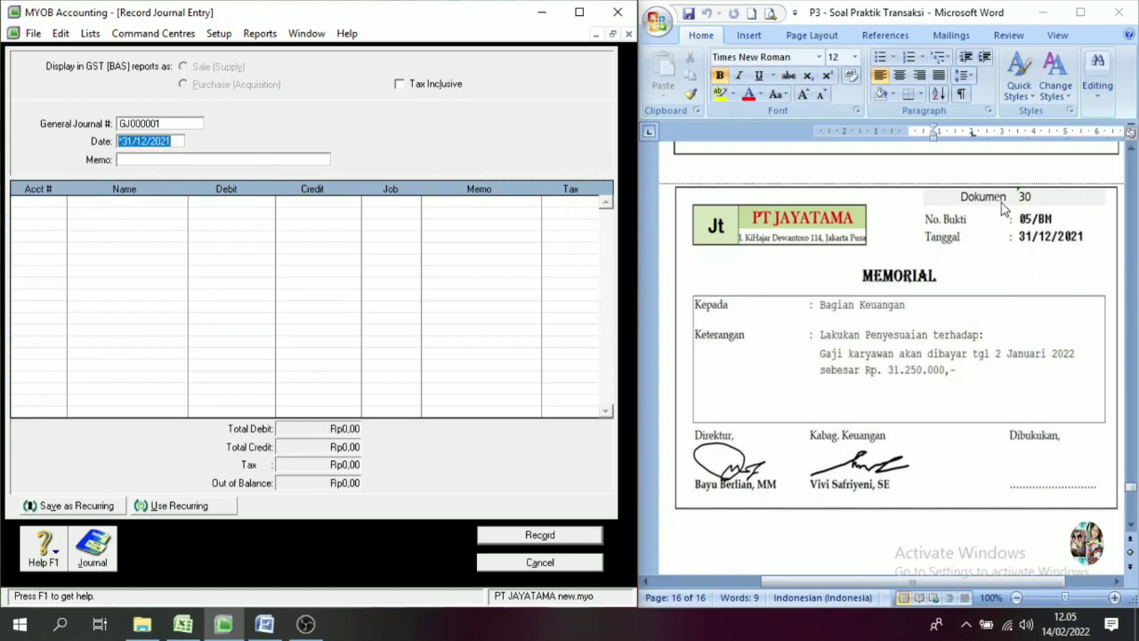
Scroll the Word document to Dokumen 31, memo 06/BM on the Rp37.500.000 dividend.
{"action": "left_click", "coordinate": [1130, 527]}
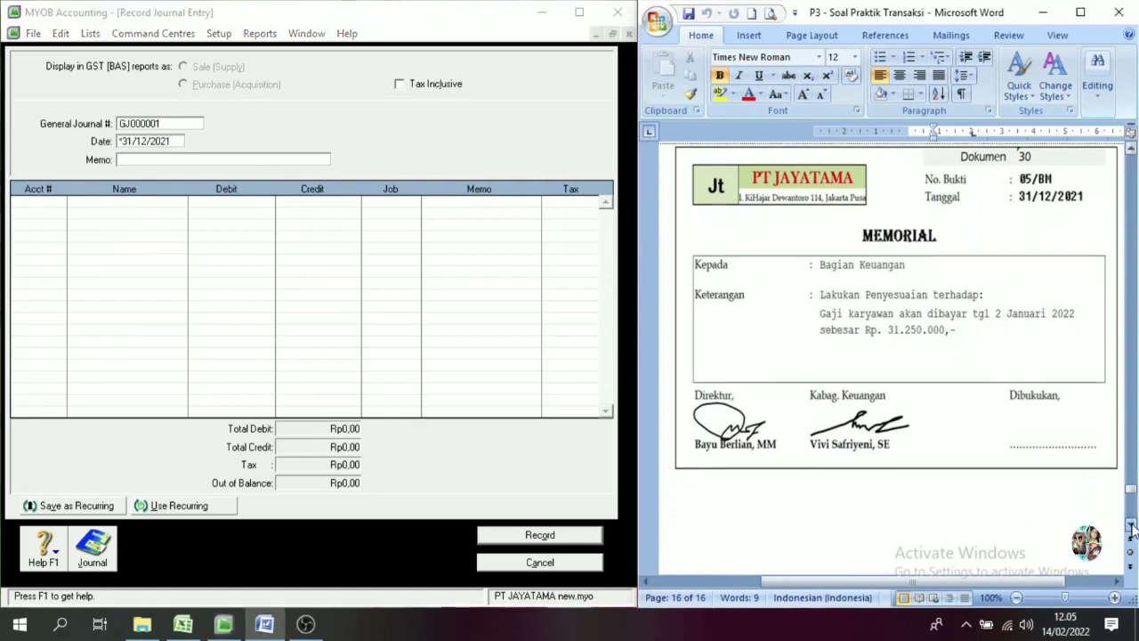
{"action": "left_click_drag", "start_coordinate": [1131, 527], "coordinate": [1131, 527]}
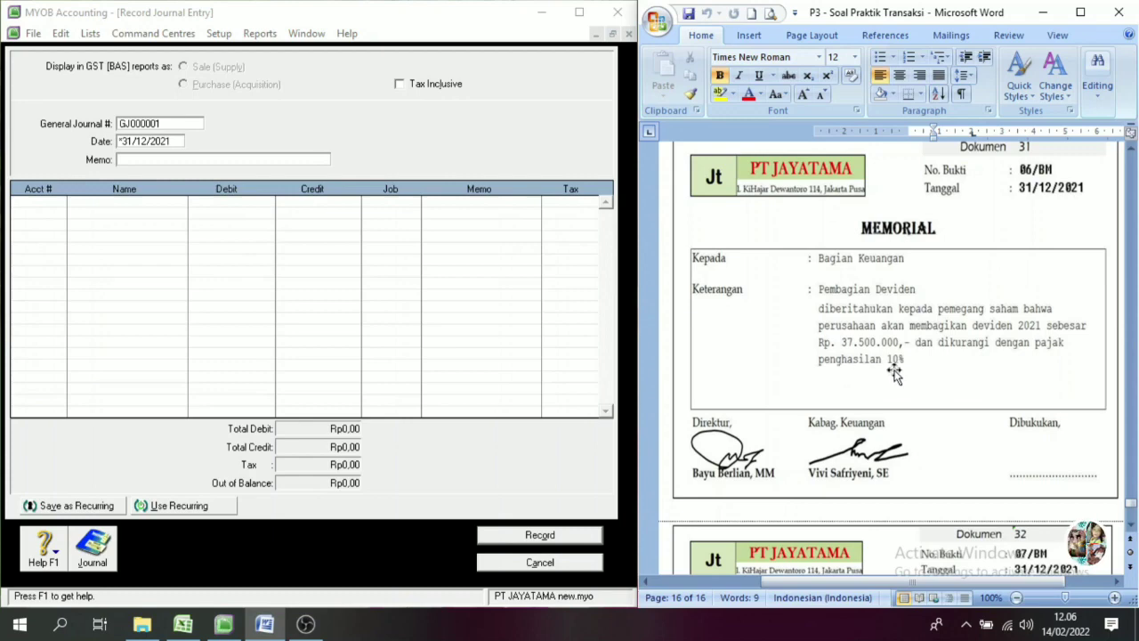
Number the journal 06/BM with the memo 'Pembagian Dividend'.
{"action": "left_click", "coordinate": [169, 125]}
{"action": "type", "text": "06/BM"}
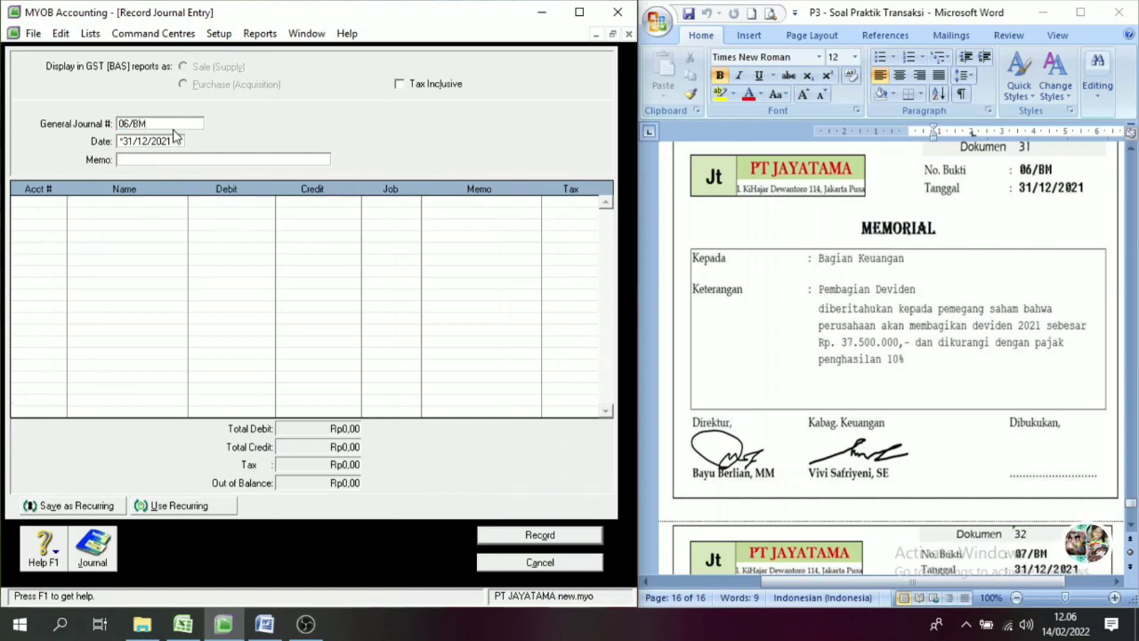
{"action": "key", "text": "Tab"}
{"action": "left_click", "coordinate": [149, 159]}
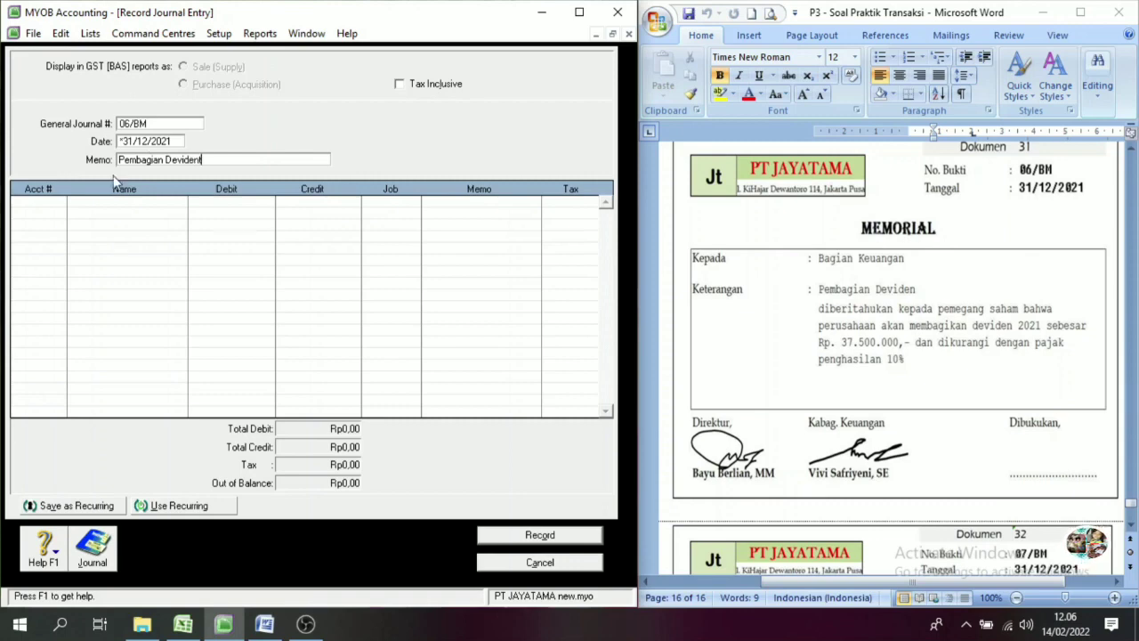
Debit 3-2102 Dividend for Rp37.500.000 on the first line.
{"action": "left_click", "coordinate": [45, 200]}
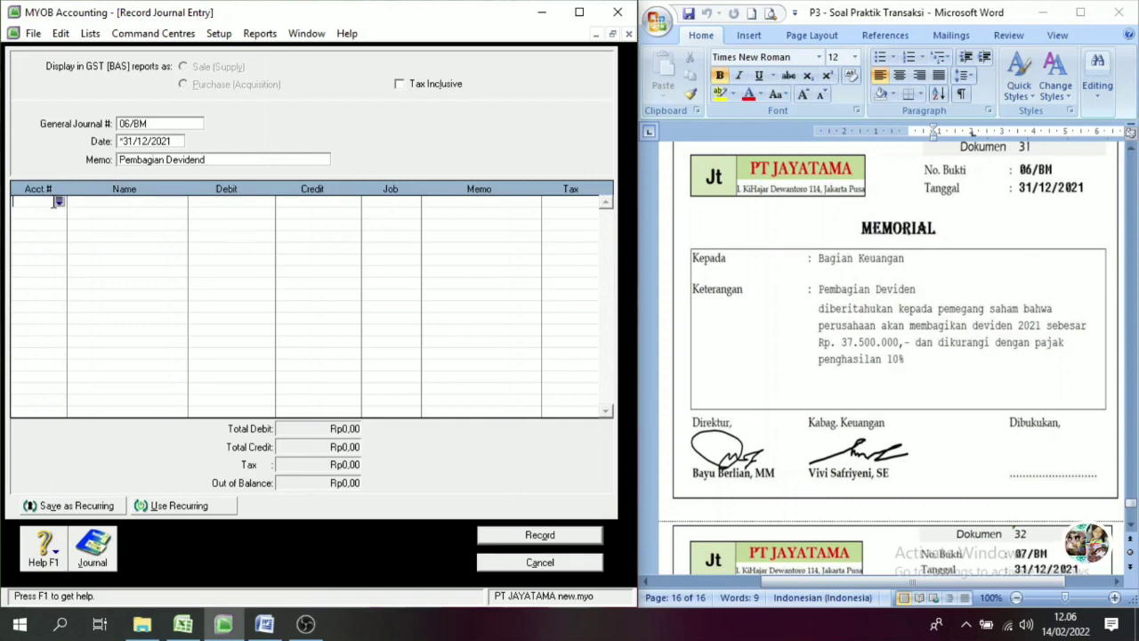
{"action": "left_click", "coordinate": [59, 203]}
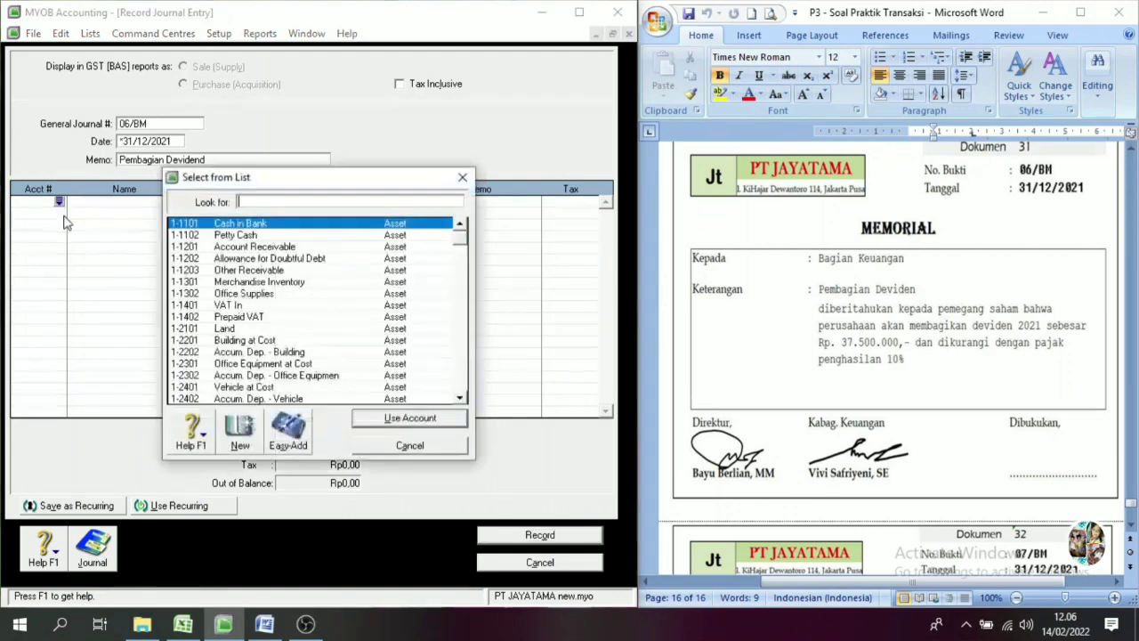
{"action": "left_click", "coordinate": [460, 377]}
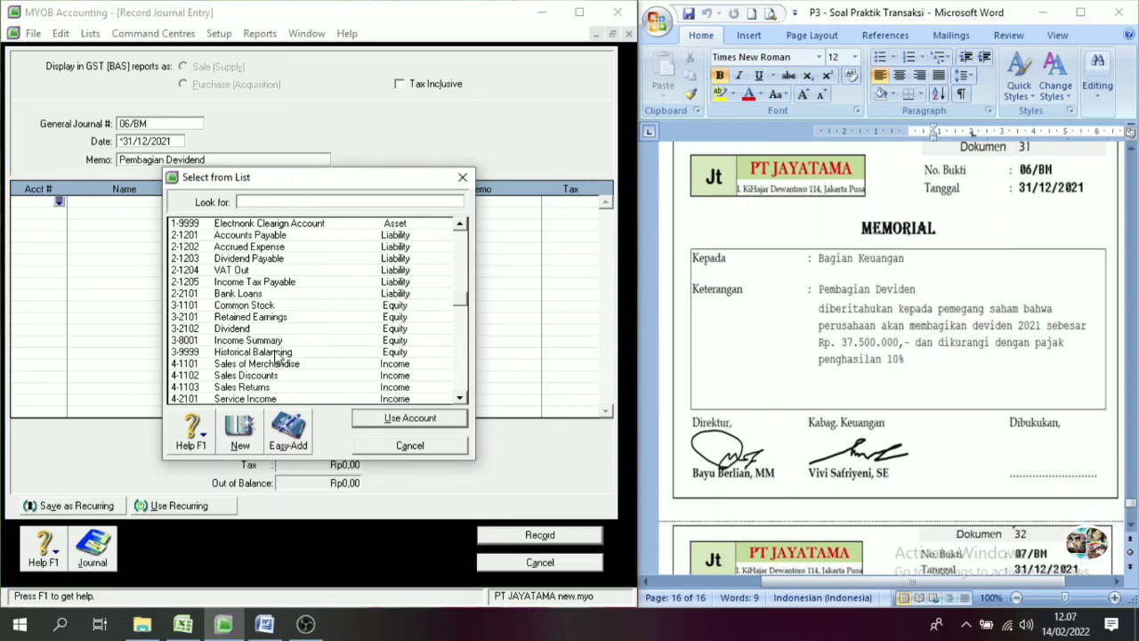
{"action": "left_click", "coordinate": [247, 330]}
{"action": "left_click", "coordinate": [435, 420]}
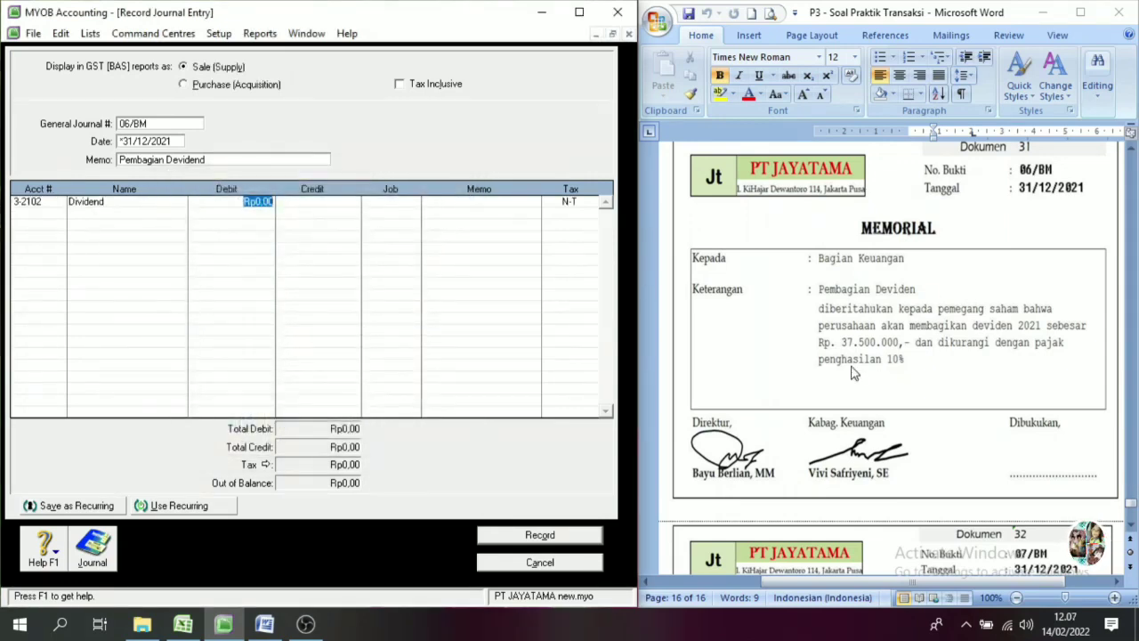
{"action": "type", "text": "37.500."}
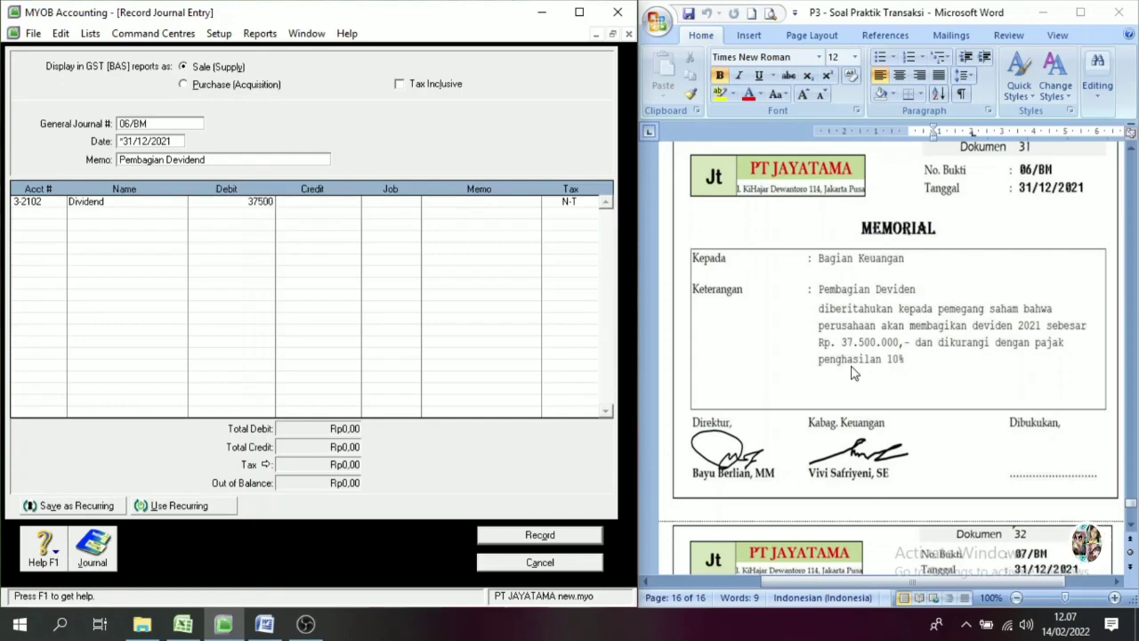
{"action": "type", "text": "000"}
{"action": "key", "text": "Tab"}
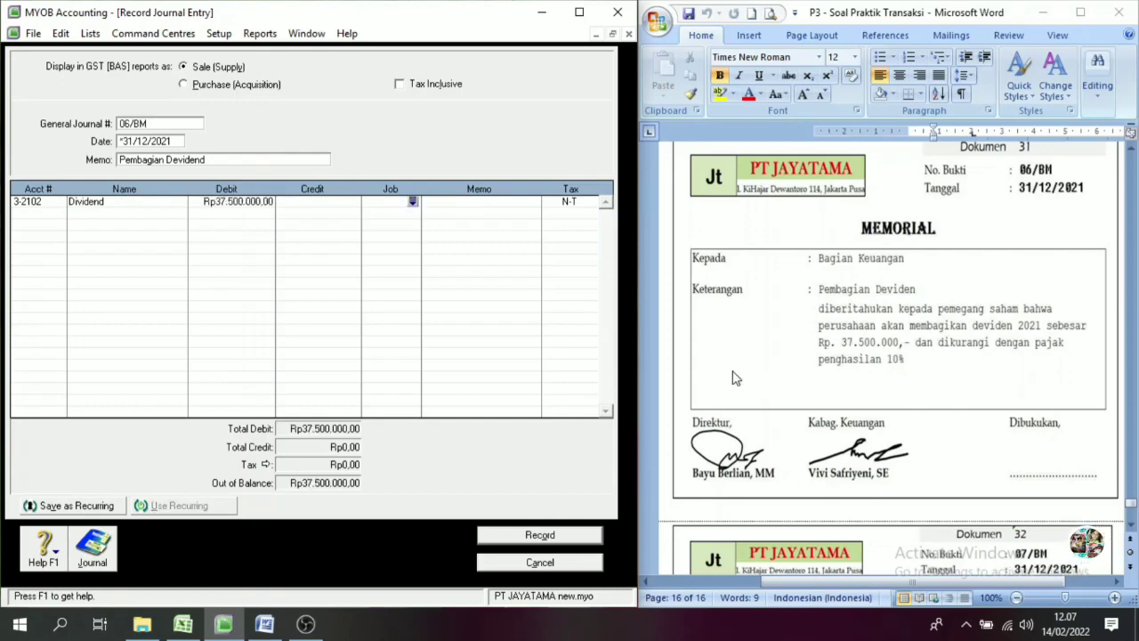
{"action": "left_click", "coordinate": [43, 216]}
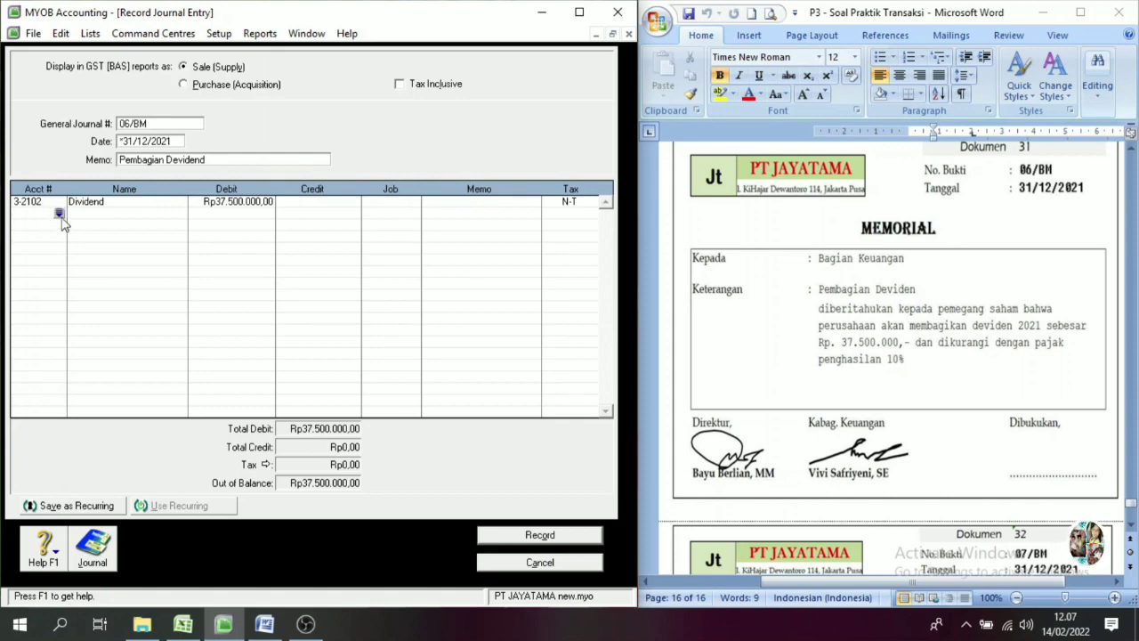
{"action": "left_click", "coordinate": [59, 214]}
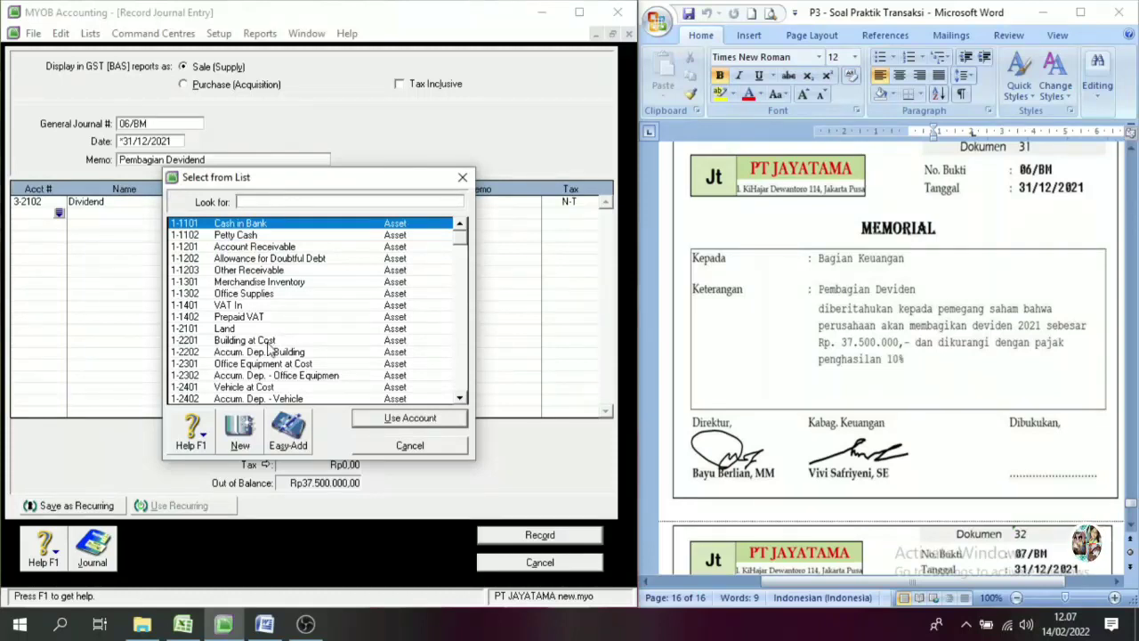
Put 2-1203 Dividend Payable on the second line and clear its auto-filled credit.
{"action": "left_click", "coordinate": [460, 369]}
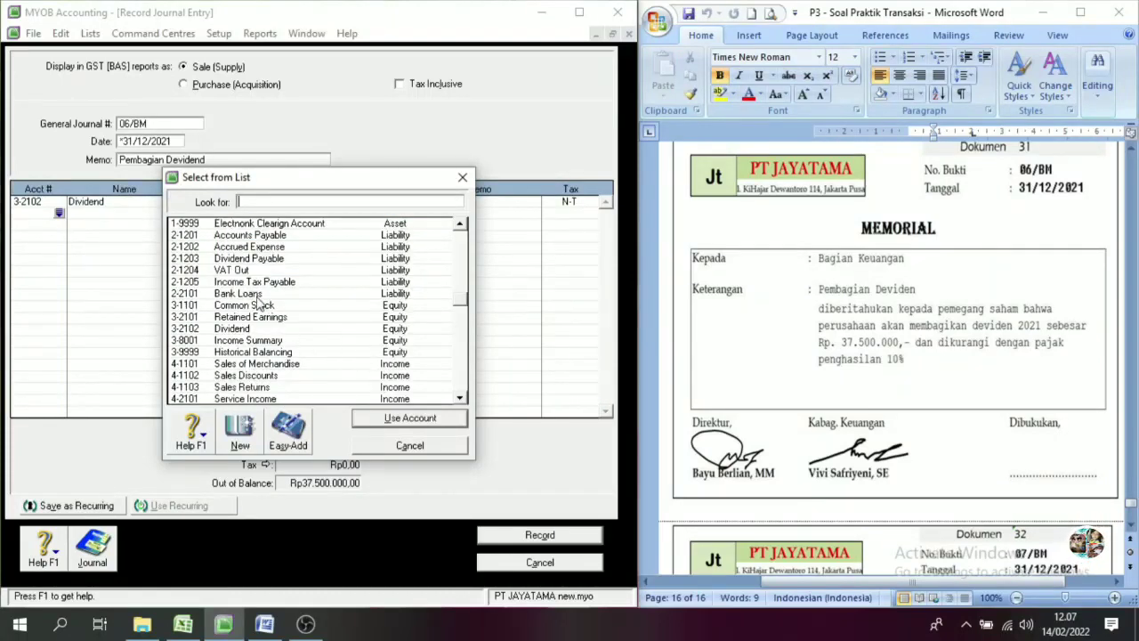
{"action": "left_click", "coordinate": [257, 259]}
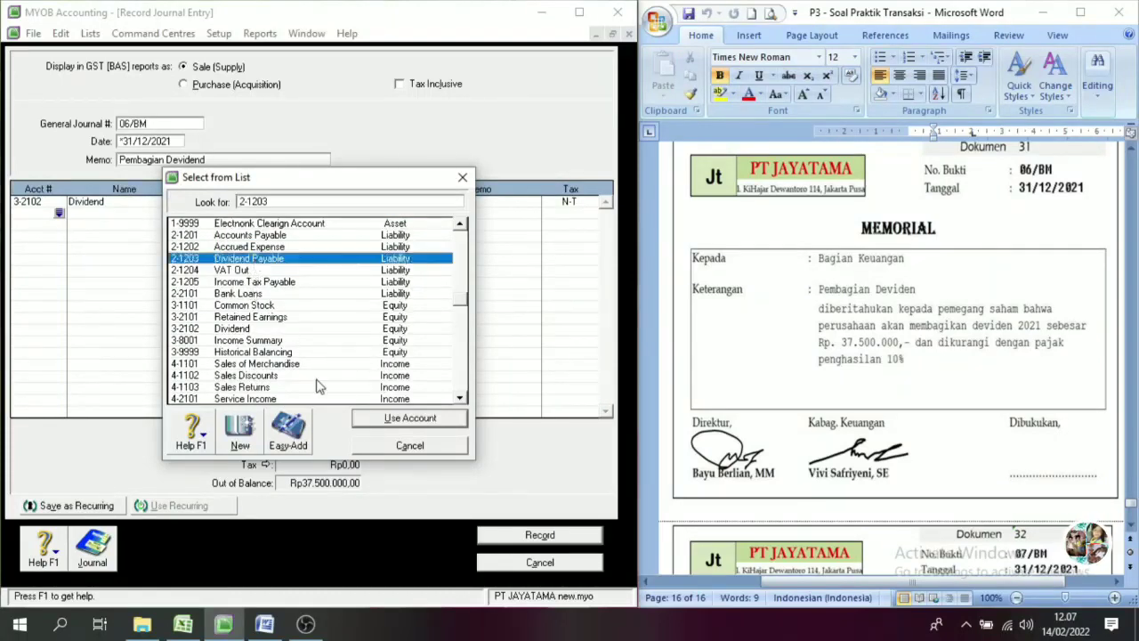
{"action": "left_click", "coordinate": [411, 418]}
{"action": "key", "text": "Tab"}
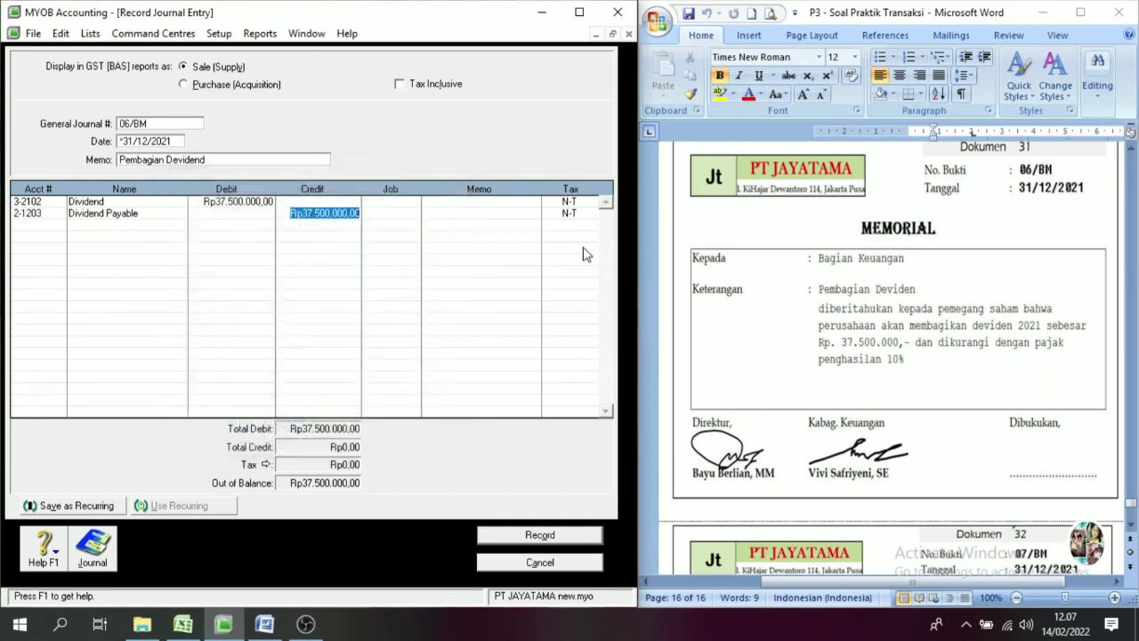
{"action": "key", "text": "Delete"}
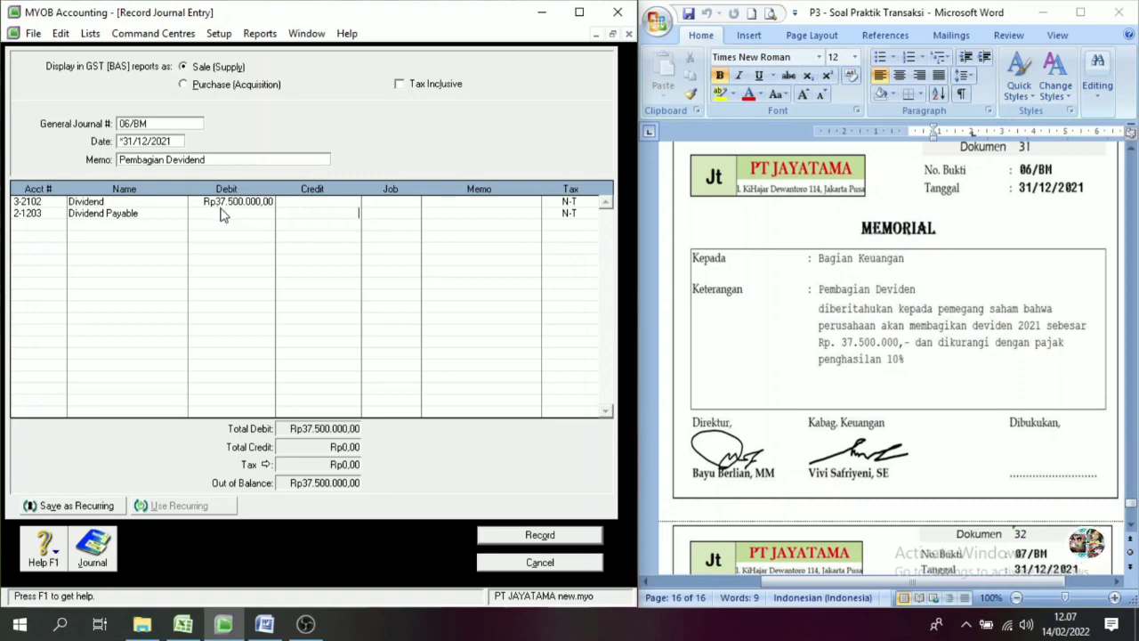
Add 2-1205 Income Tax Payable on a third line, ready for a credit amount.
{"action": "left_click", "coordinate": [25, 225]}
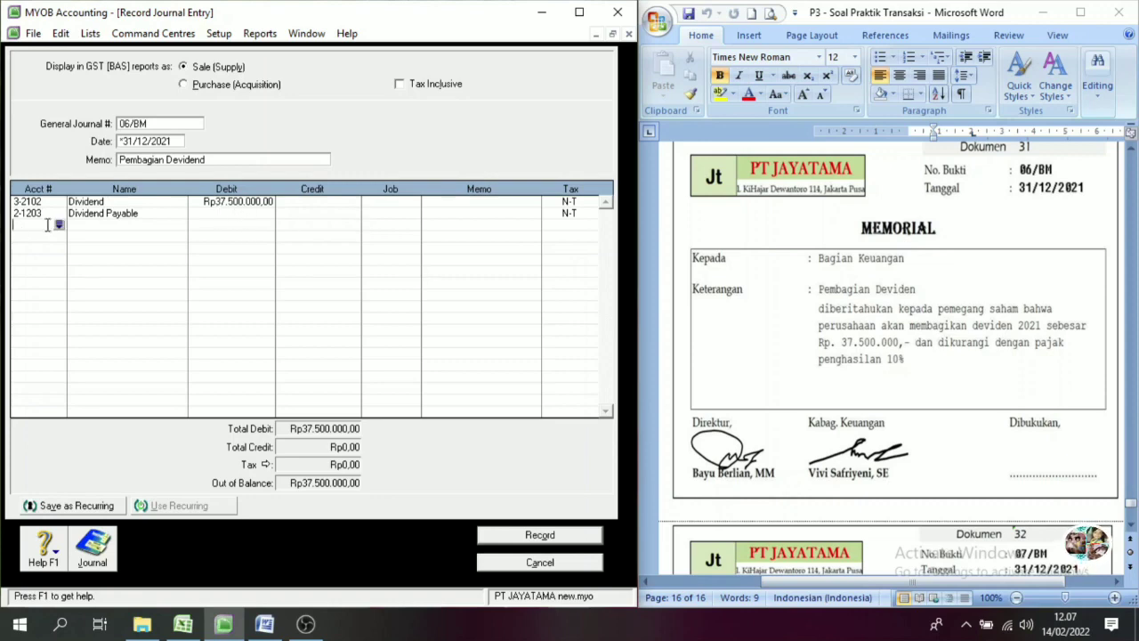
{"action": "left_click", "coordinate": [58, 224]}
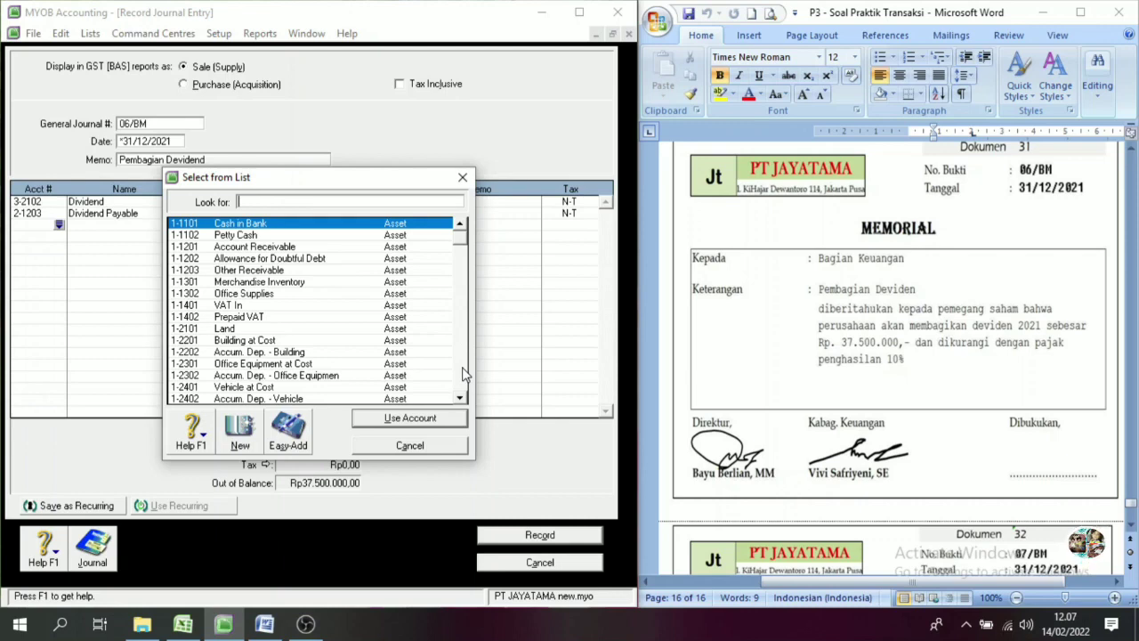
{"action": "type", "text": "2-1205"}
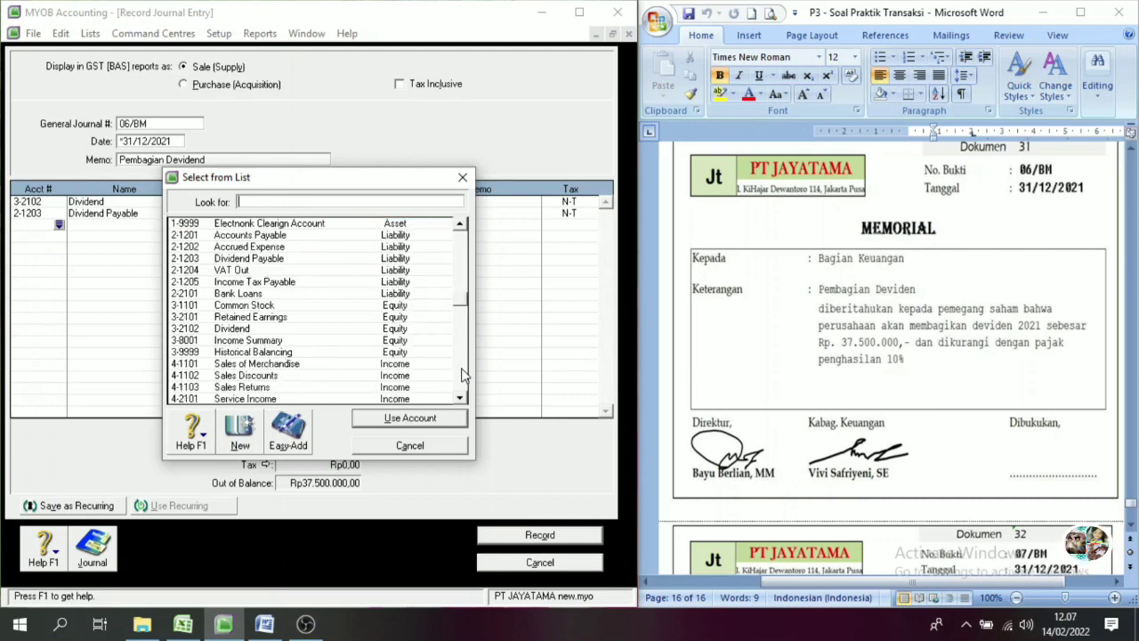
{"action": "left_click", "coordinate": [418, 418]}
{"action": "key", "text": "Tab"}
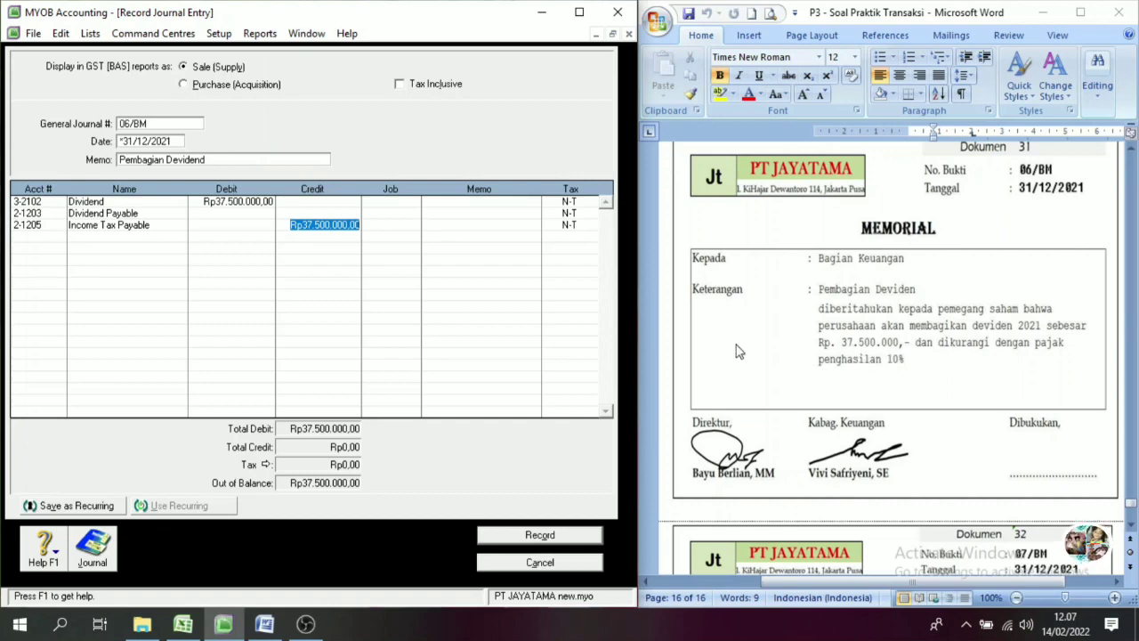
Credit Income Tax Payable Rp3.750.000, calculated as 10/100 × 37.500.000 with the calculator.
{"action": "right_click", "coordinate": [333, 220]}
{"action": "left_click", "coordinate": [405, 336]}
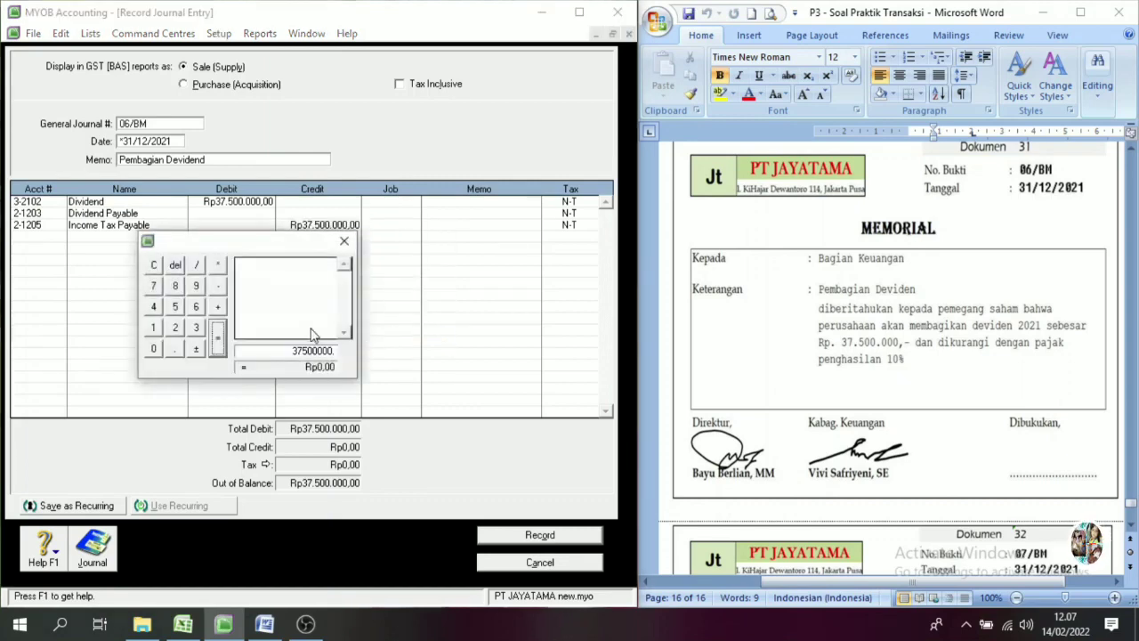
{"action": "left_click", "coordinate": [172, 264]}
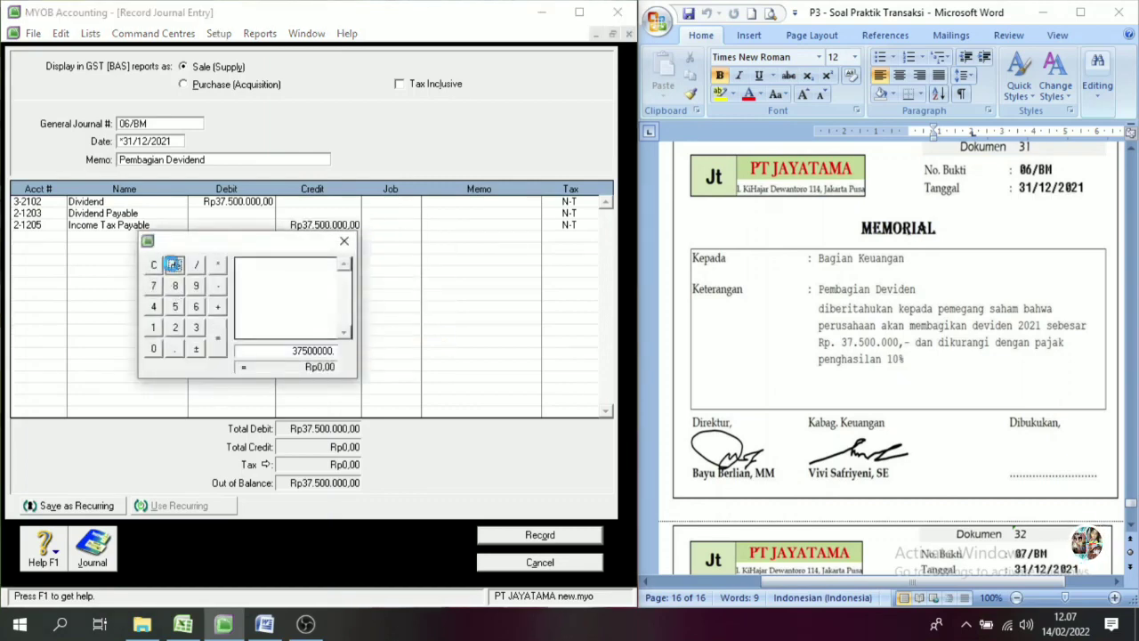
{"action": "left_click", "coordinate": [173, 264]}
{"action": "left_click", "coordinate": [173, 264]}
{"action": "left_click", "coordinate": [174, 264]}
{"action": "left_click", "coordinate": [153, 264]}
{"action": "left_click", "coordinate": [153, 328]}
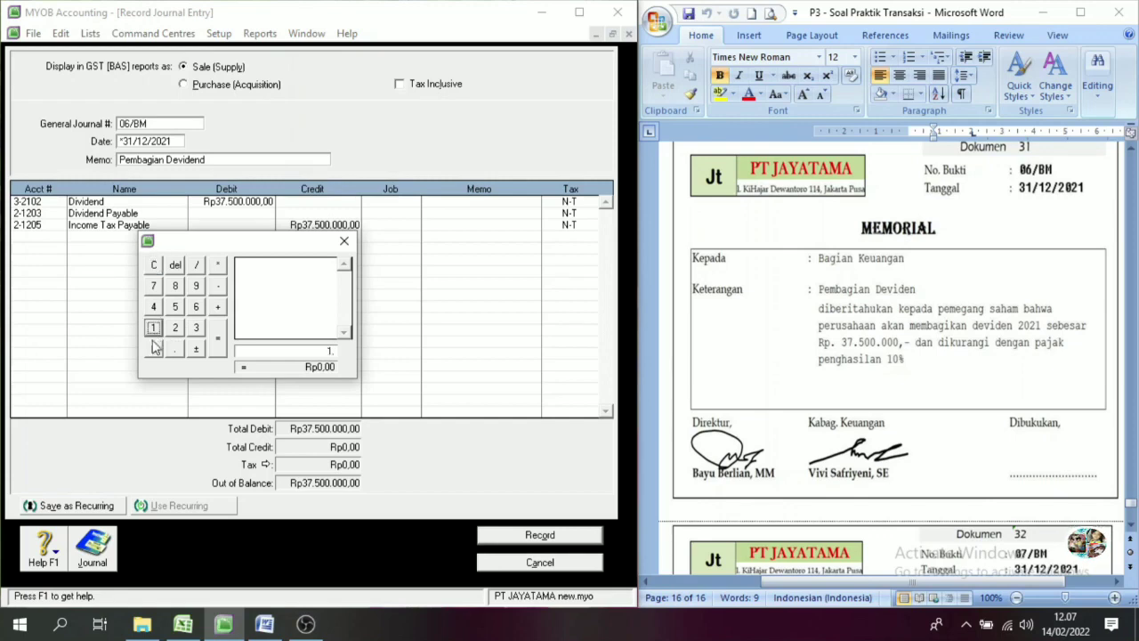
{"action": "left_click", "coordinate": [153, 348]}
{"action": "left_click", "coordinate": [195, 264]}
{"action": "left_click", "coordinate": [153, 327]}
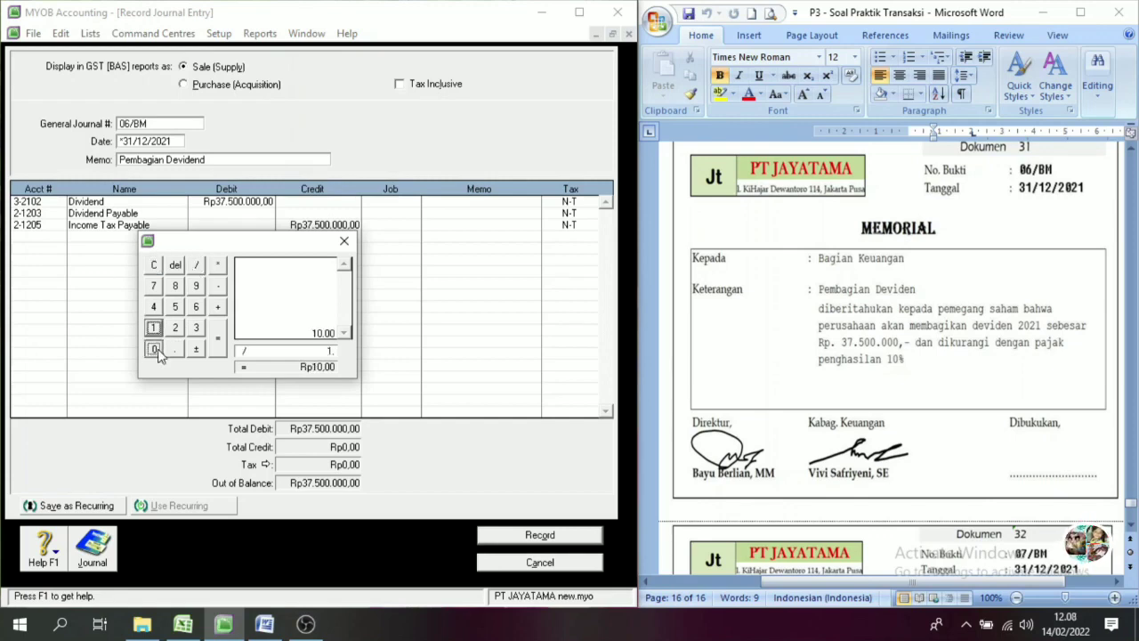
{"action": "left_click", "coordinate": [154, 349]}
{"action": "left_click", "coordinate": [154, 349]}
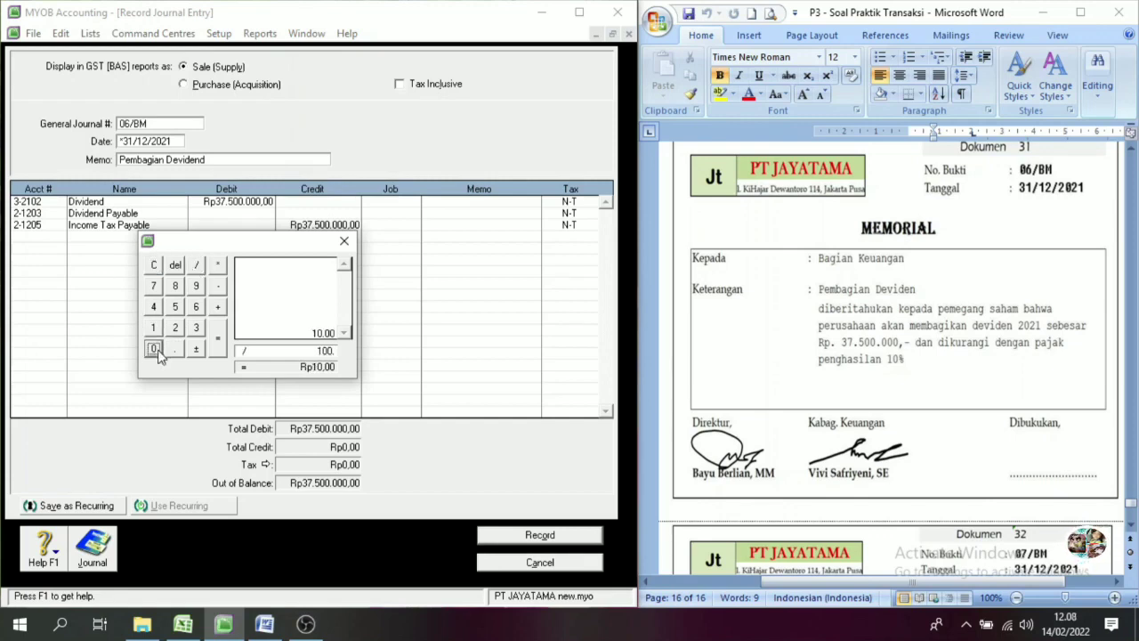
{"action": "left_click", "coordinate": [217, 264]}
{"action": "left_click", "coordinate": [196, 329]}
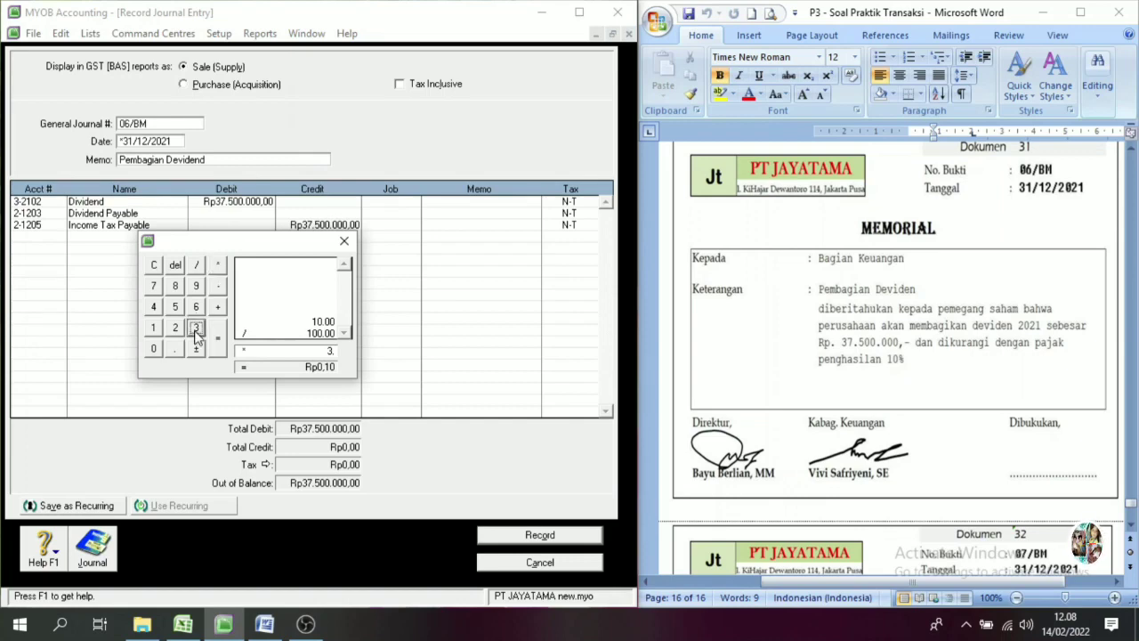
{"action": "left_click", "coordinate": [154, 285]}
{"action": "left_click", "coordinate": [174, 306]}
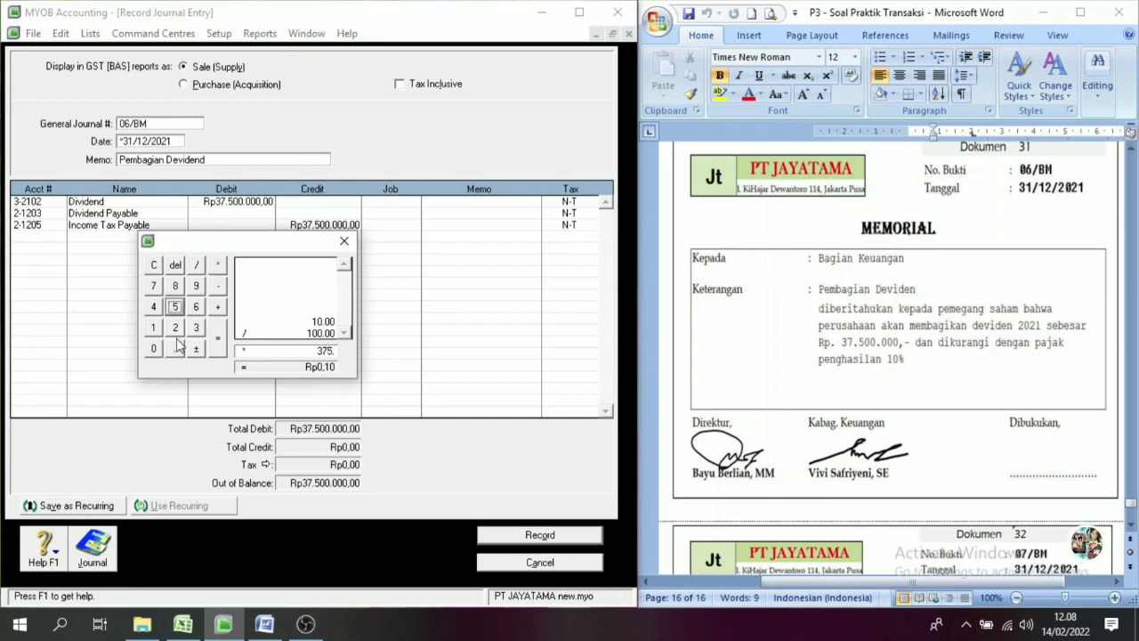
{"action": "left_click", "coordinate": [153, 349]}
{"action": "left_click", "coordinate": [154, 350]}
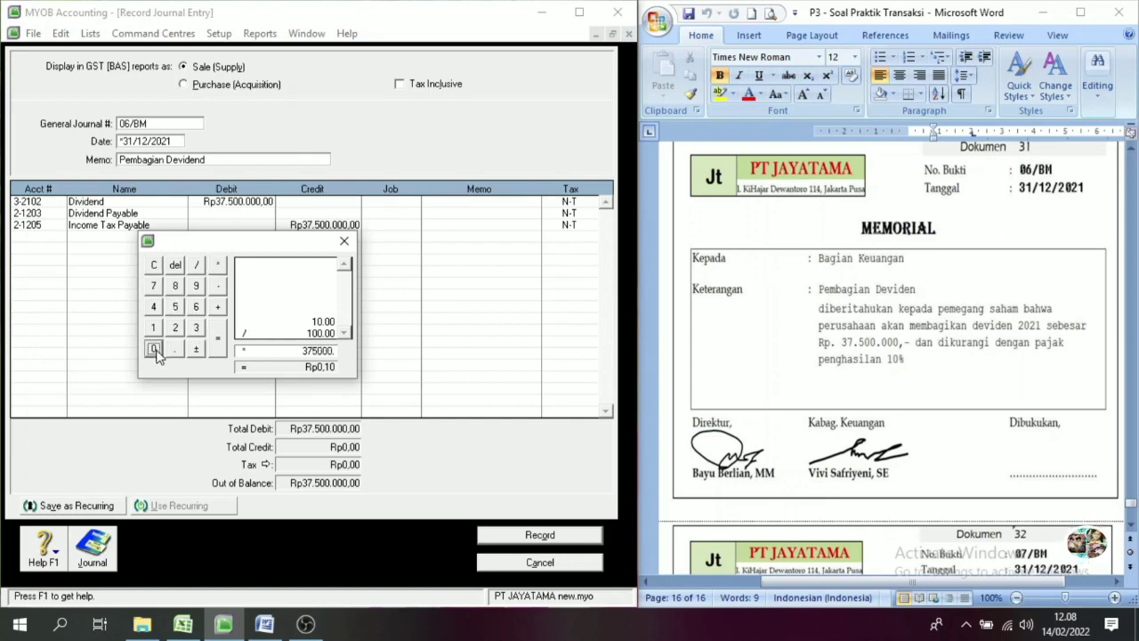
{"action": "left_click", "coordinate": [218, 348]}
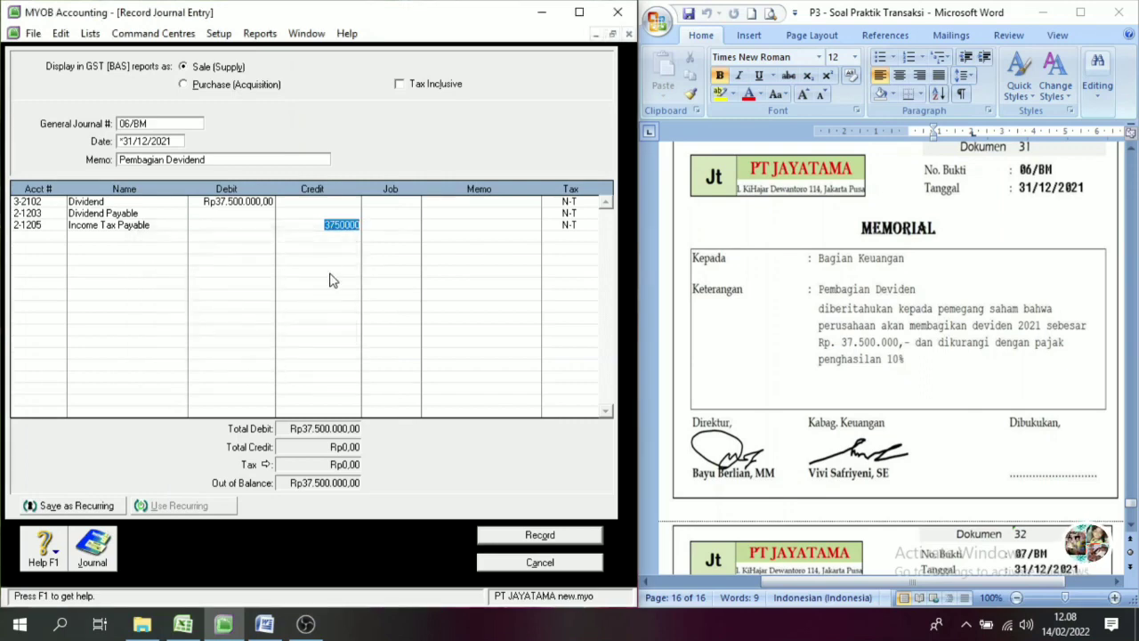
{"action": "key", "text": "Tab"}
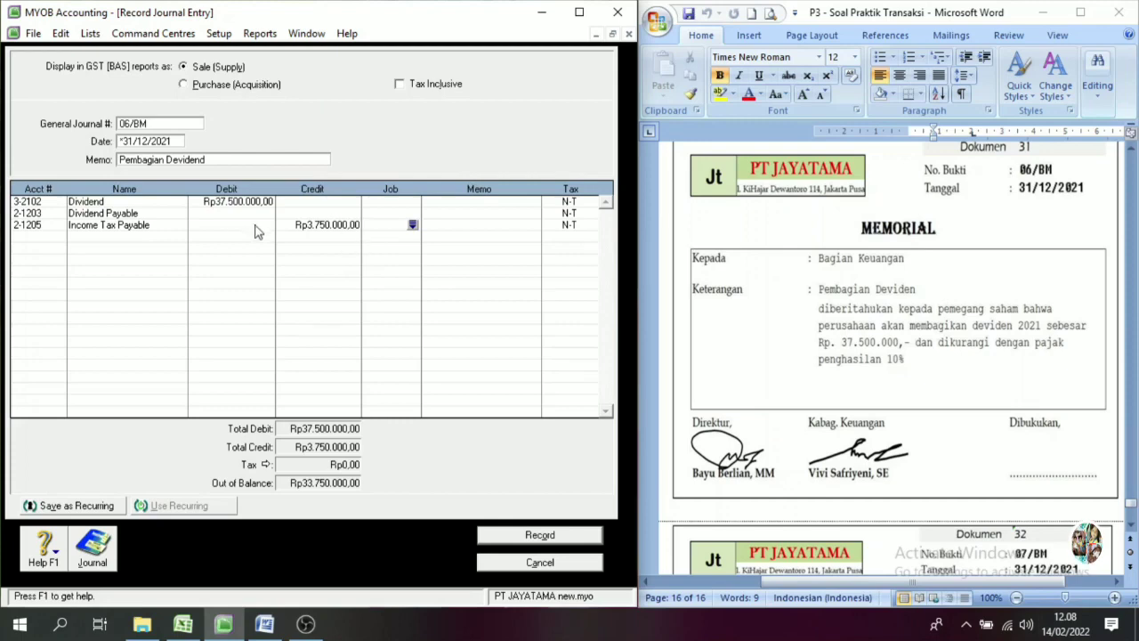
Give Dividend Payable the balancing Rp33.750.000 credit and record journal 06/BM.
{"action": "left_click", "coordinate": [205, 215]}
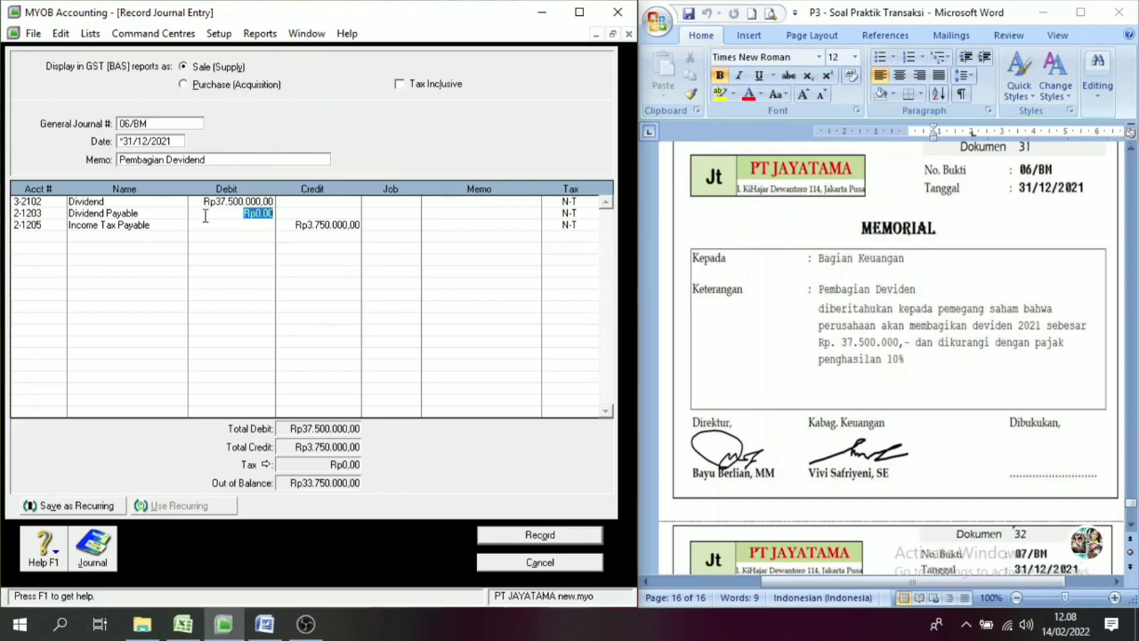
{"action": "key", "text": "Tab"}
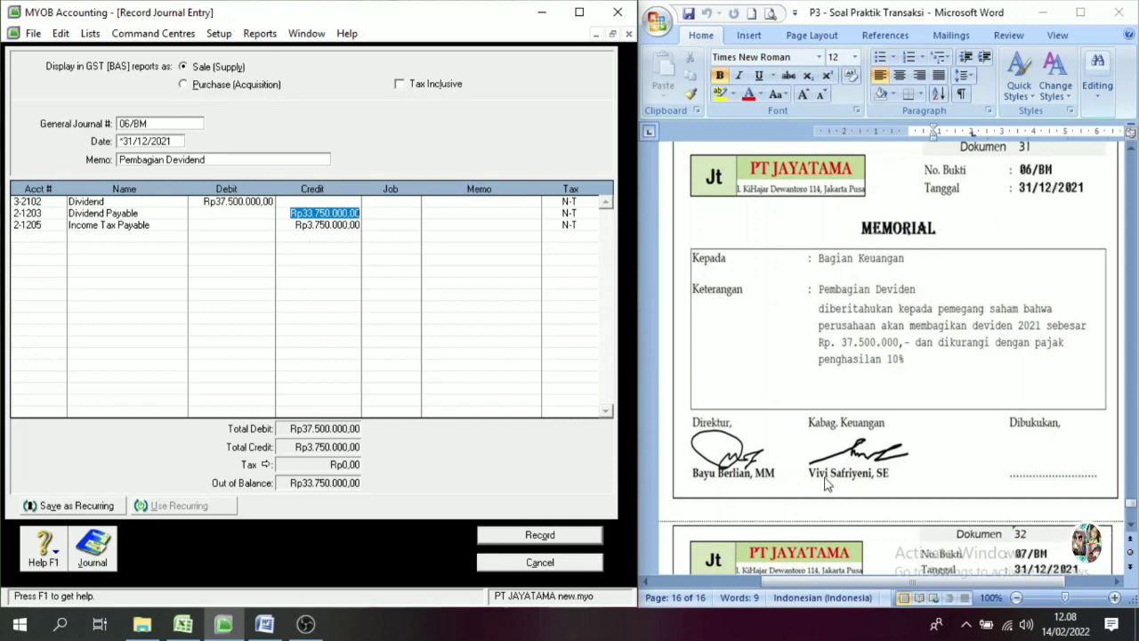
{"action": "left_click", "coordinate": [539, 537]}
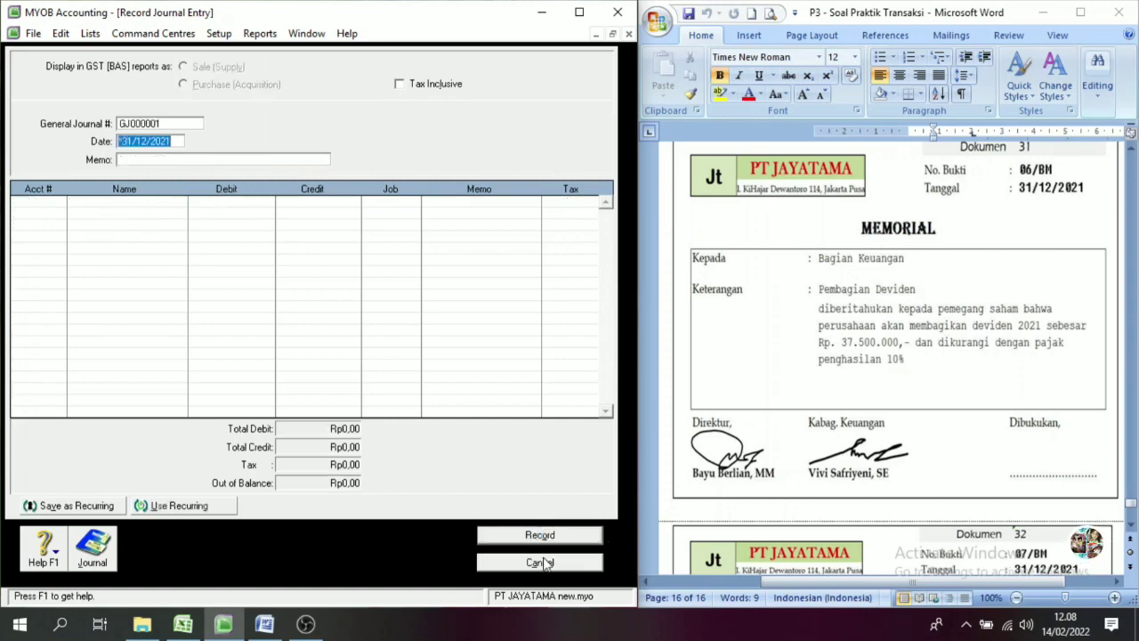
Following Dokumen 32, number the new journal 07/BM, dated 31/12/2021, with the memo 'Konversi Pajak'.
{"action": "left_click_drag", "start_coordinate": [1131, 521], "coordinate": [1131, 532]}
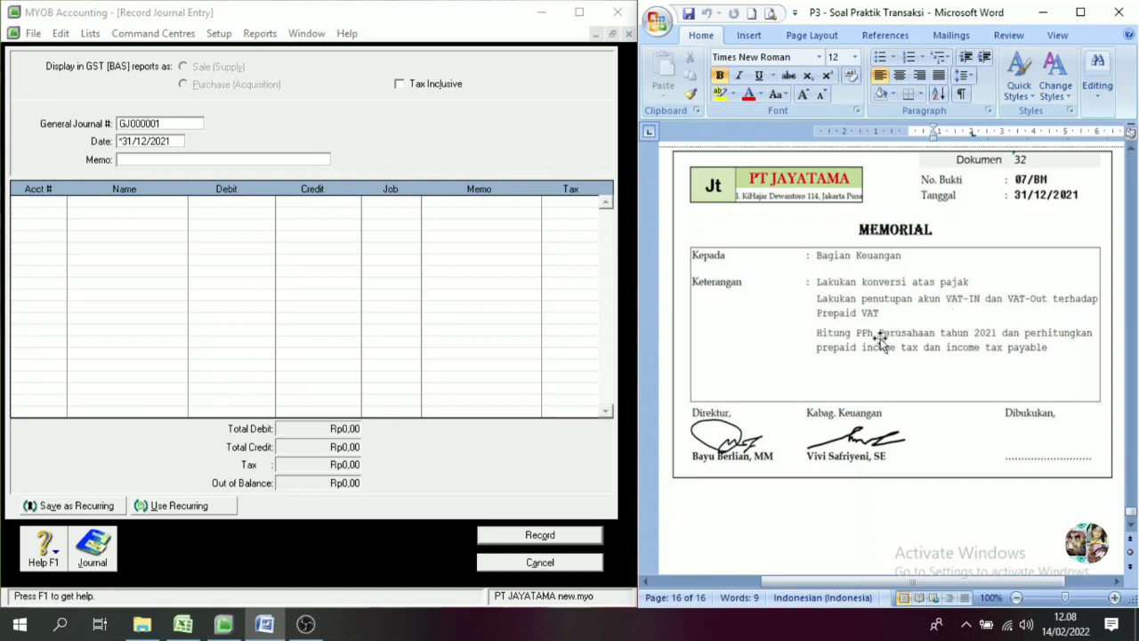
{"action": "left_click", "coordinate": [167, 124]}
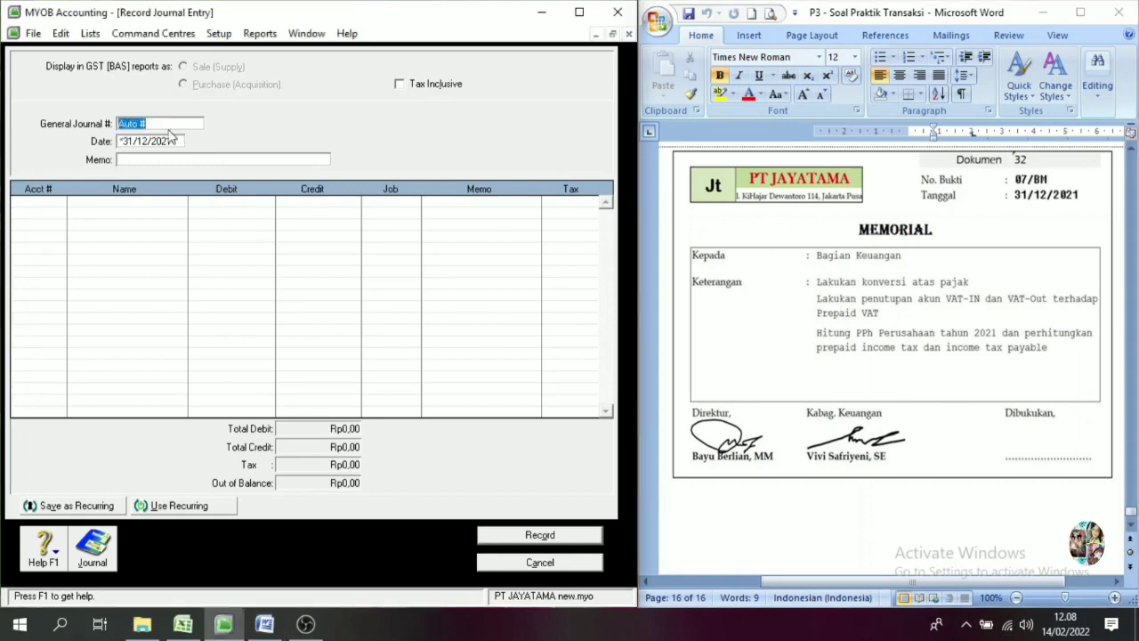
{"action": "type", "text": "07/BM"}
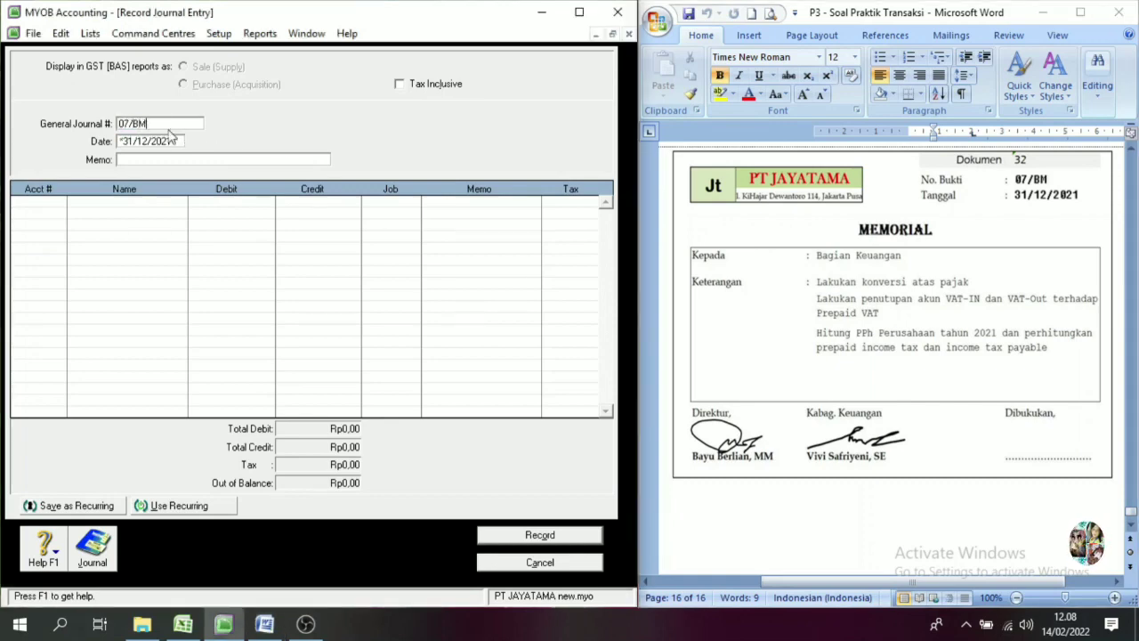
{"action": "key", "text": "Tab"}
{"action": "key", "text": "Tab"}
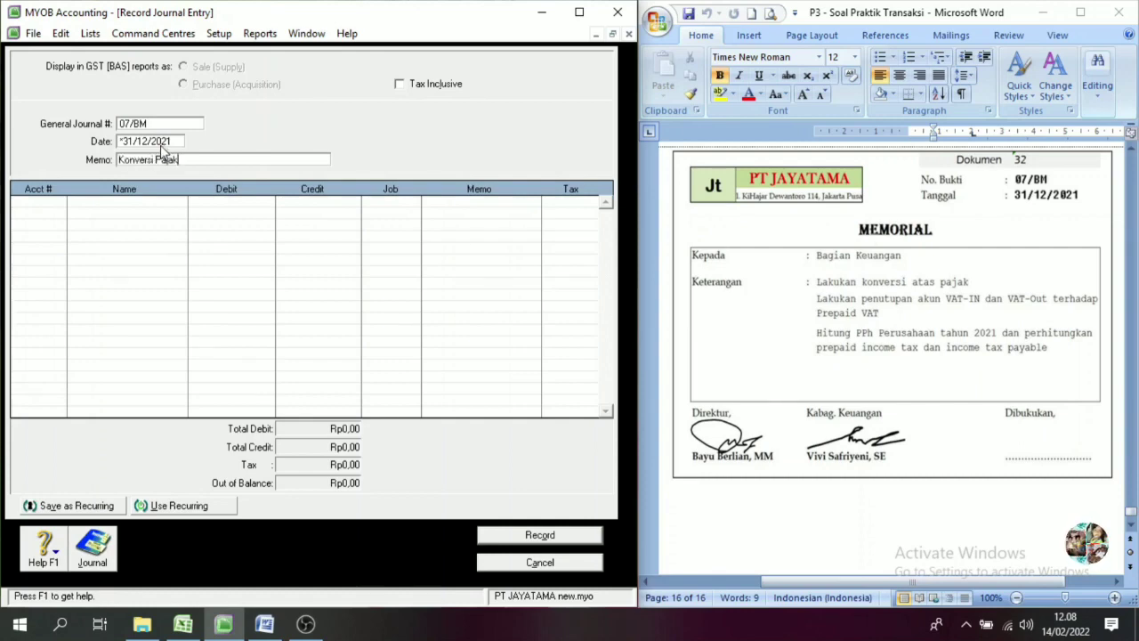
{"action": "key", "text": "Tab"}
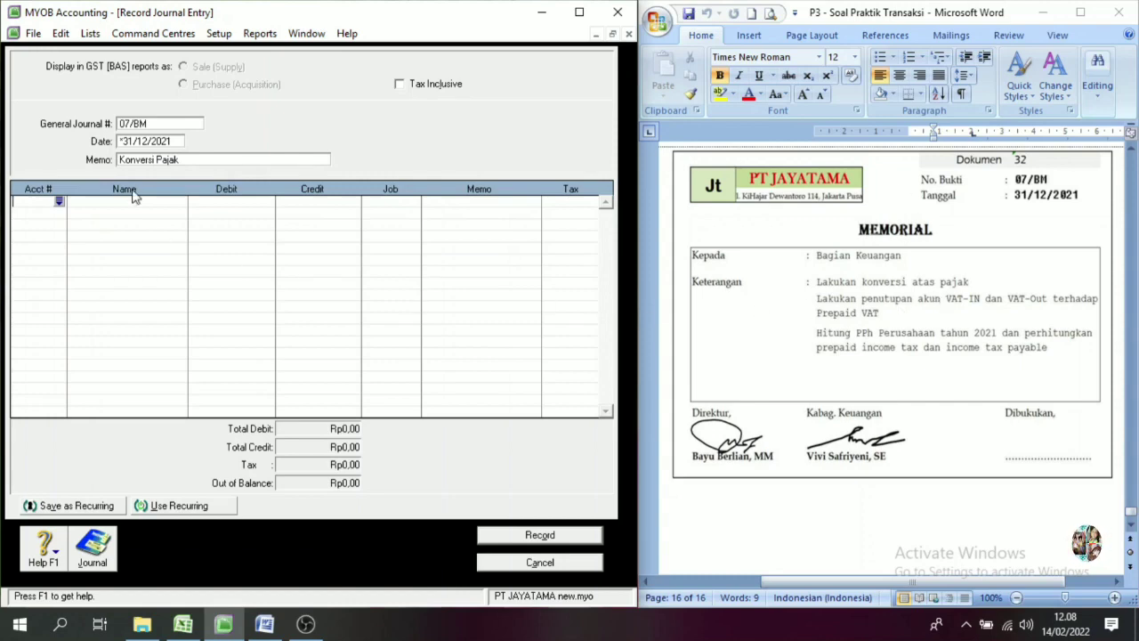
Check the Accounts List balances: 1-1401 VAT In Rp54.774.850,00 and 2-1204 VAT Out Rp71.706.250,00.
{"action": "left_click", "coordinate": [90, 34]}
{"action": "left_click", "coordinate": [111, 53]}
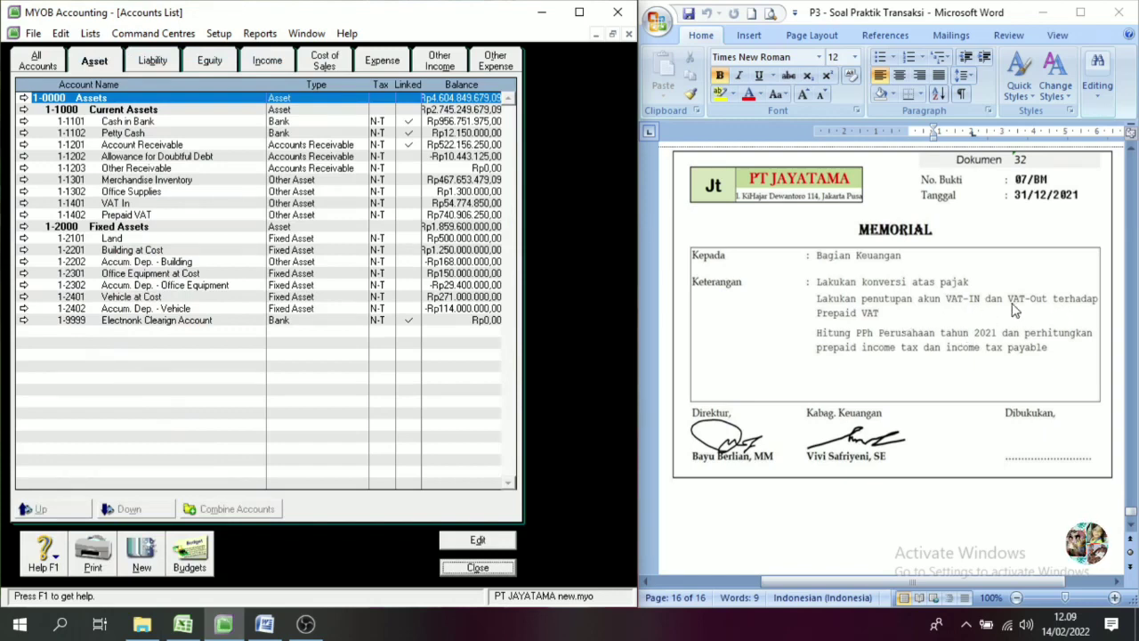
{"action": "left_click", "coordinate": [148, 205]}
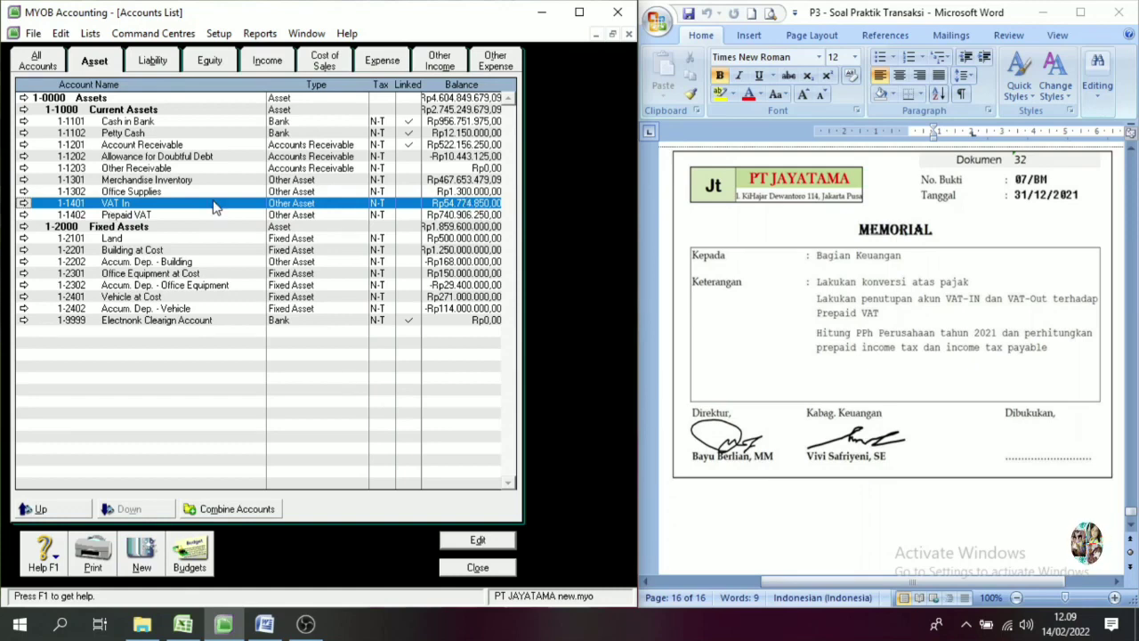
{"action": "left_click", "coordinate": [169, 66]}
{"action": "left_click", "coordinate": [139, 156]}
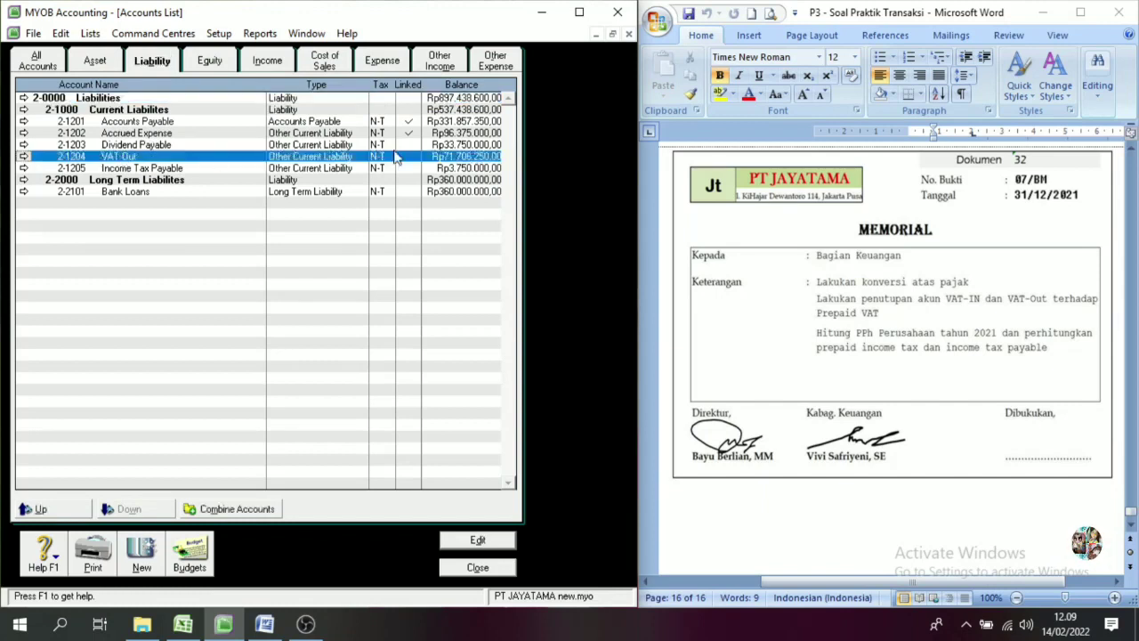
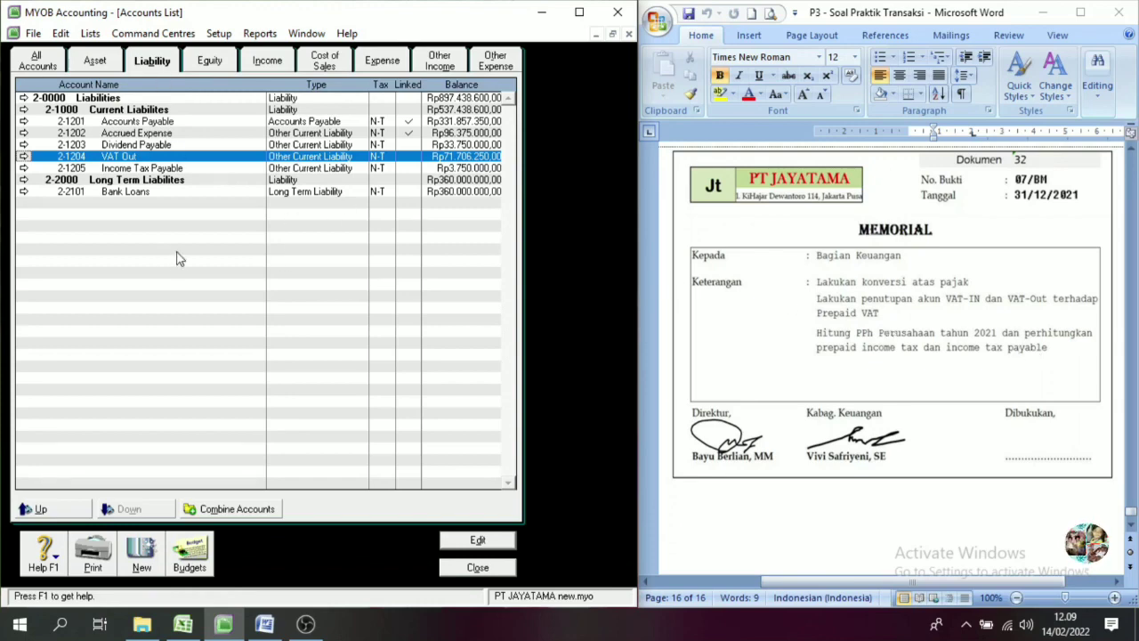
Close the Accounts List to get back to journal 07/BM dated 31/12/2021.
{"action": "left_click", "coordinate": [460, 576]}
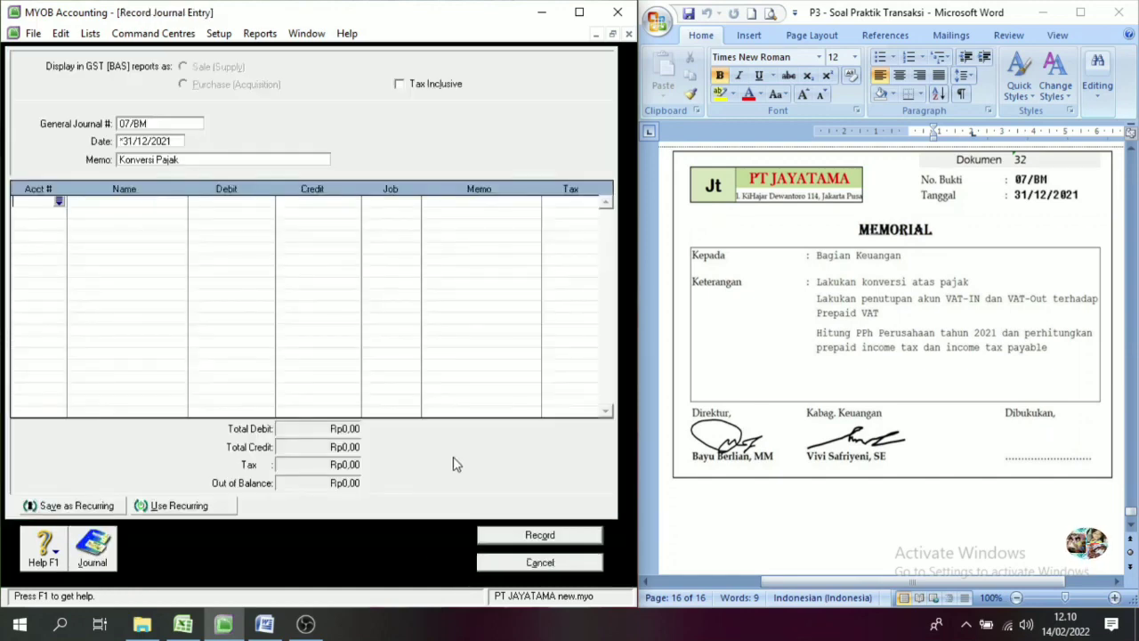
Put account 2-1204 VAT Out on the first line of journal 07/BM.
{"action": "left_click", "coordinate": [59, 202]}
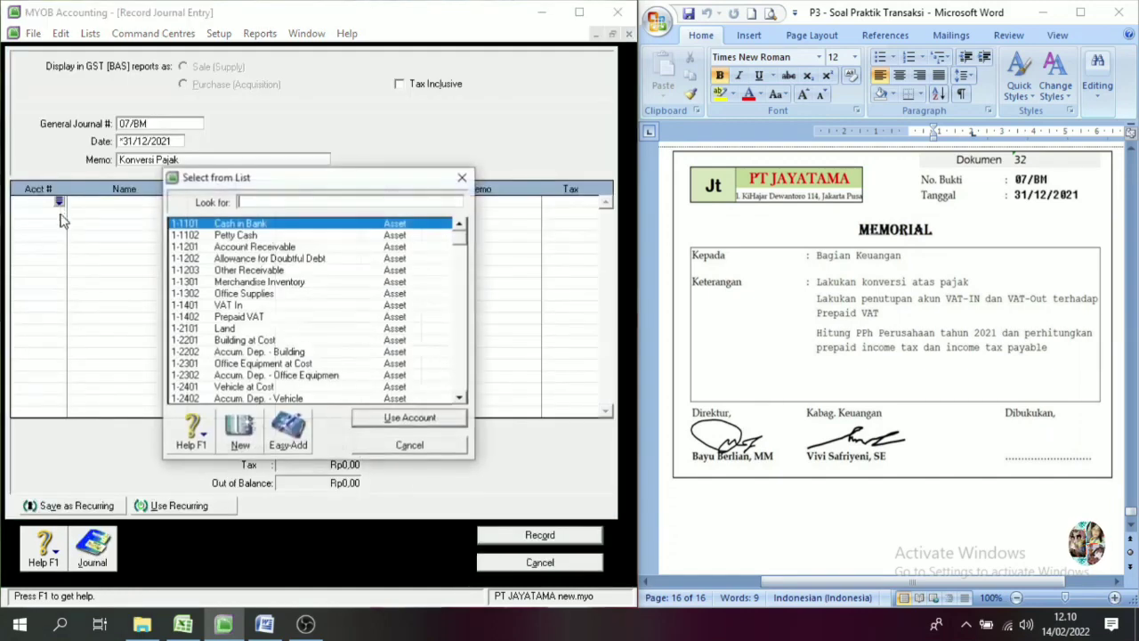
{"action": "left_click", "coordinate": [460, 397]}
{"action": "left_click", "coordinate": [459, 398]}
{"action": "left_click", "coordinate": [460, 398]}
{"action": "left_click", "coordinate": [460, 398]}
{"action": "left_click", "coordinate": [460, 398]}
{"action": "double_click", "coordinate": [460, 398]}
{"action": "double_click", "coordinate": [460, 398]}
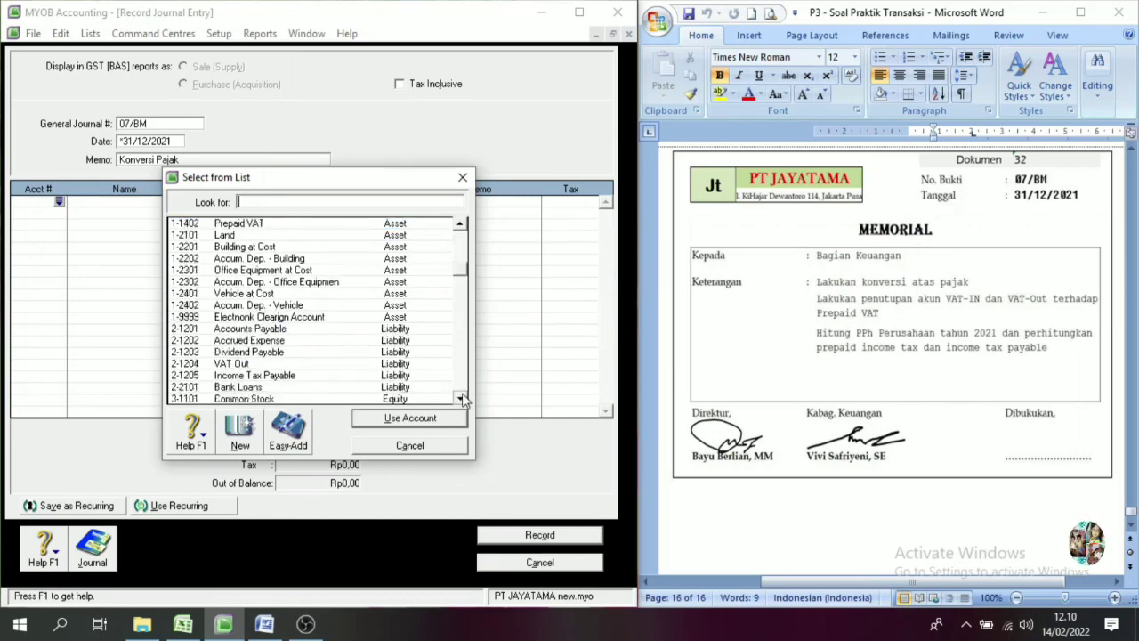
{"action": "double_click", "coordinate": [460, 397]}
{"action": "left_click", "coordinate": [247, 343]}
{"action": "left_click", "coordinate": [407, 420]}
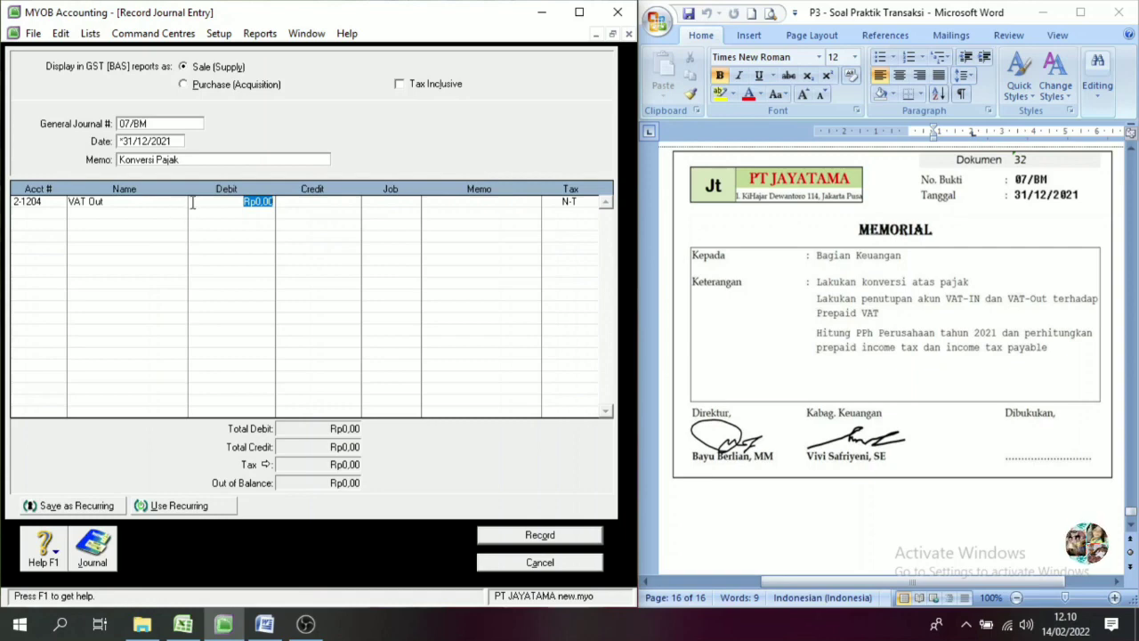
Check VAT Out's balance in the Accounts List, then debit it Rp71.706.250,00.
{"action": "left_click", "coordinate": [90, 34]}
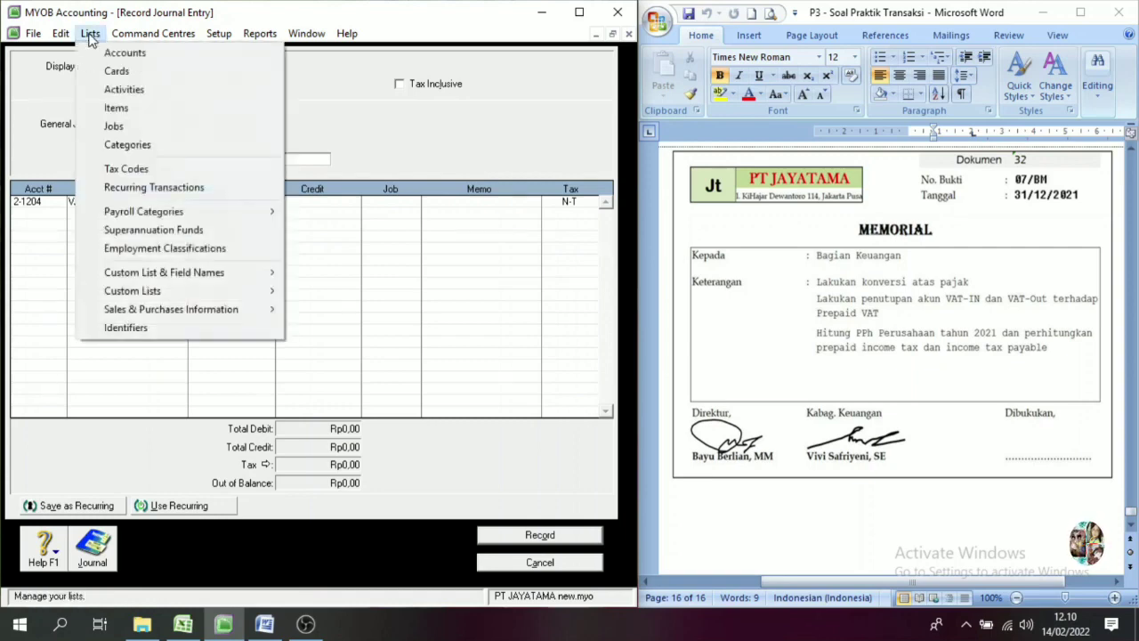
{"action": "left_click", "coordinate": [103, 53]}
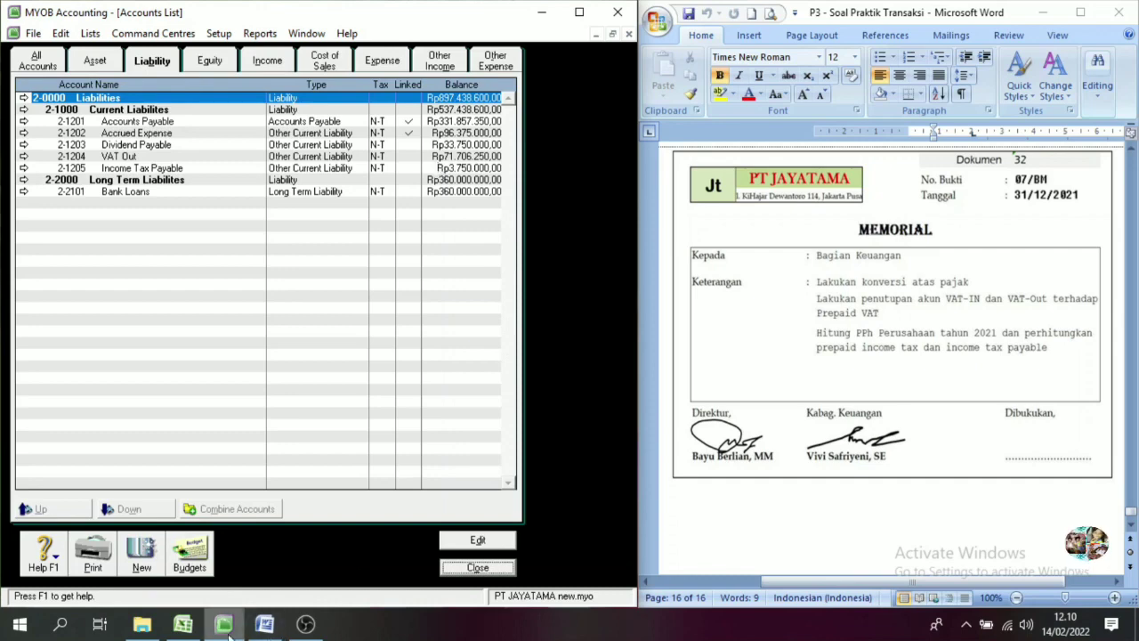
{"action": "left_click", "coordinate": [463, 570]}
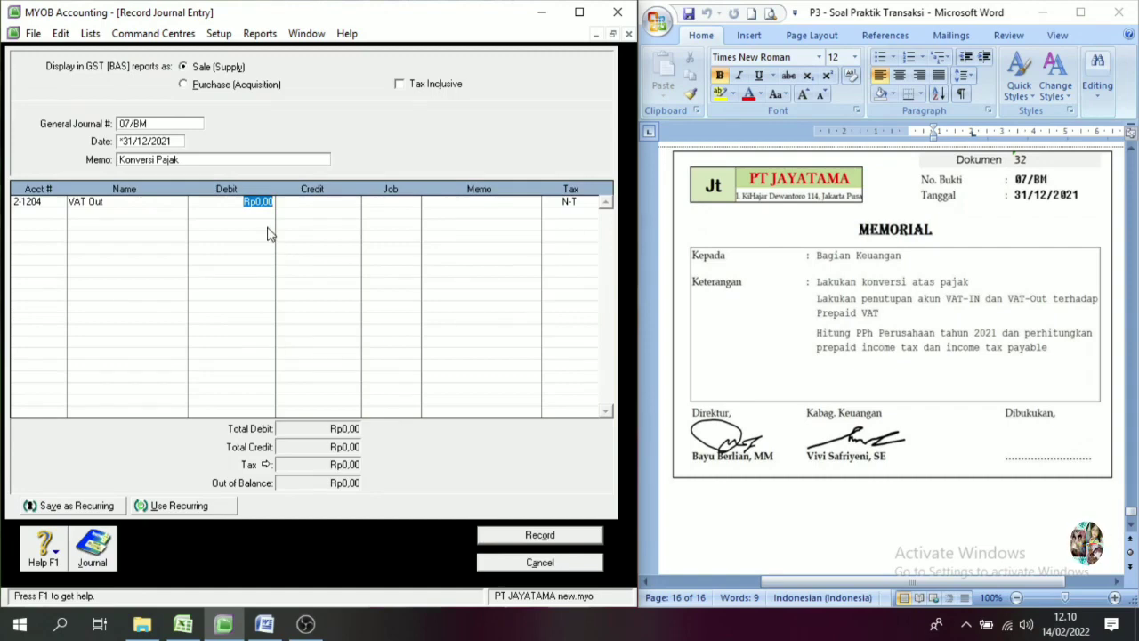
{"action": "type", "text": "71706"}
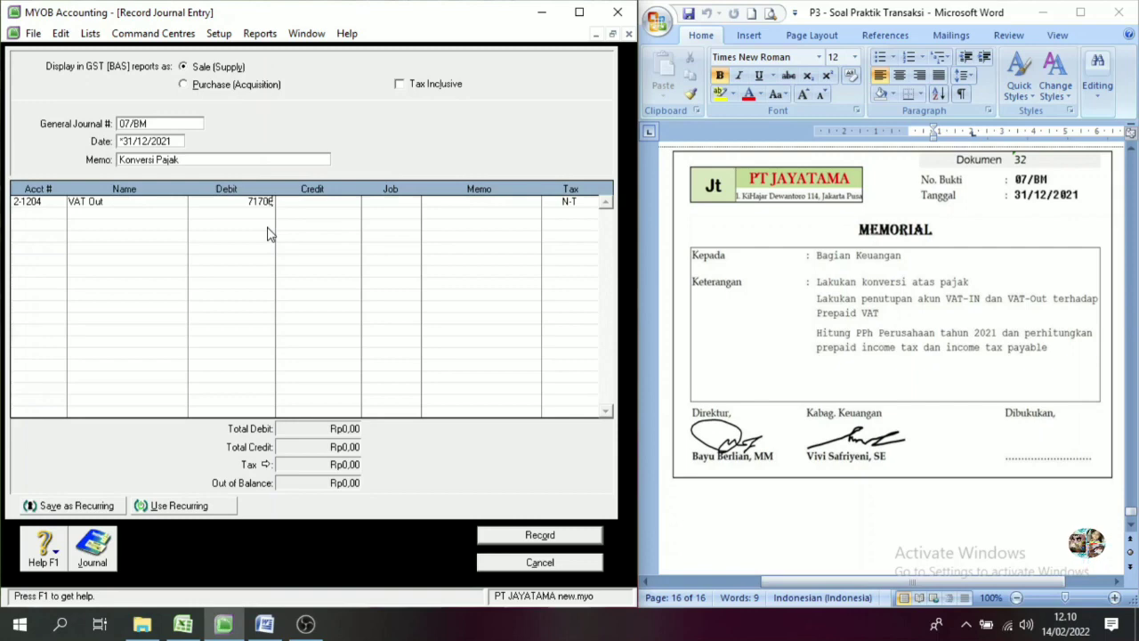
{"action": "type", "text": "1.706.250"}
{"action": "key", "text": "Tab"}
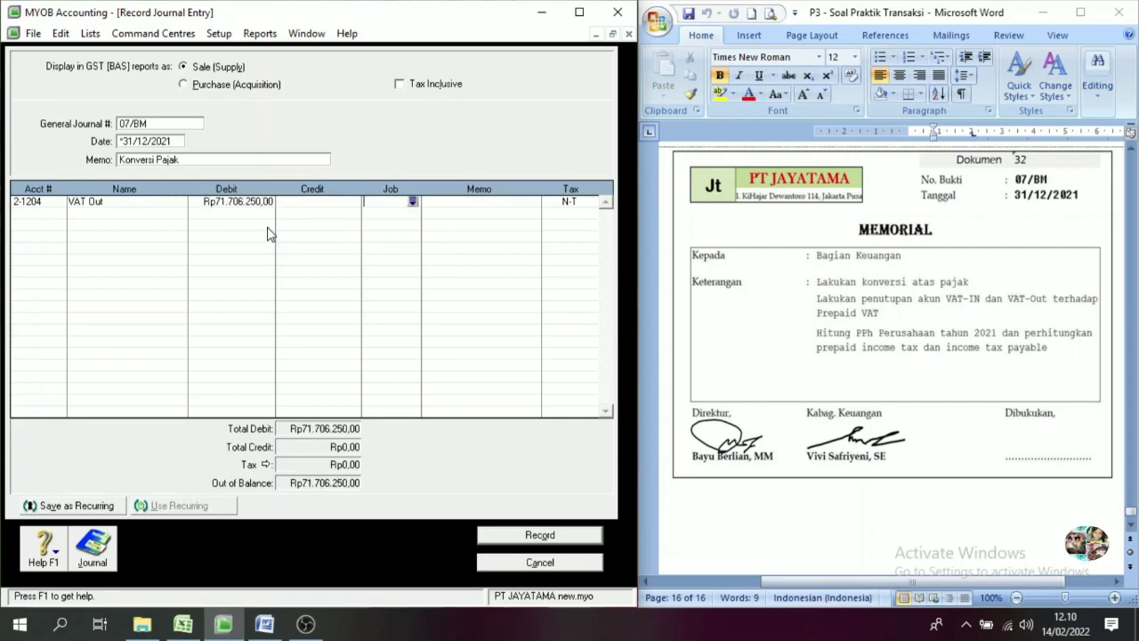
Add account 1-1401 VAT In as the journal's second line.
{"action": "left_click", "coordinate": [27, 214]}
{"action": "left_click", "coordinate": [58, 214]}
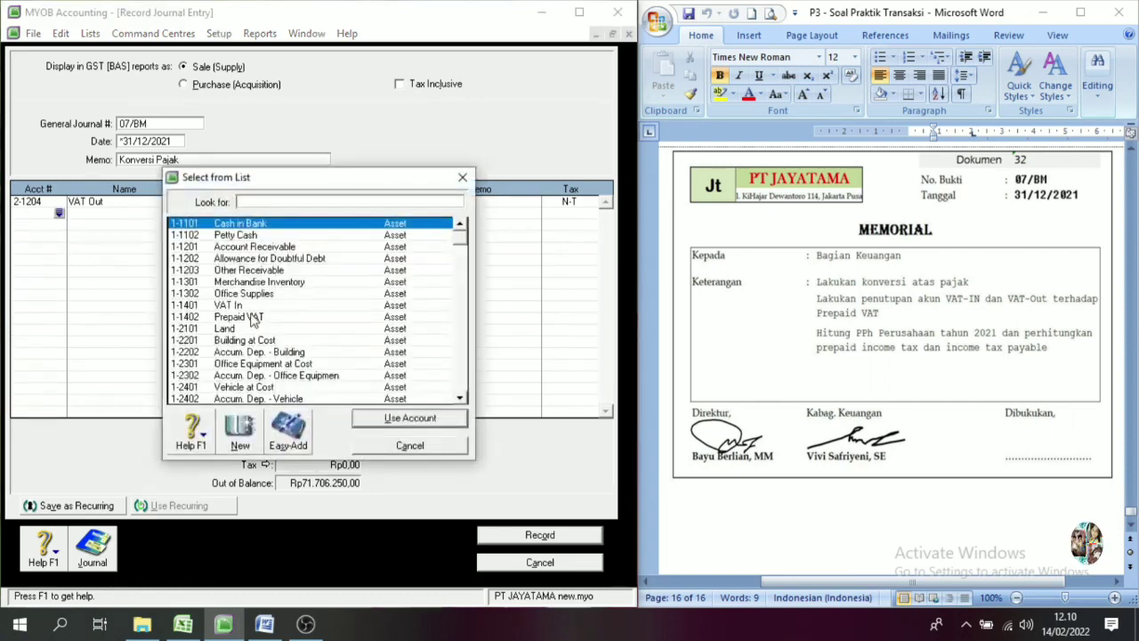
{"action": "type", "text": "1-1401"}
{"action": "left_click", "coordinate": [394, 419]}
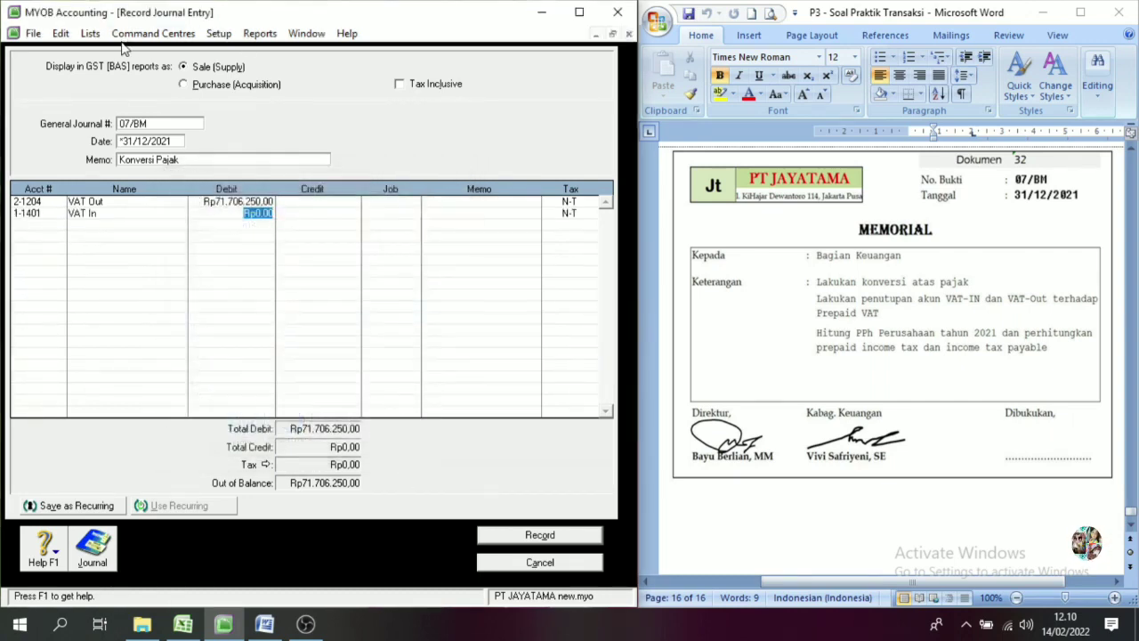
Confirm VAT In's balance in the asset accounts list, then credit it Rp54.774.850,00.
{"action": "left_click", "coordinate": [90, 33]}
{"action": "left_click", "coordinate": [117, 48]}
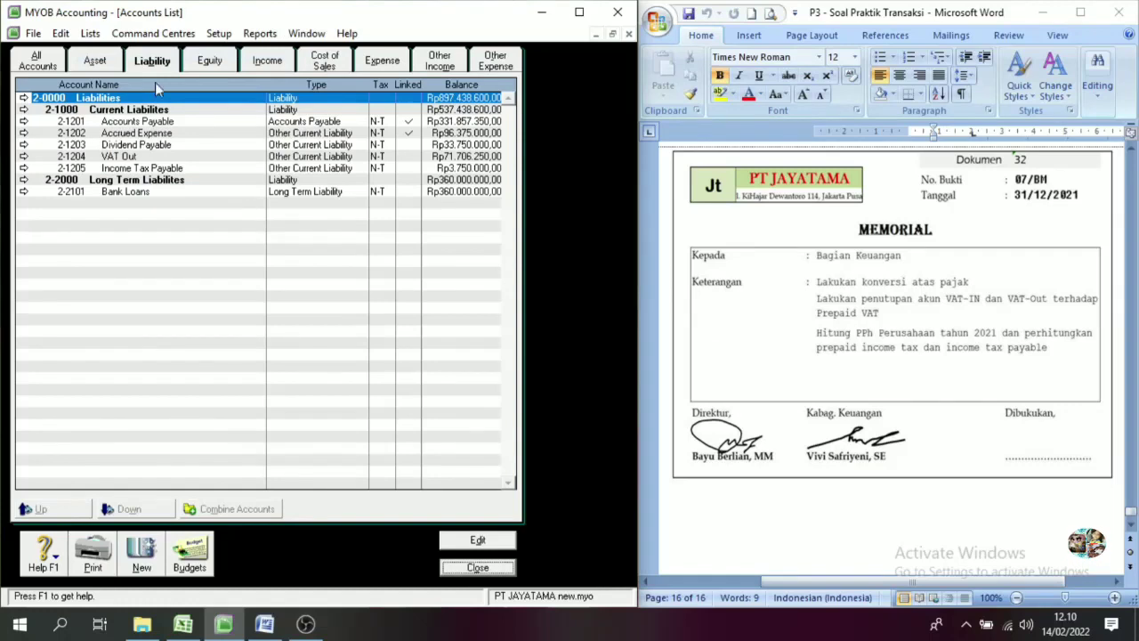
{"action": "left_click", "coordinate": [94, 60]}
{"action": "left_click", "coordinate": [143, 203]}
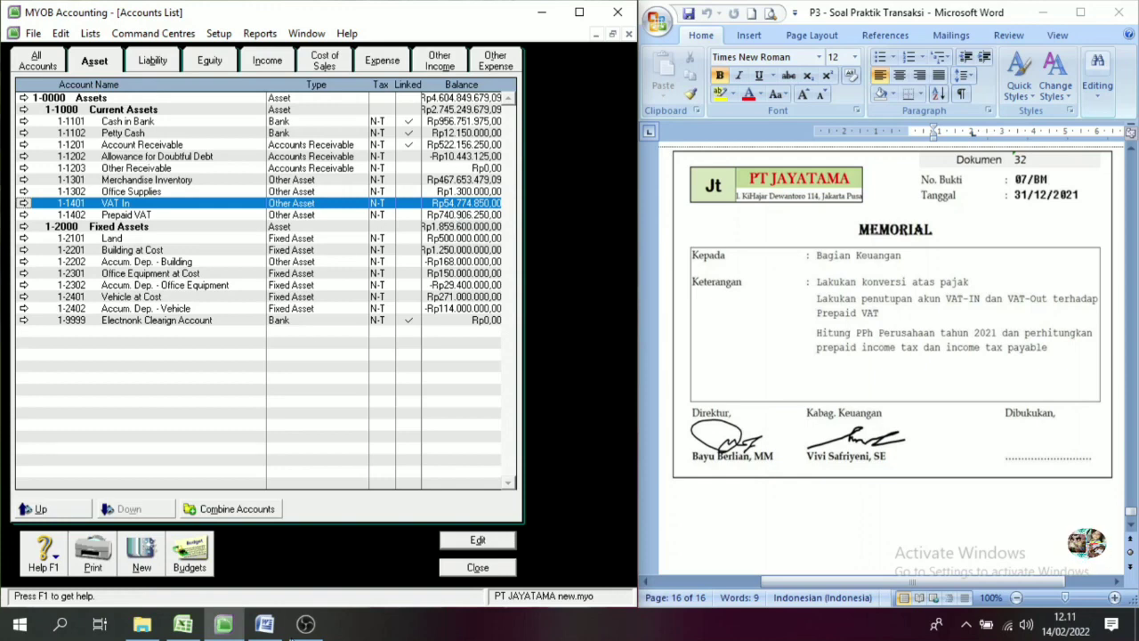
{"action": "left_click", "coordinate": [473, 569]}
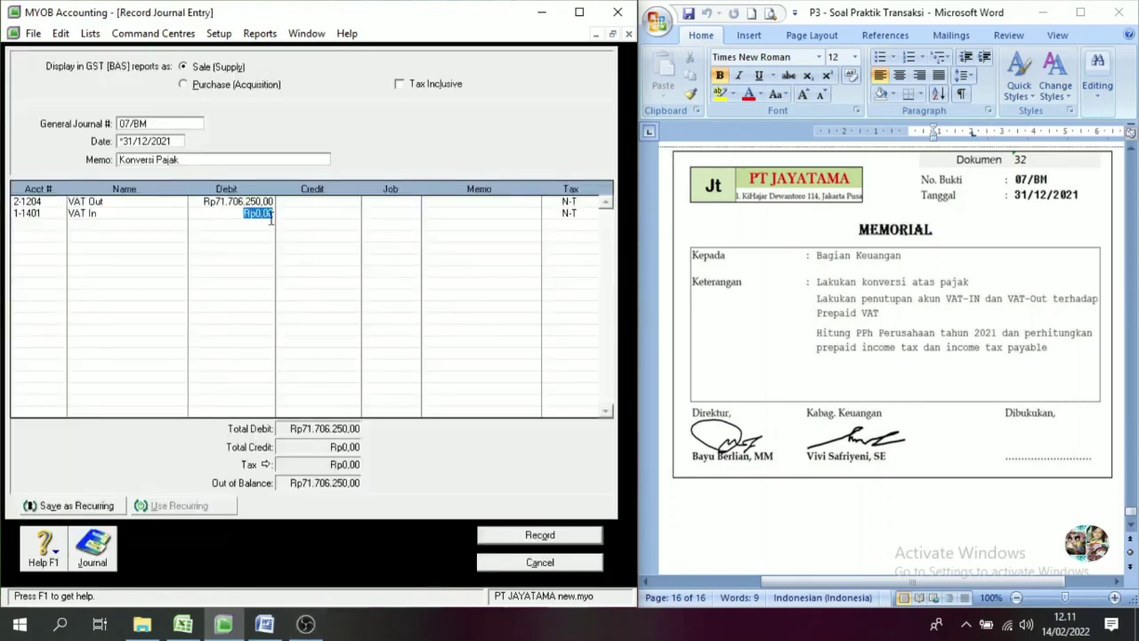
{"action": "key", "text": "Tab"}
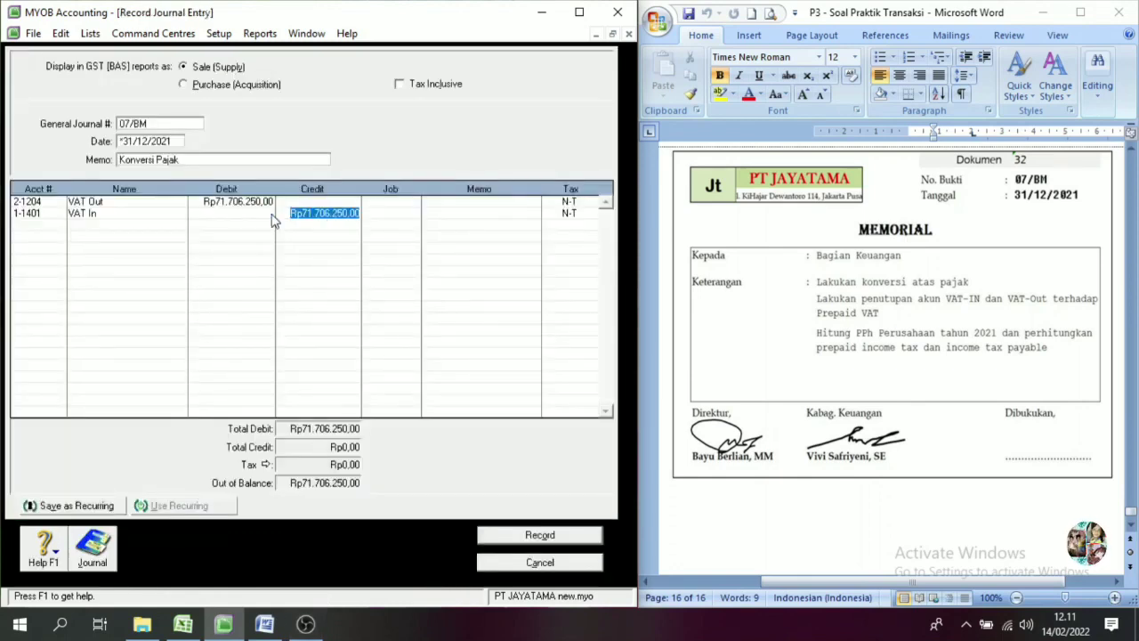
{"action": "type", "text": "54774"}
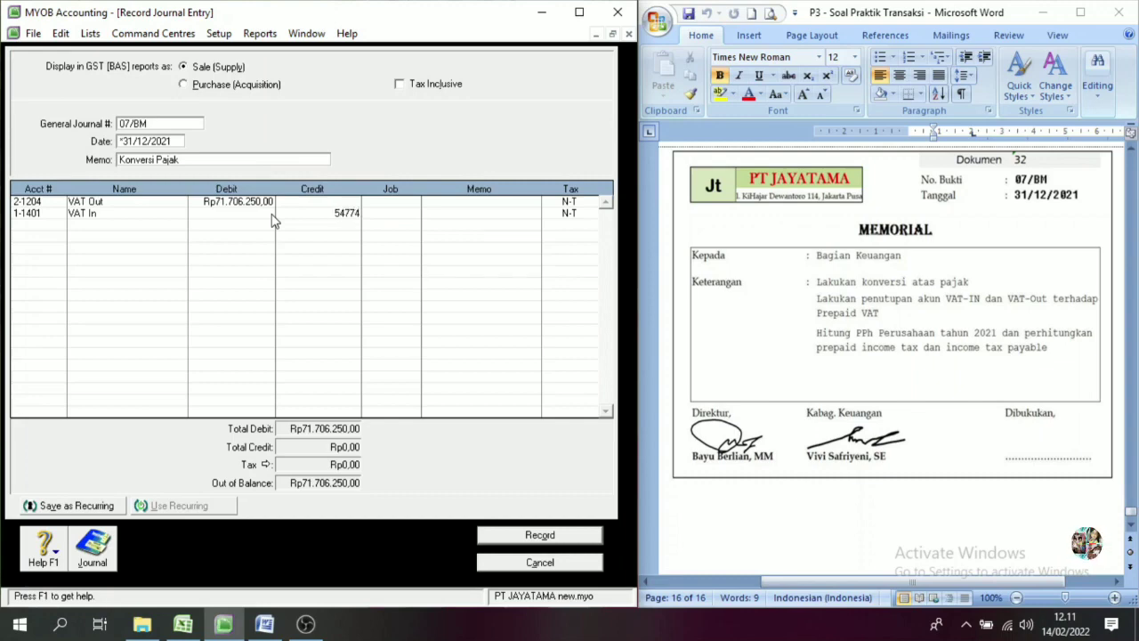
{"action": "type", "text": ".774.85"}
{"action": "type", "text": "0"}
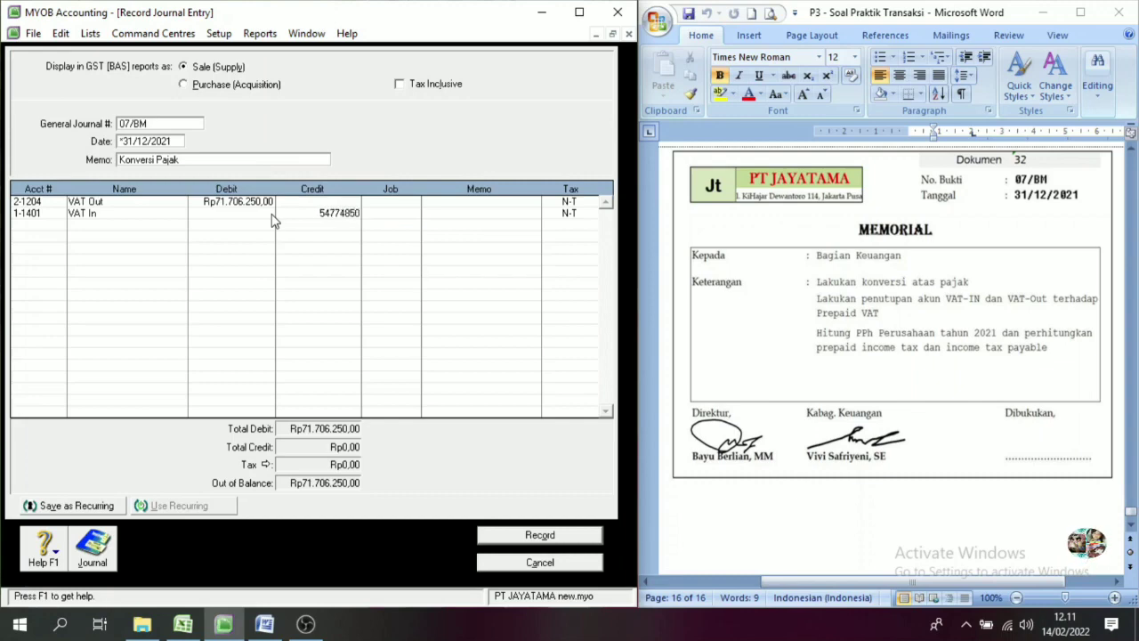
{"action": "key", "text": "Tab"}
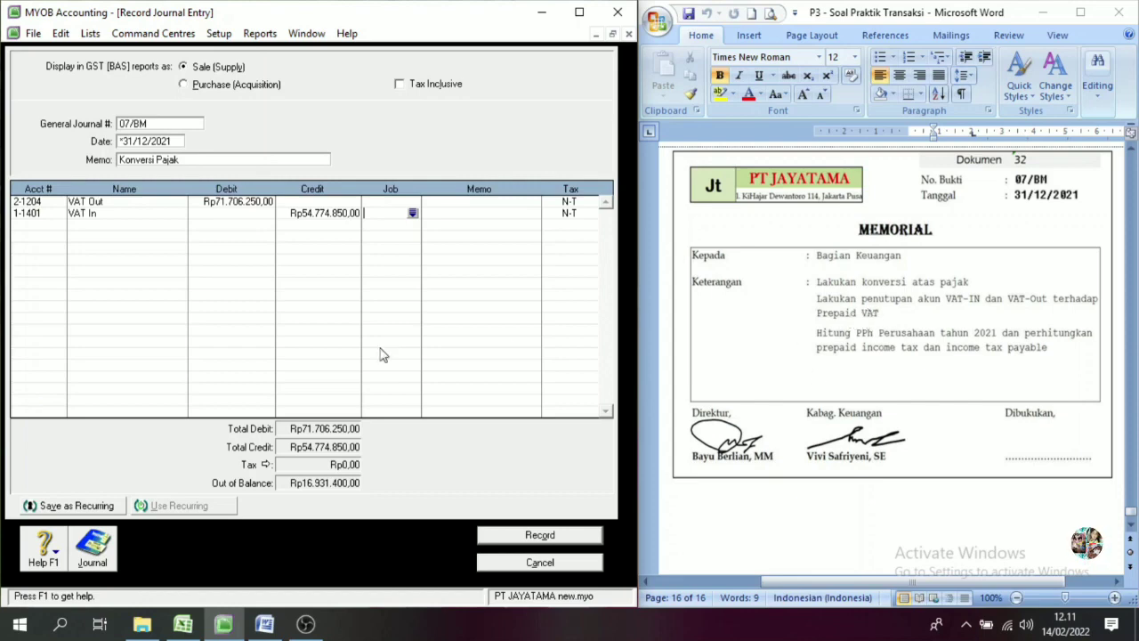
Add 1-1402 Prepaid VAT crediting Rp16.931.400,00 and record the balanced journal 07/BM.
{"action": "left_click", "coordinate": [225, 205]}
{"action": "left_click", "coordinate": [307, 215]}
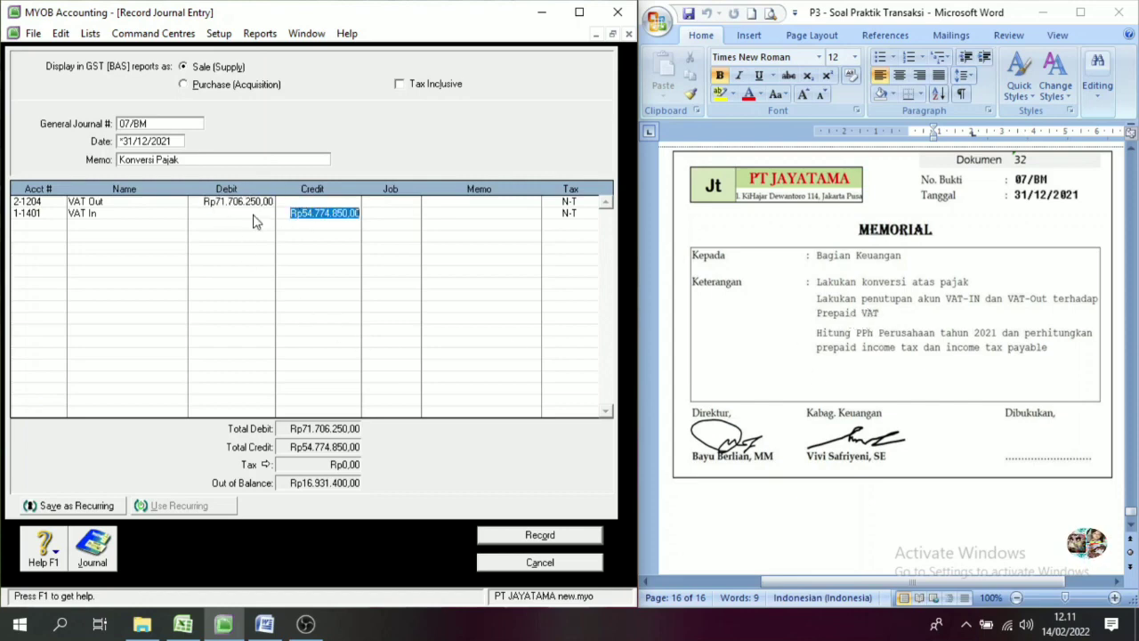
{"action": "left_click", "coordinate": [47, 225]}
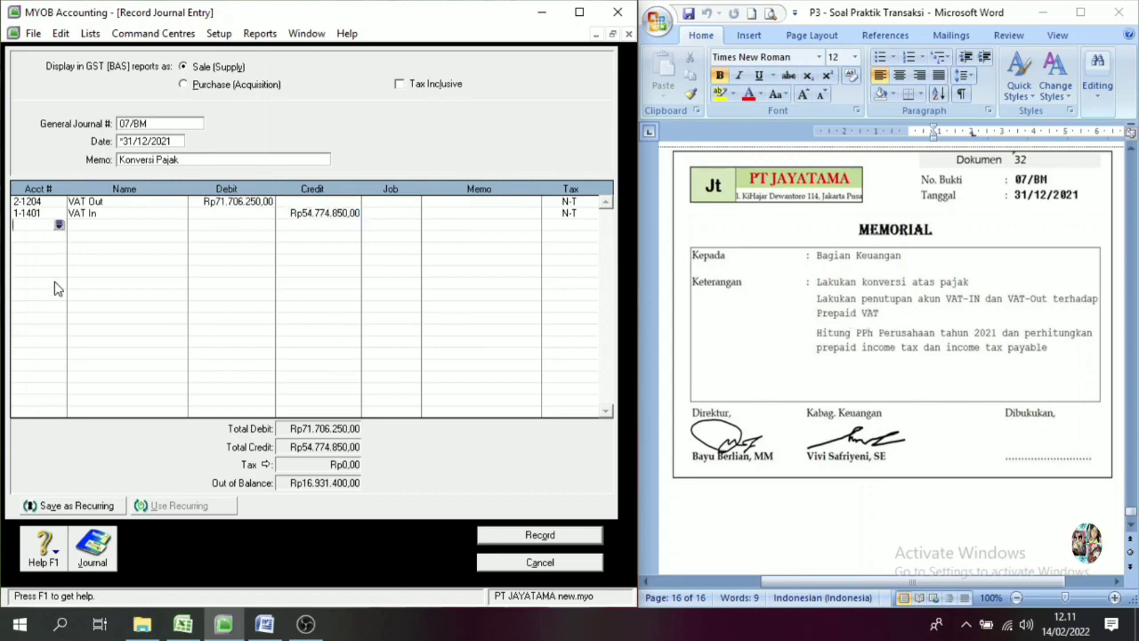
{"action": "left_click", "coordinate": [59, 226]}
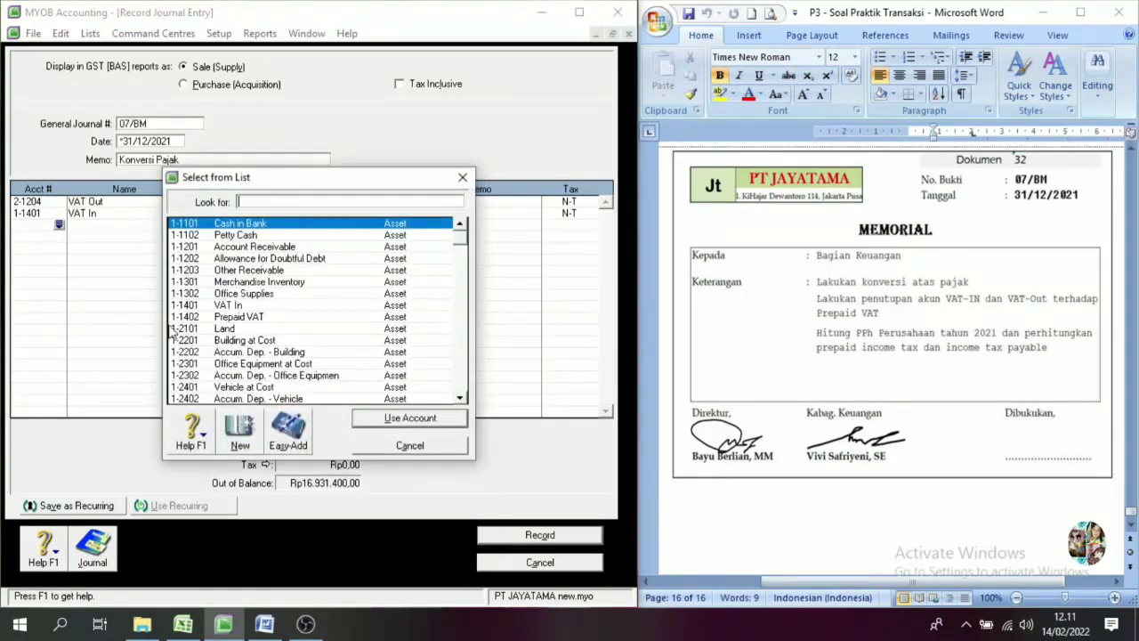
{"action": "left_click", "coordinate": [226, 317]}
{"action": "left_click", "coordinate": [392, 424]}
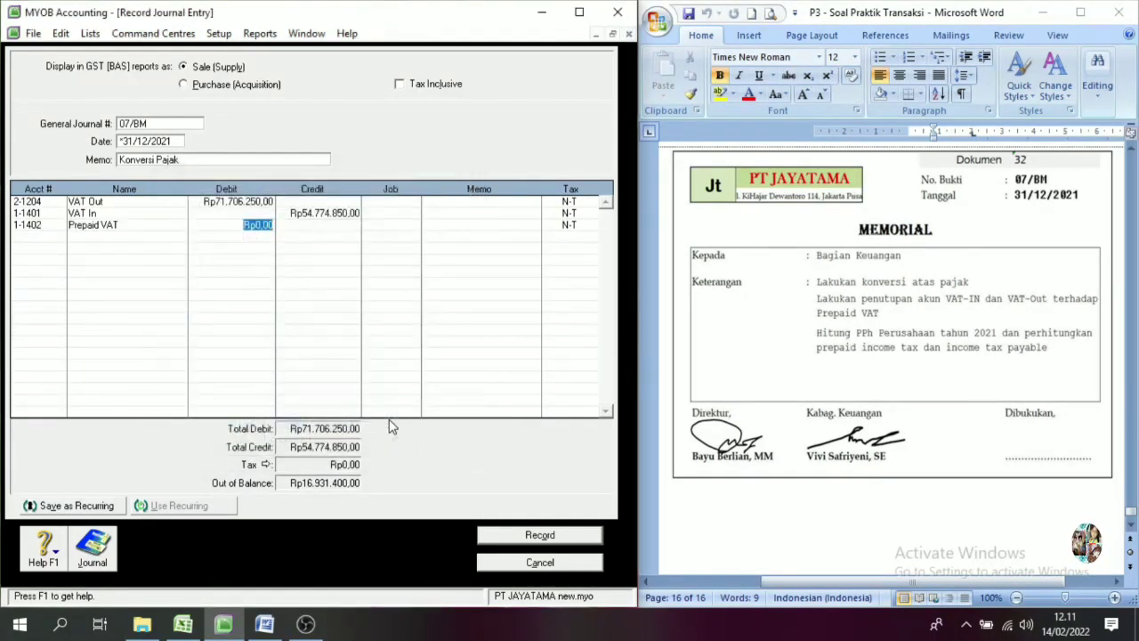
{"action": "key", "text": "Tab"}
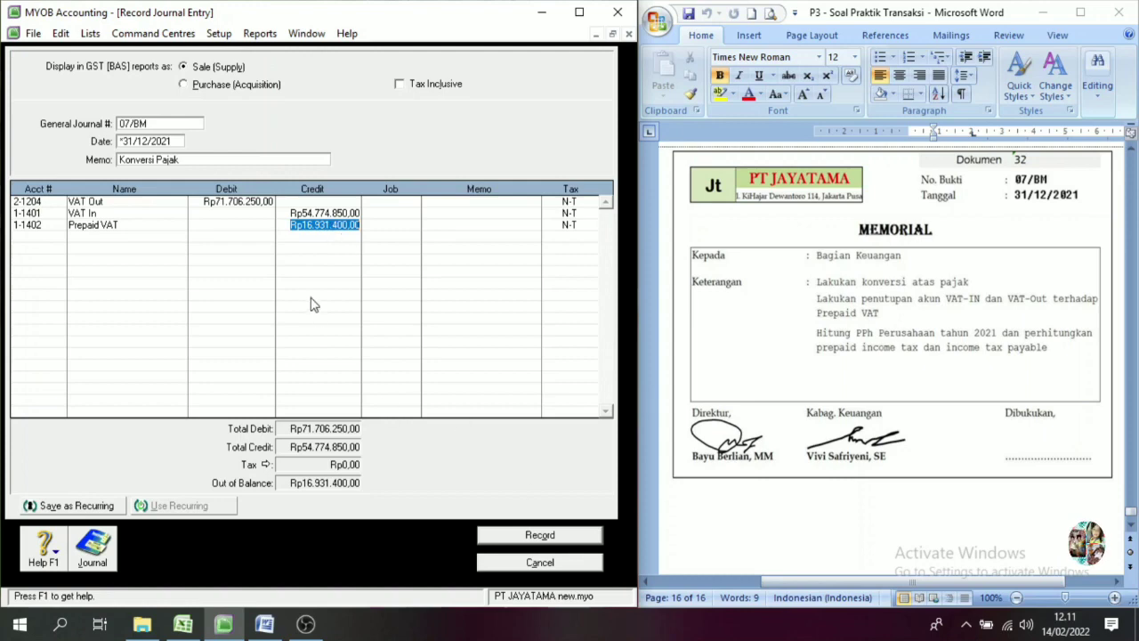
{"action": "key", "text": "Tab"}
{"action": "left_click", "coordinate": [538, 537]}
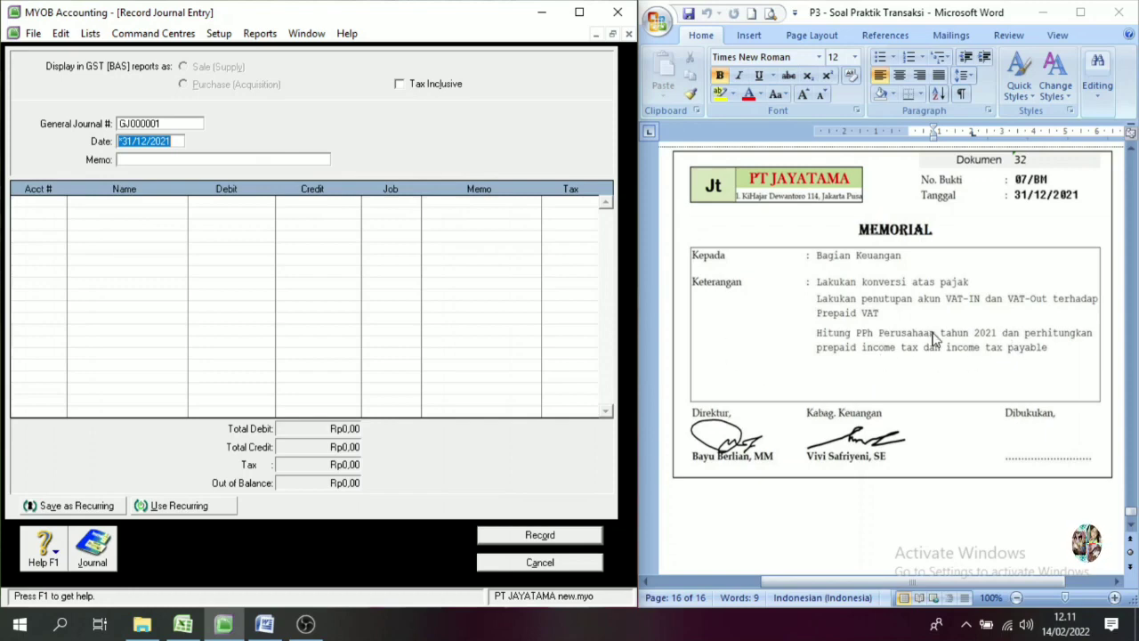
Display the 2021 Profit & Loss [Accrual] report down to Net Profit Rp1.529.139.709,09, with Excel alongside.
{"action": "left_click", "coordinate": [541, 562]}
{"action": "left_click", "coordinate": [392, 365]}
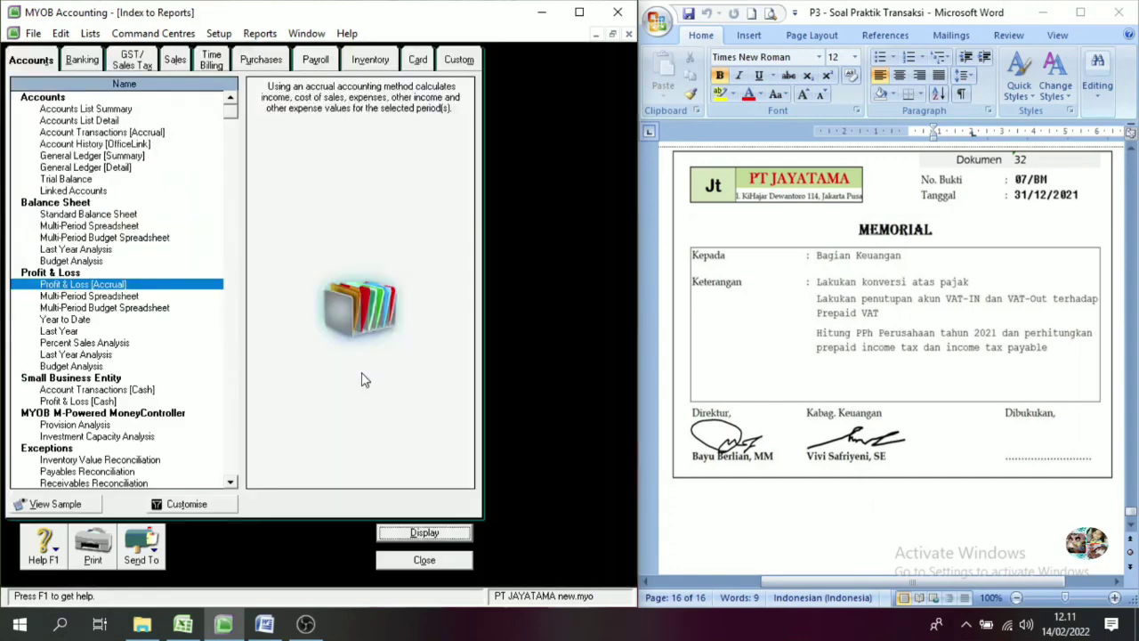
{"action": "left_click", "coordinate": [38, 60]}
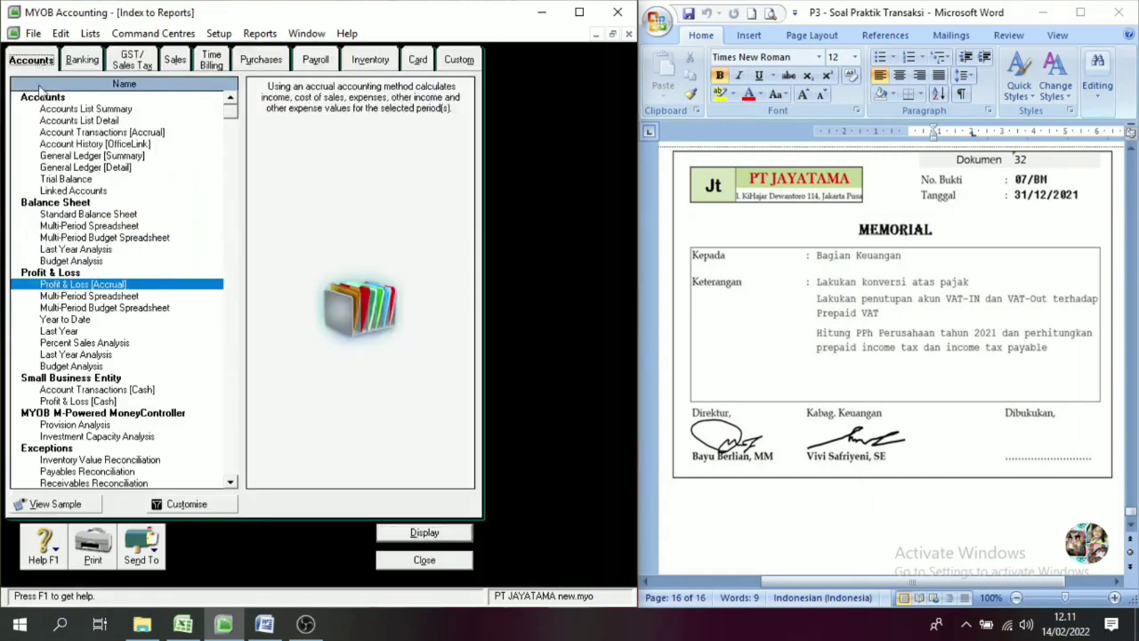
{"action": "double_click", "coordinate": [76, 284]}
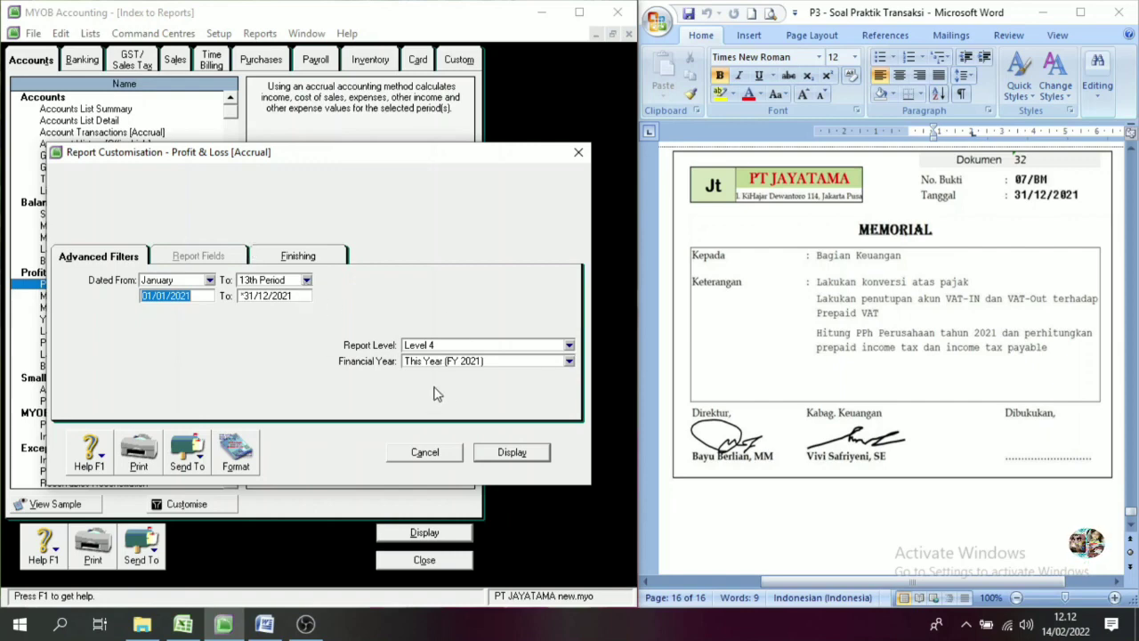
{"action": "left_click", "coordinate": [520, 461]}
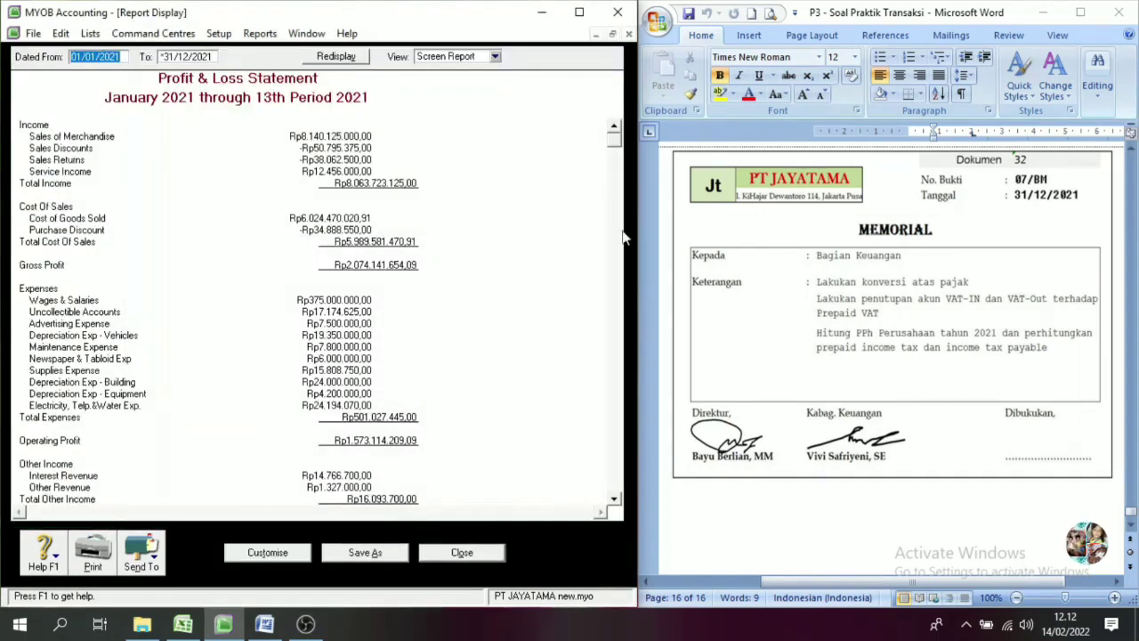
{"action": "left_click_drag", "start_coordinate": [613, 147], "coordinate": [614, 480]}
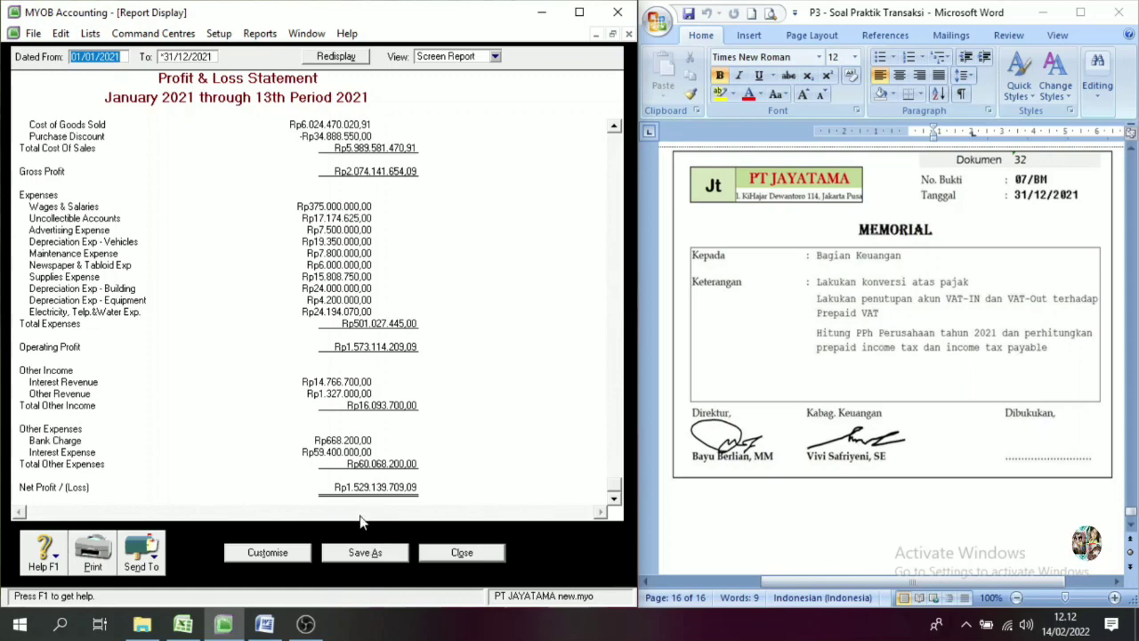
{"action": "left_click", "coordinate": [183, 624]}
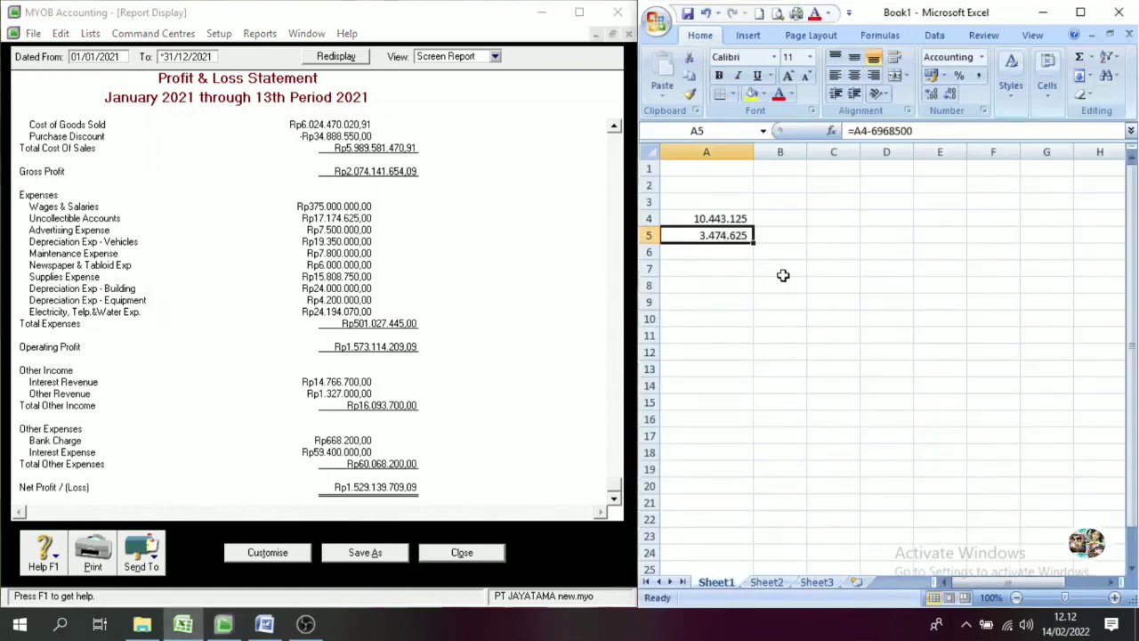
{"action": "left_click", "coordinate": [684, 339]}
{"action": "type", "text": "1"}
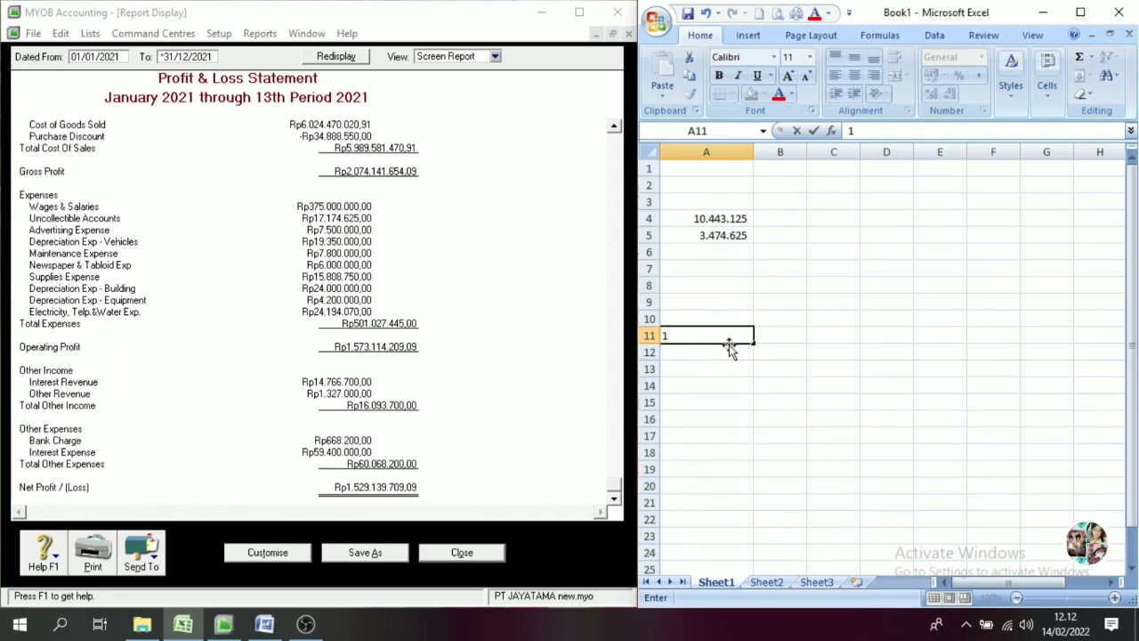
{"action": "type", "text": "529"}
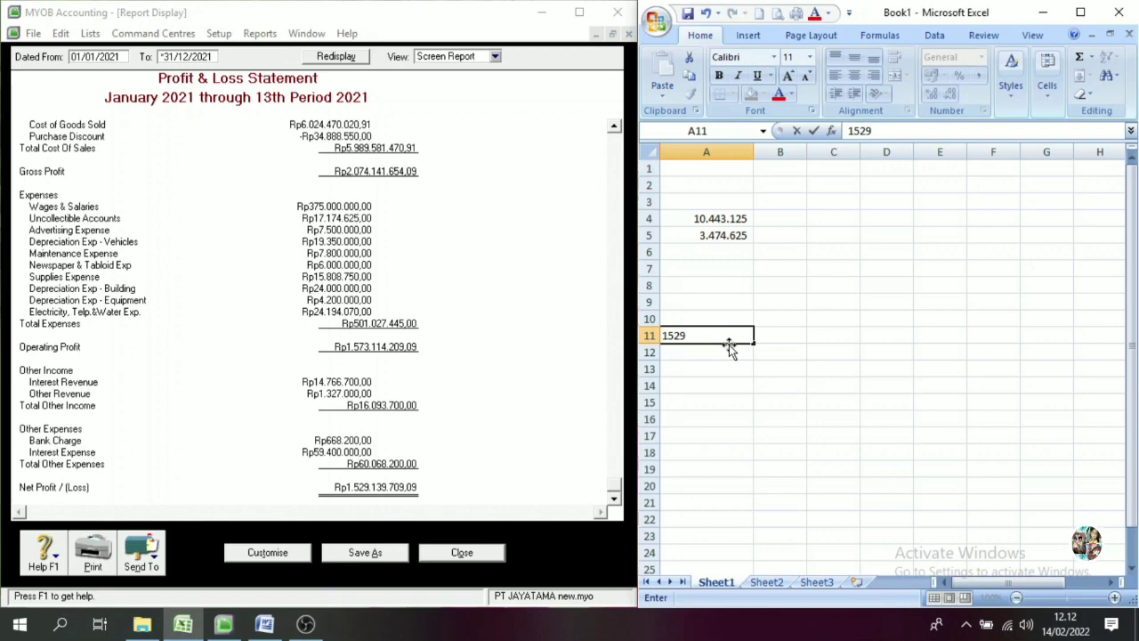
{"action": "type", "text": "13"}
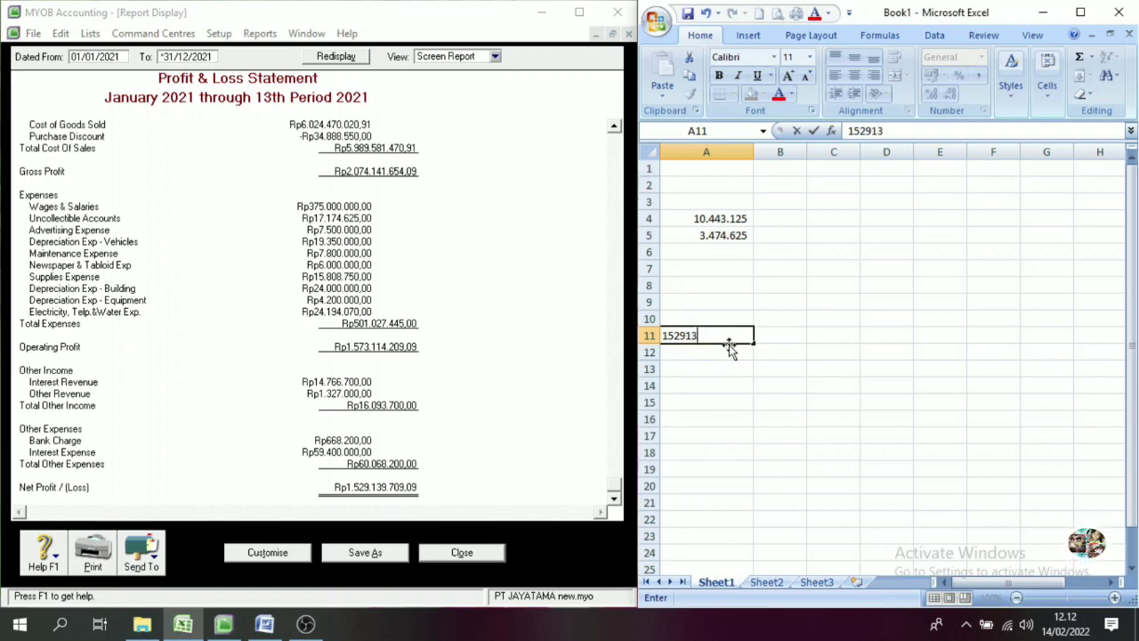
{"action": "type", "text": "97"}
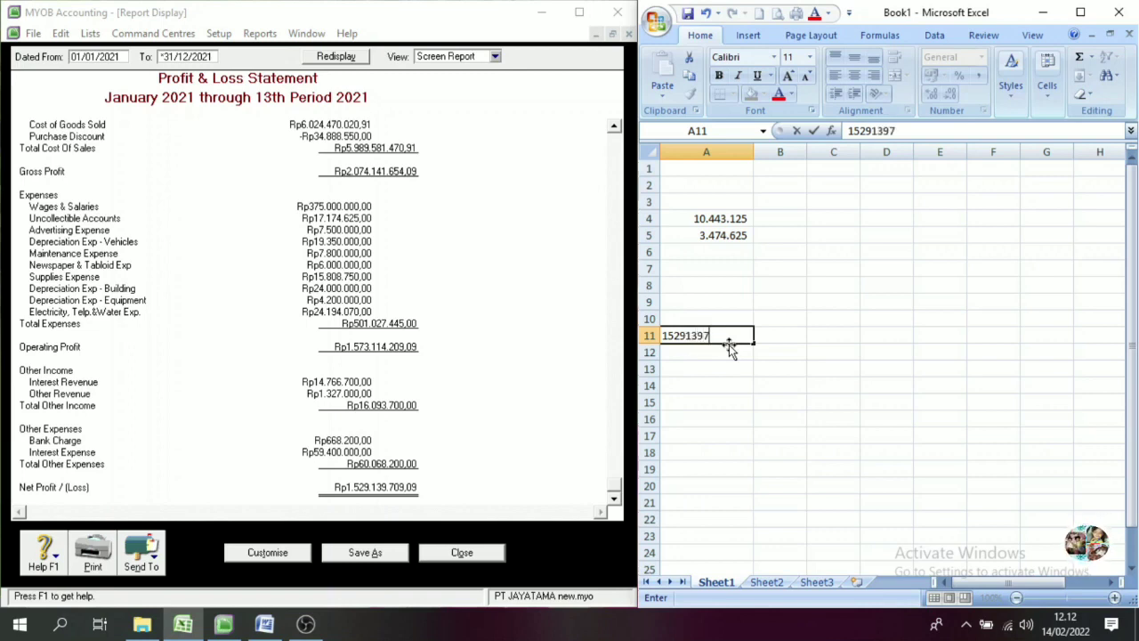
{"action": "type", "text": "09"}
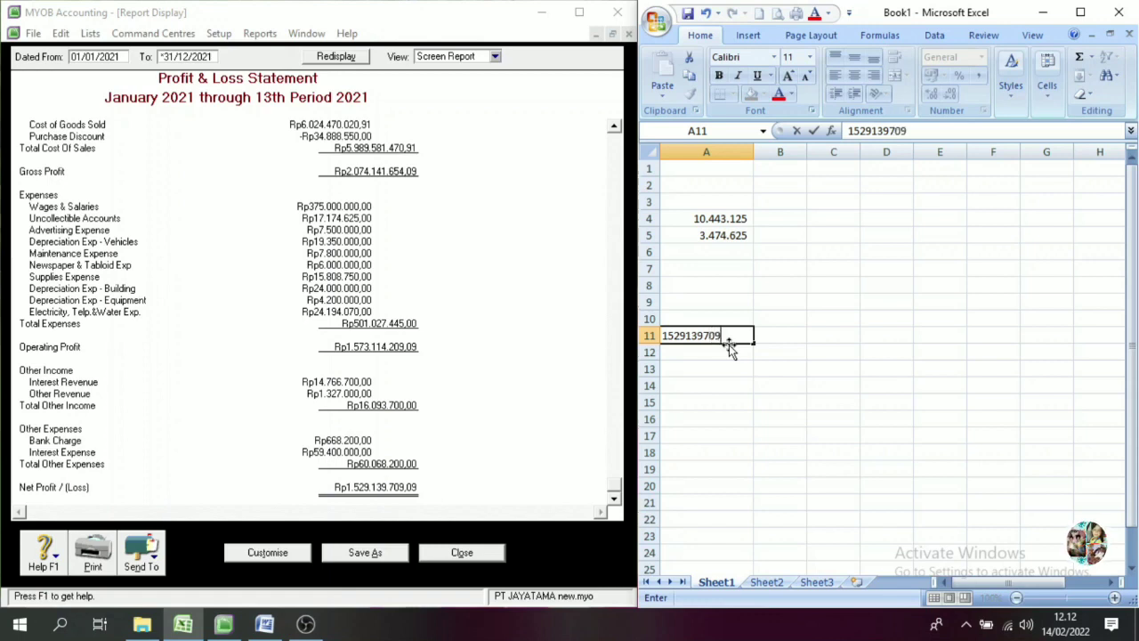
{"action": "key", "text": "Return"}
{"action": "left_click", "coordinate": [717, 334]}
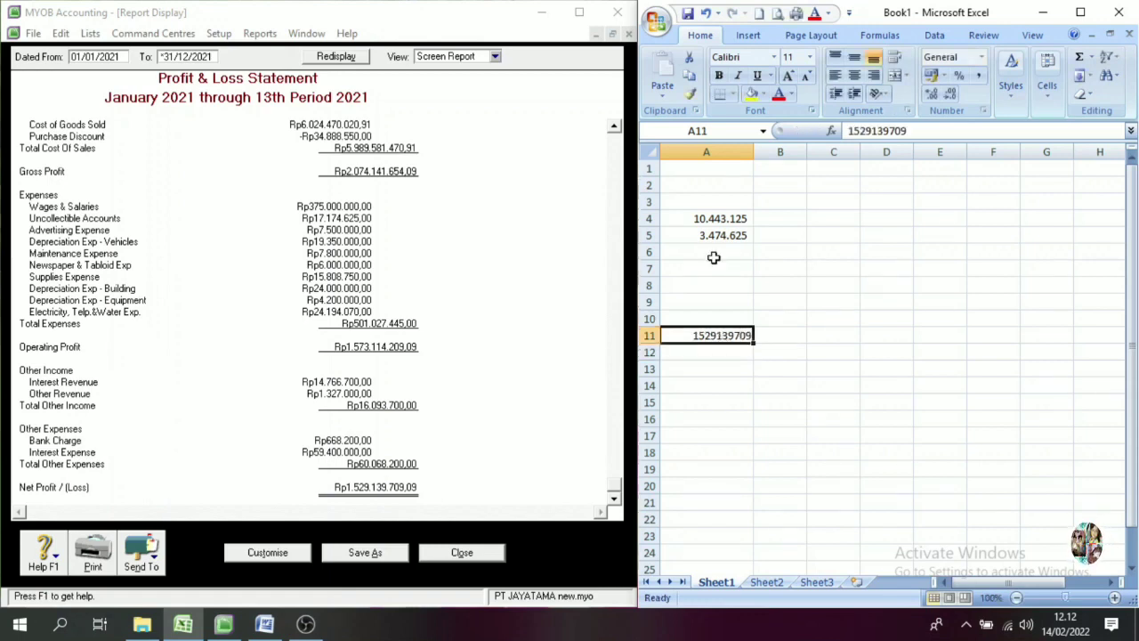
{"action": "left_click", "coordinate": [721, 151]}
{"action": "left_click", "coordinate": [980, 76]}
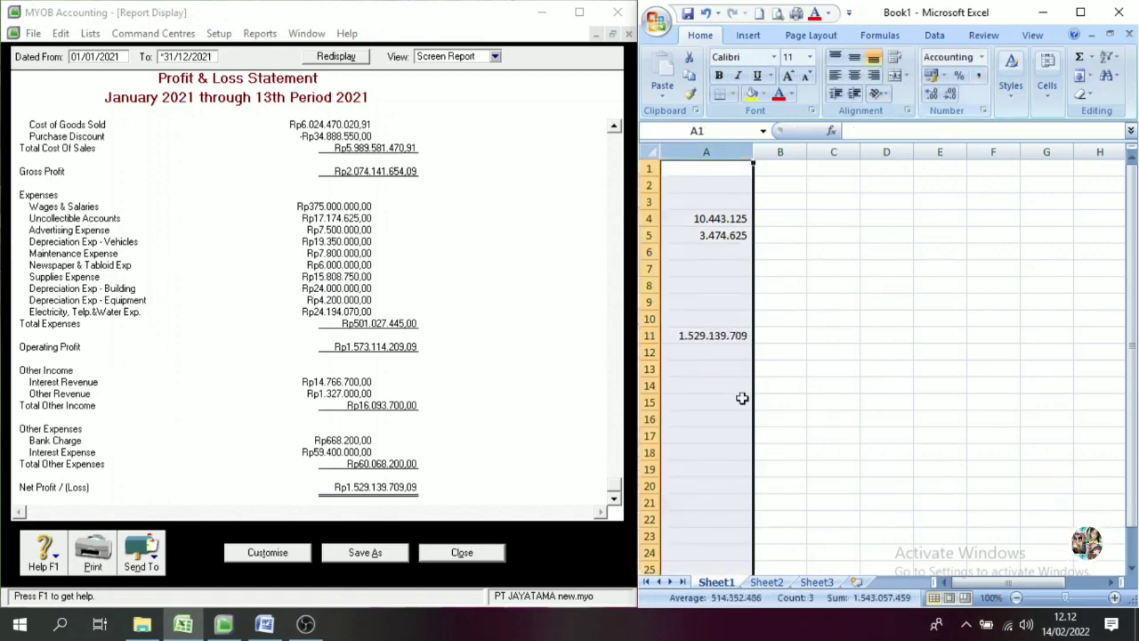
{"action": "left_click", "coordinate": [740, 399]}
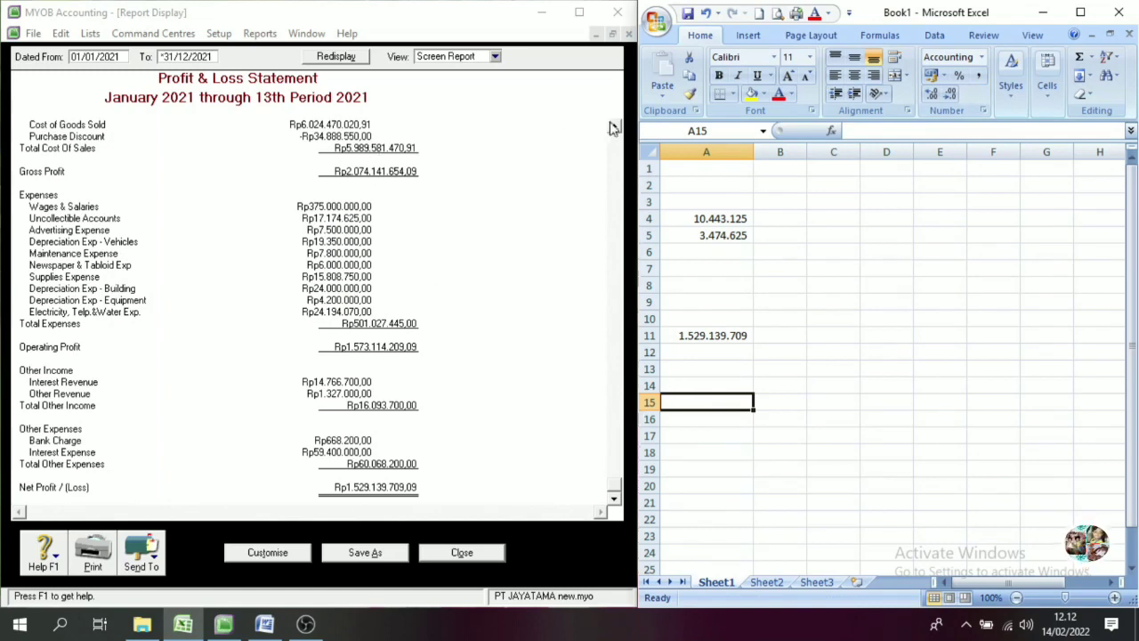
{"action": "left_click_drag", "start_coordinate": [613, 131], "coordinate": [613, 130]}
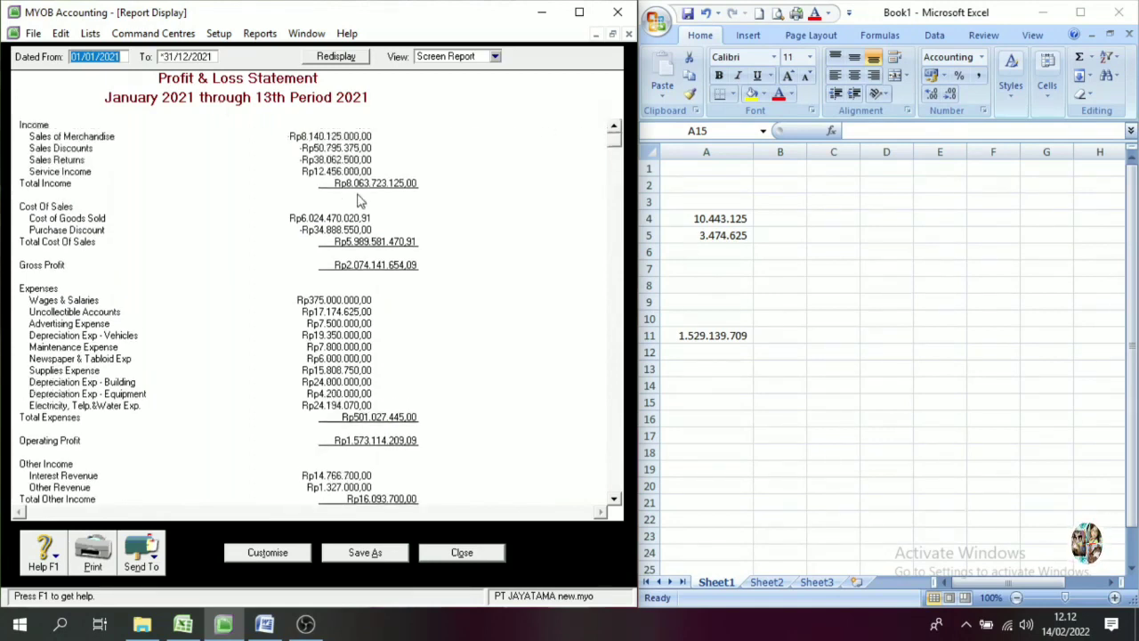
{"action": "left_click", "coordinate": [818, 336]}
{"action": "left_click", "coordinate": [836, 219]}
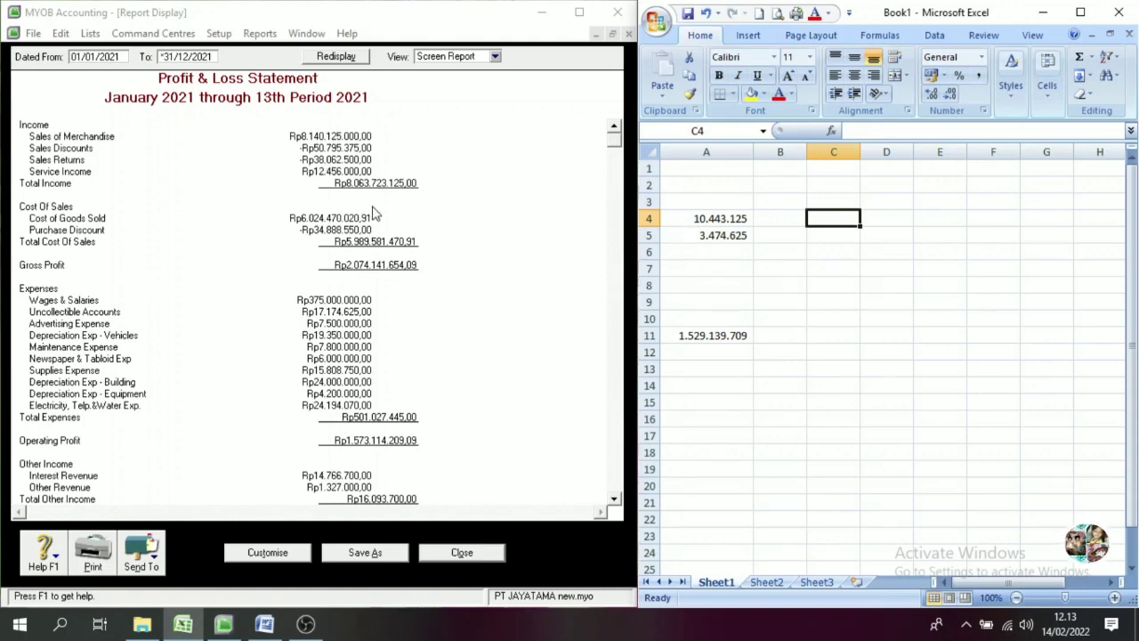
{"action": "type", "text": "8"}
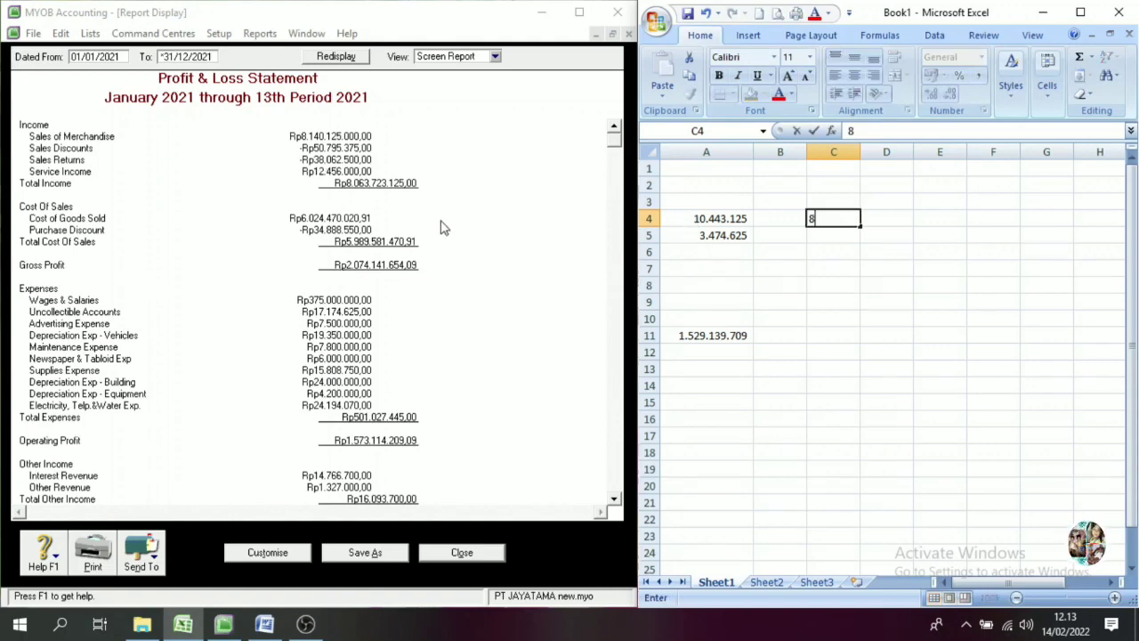
{"action": "type", "text": "0"}
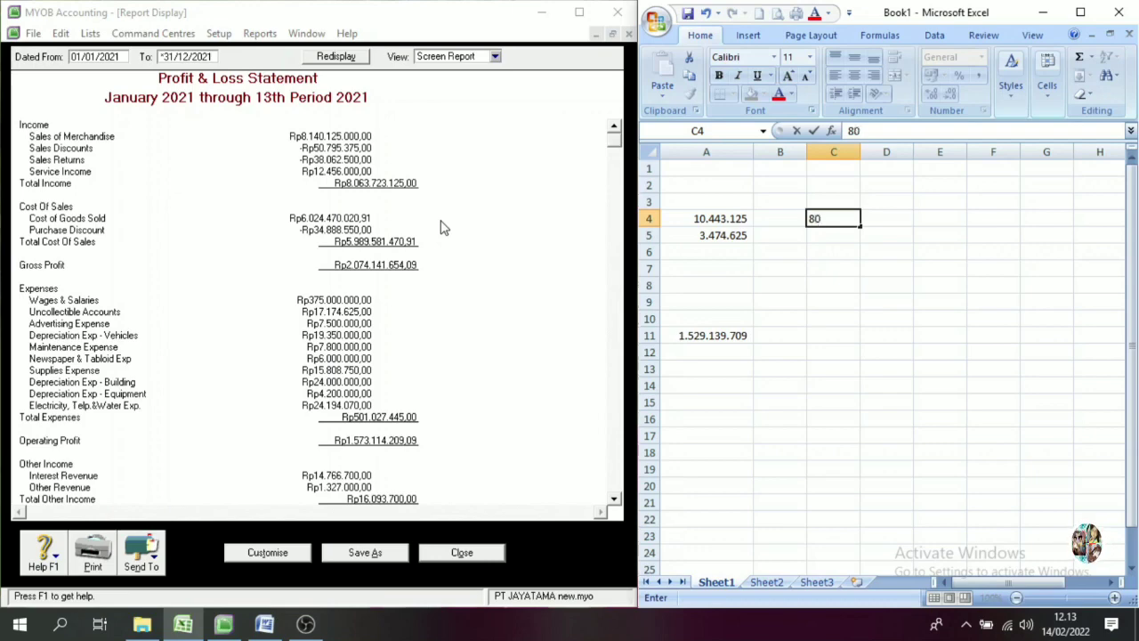
{"action": "type", "text": "63"}
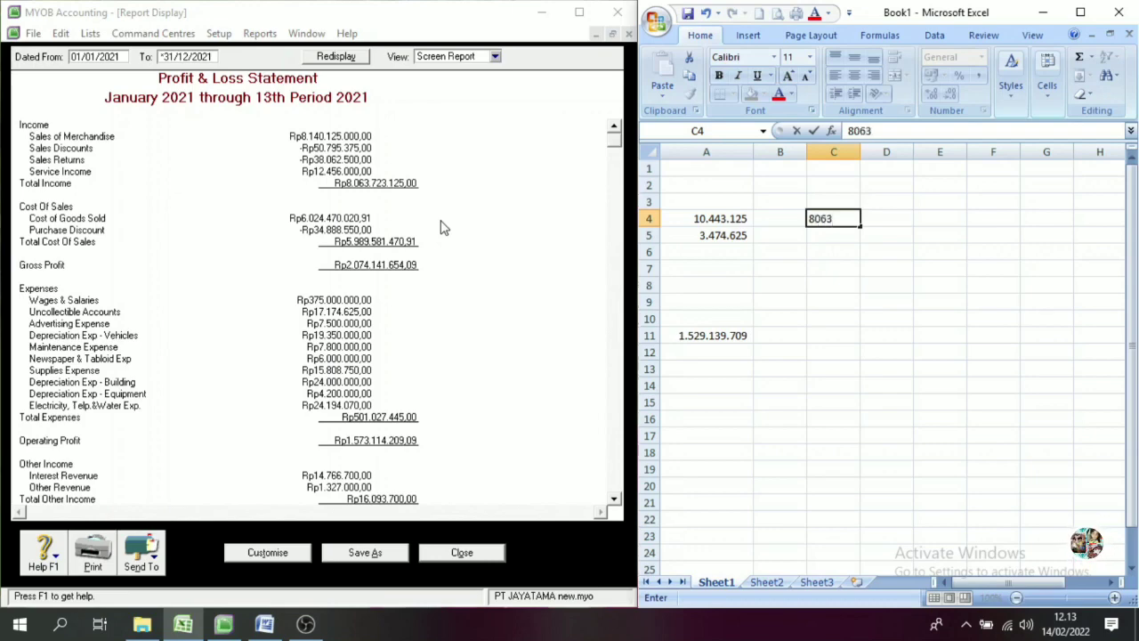
{"action": "type", "text": "723125"}
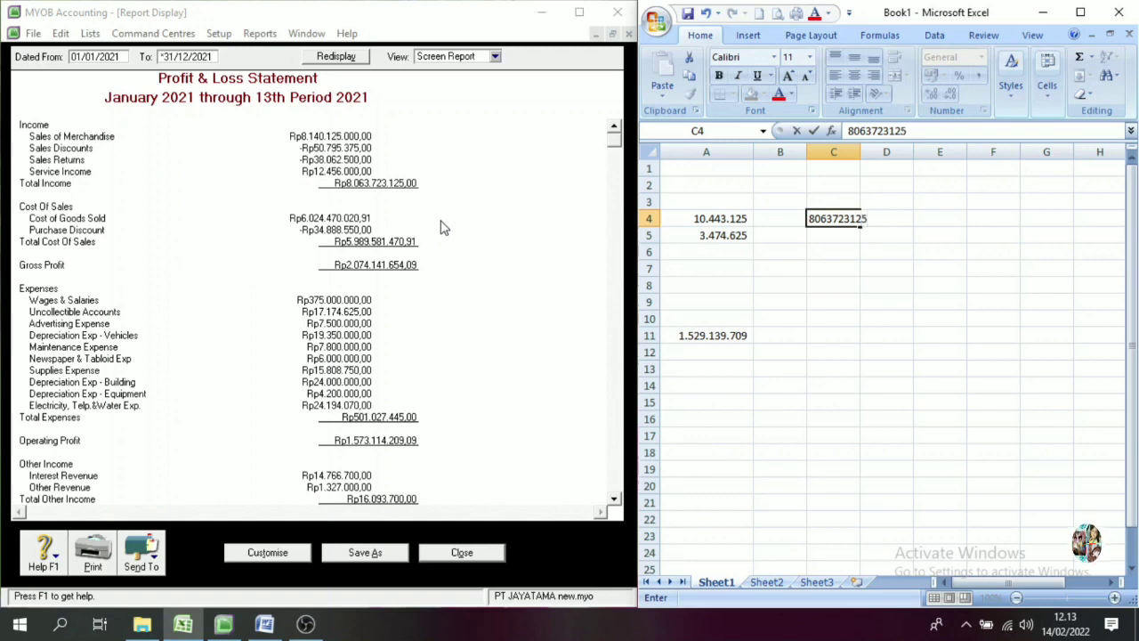
{"action": "key", "text": "Return"}
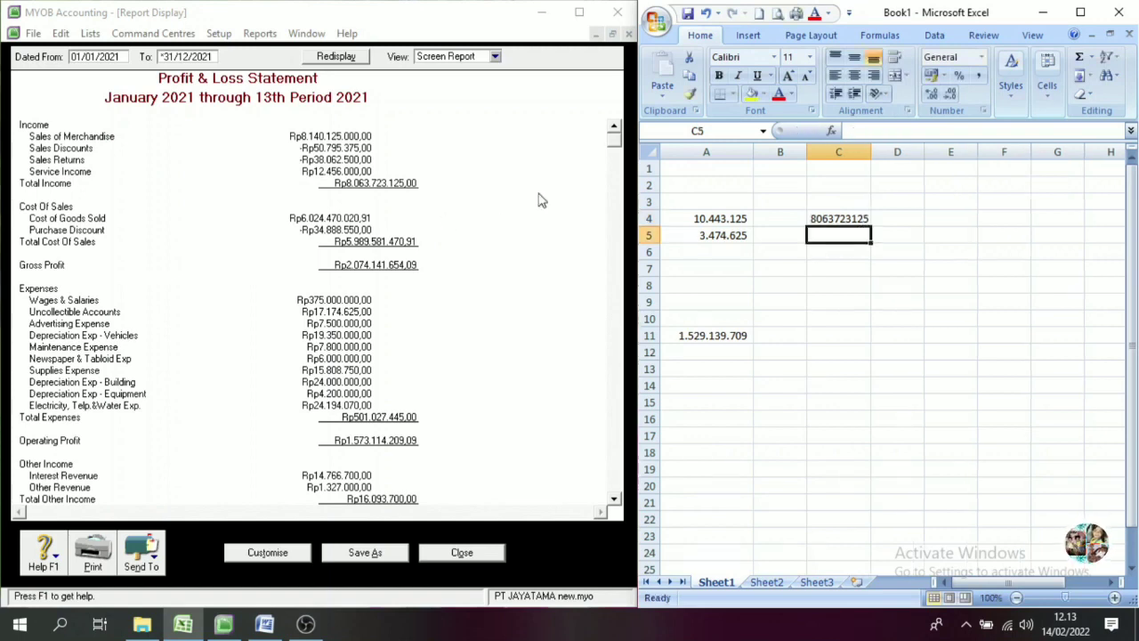
{"action": "left_click", "coordinate": [846, 152]}
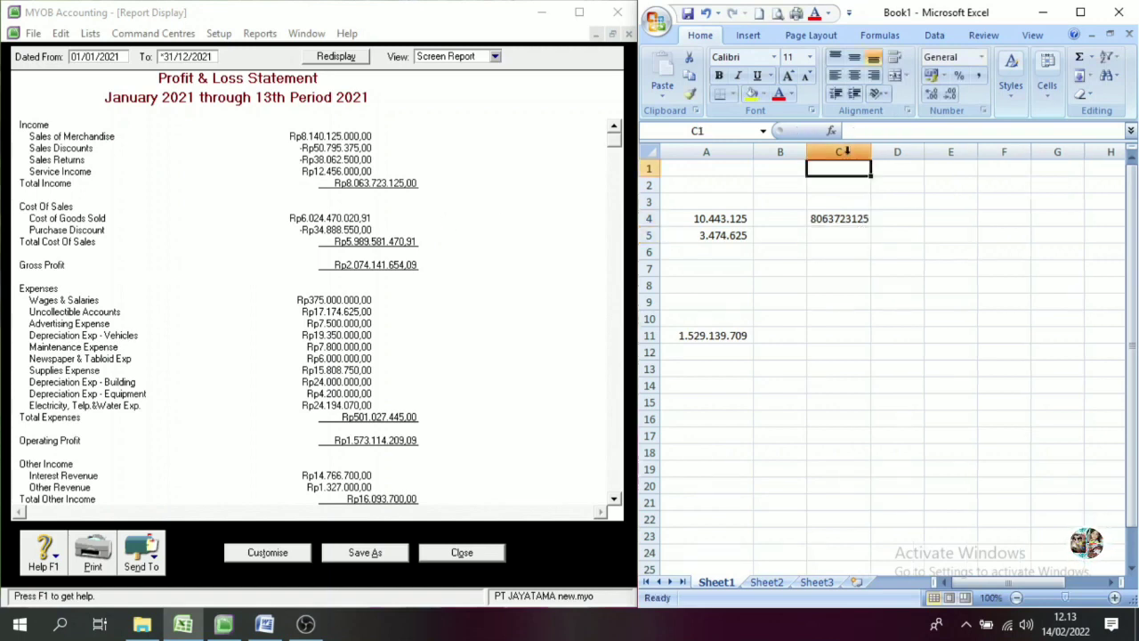
{"action": "left_click", "coordinate": [978, 76]}
Label C4's figure BRUTO in D4 and the net profit PKP in B11.
{"action": "left_click", "coordinate": [908, 221]}
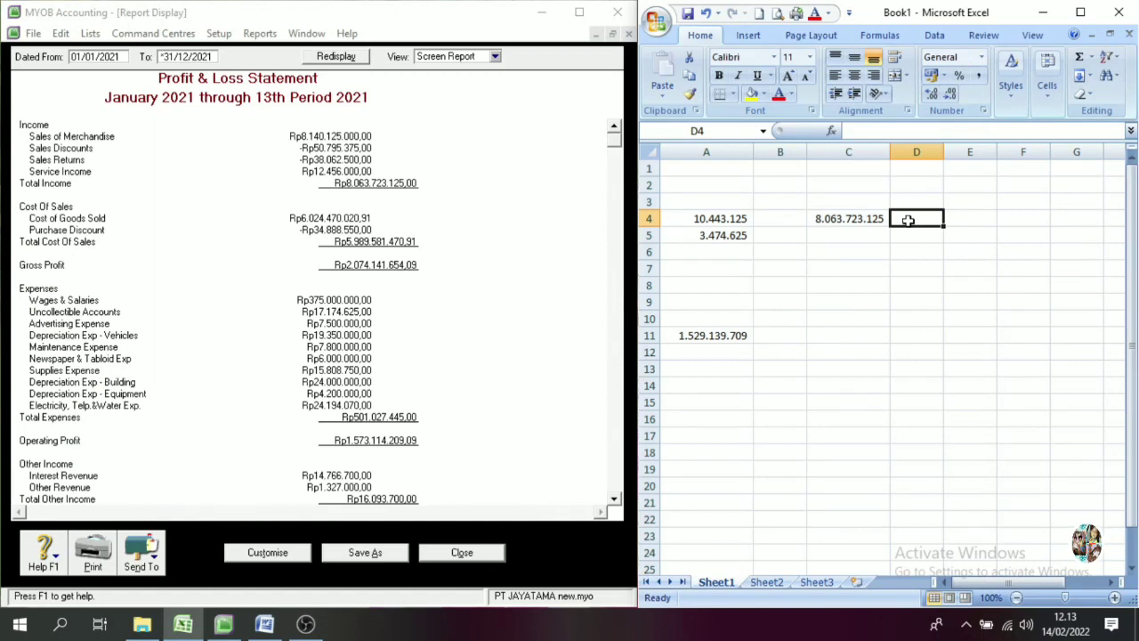
{"action": "type", "text": "PKP"}
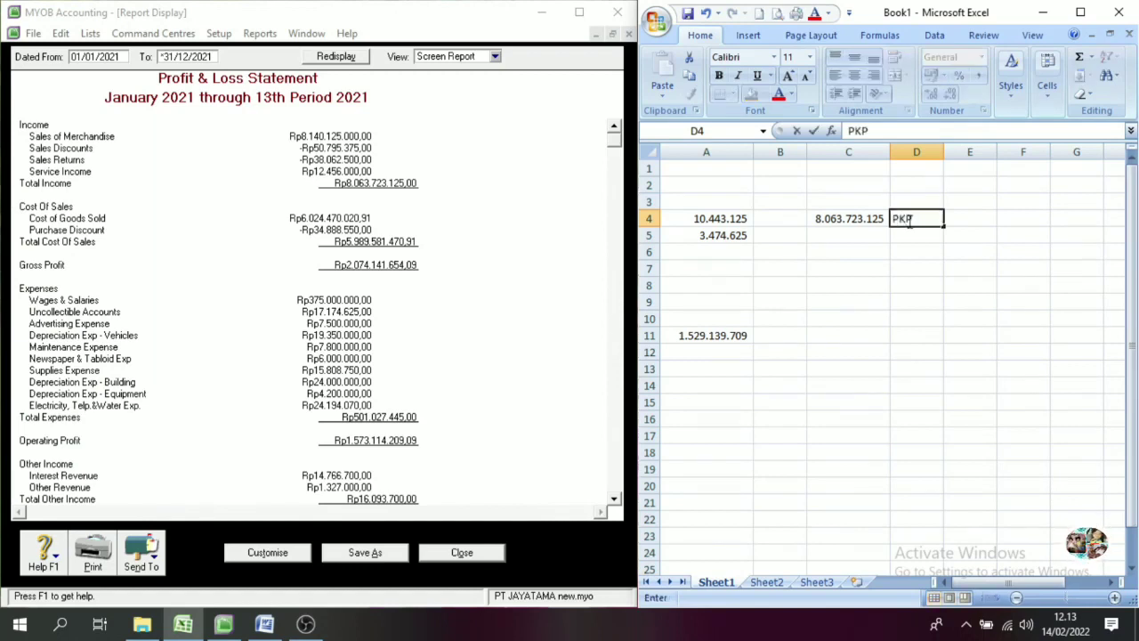
{"action": "left_click", "coordinate": [781, 340]}
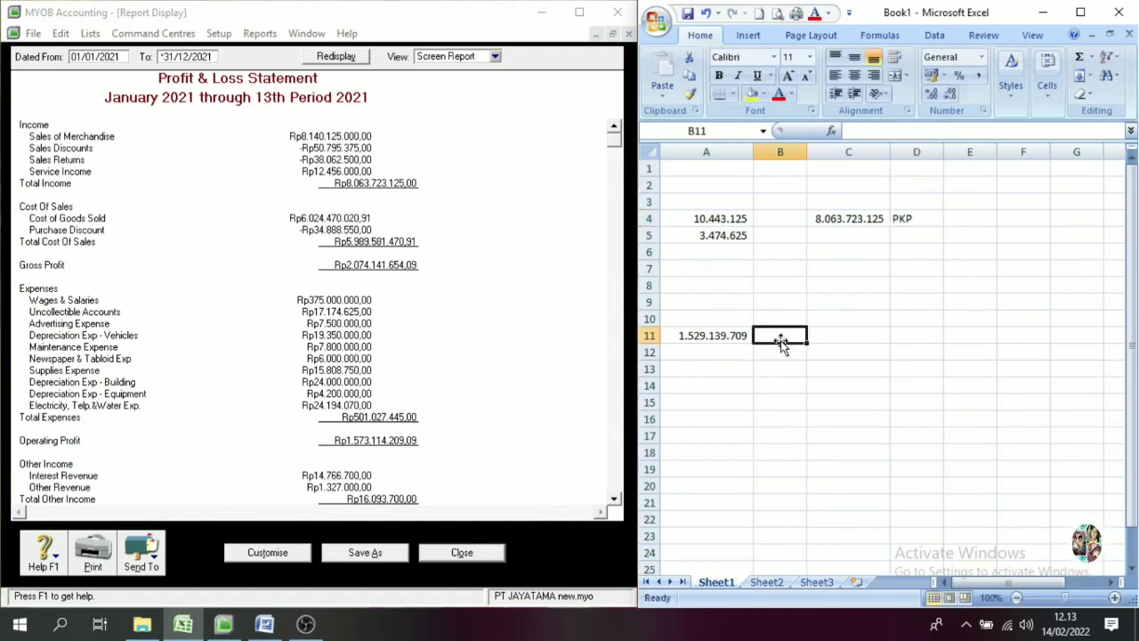
{"action": "left_click", "coordinate": [919, 226]}
{"action": "type", "text": "BRUTO"}
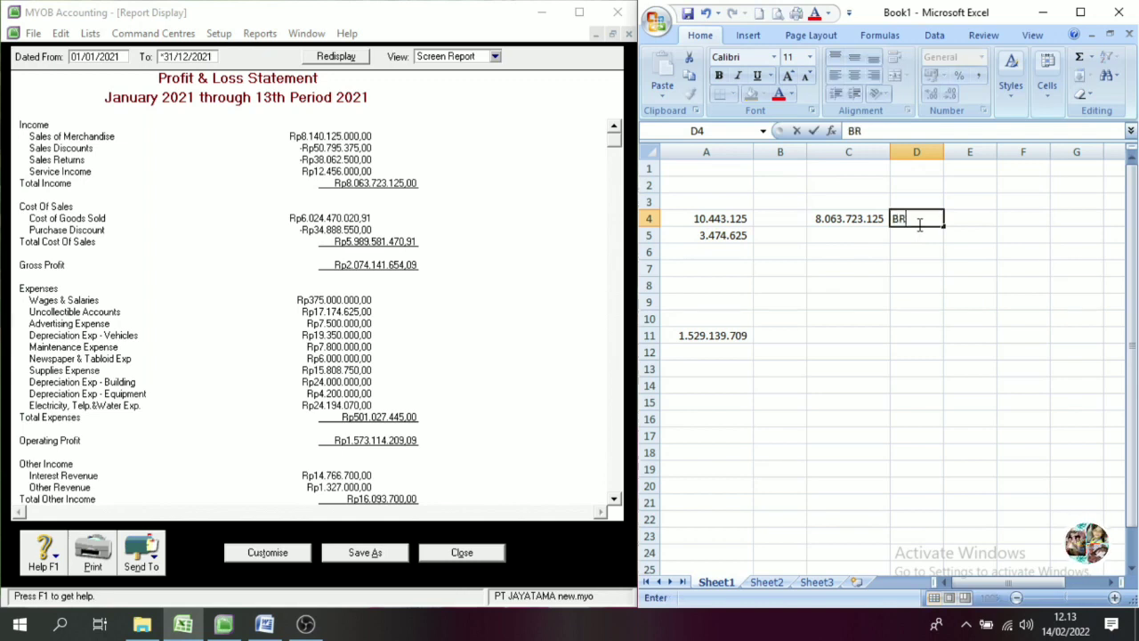
{"action": "left_click", "coordinate": [780, 338]}
{"action": "type", "text": "PKP"}
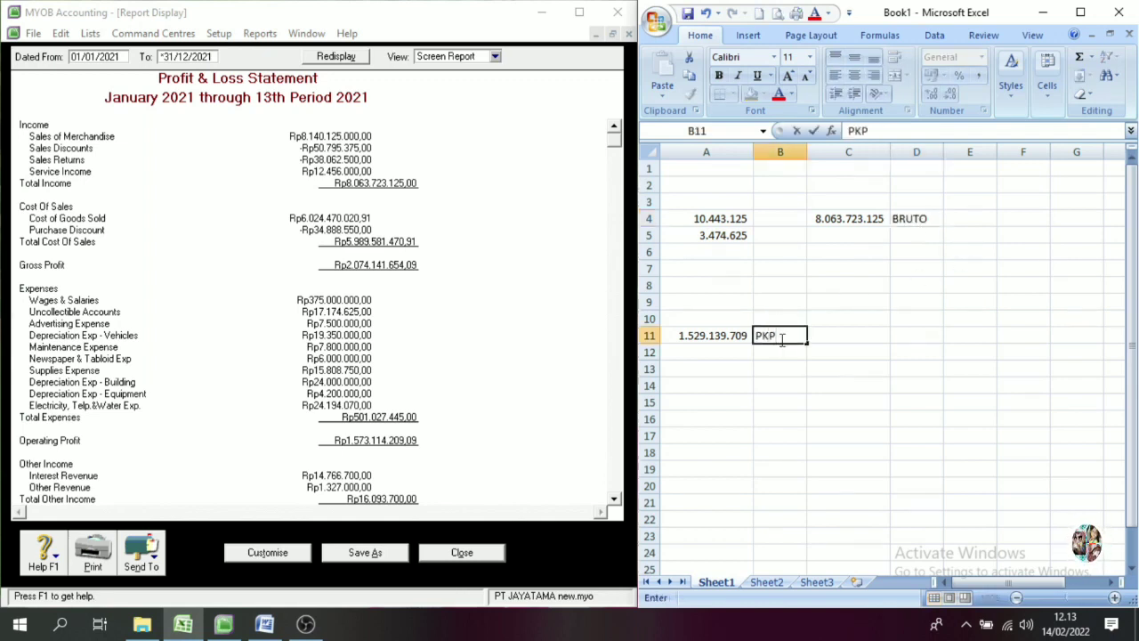
{"action": "left_click", "coordinate": [796, 386]}
{"action": "left_click_drag", "start_coordinate": [692, 404], "coordinate": [738, 385]}
{"action": "left_click", "coordinate": [709, 391]}
{"action": "left_click", "coordinate": [759, 429]}
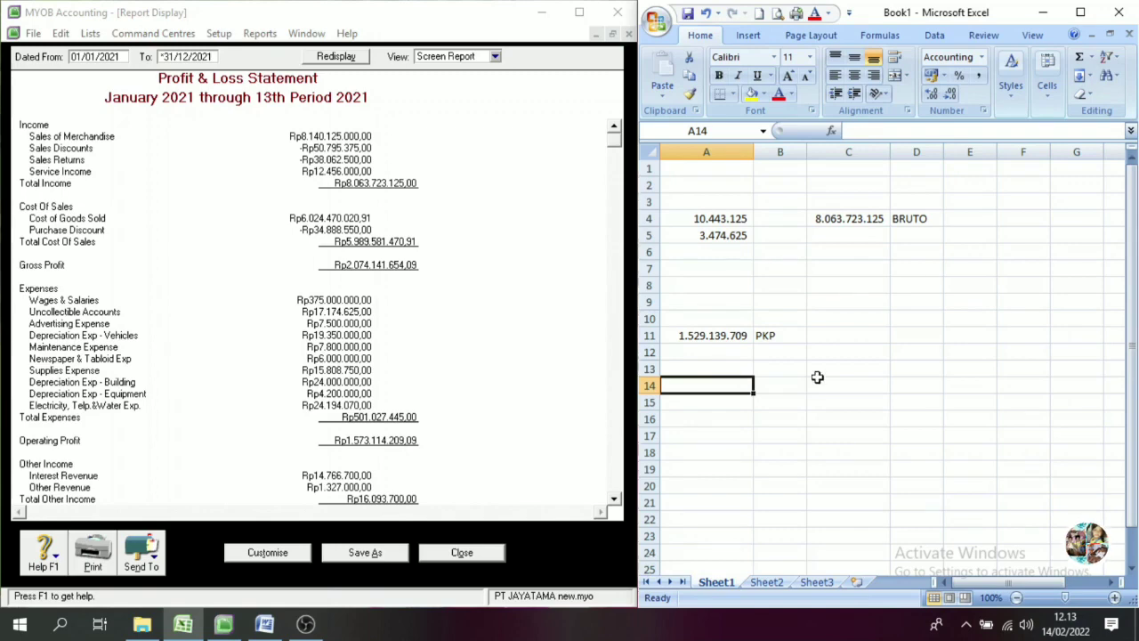
Type the headings PPH BADAN in A14 and PKP Fasilitas in A15.
{"action": "type", "text": "PP"}
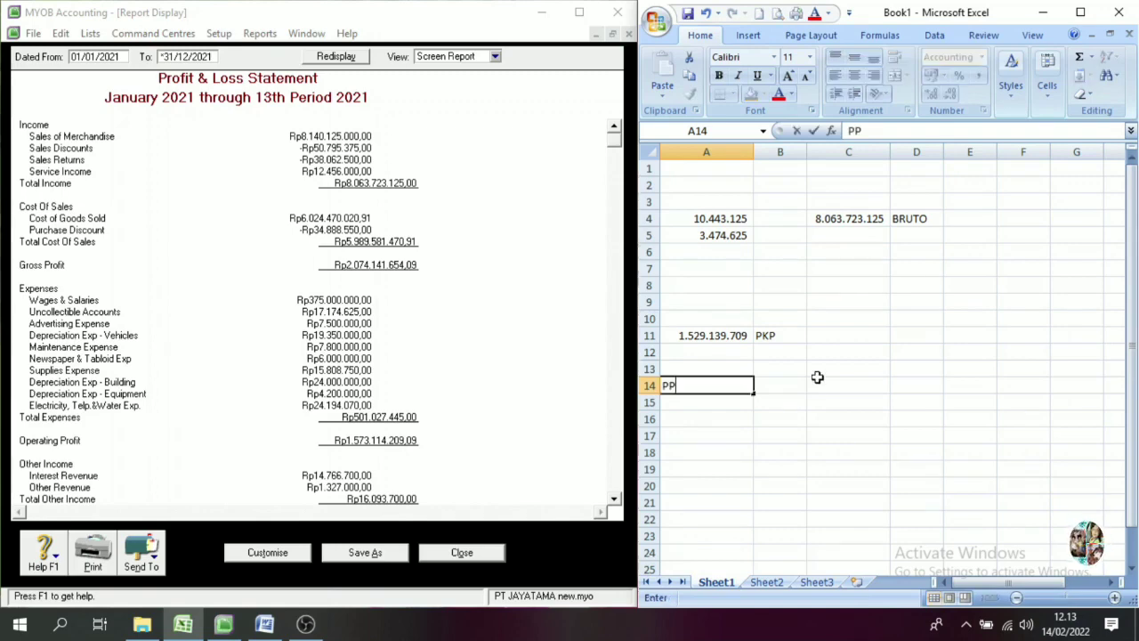
{"action": "type", "text": "H BADAN"}
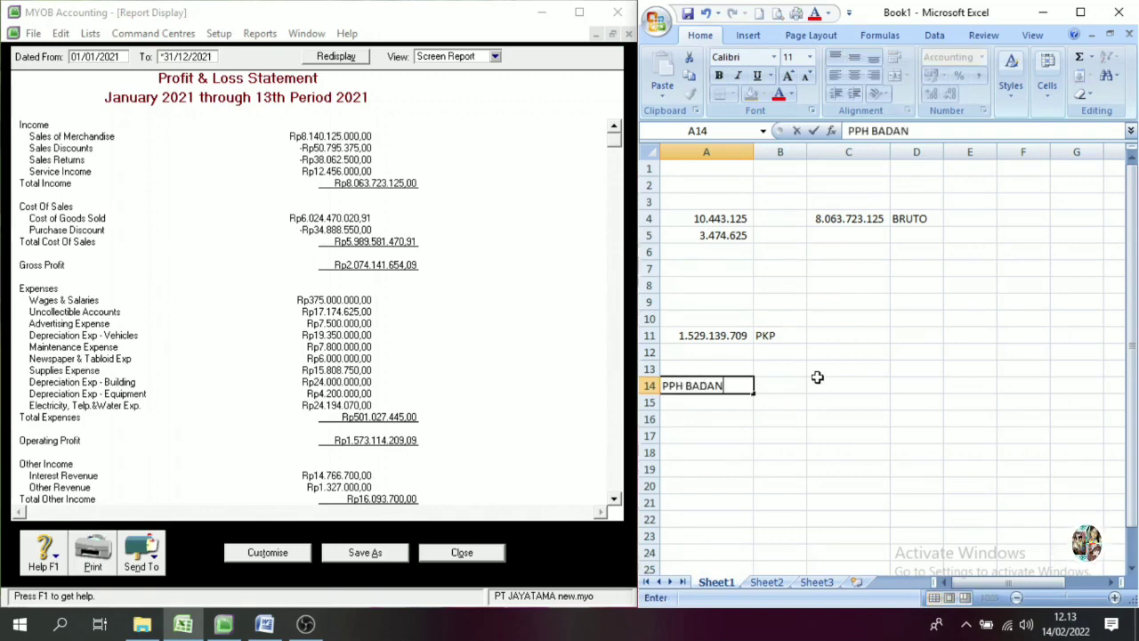
{"action": "key", "text": "Return"}
{"action": "key", "text": "Up"}
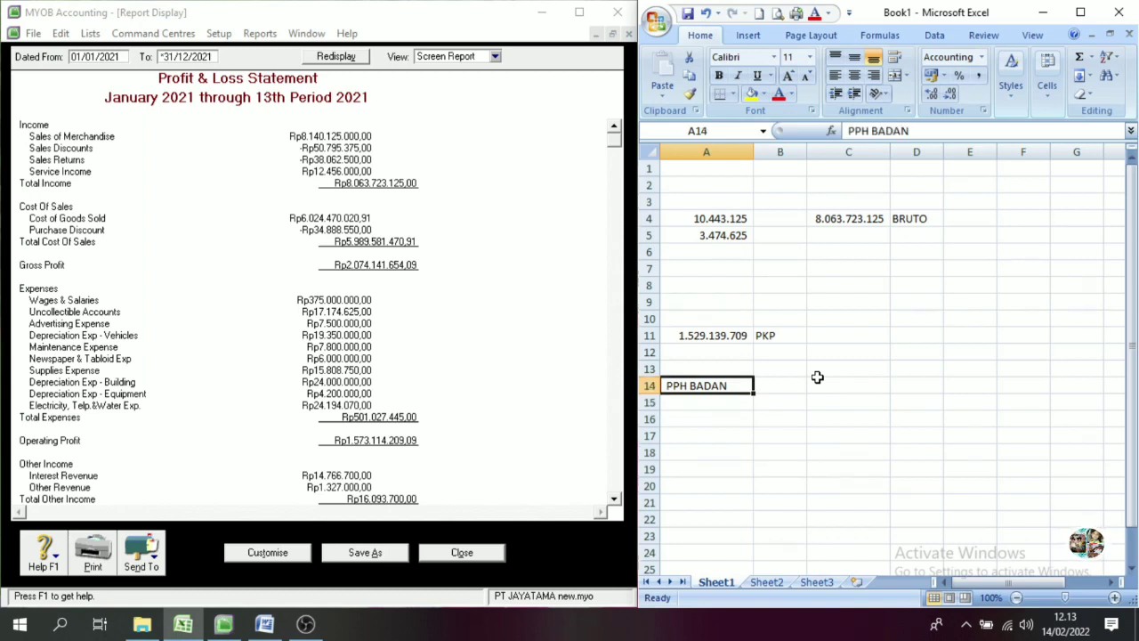
{"action": "key", "text": "Down"}
{"action": "key", "text": "Down"}
{"action": "key", "text": "Up"}
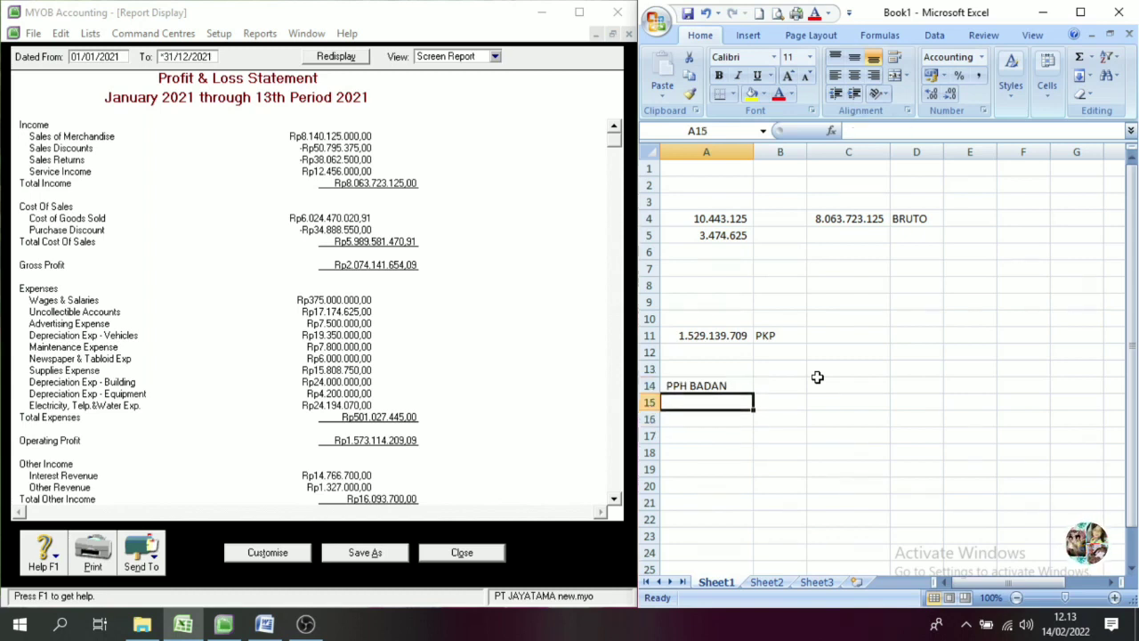
{"action": "type", "text": "PKP"}
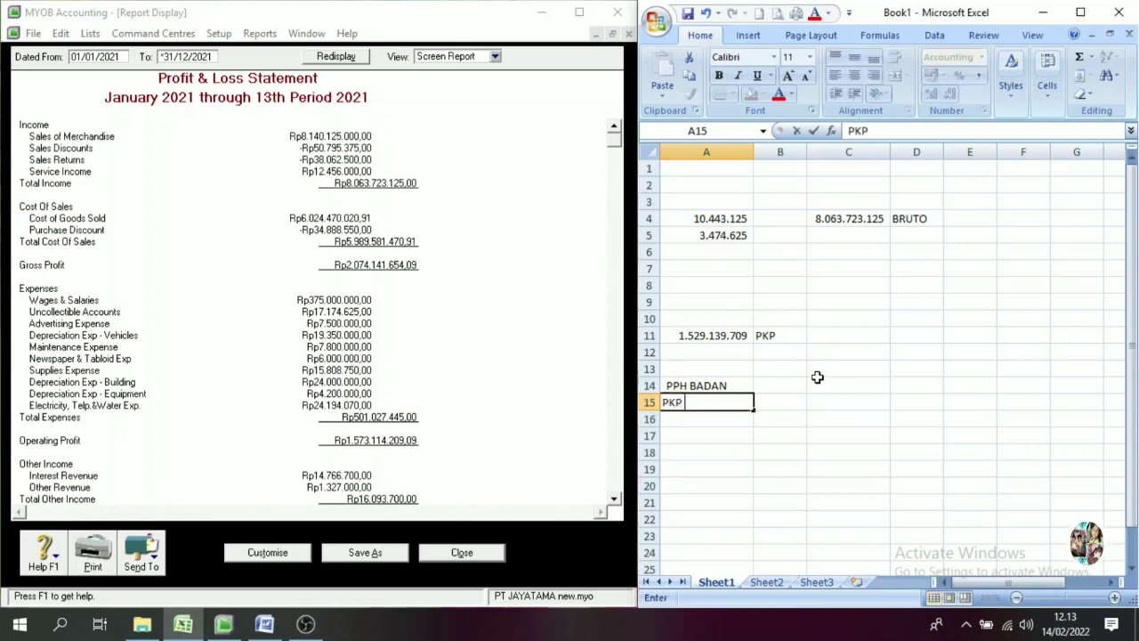
{"action": "type", "text": " Fasilitas"}
{"action": "key", "text": "Return"}
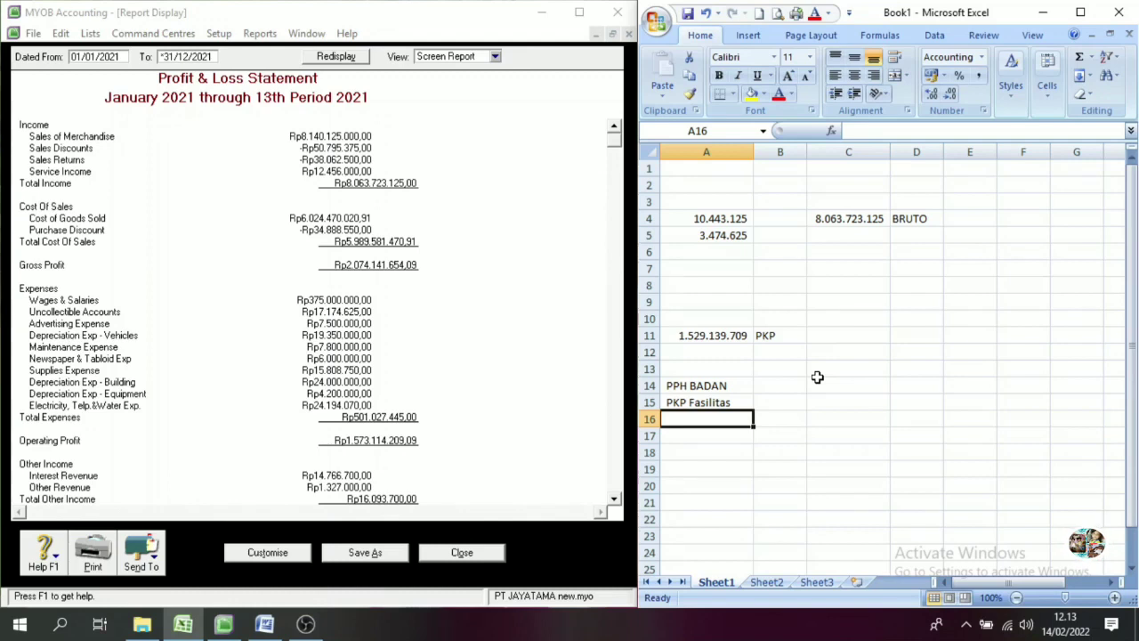
Enter the text '(4.800.000.000 : BRUTO) x PKP' in A16 as the facility rule.
{"action": "type", "text": "'("}
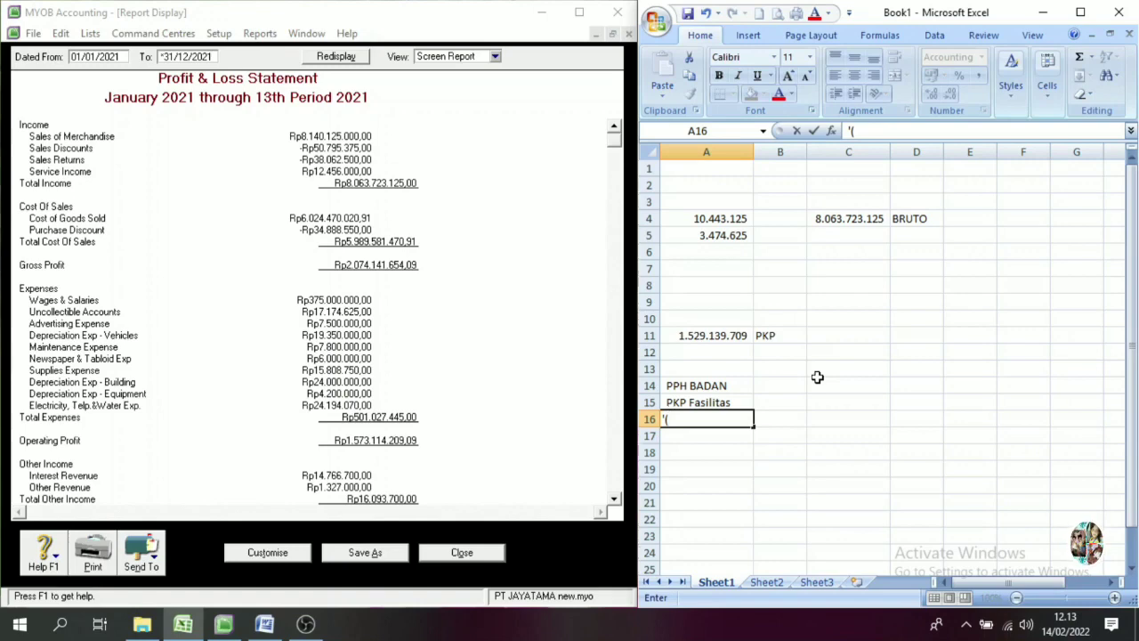
{"action": "type", "text": "4"}
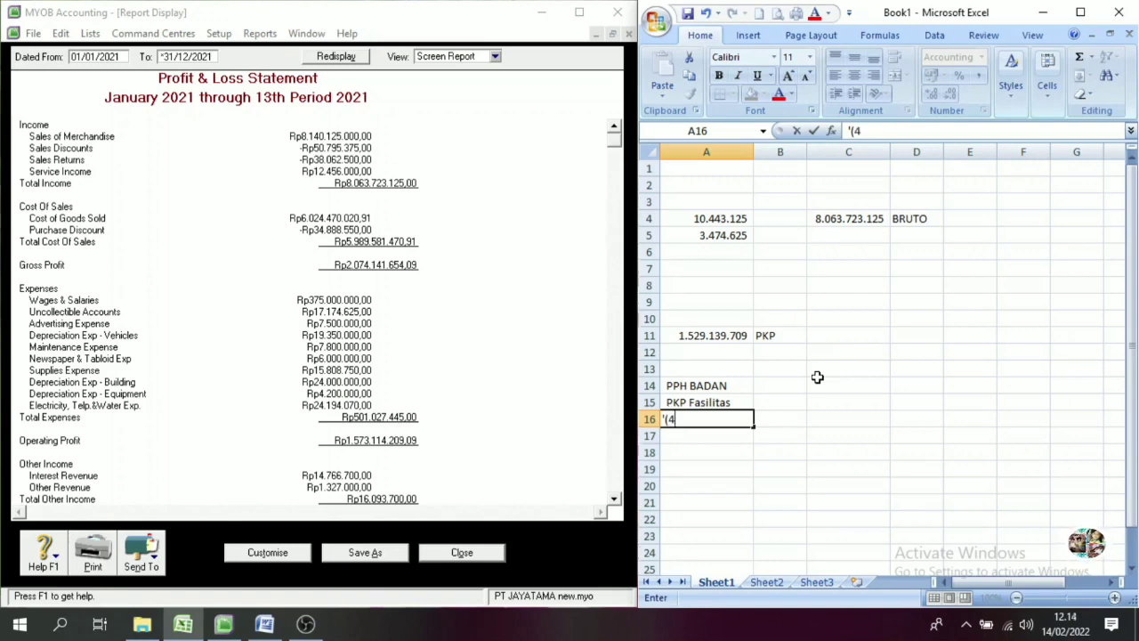
{"action": "type", "text": "."}
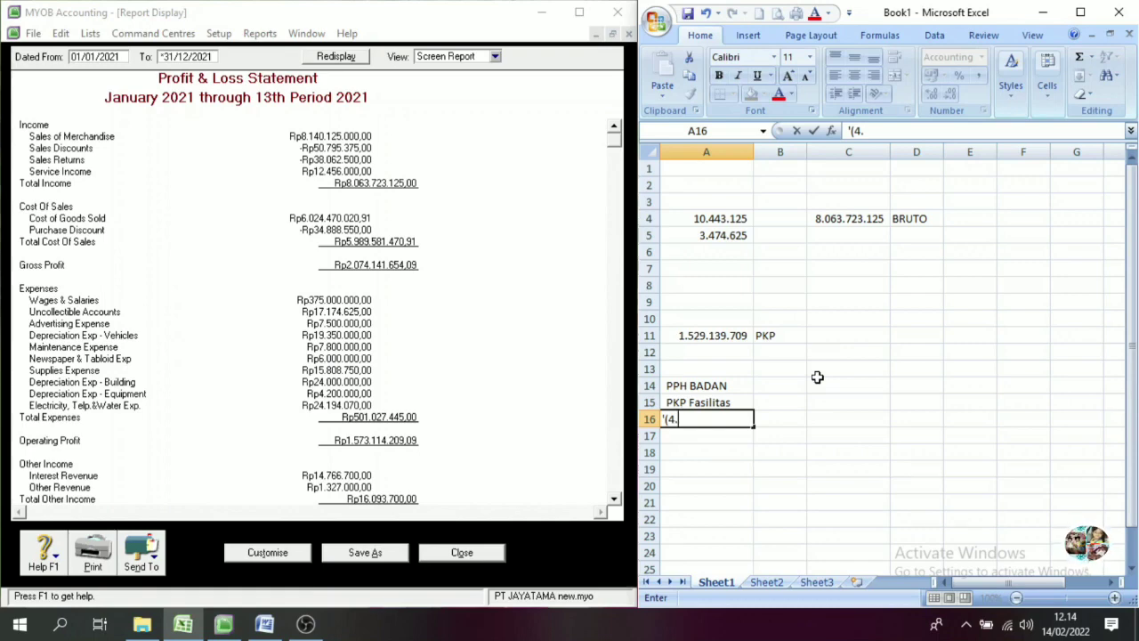
{"action": "type", "text": "800"}
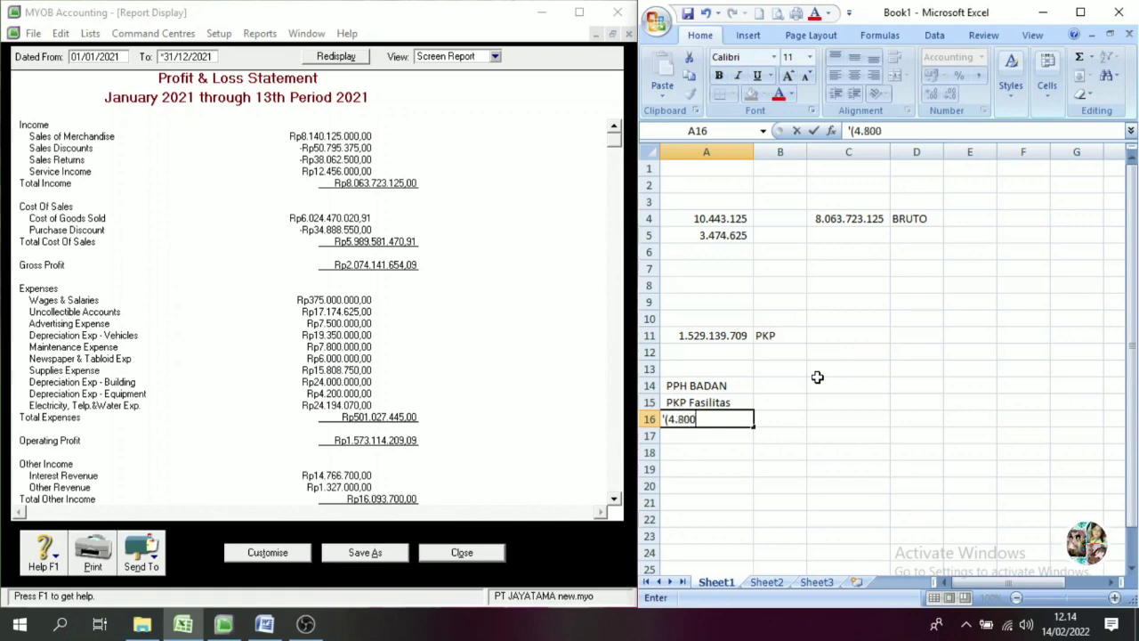
{"action": "type", "text": ".000"}
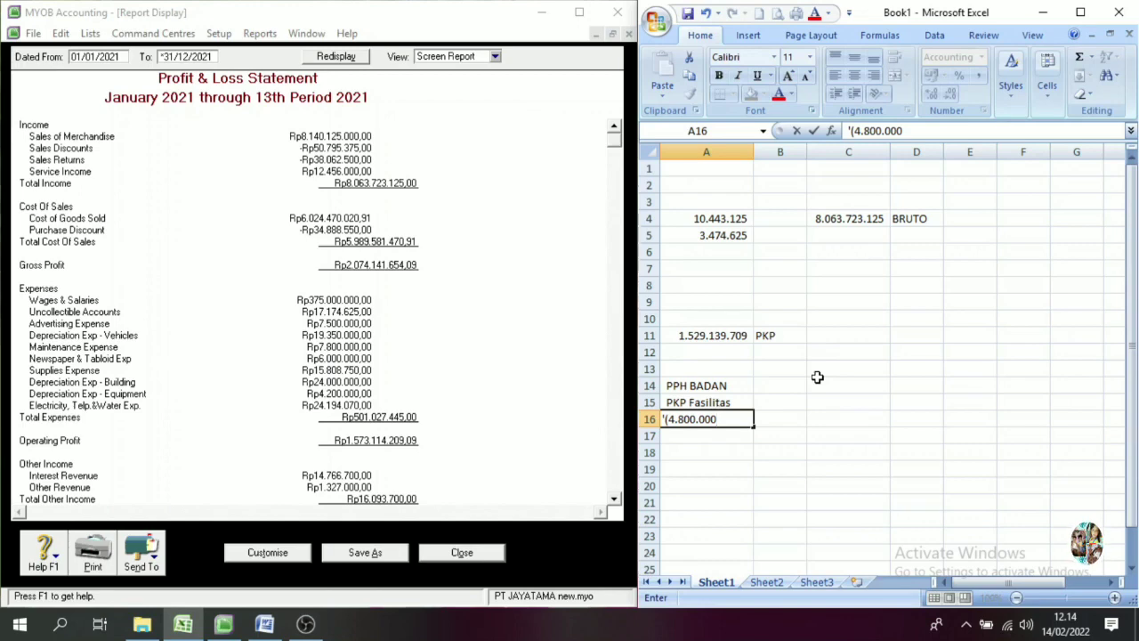
{"action": "type", "text": ".000"}
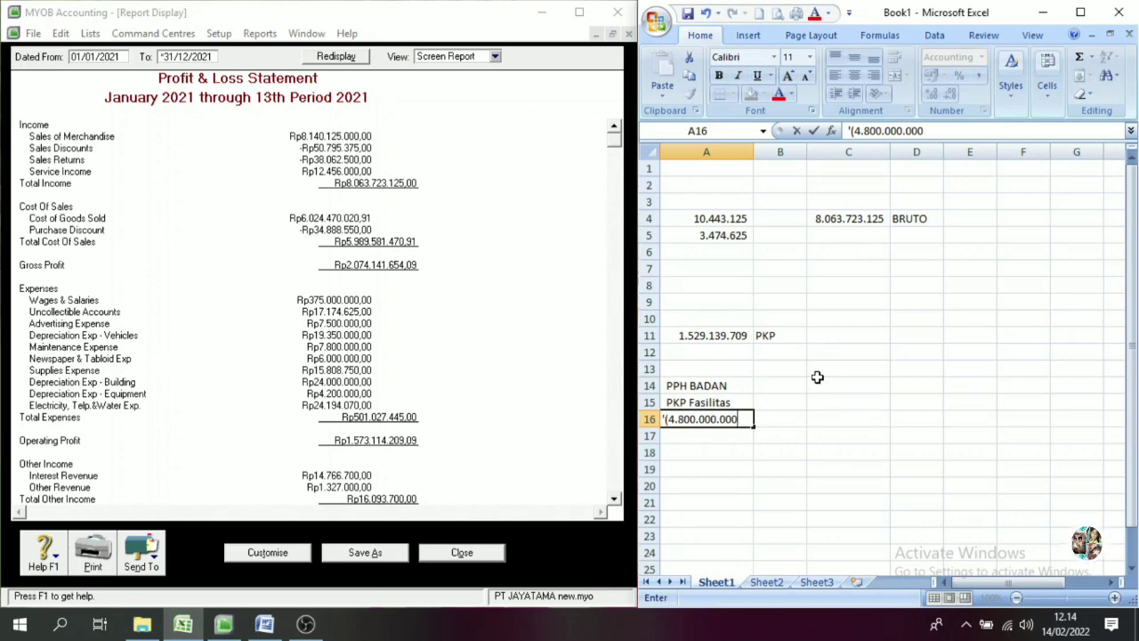
{"action": "type", "text": ":"}
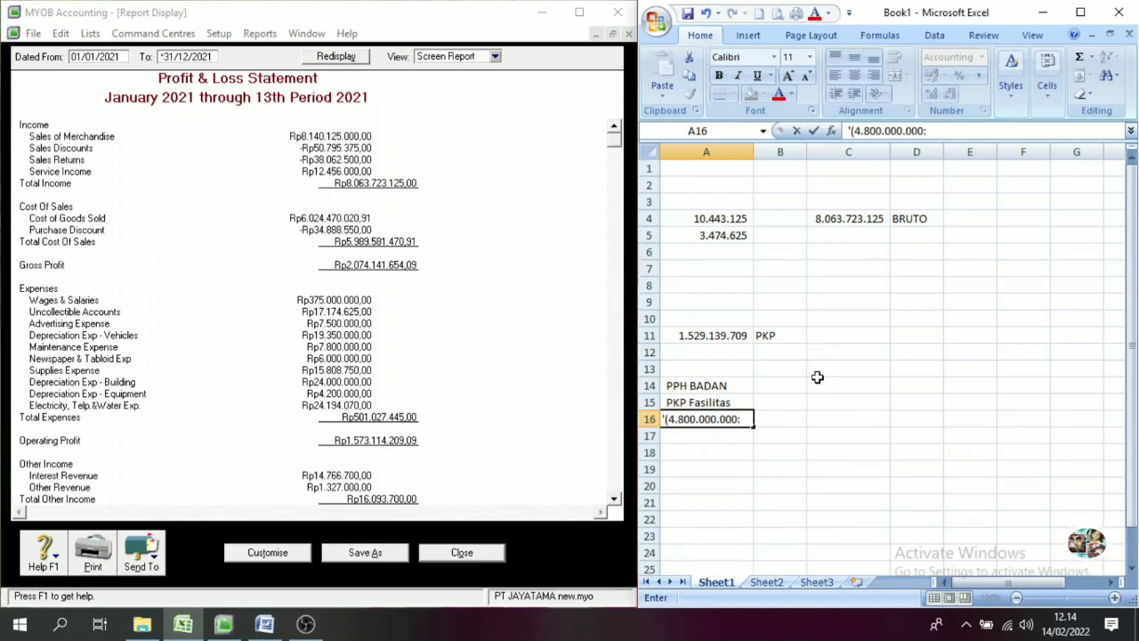
{"action": "key", "text": "BackSpace"}
{"action": "type", "text": ":"}
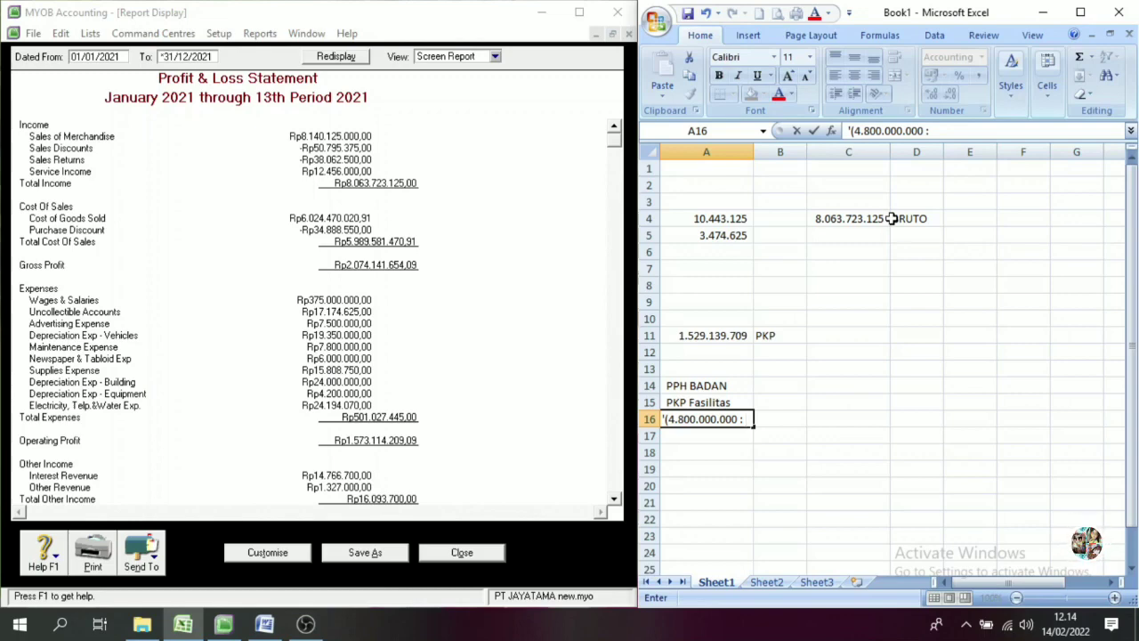
{"action": "type", "text": " BRUTO"}
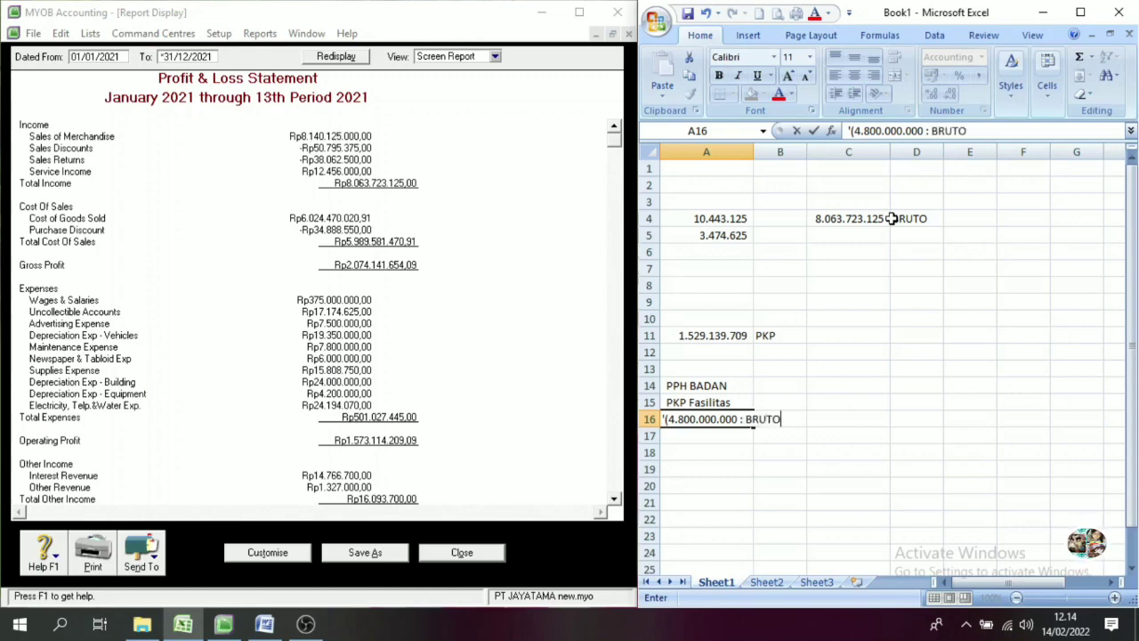
{"action": "type", "text": ")"}
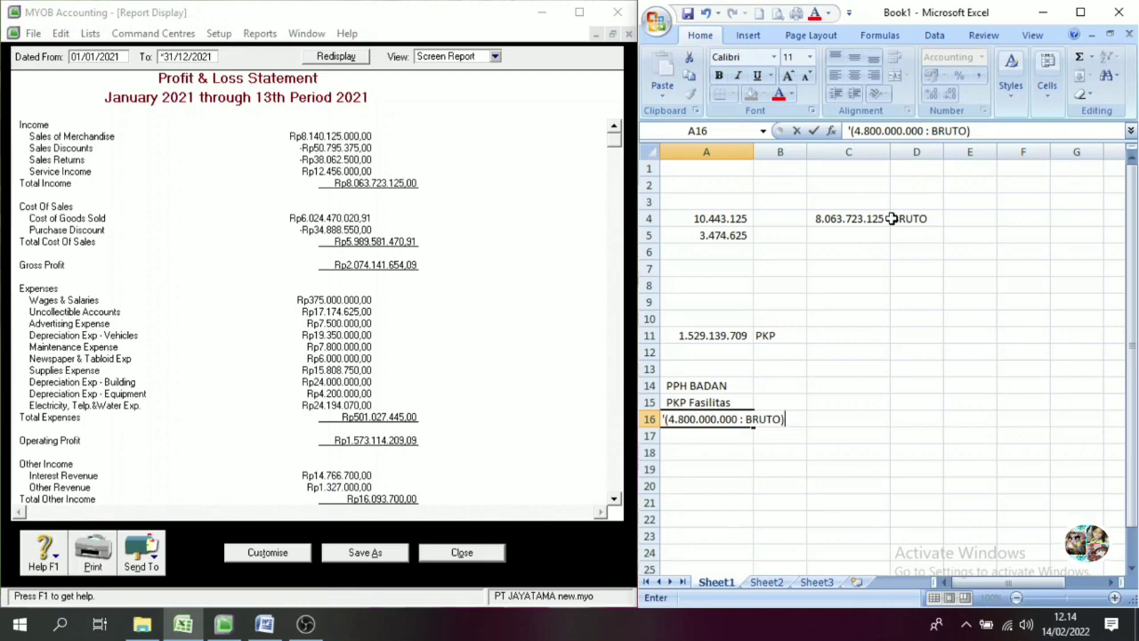
{"action": "type", "text": " x"}
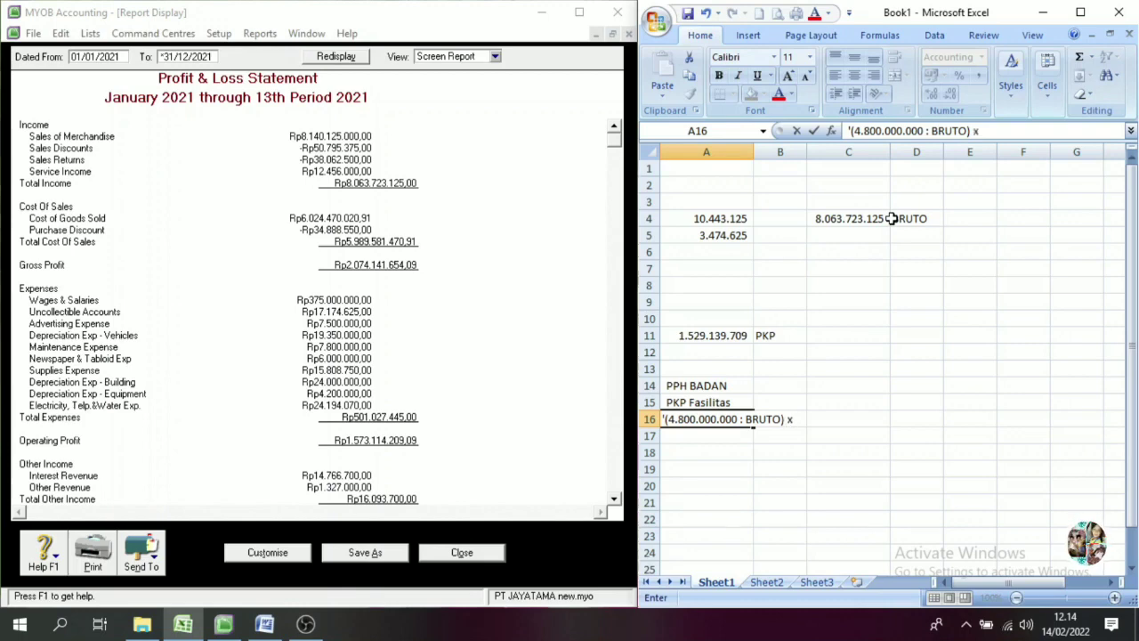
{"action": "type", "text": " PKP"}
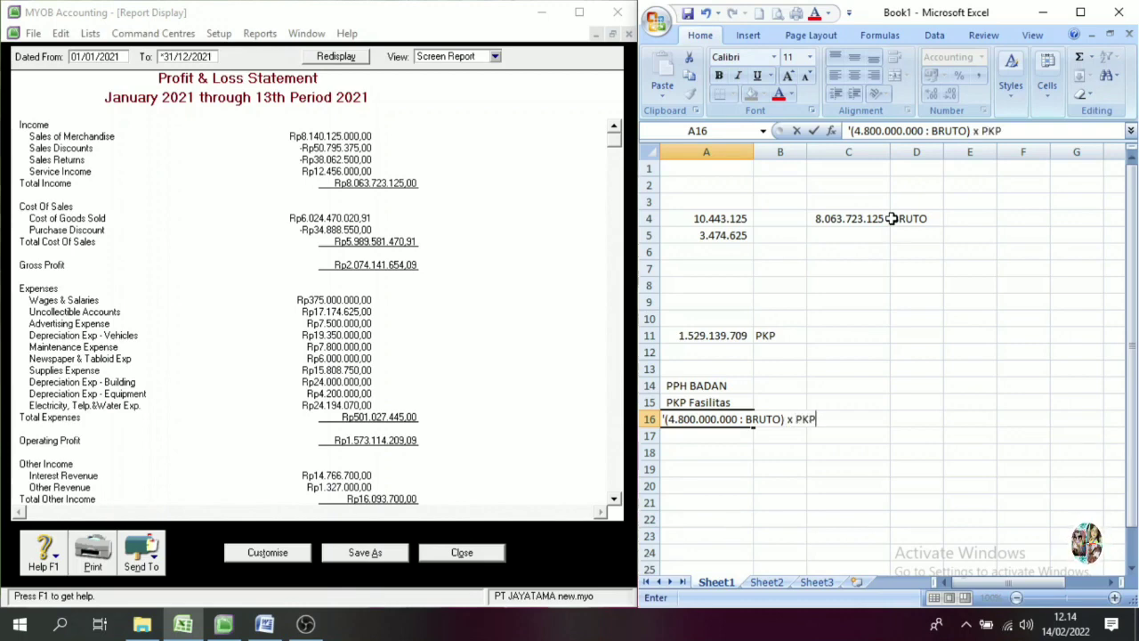
{"action": "key", "text": "Return"}
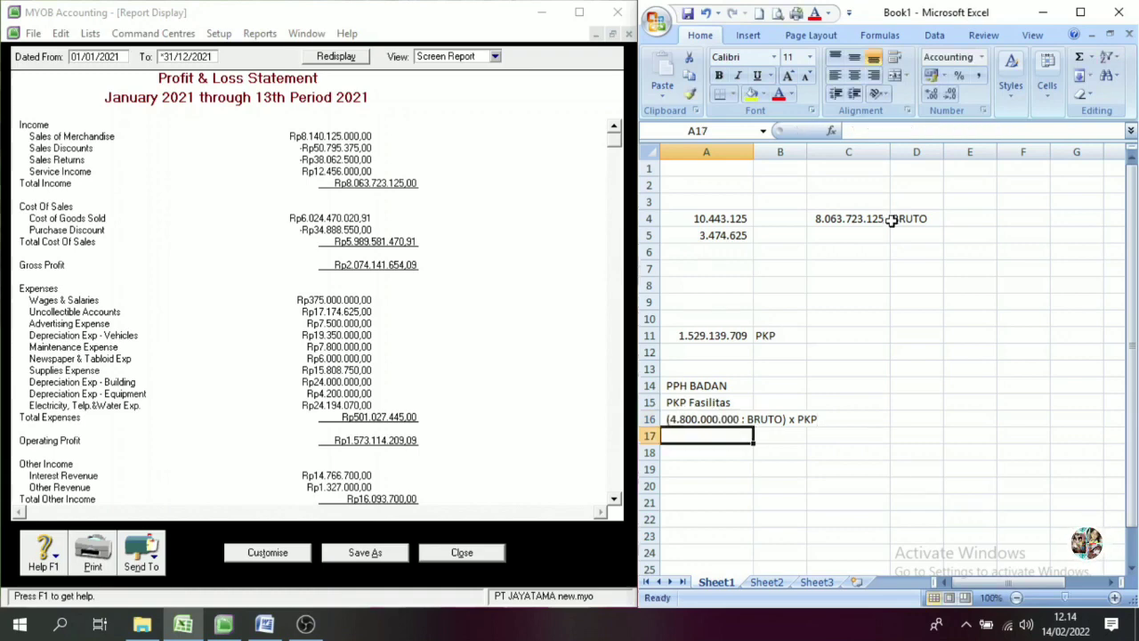
{"action": "left_click", "coordinate": [928, 426]}
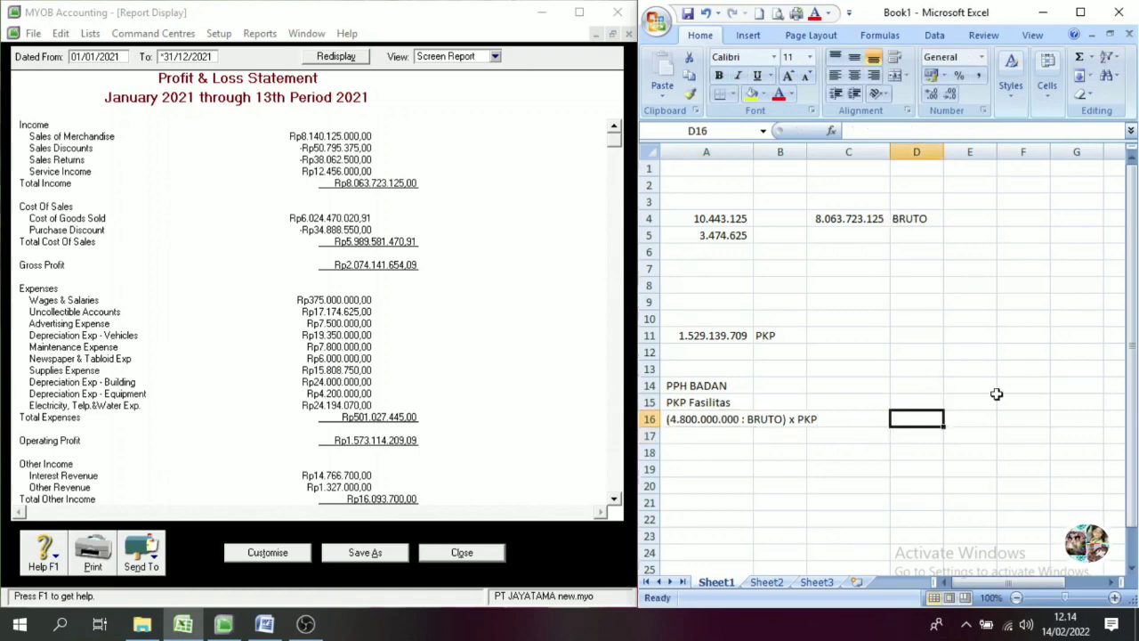
{"action": "type", "text": "="}
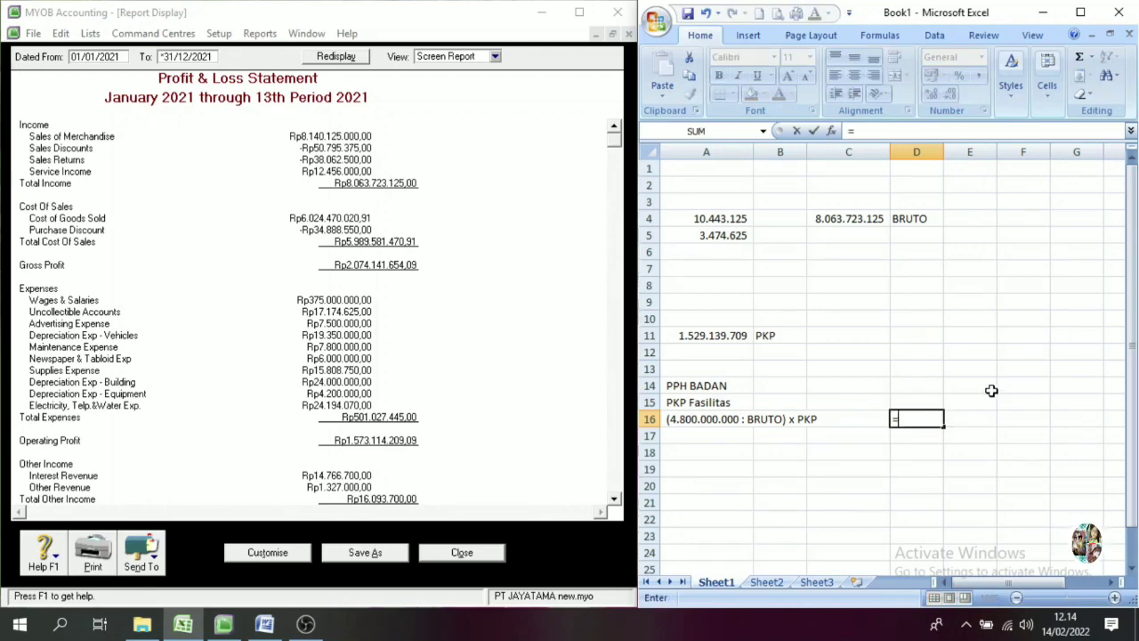
{"action": "type", "text": "(4"}
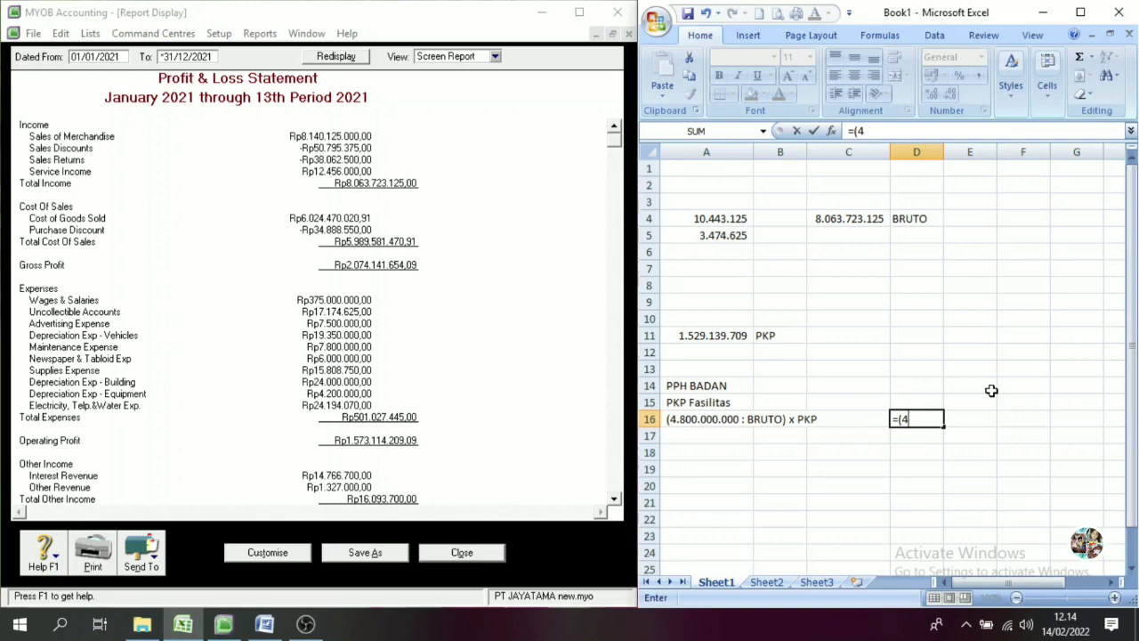
{"action": "type", "text": "800000000"}
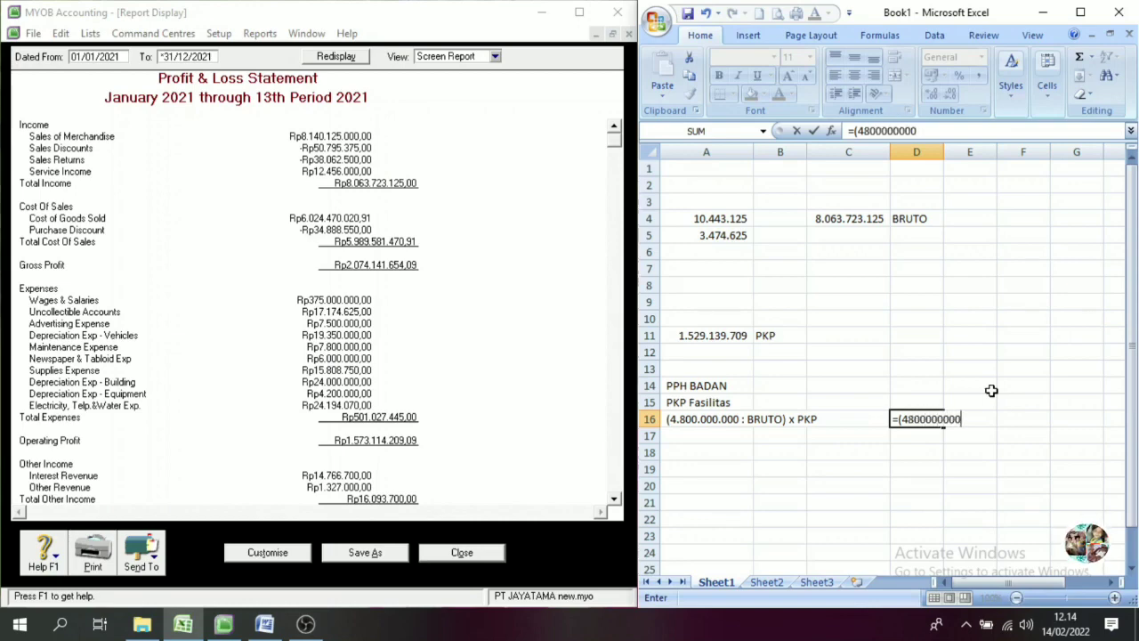
{"action": "type", "text": "/"}
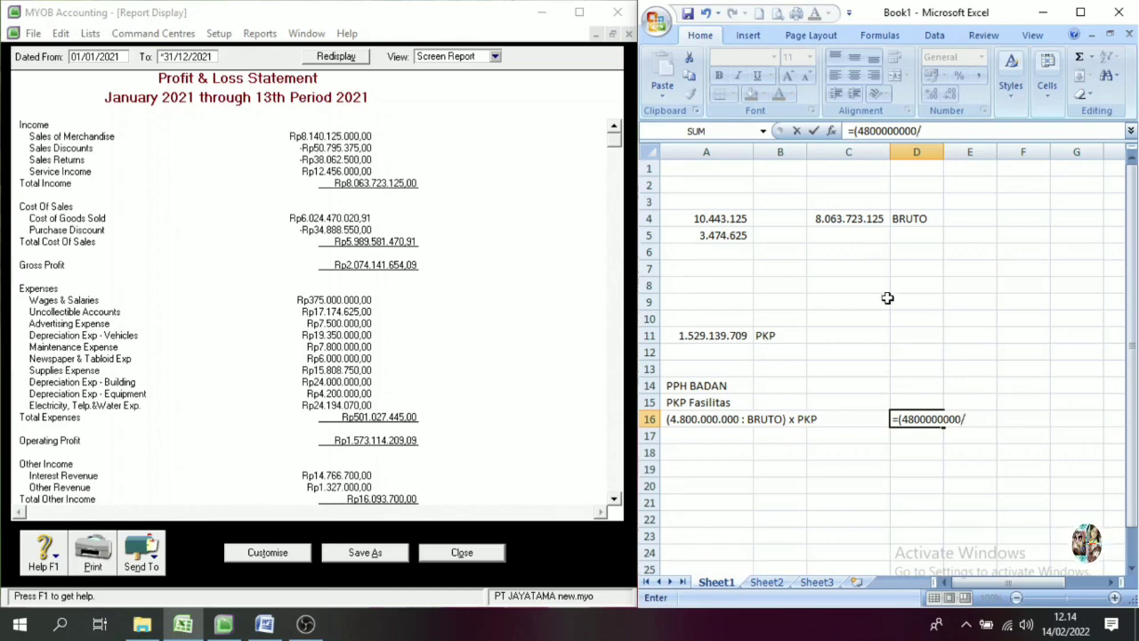
{"action": "type", "text": "8"}
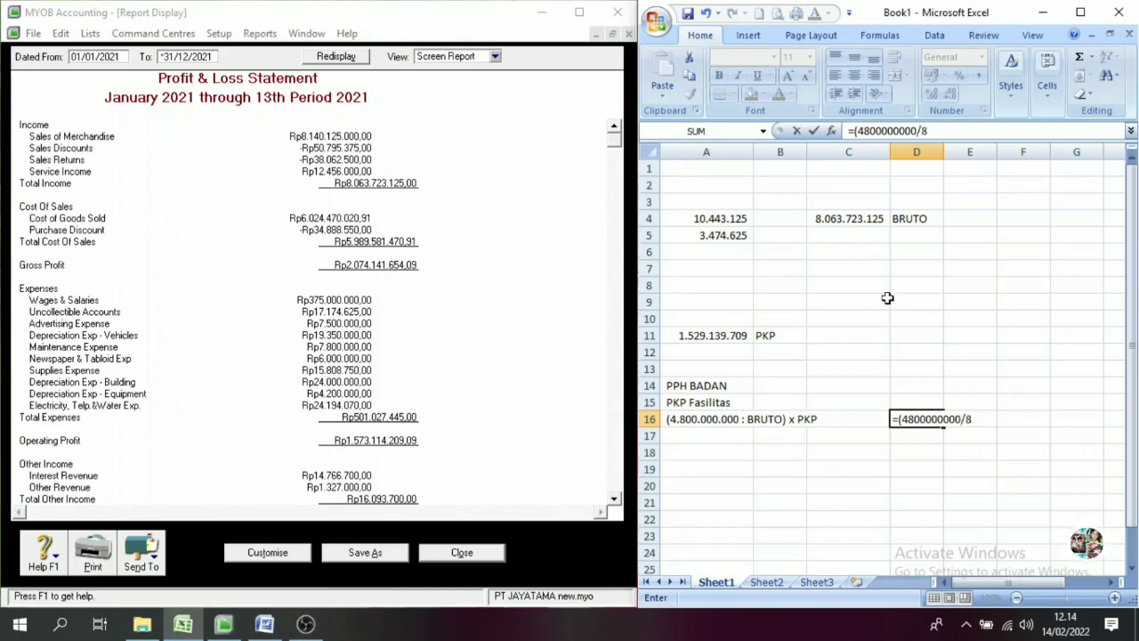
{"action": "type", "text": "063"}
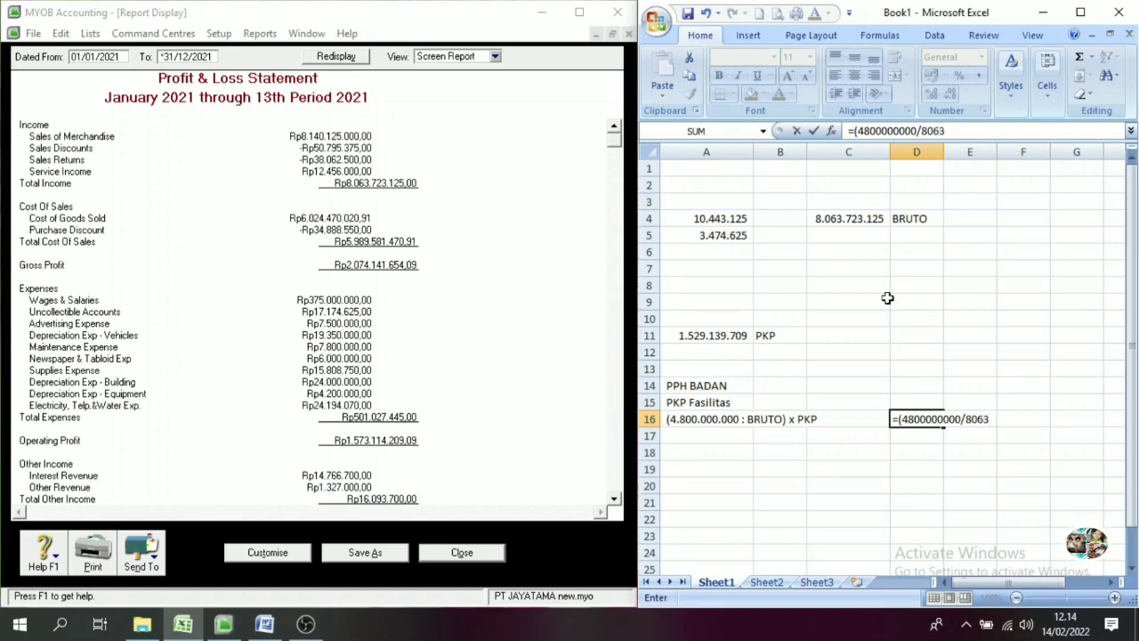
{"action": "type", "text": "723125"}
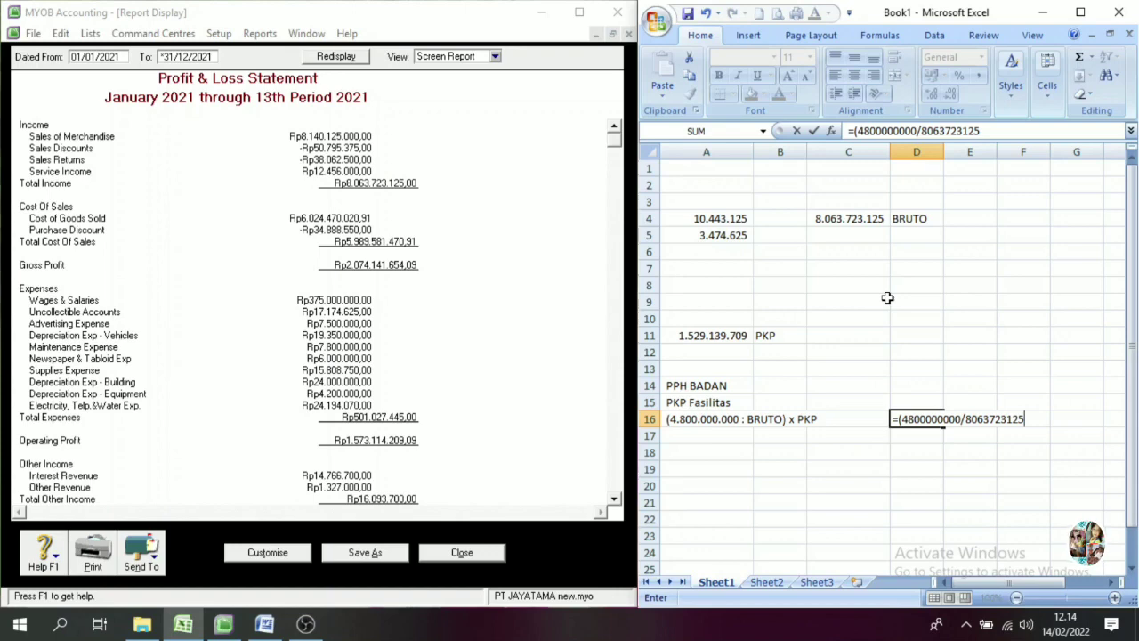
{"action": "type", "text": ")*"}
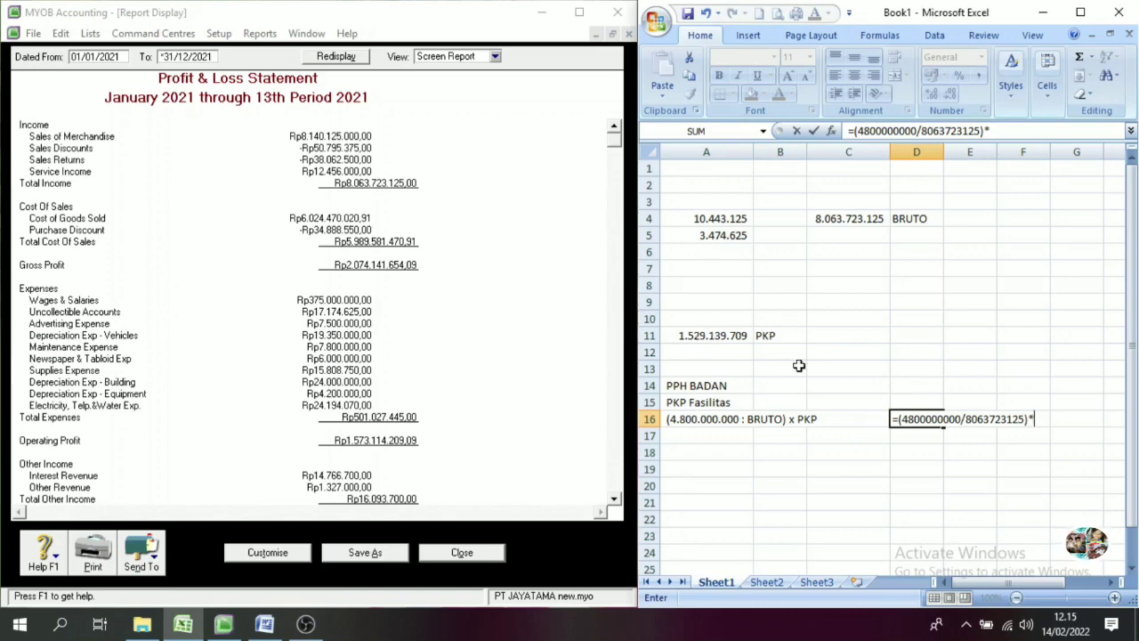
{"action": "type", "text": "1"}
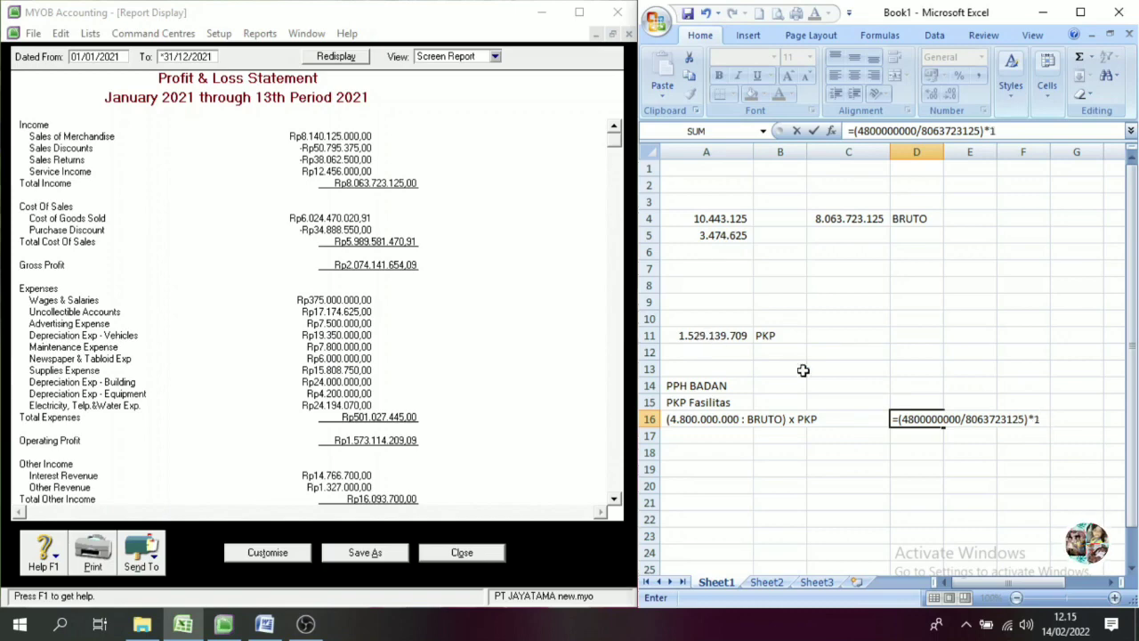
{"action": "type", "text": "529"}
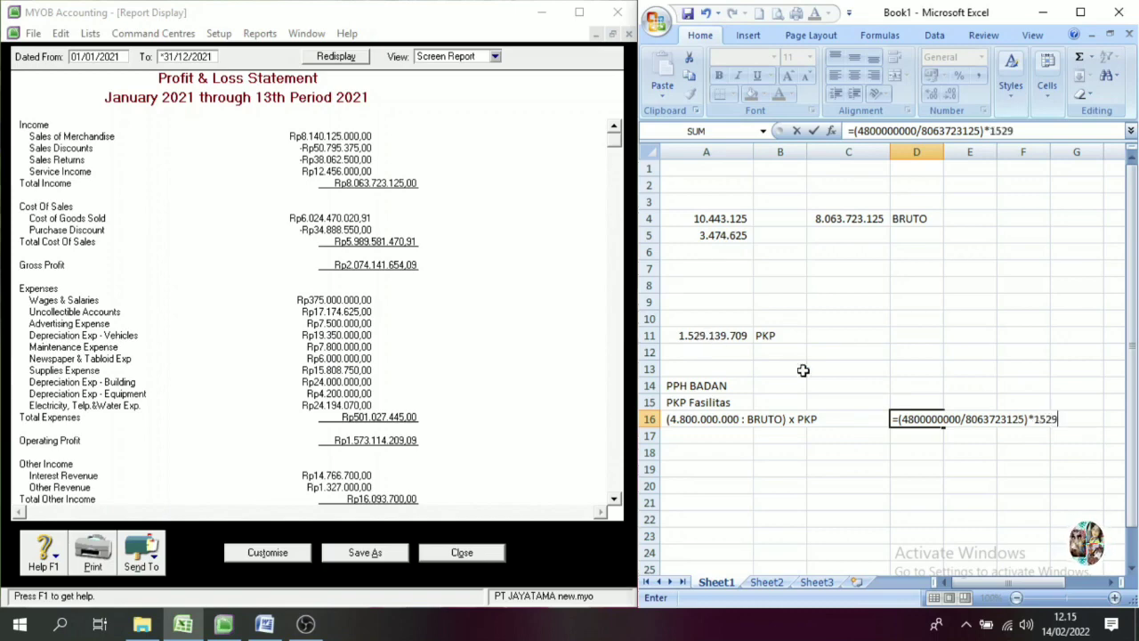
{"action": "type", "text": "139"}
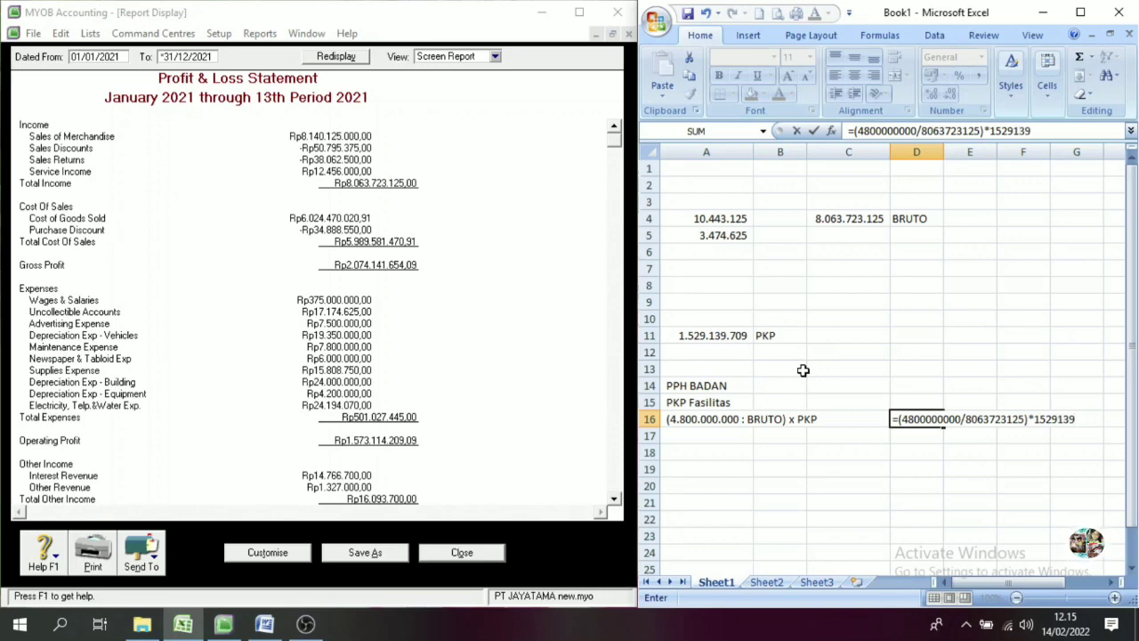
{"action": "type", "text": "709"}
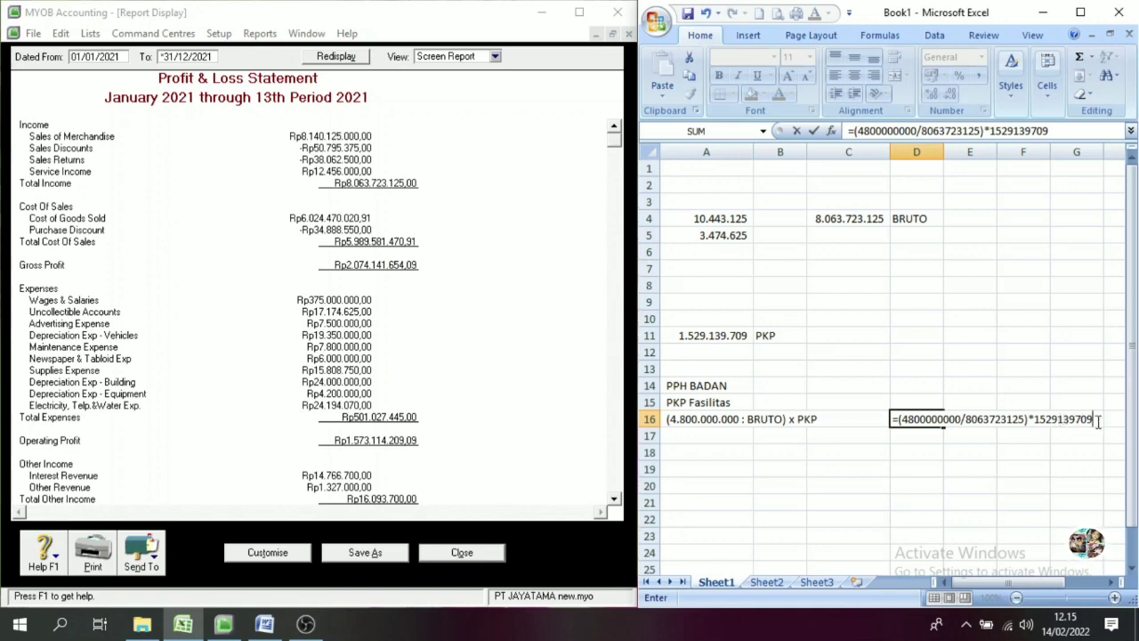
{"action": "key", "text": "Return"}
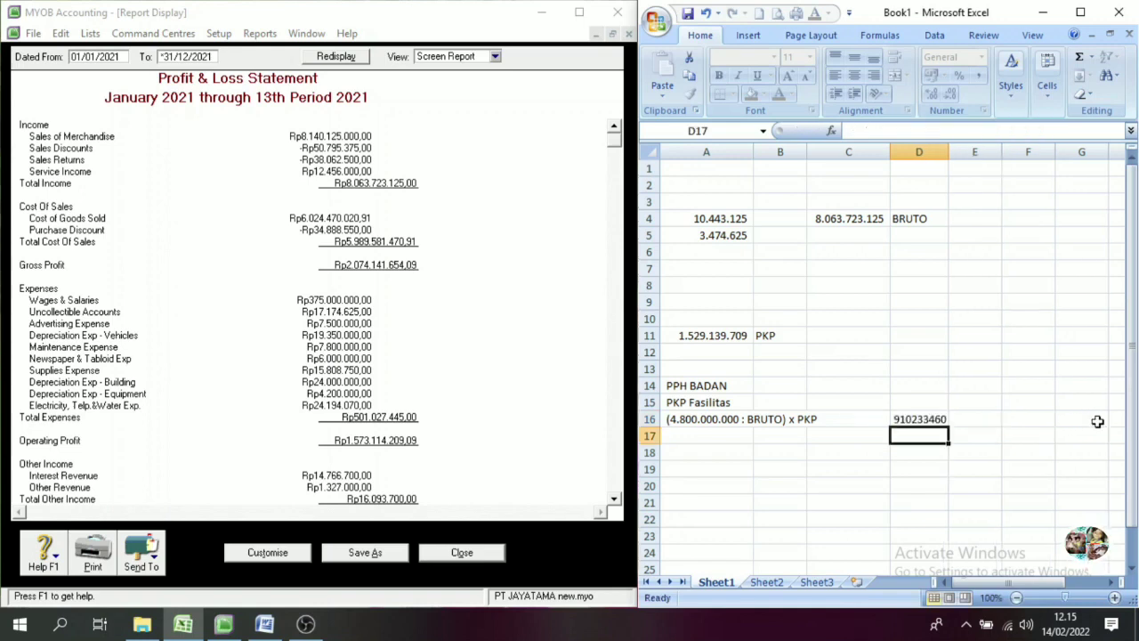
{"action": "left_click", "coordinate": [926, 152]}
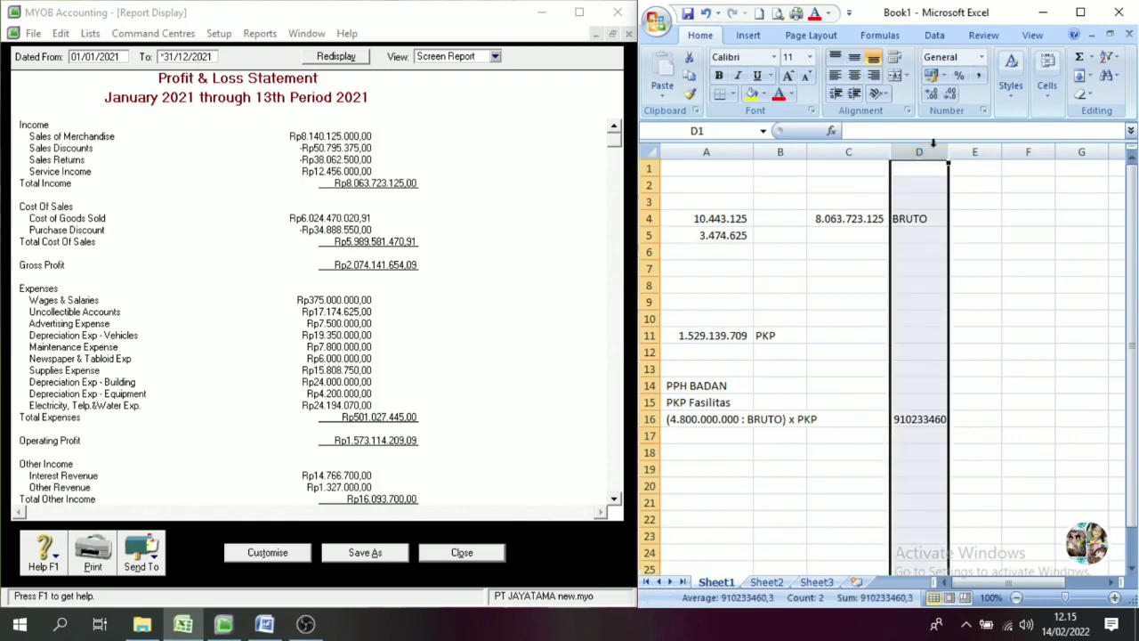
{"action": "left_click", "coordinate": [980, 75]}
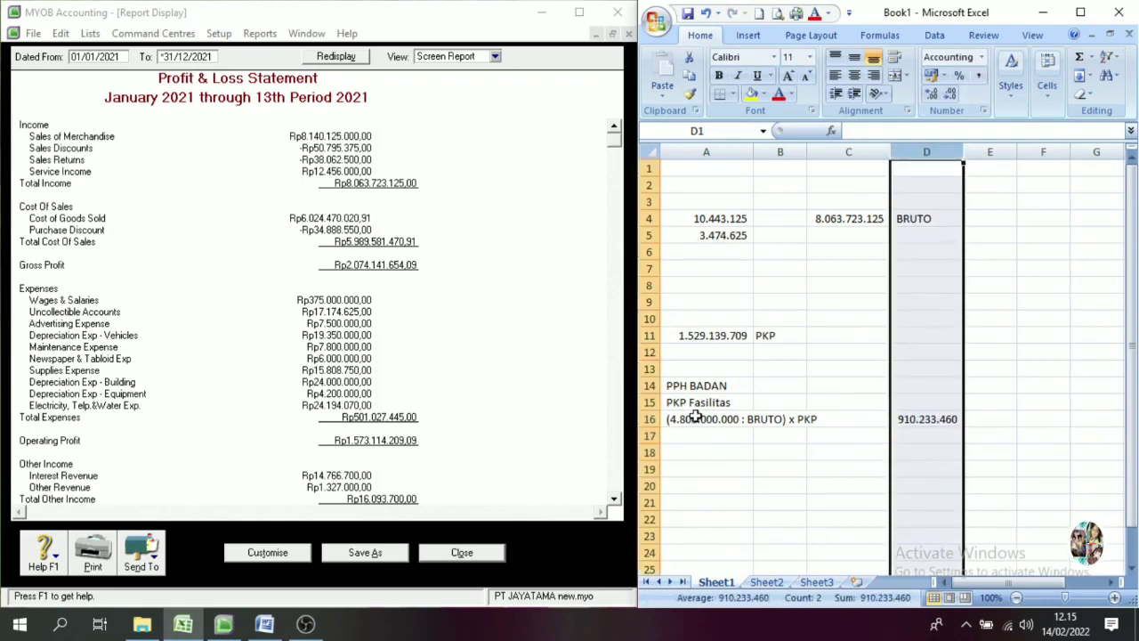
{"action": "left_click", "coordinate": [934, 436]}
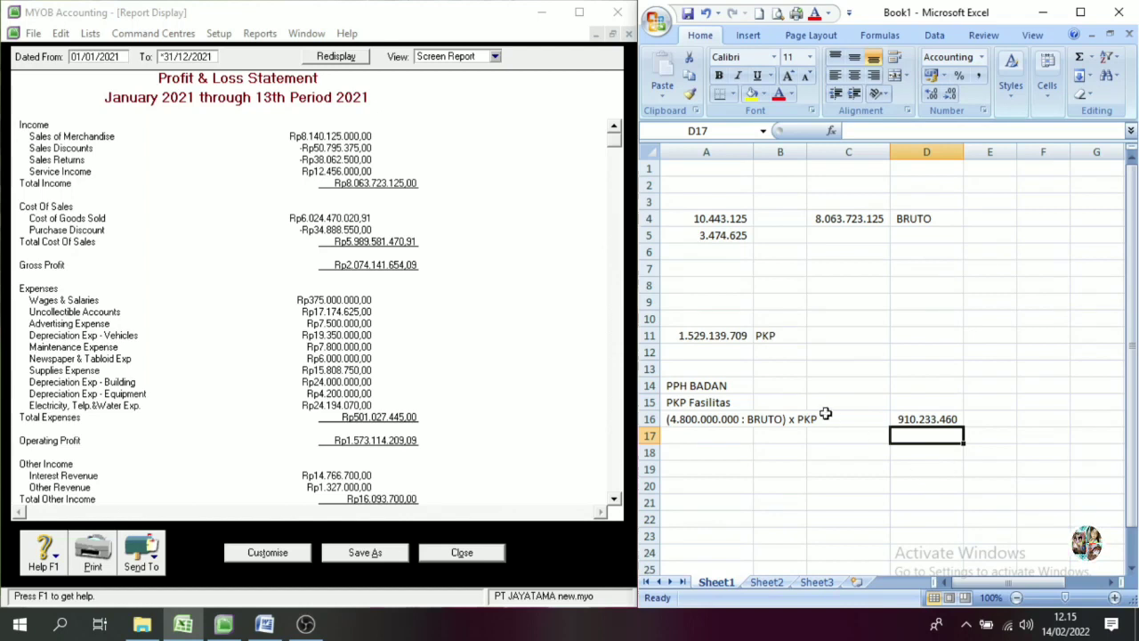
Label A18 'PKP Non Fasilitas' and A19 '(PKP-PKP Fasilitas)'.
{"action": "left_click", "coordinate": [680, 454]}
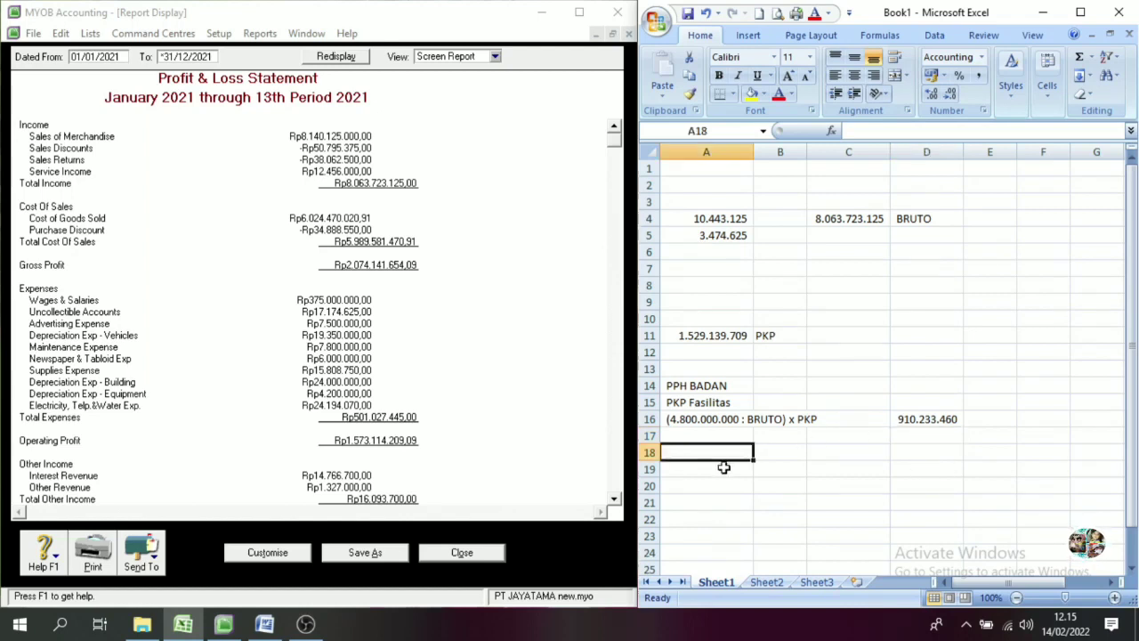
{"action": "type", "text": "PKP Non"}
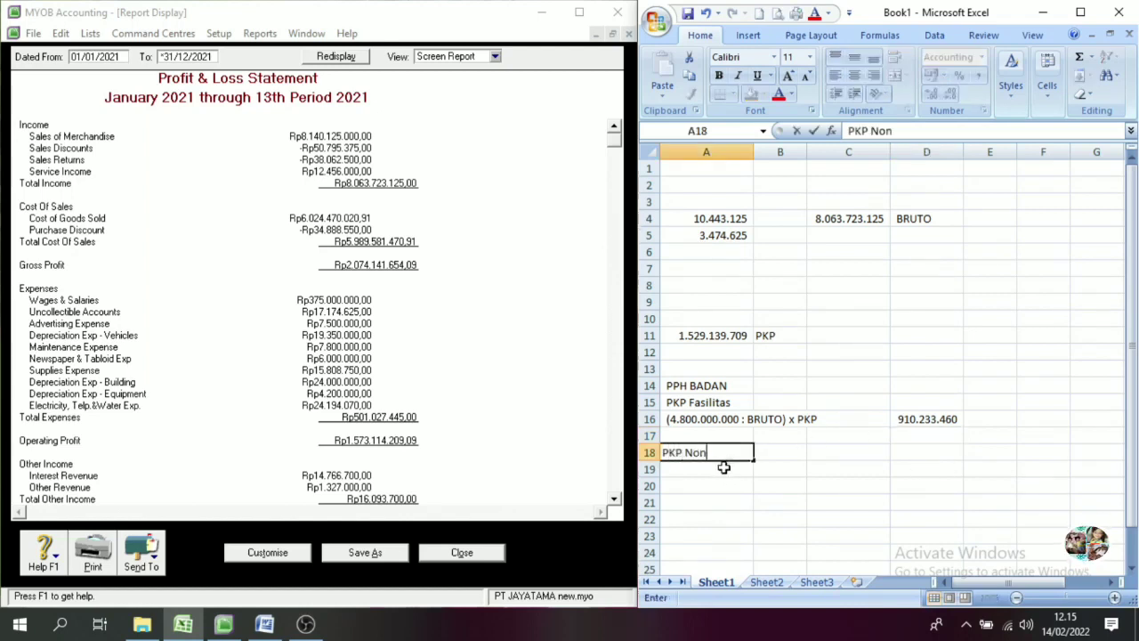
{"action": "type", "text": " Fasilitas"}
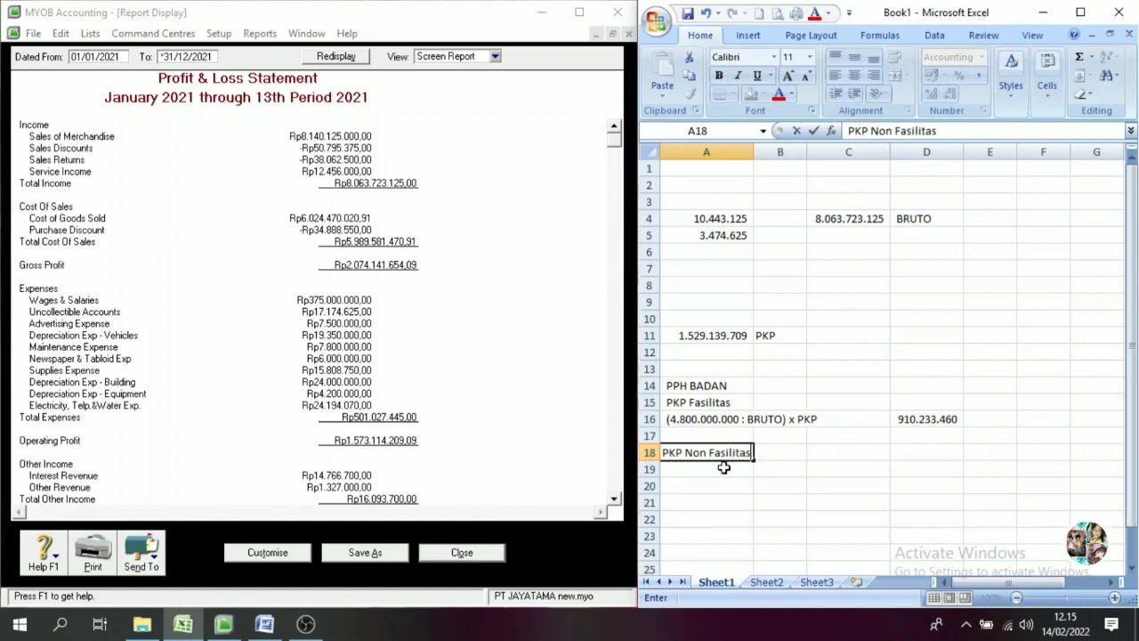
{"action": "key", "text": "Return"}
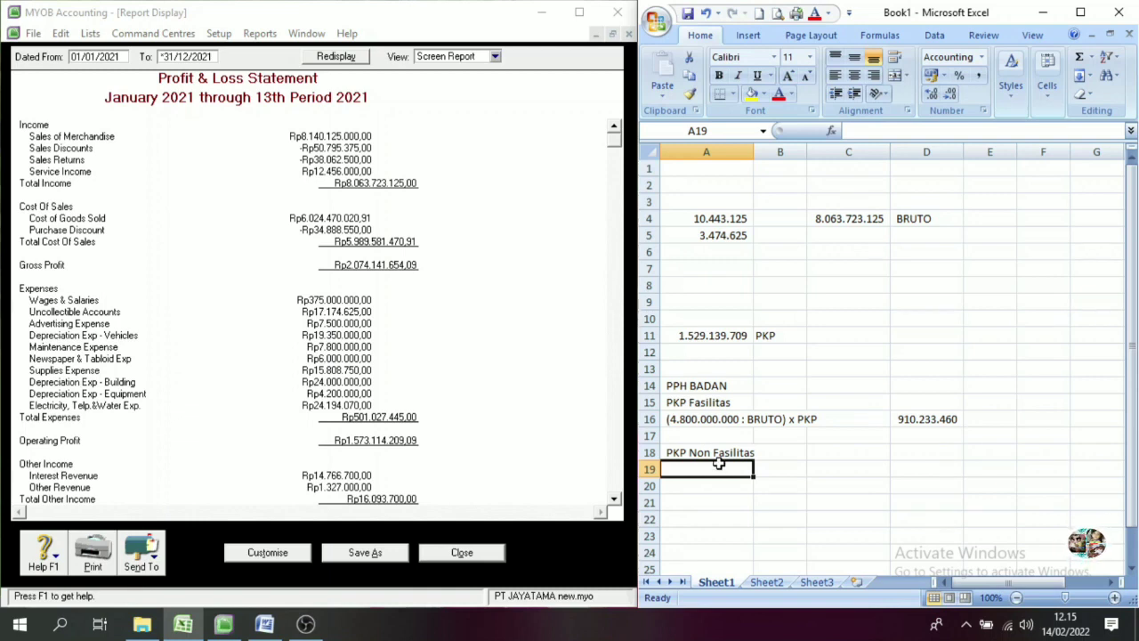
{"action": "left_click", "coordinate": [701, 336]}
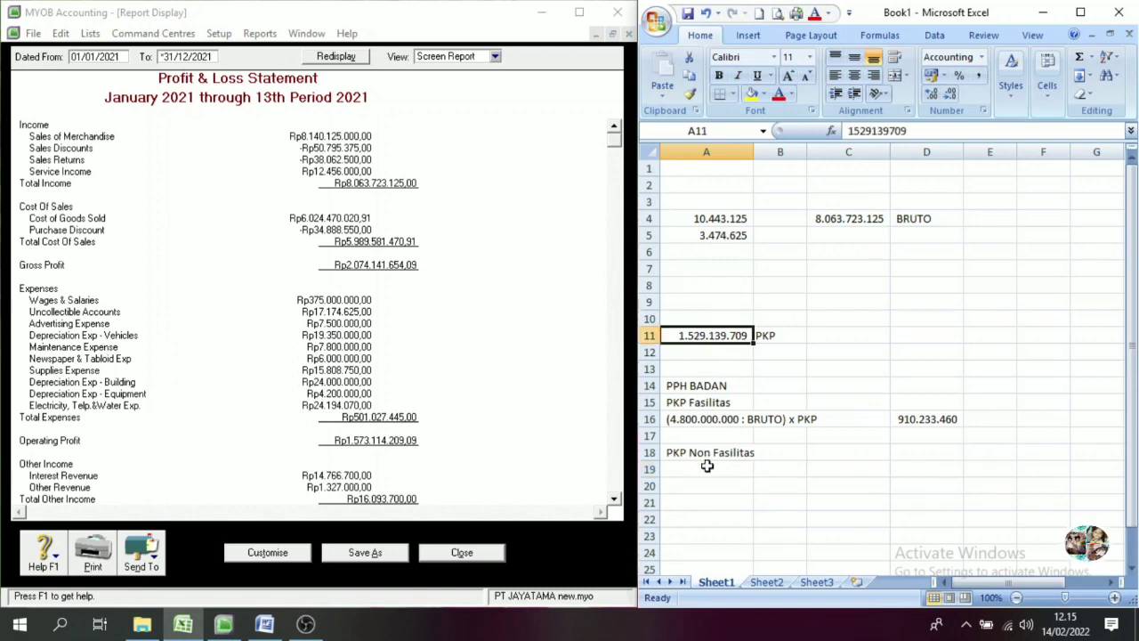
{"action": "left_click", "coordinate": [706, 466]}
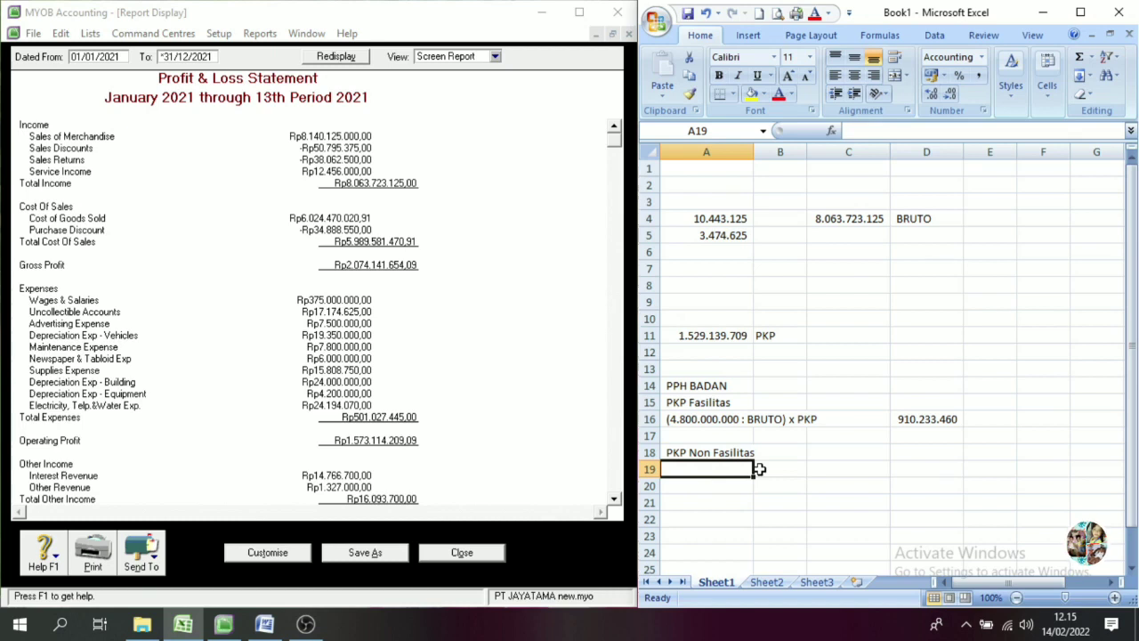
{"action": "type", "text": "="}
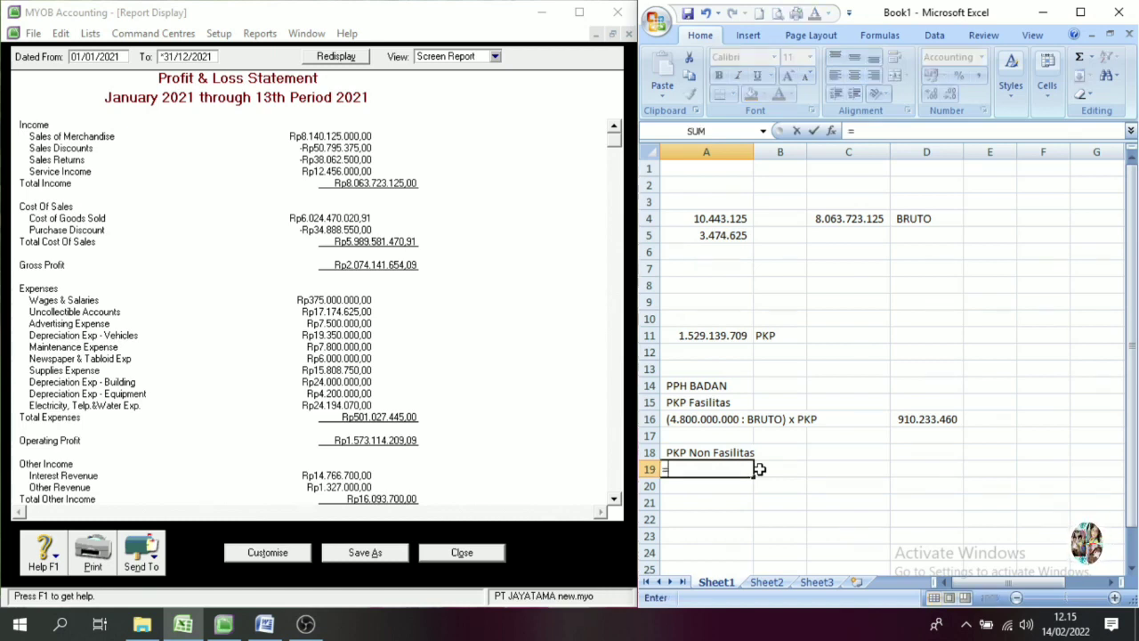
{"action": "key", "text": "BackSpace"}
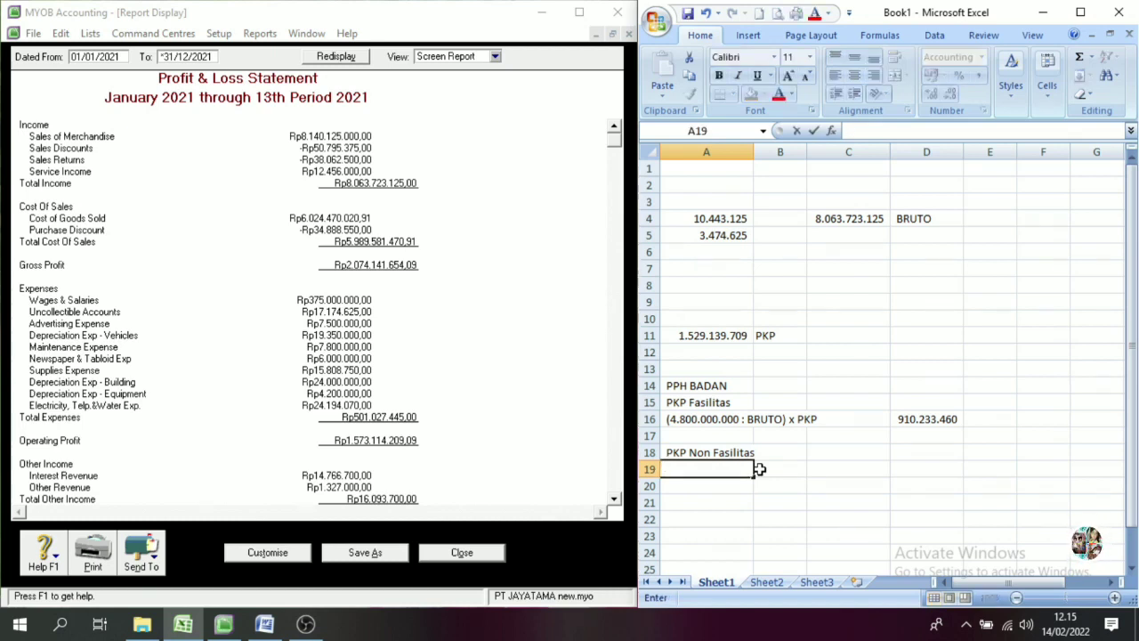
{"action": "type", "text": "'(PKP"}
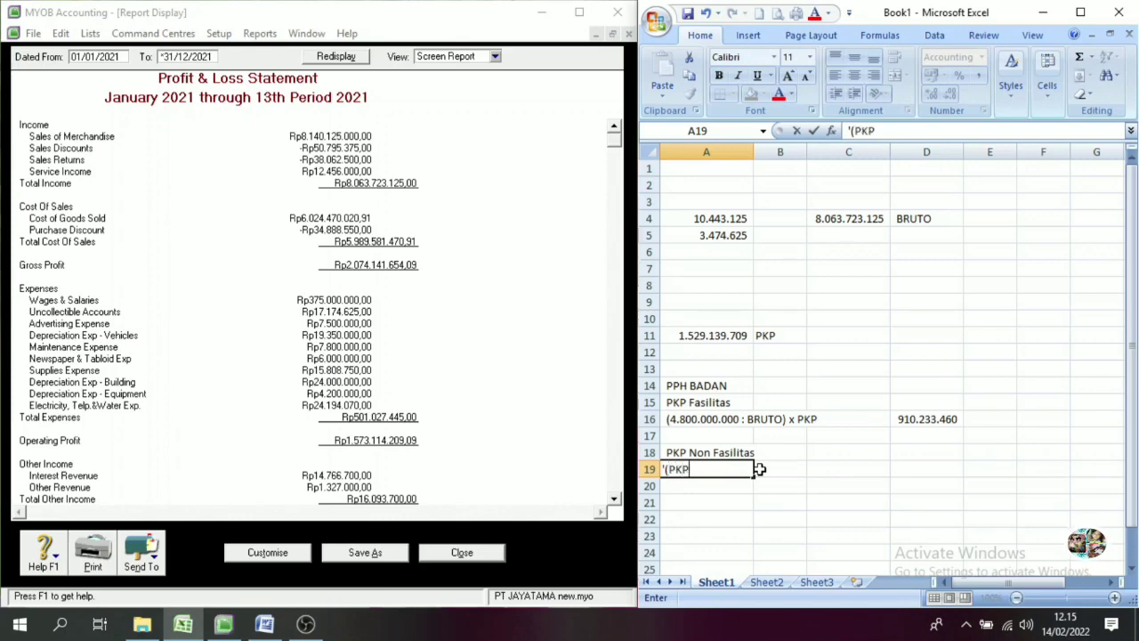
{"action": "type", "text": "-"}
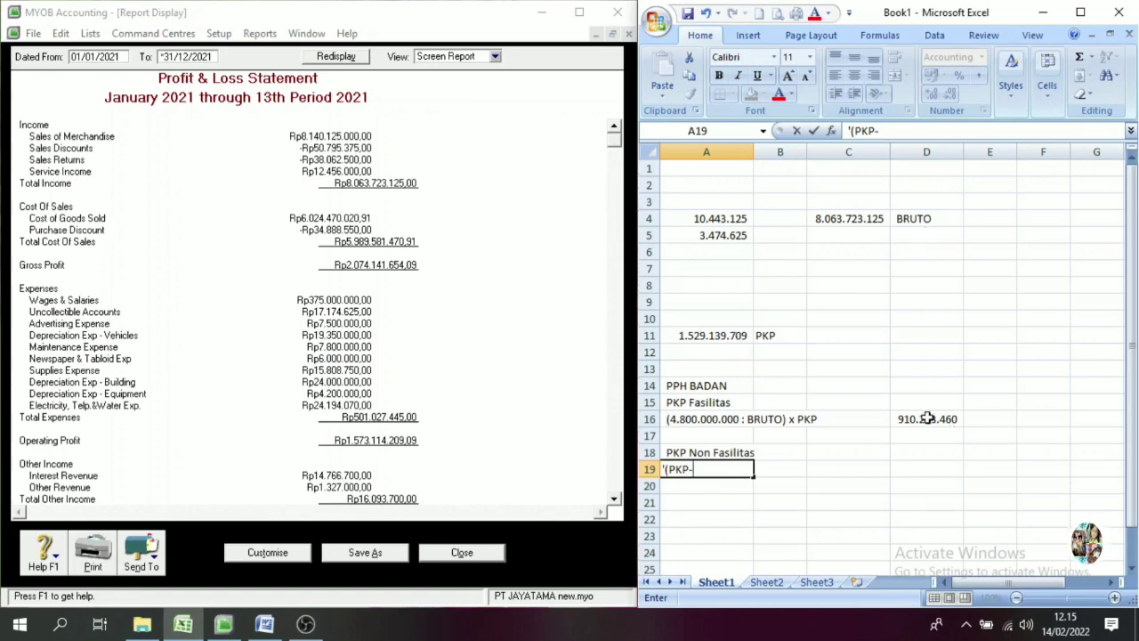
{"action": "type", "text": "PKP"}
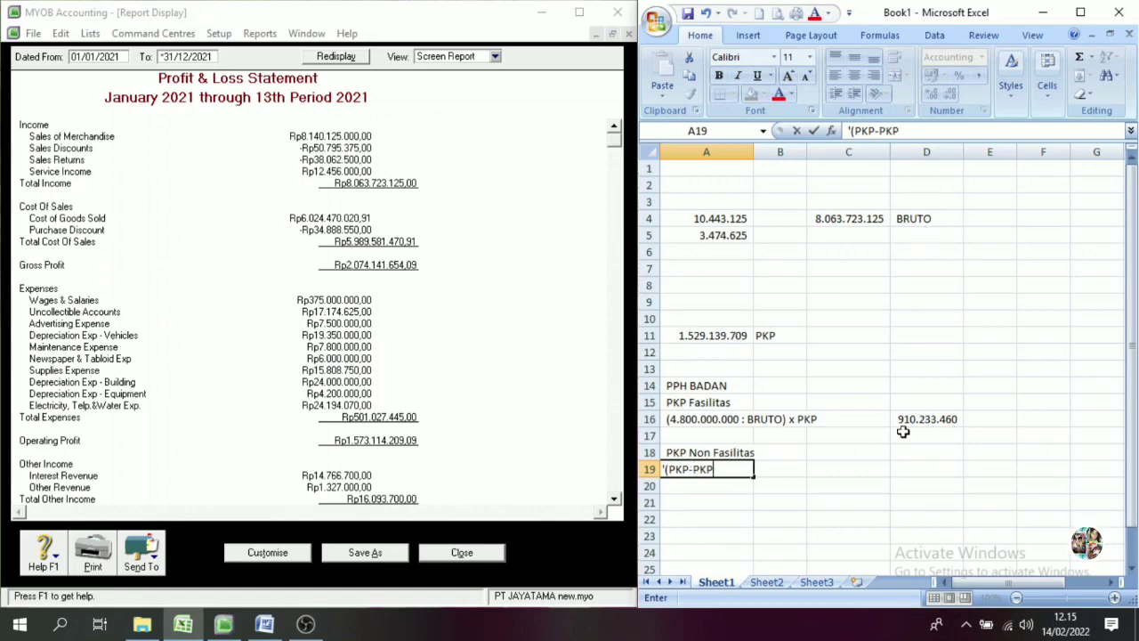
{"action": "type", "text": " Fasilita"}
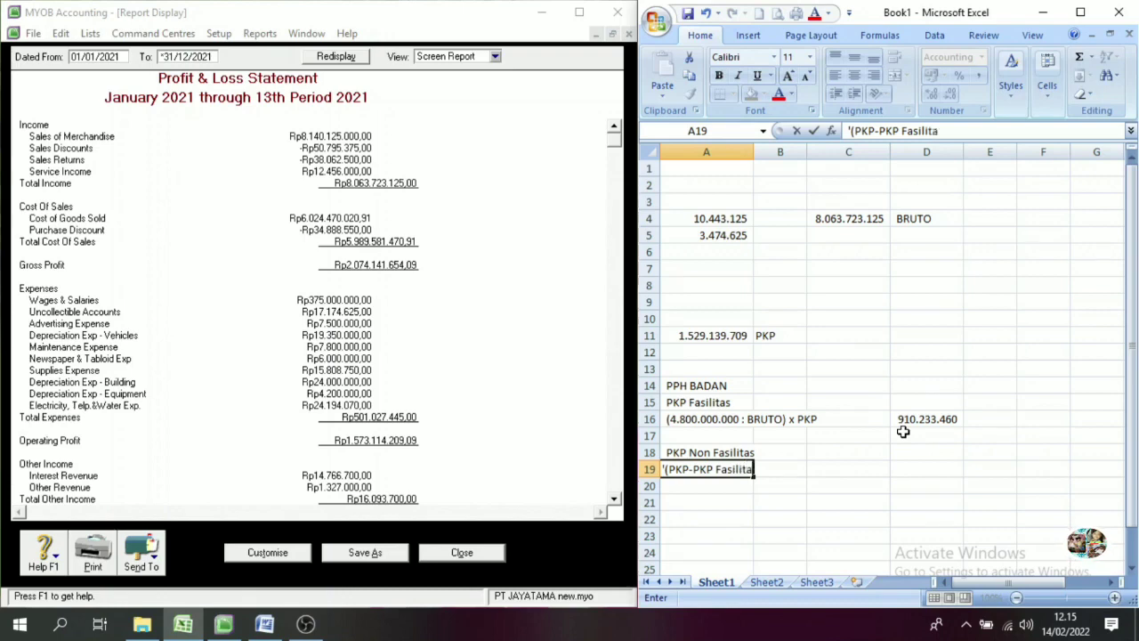
{"action": "type", "text": "s)"}
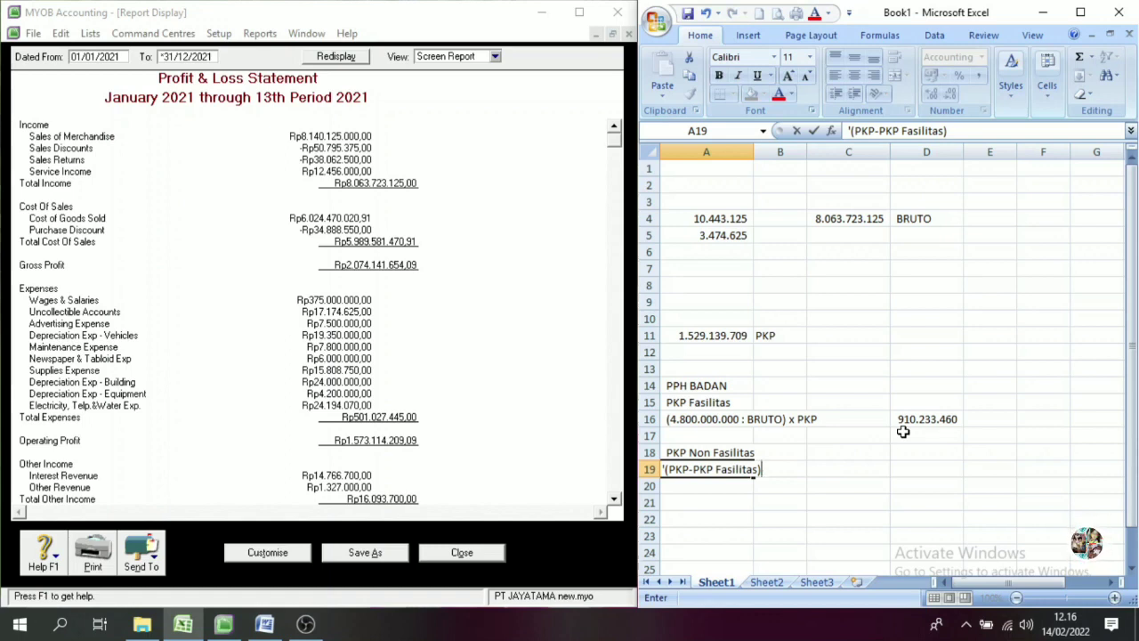
{"action": "key", "text": "Return"}
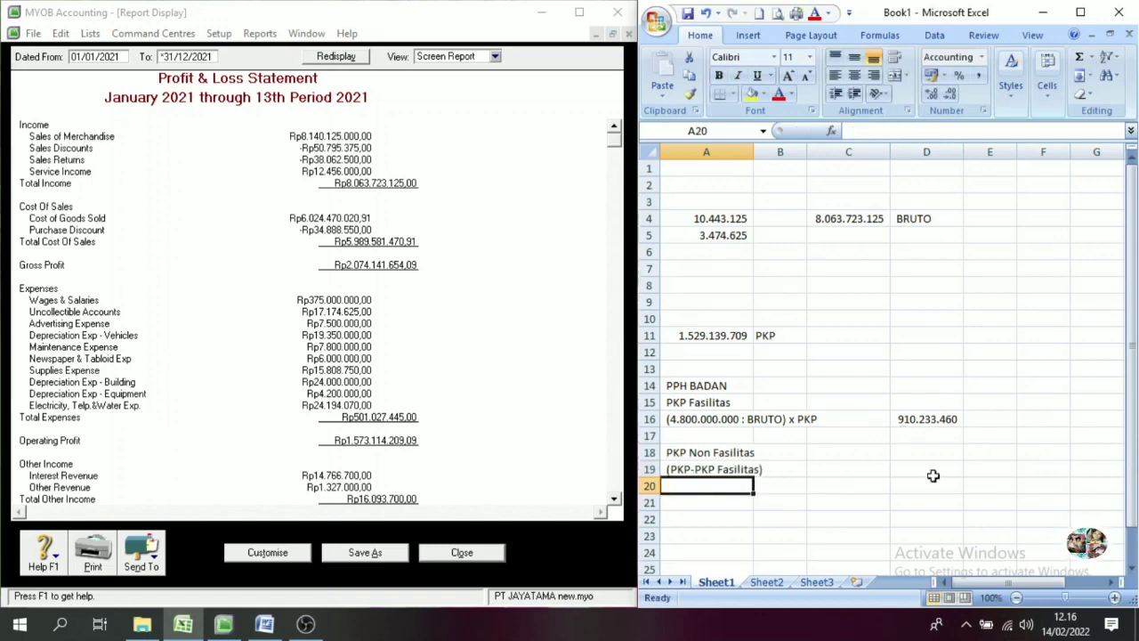
{"action": "left_click", "coordinate": [917, 473]}
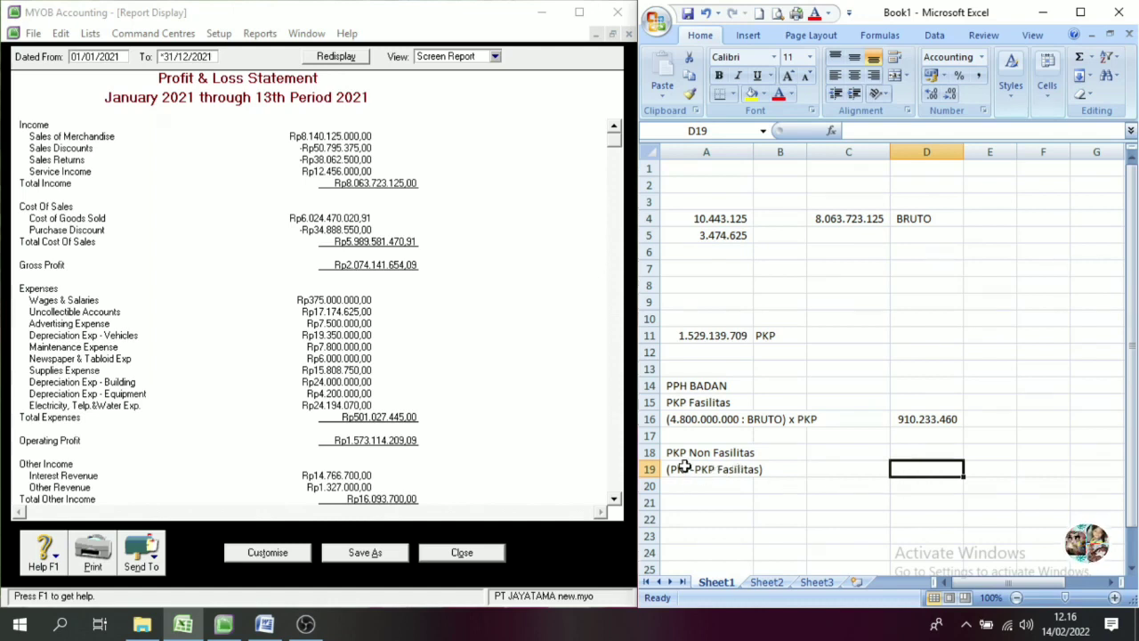
{"action": "left_click", "coordinate": [701, 335]}
{"action": "left_click", "coordinate": [920, 468]}
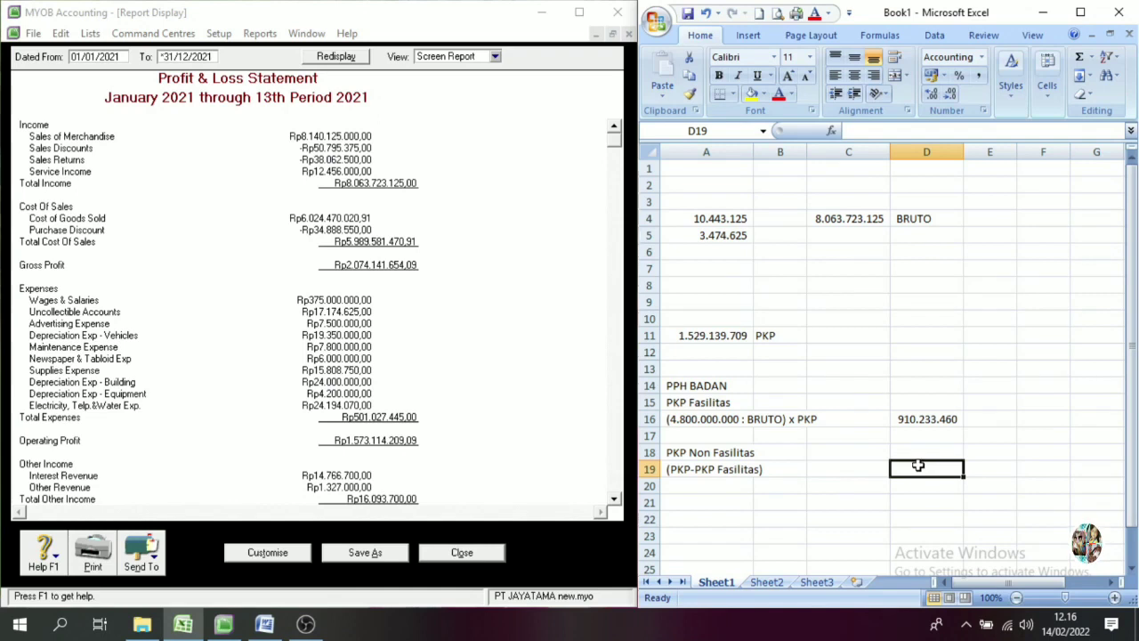
{"action": "type", "text": "="}
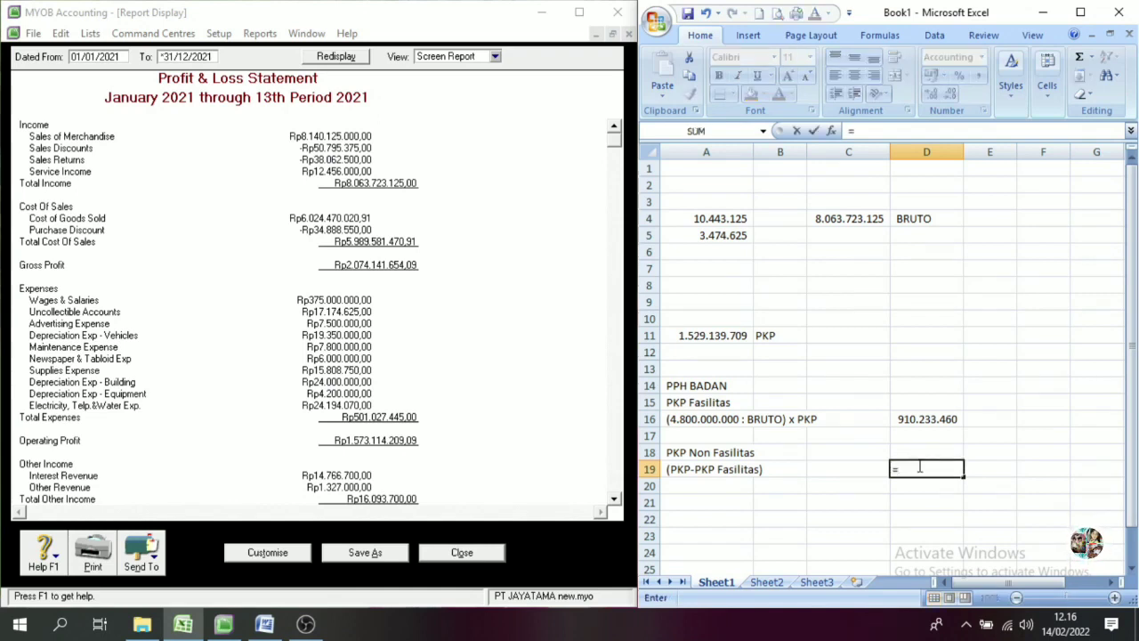
{"action": "type", "text": "15"}
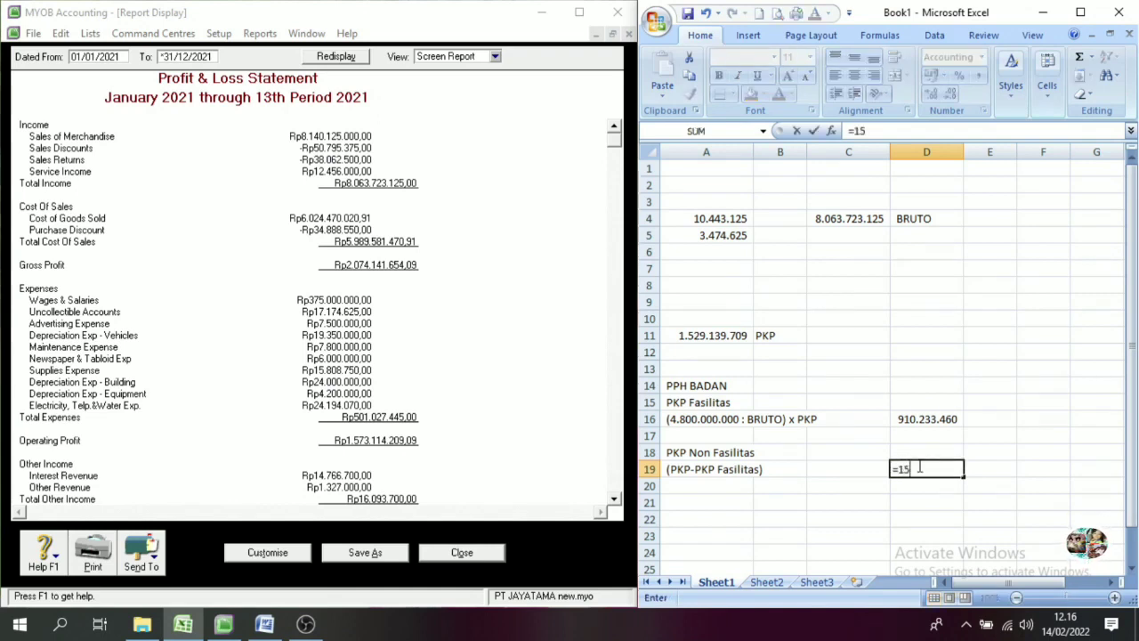
{"action": "type", "text": "2913"}
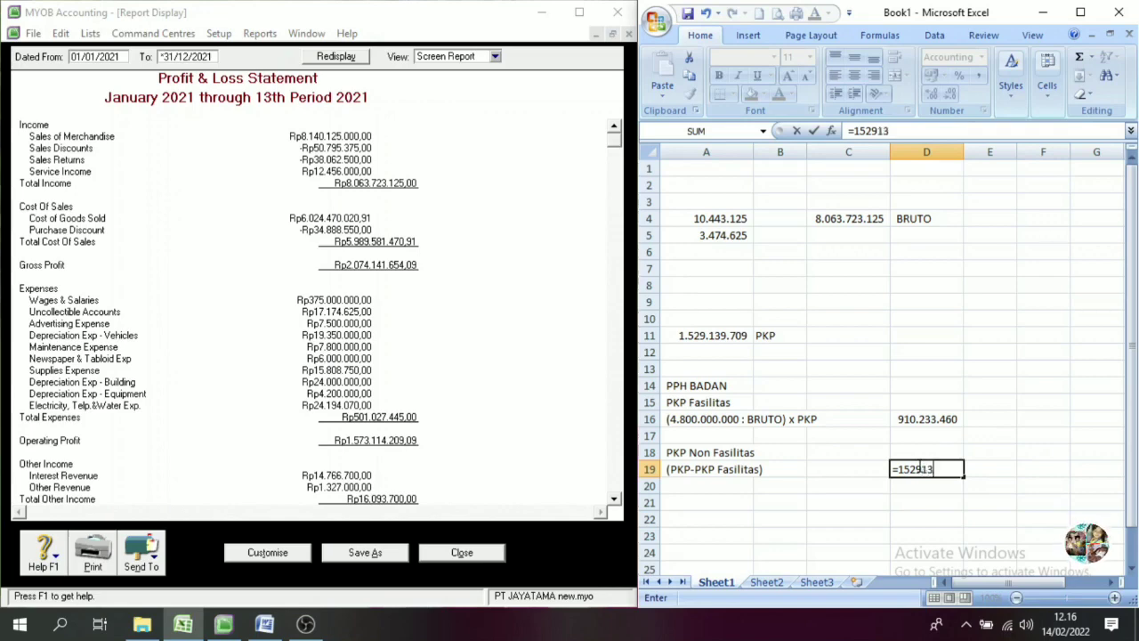
{"action": "type", "text": "9709"}
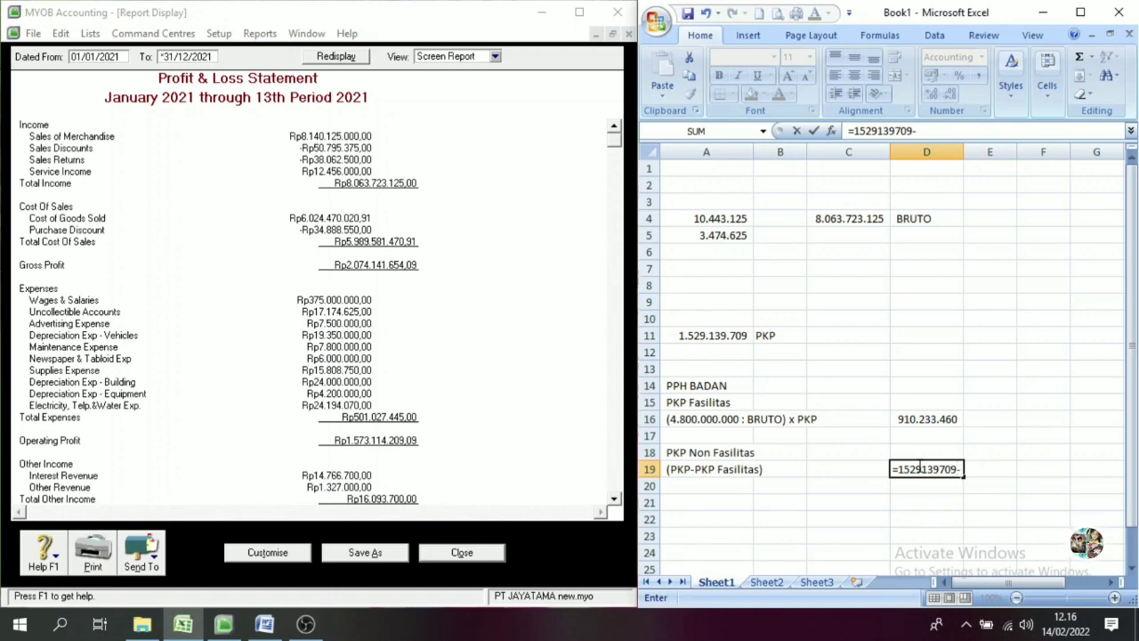
{"action": "type", "text": "-"}
{"action": "left_click", "coordinate": [920, 416]}
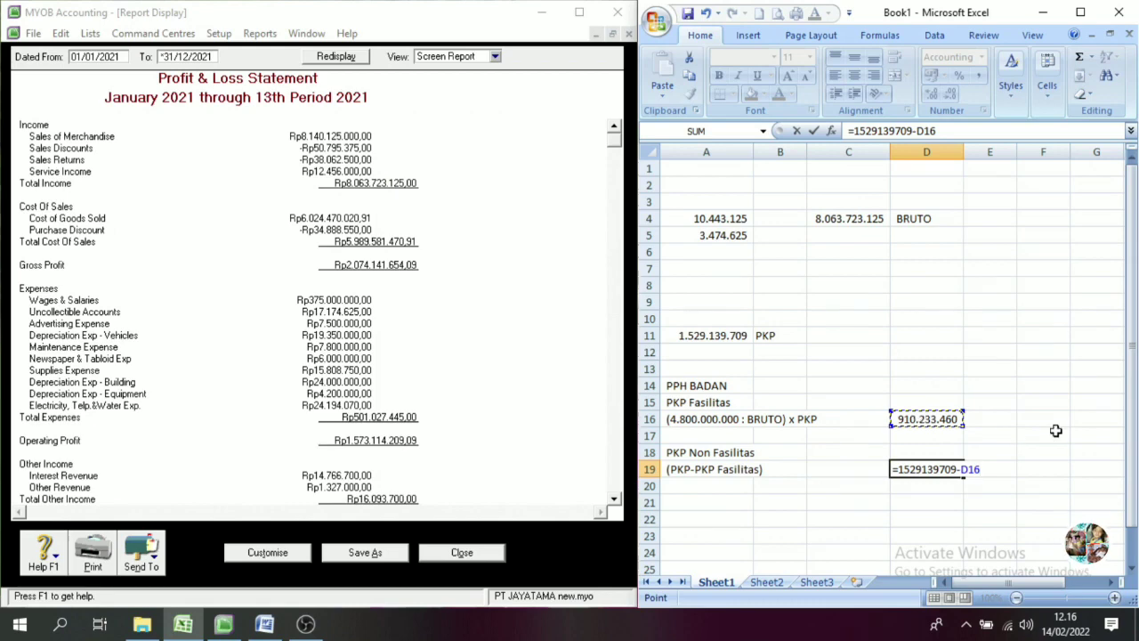
{"action": "key", "text": "Return"}
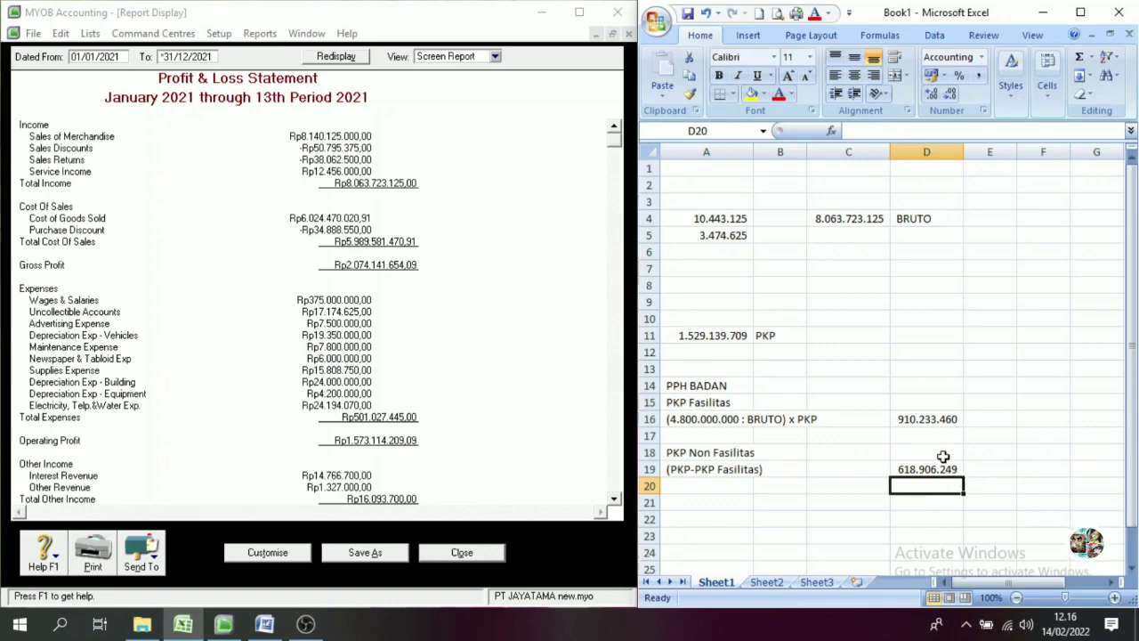
Review the PPH BADAN labels and check the combined D16–D19 total.
{"action": "left_click", "coordinate": [923, 418]}
{"action": "left_click", "coordinate": [686, 392]}
{"action": "left_click", "coordinate": [690, 402]}
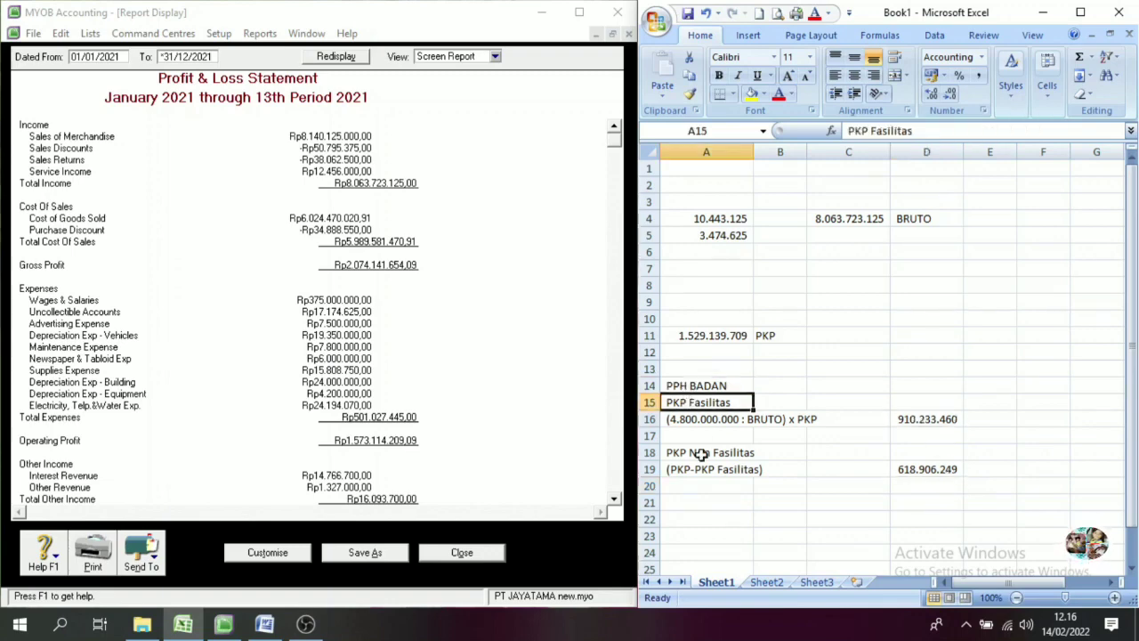
{"action": "left_click", "coordinate": [702, 464]}
{"action": "left_click", "coordinate": [699, 416]}
{"action": "left_click", "coordinate": [703, 452]}
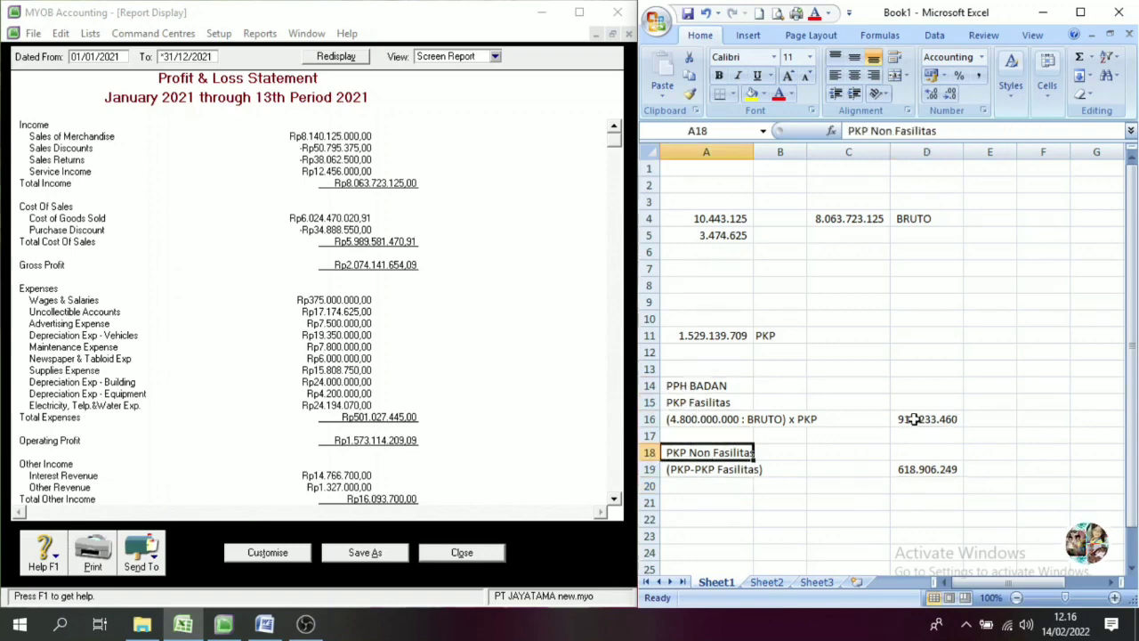
{"action": "left_click_drag", "start_coordinate": [909, 418], "coordinate": [922, 479]}
{"action": "left_click", "coordinate": [846, 532]}
{"action": "left_click", "coordinate": [688, 503]}
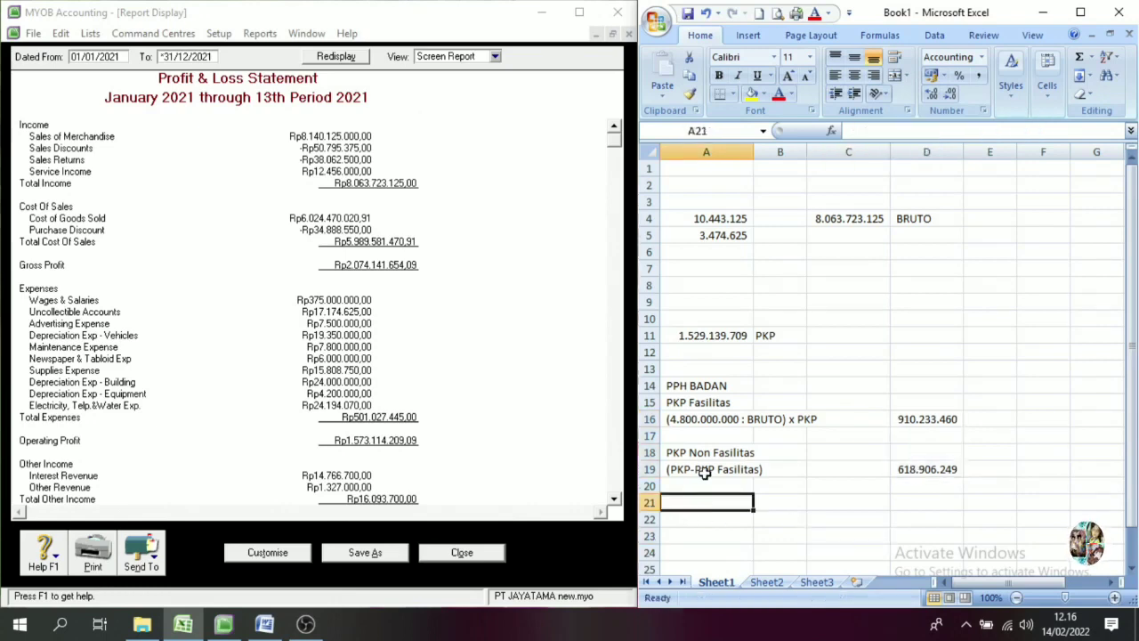
Type the label 'PPH fasilitas' in A21.
{"action": "type", "text": "PPH "}
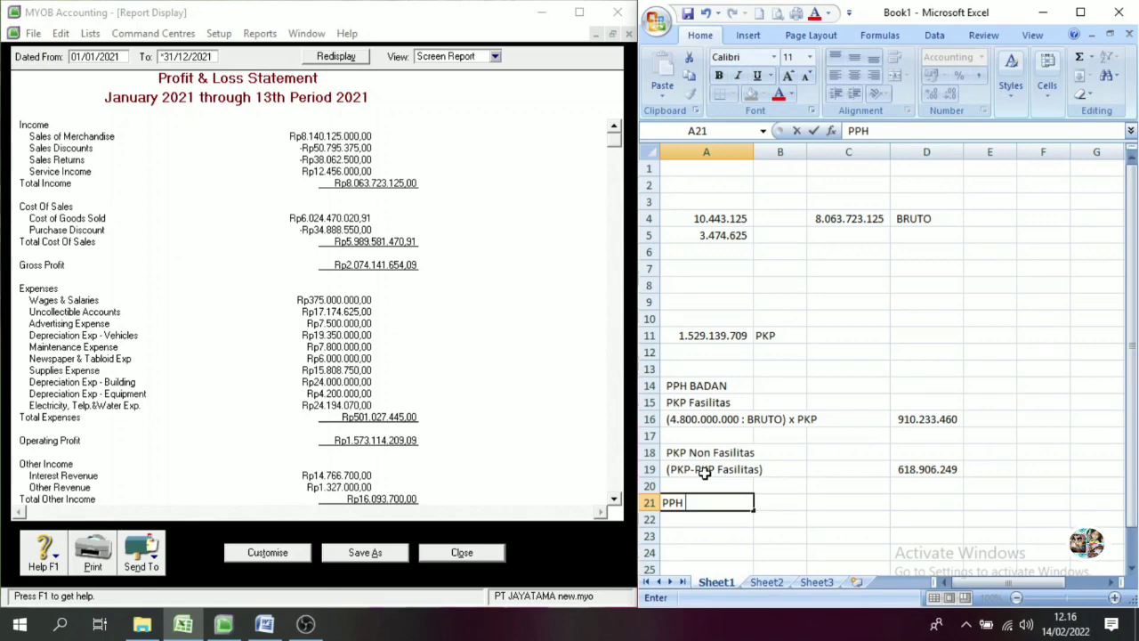
{"action": "type", "text": "fAsilit"}
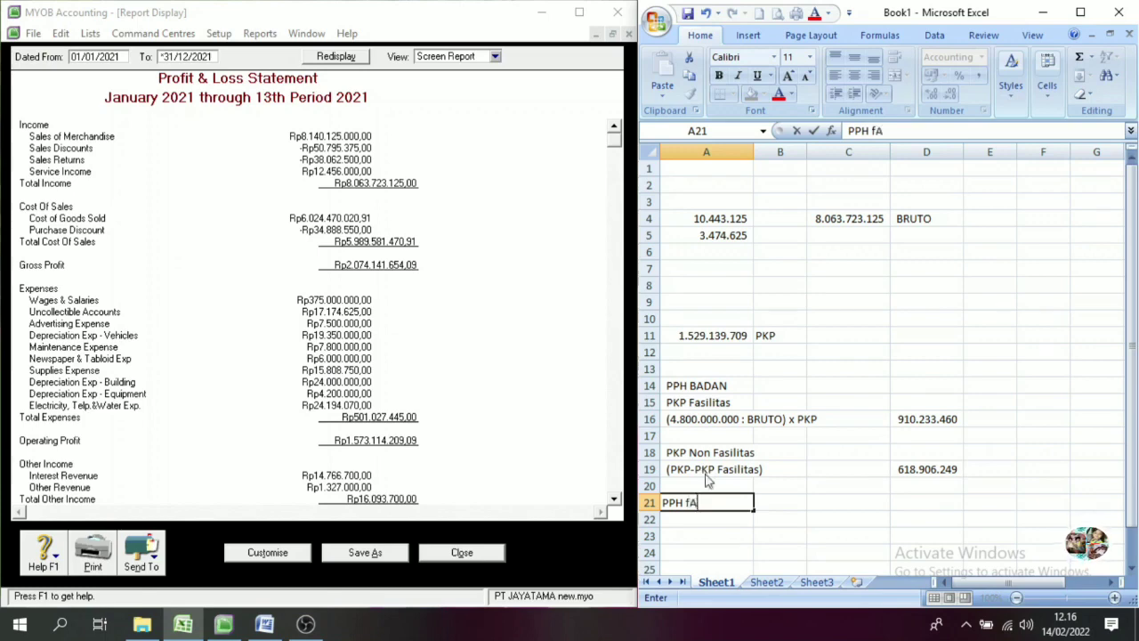
{"action": "key", "text": "BackSpace"}
{"action": "key", "text": "BackSpace"}
{"action": "key", "text": "BackSpace"}
{"action": "key", "text": "BackSpace"}
{"action": "key", "text": "BackSpace"}
{"action": "key", "text": "BackSpace"}
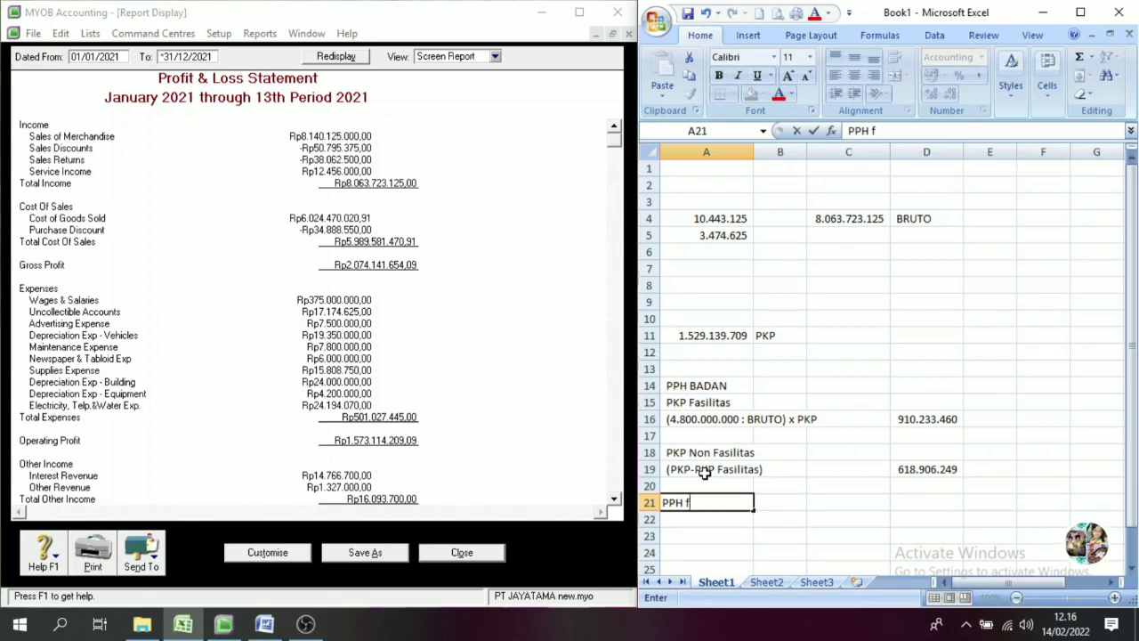
{"action": "type", "text": "aslat"}
{"action": "key", "text": "BackSpace"}
{"action": "key", "text": "BackSpace"}
{"action": "key", "text": "BackSpace"}
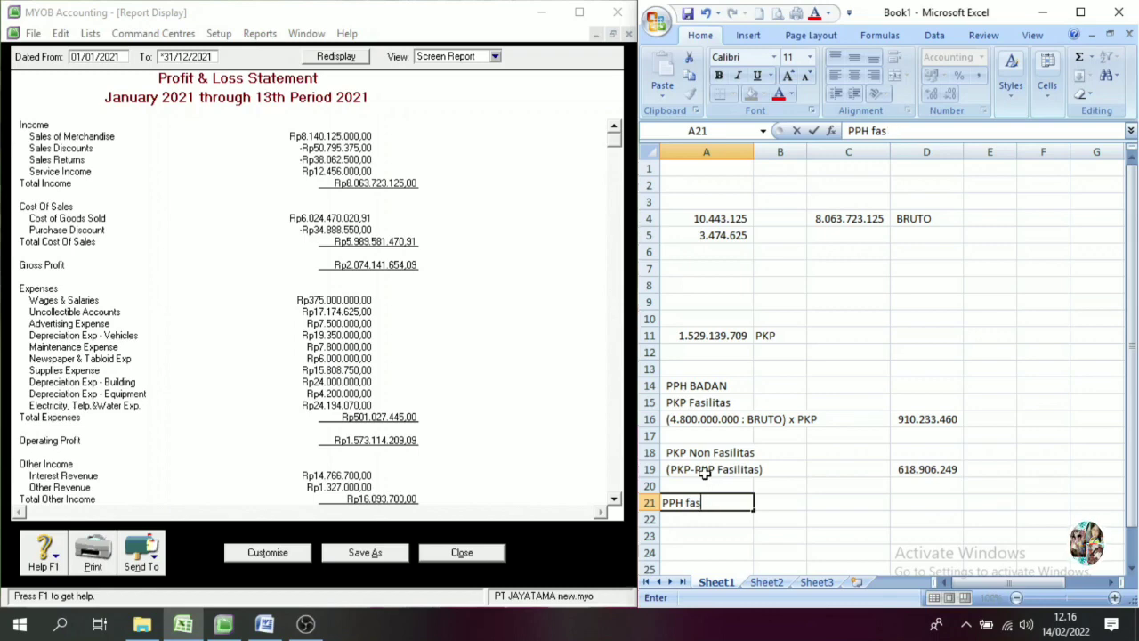
{"action": "type", "text": "ilitas"}
{"action": "key", "text": "Return"}
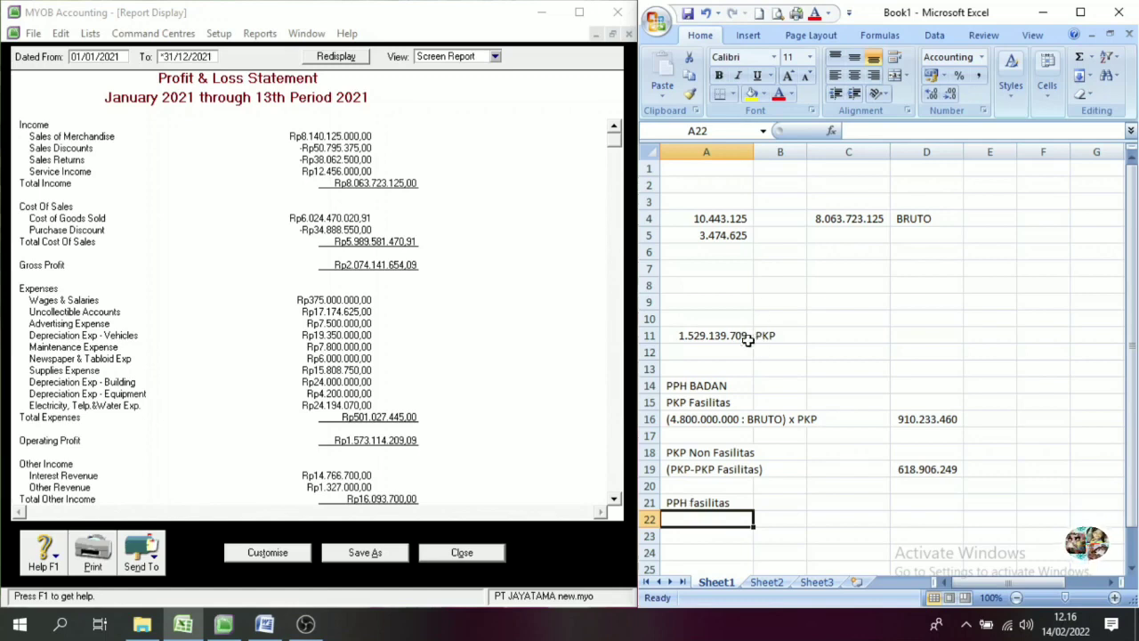
Enter =(50%*22)*D16 in A22, showing 10.012.568.064.
{"action": "type", "text": "="}
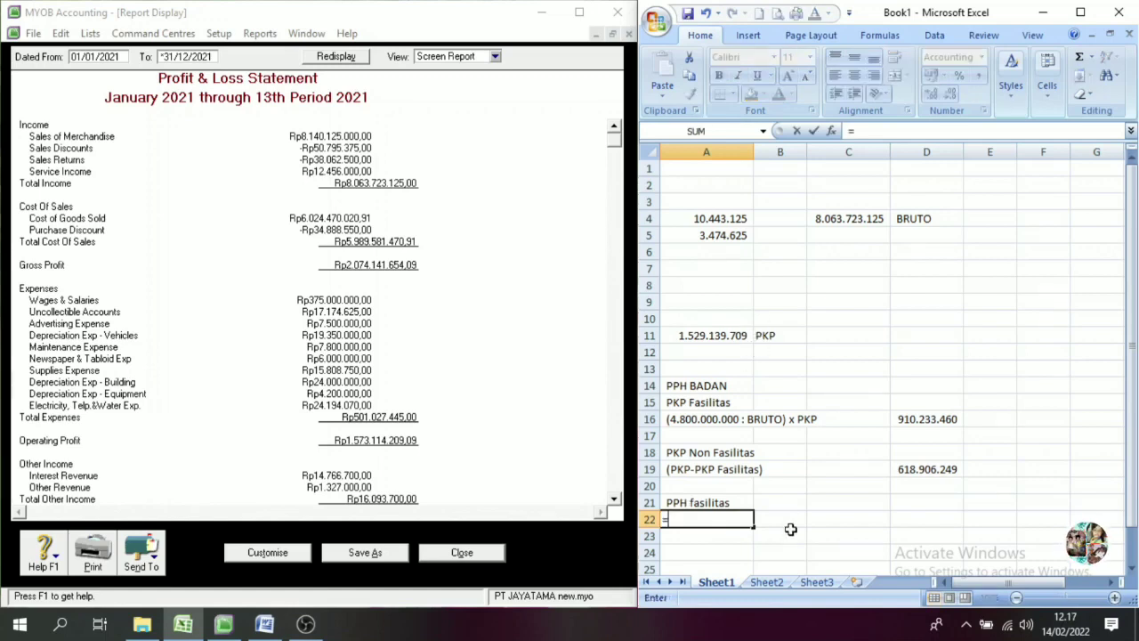
{"action": "type", "text": "50%"}
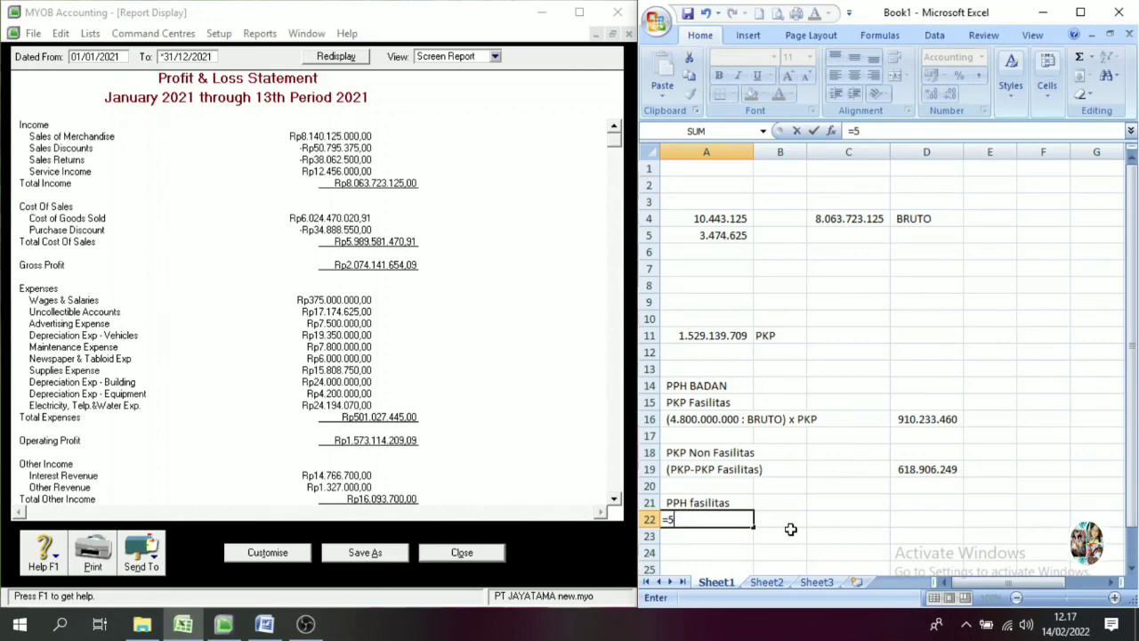
{"action": "key", "text": "BackSpace"}
{"action": "key", "text": "BackSpace"}
{"action": "key", "text": "BackSpace"}
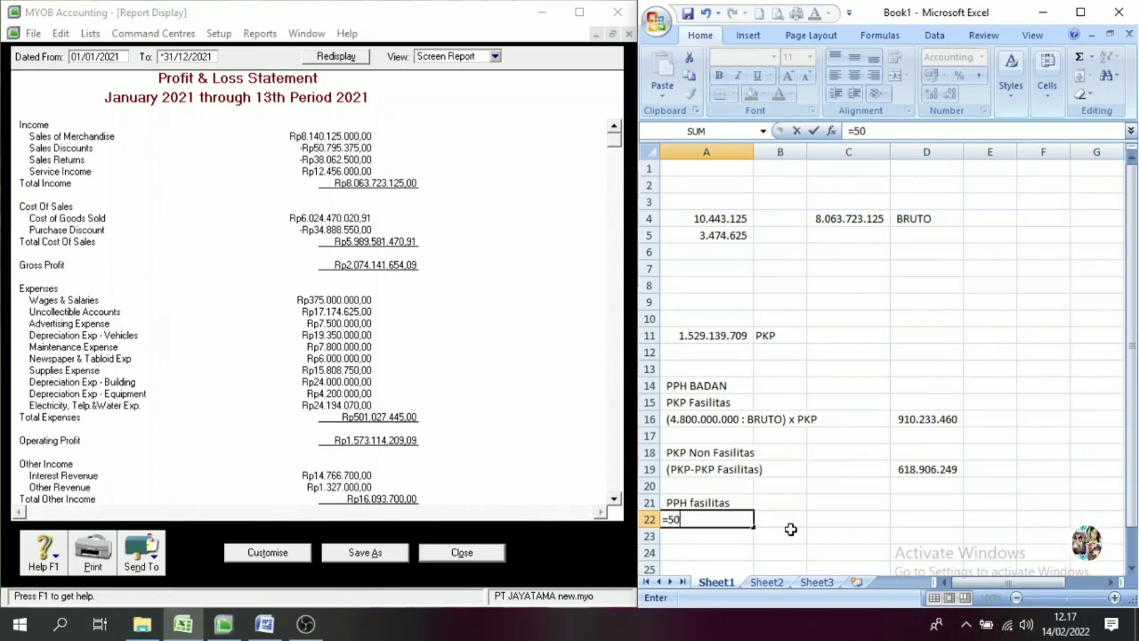
{"action": "type", "text": "("}
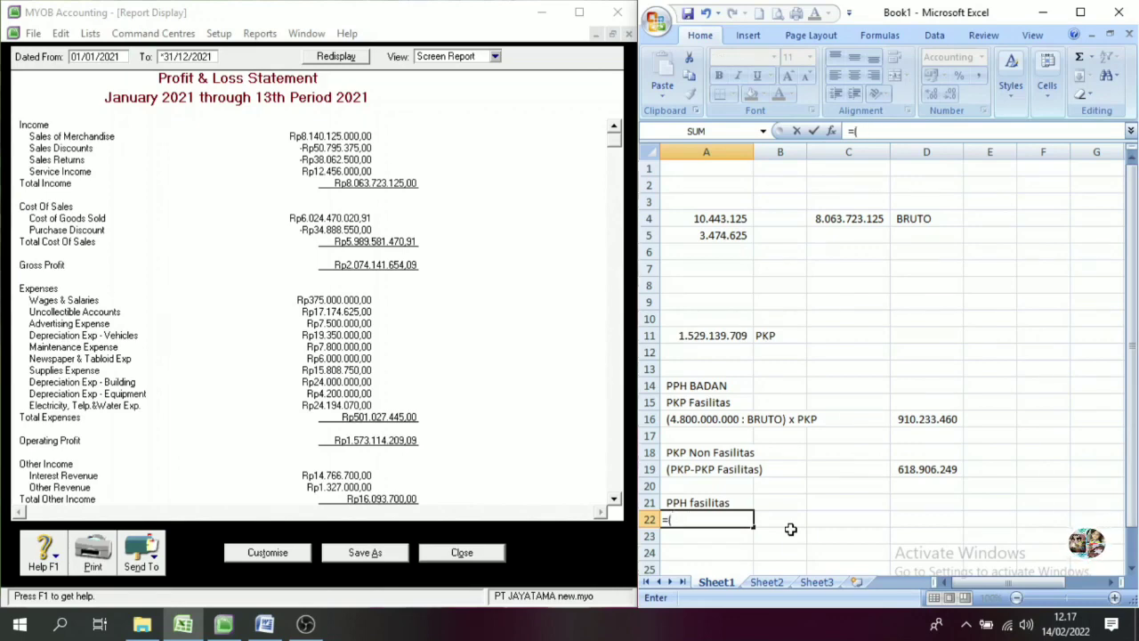
{"action": "type", "text": "50%"}
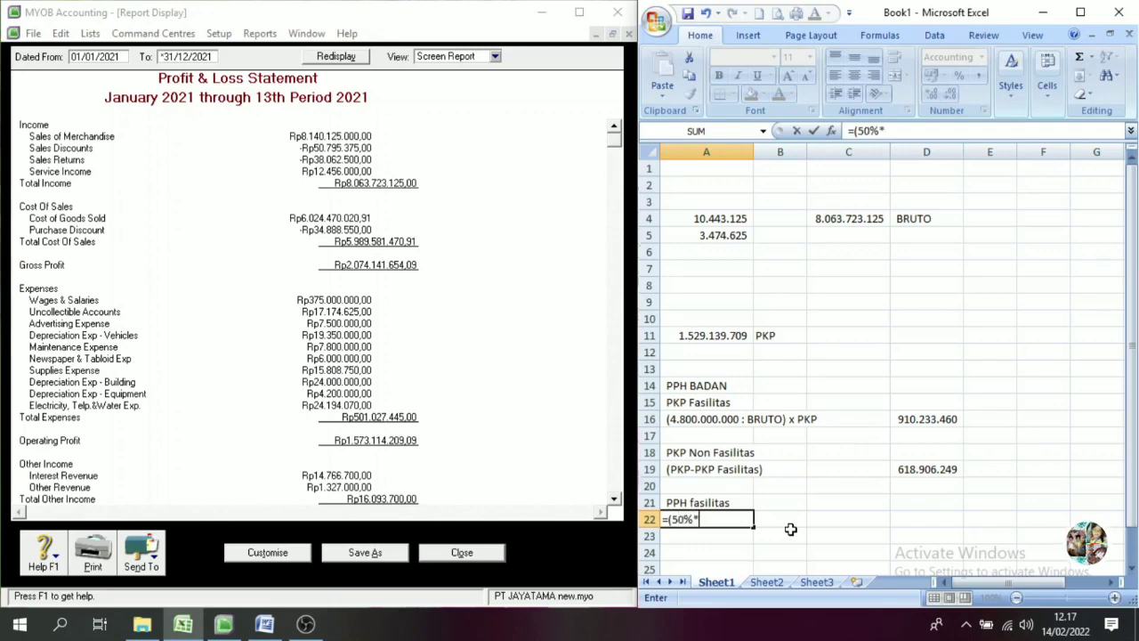
{"action": "type", "text": "*22"}
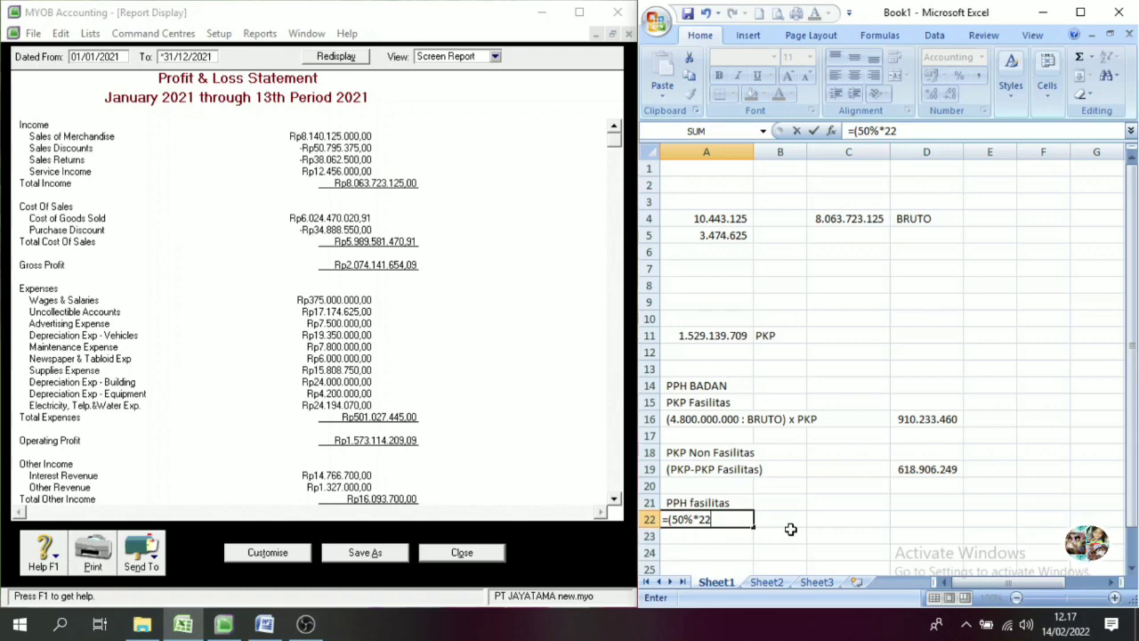
{"action": "type", "text": ")*"}
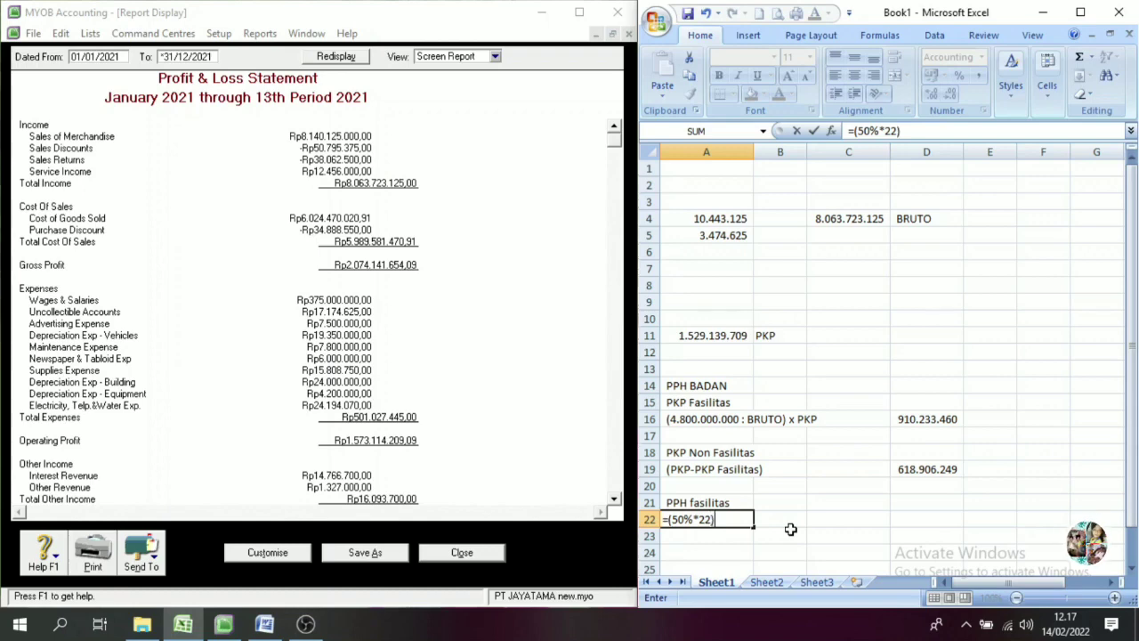
{"action": "left_click", "coordinate": [924, 420]}
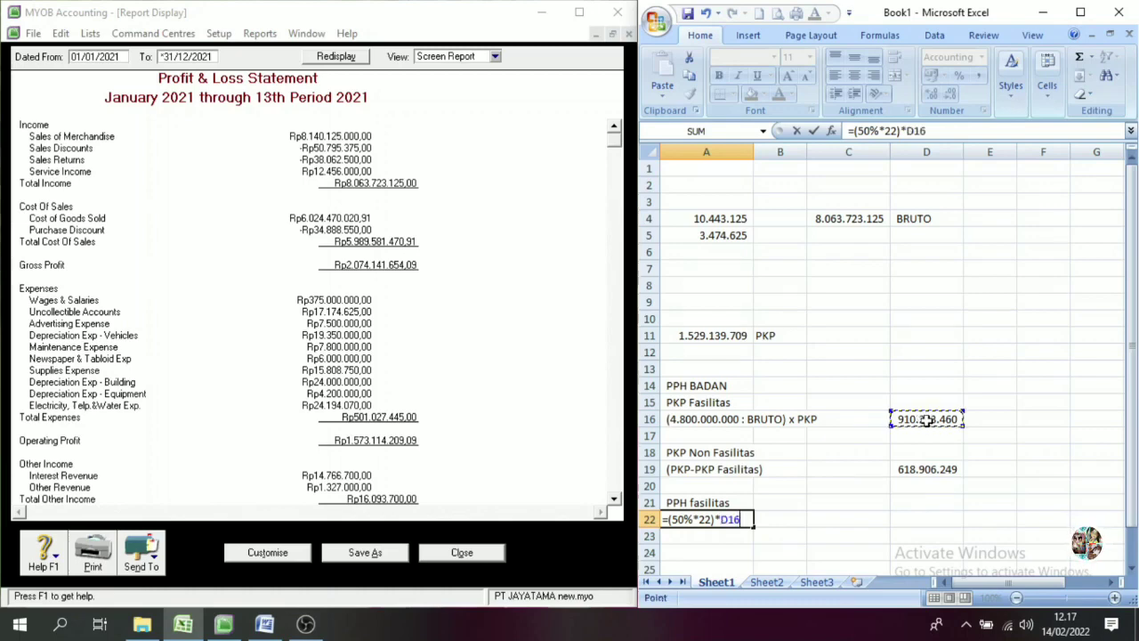
{"action": "key", "text": "Return"}
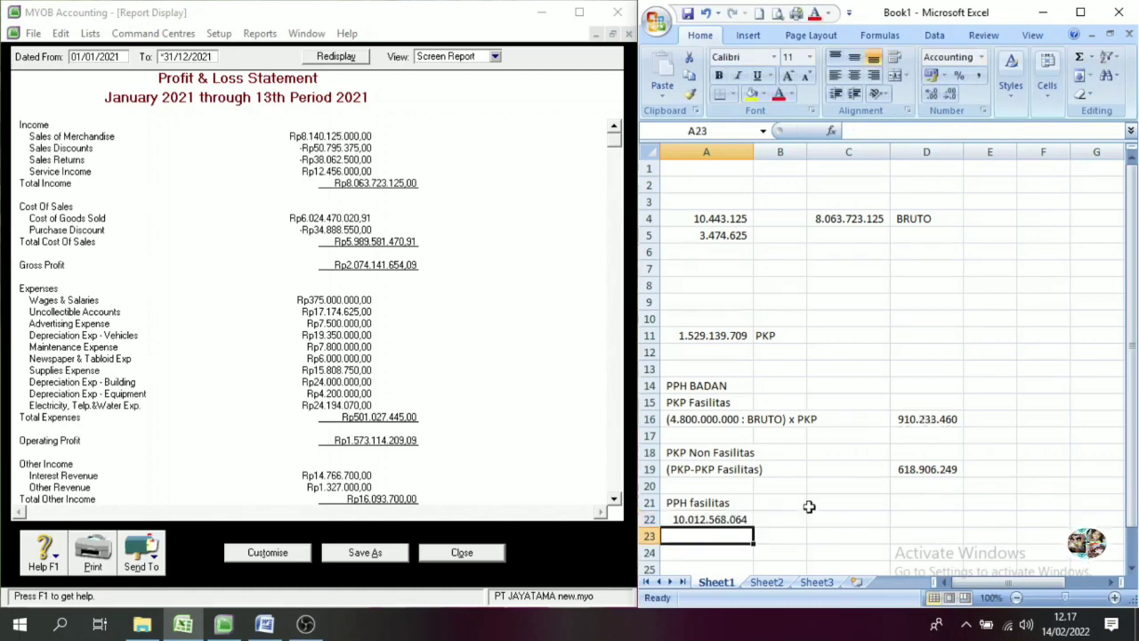
Rewrite A22 as =(50%*22%)*D16 so PPH fasilitas shows 100.125.681.
{"action": "left_click", "coordinate": [735, 490]}
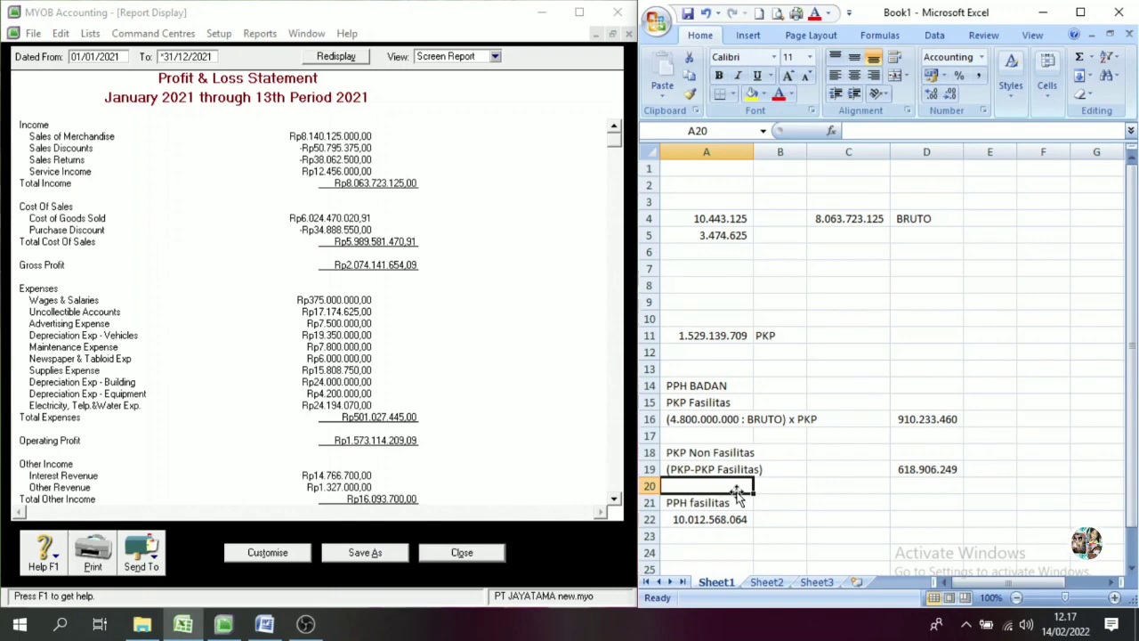
{"action": "key", "text": "Down"}
{"action": "key", "text": "Down"}
{"action": "key", "text": "Down"}
{"action": "key", "text": "Down"}
{"action": "key", "text": "Up"}
{"action": "key", "text": "Up"}
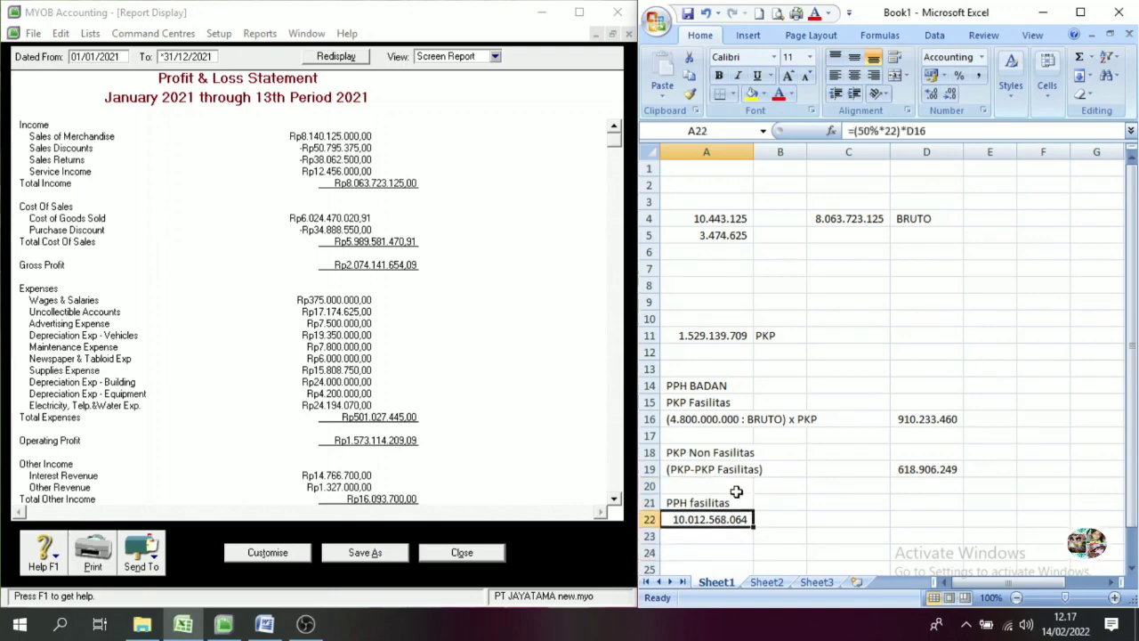
{"action": "type", "text": "="}
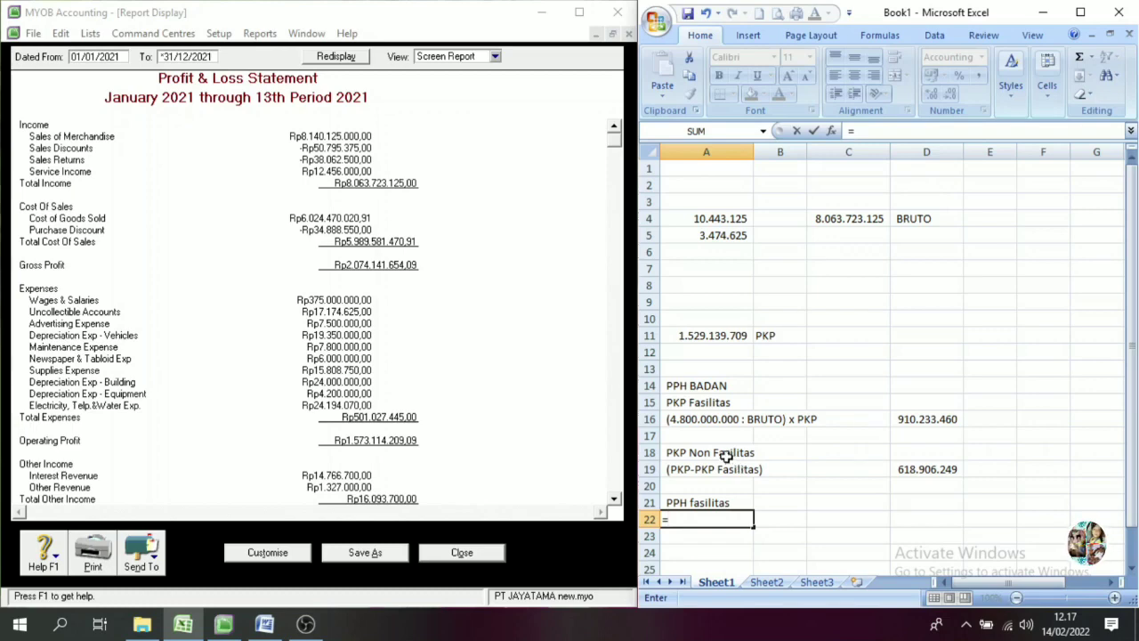
{"action": "type", "text": "(50"}
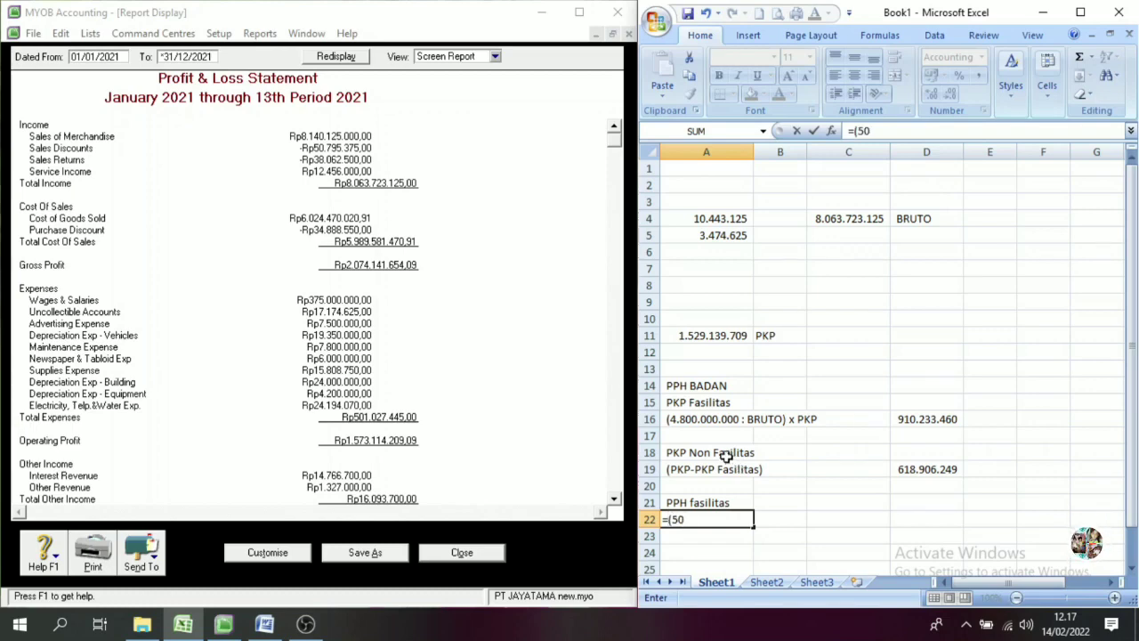
{"action": "type", "text": "%"}
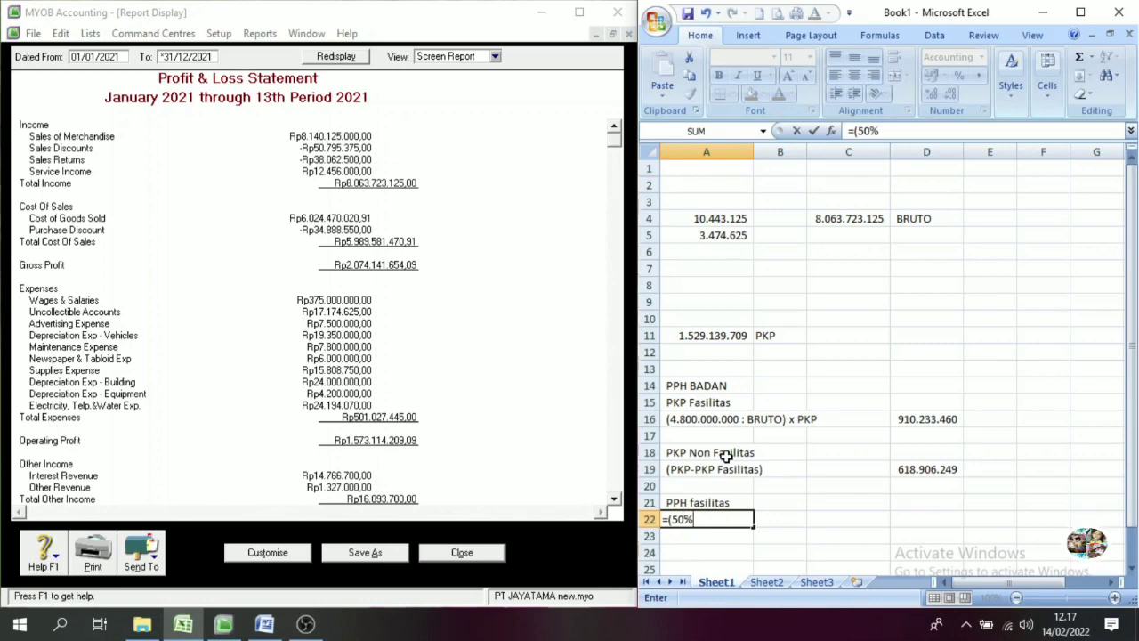
{"action": "type", "text": "*22"}
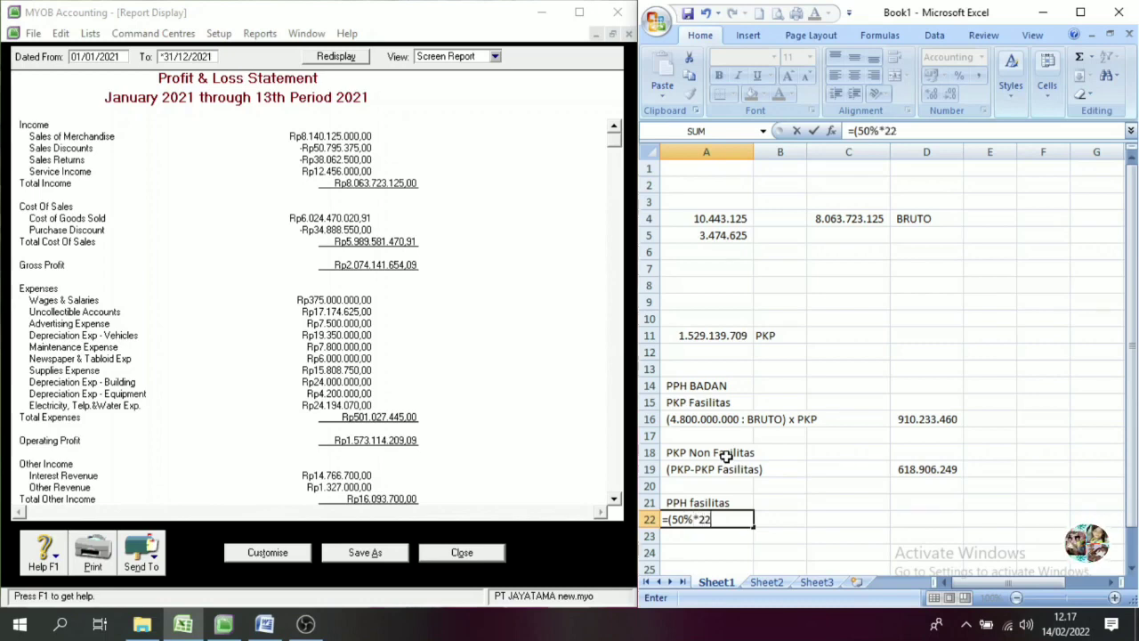
{"action": "type", "text": "%"}
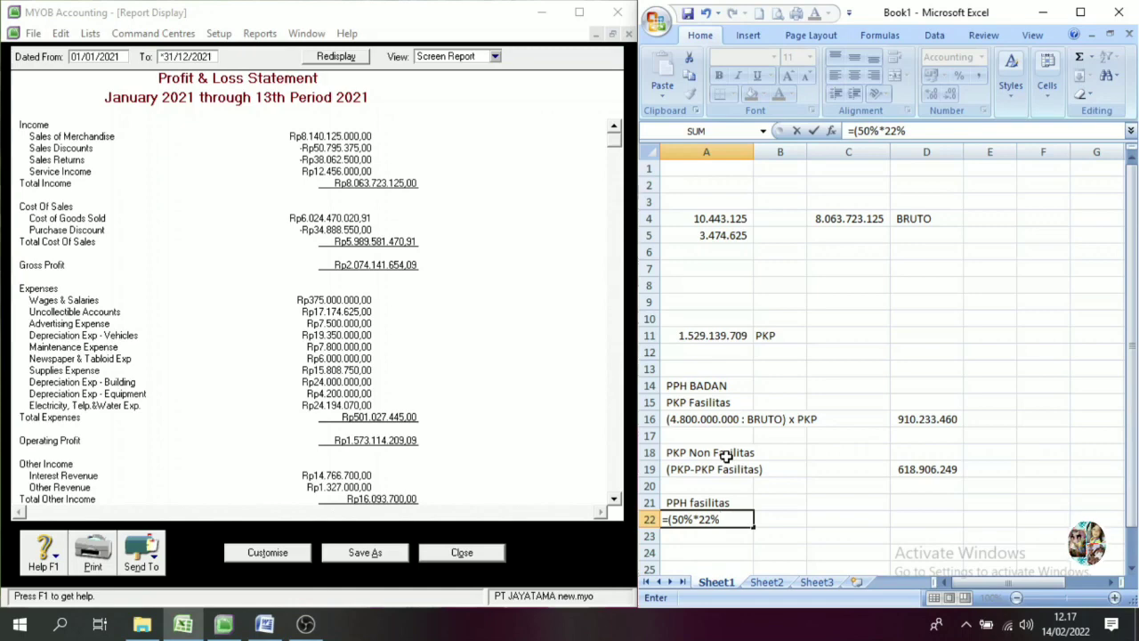
{"action": "type", "text": ")"}
{"action": "double_click", "coordinate": [726, 456]}
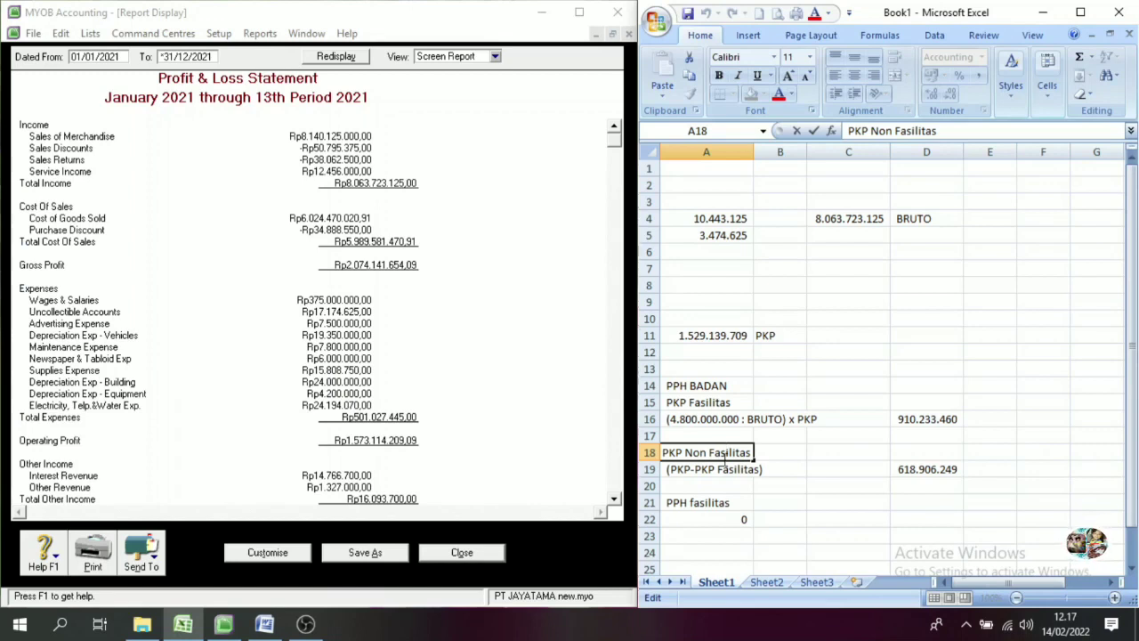
{"action": "left_click", "coordinate": [738, 518]}
{"action": "type", "text": "="}
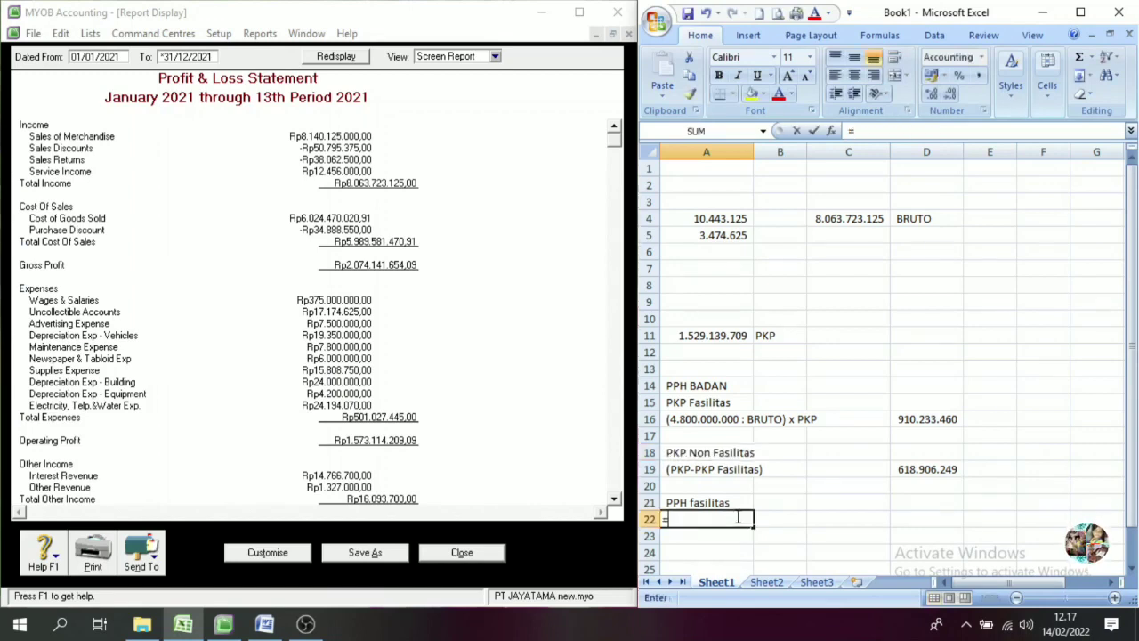
{"action": "type", "text": "(%"}
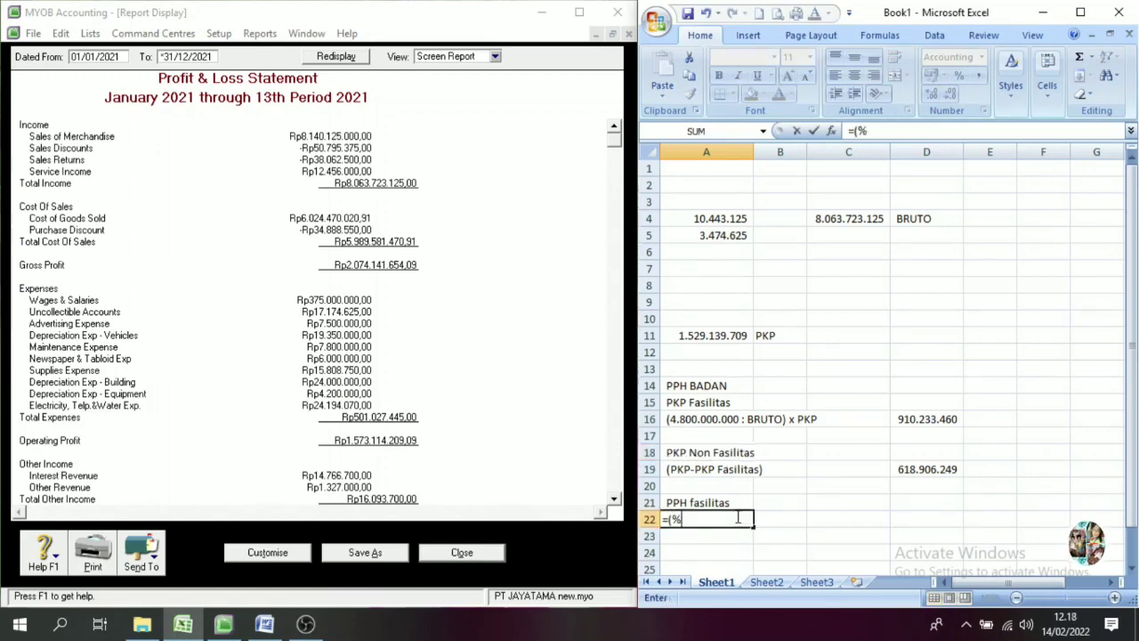
{"action": "key", "text": "BackSpace"}
{"action": "type", "text": "50"}
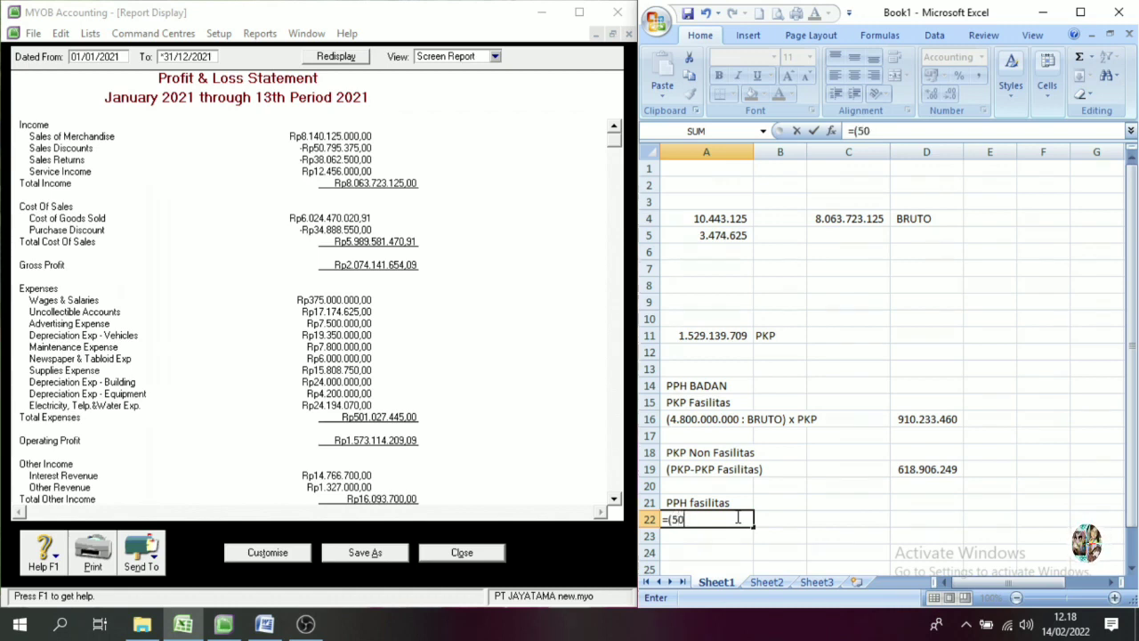
{"action": "type", "text": "%*22"}
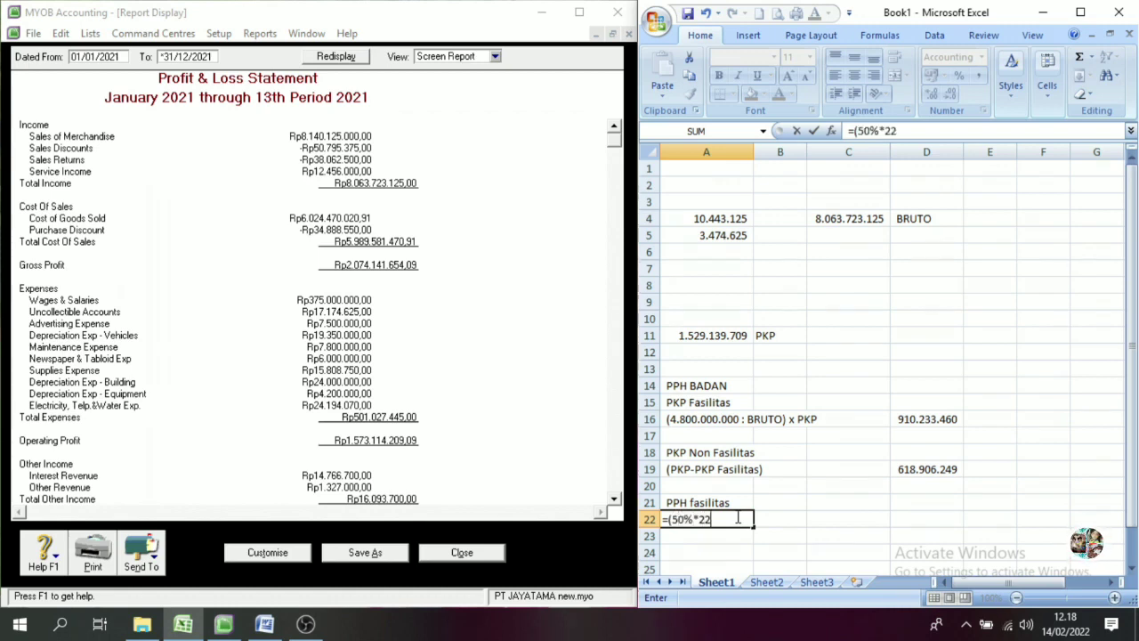
{"action": "type", "text": "%)"}
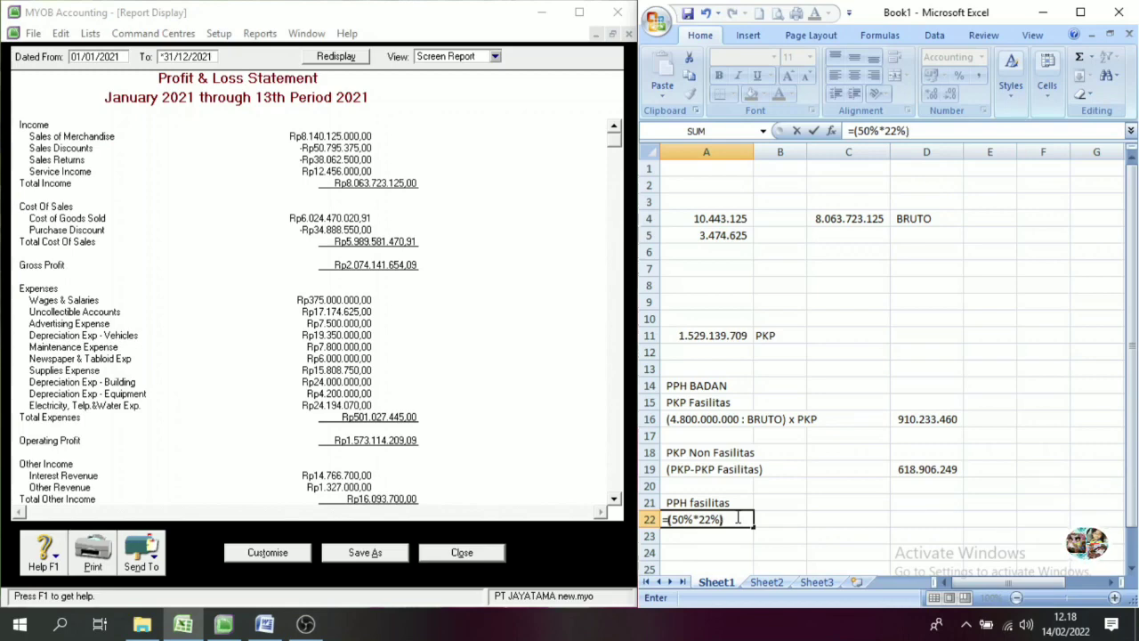
{"action": "type", "text": "*"}
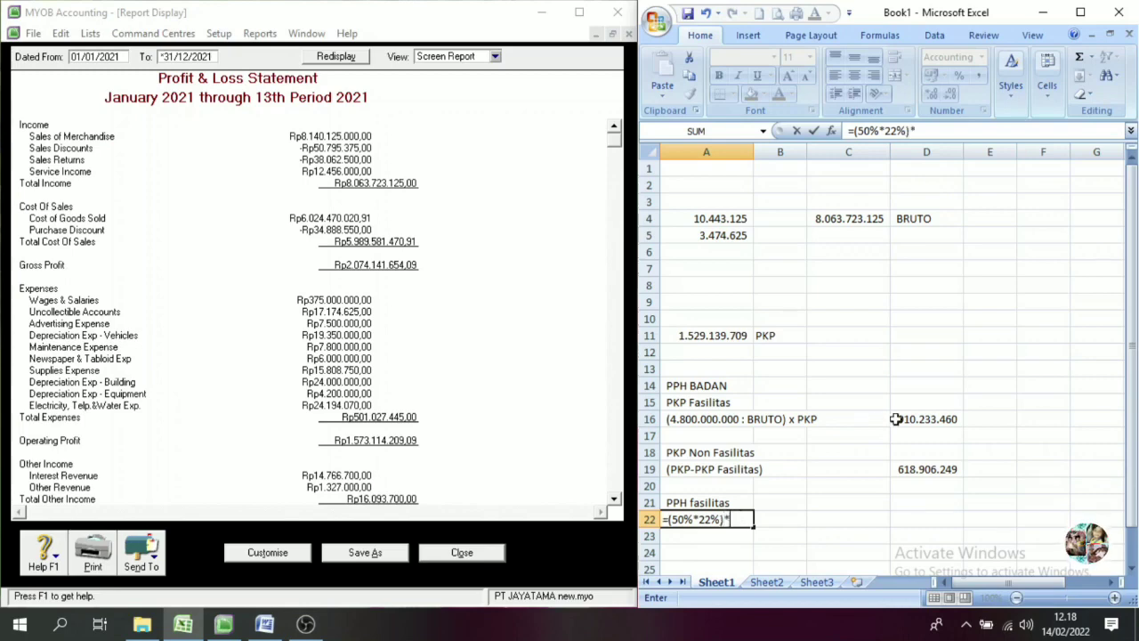
{"action": "left_click", "coordinate": [949, 419]}
{"action": "key", "text": "Return"}
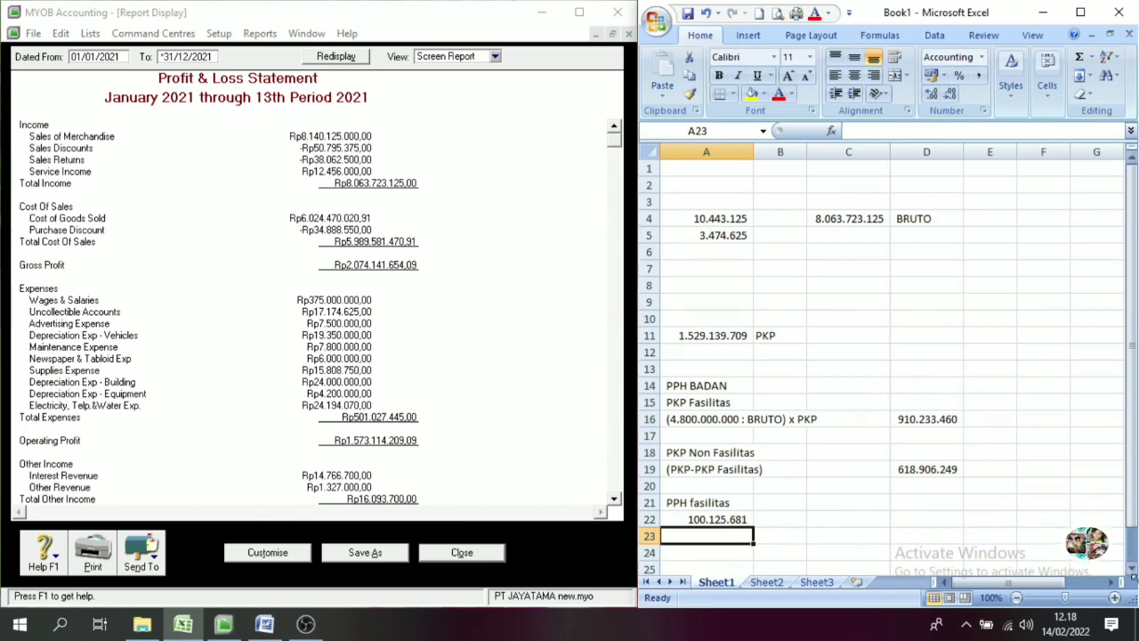
{"action": "left_click", "coordinate": [1131, 568]}
{"action": "left_click", "coordinate": [1131, 567]}
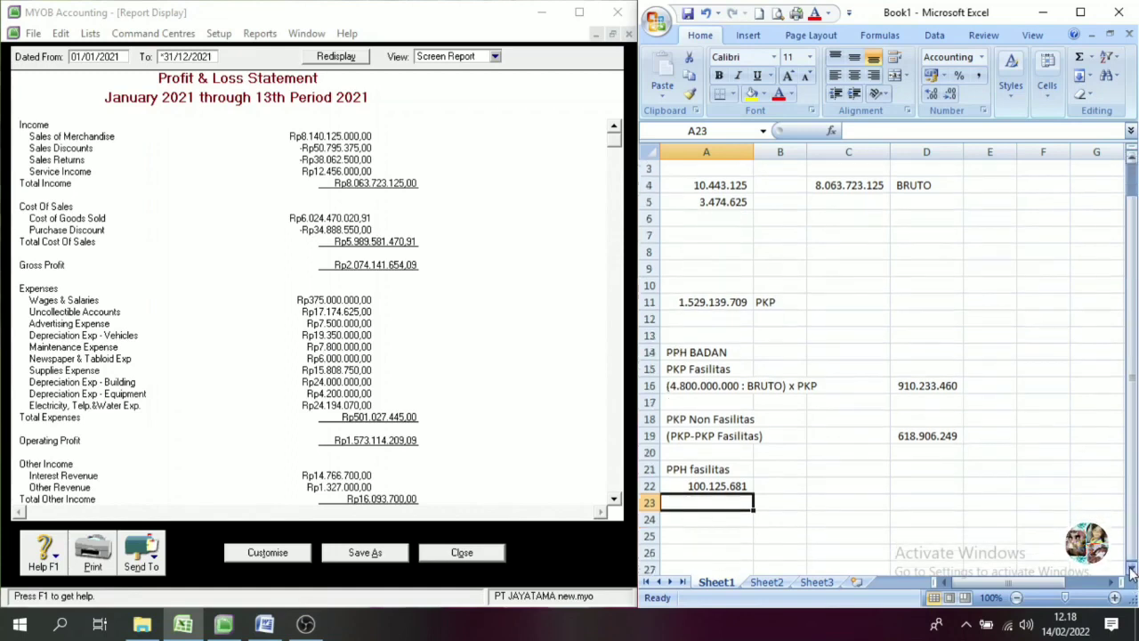
{"action": "left_click", "coordinate": [675, 523]}
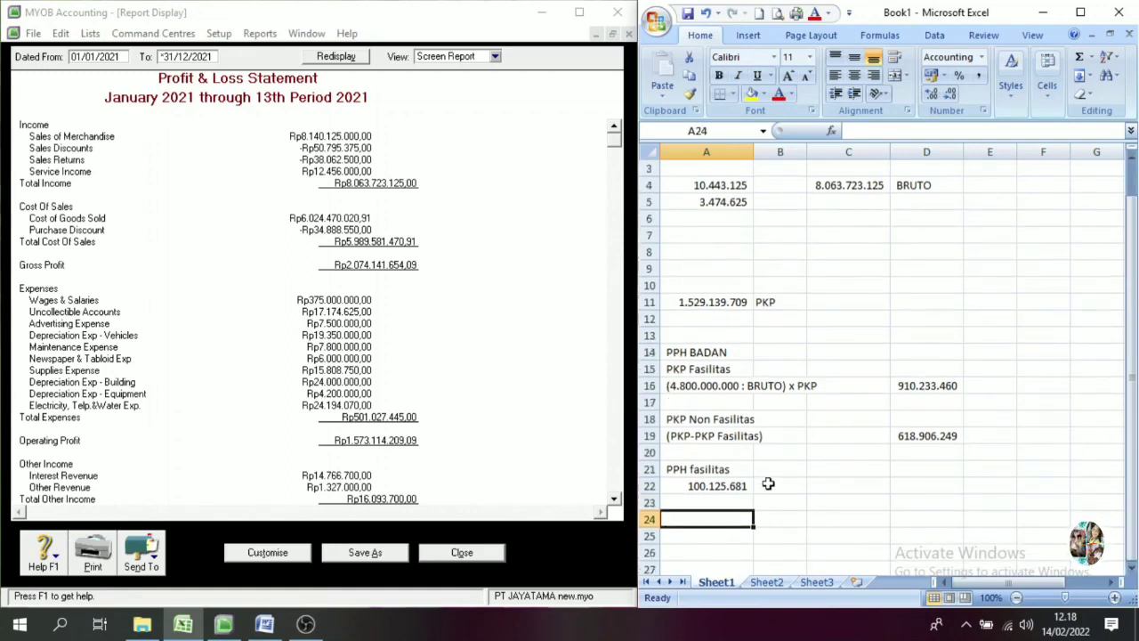
Label A24 'PPH Fasilitas' and enter =22%*D19 in A25, giving 136.159.375.
{"action": "type", "text": "PPH"}
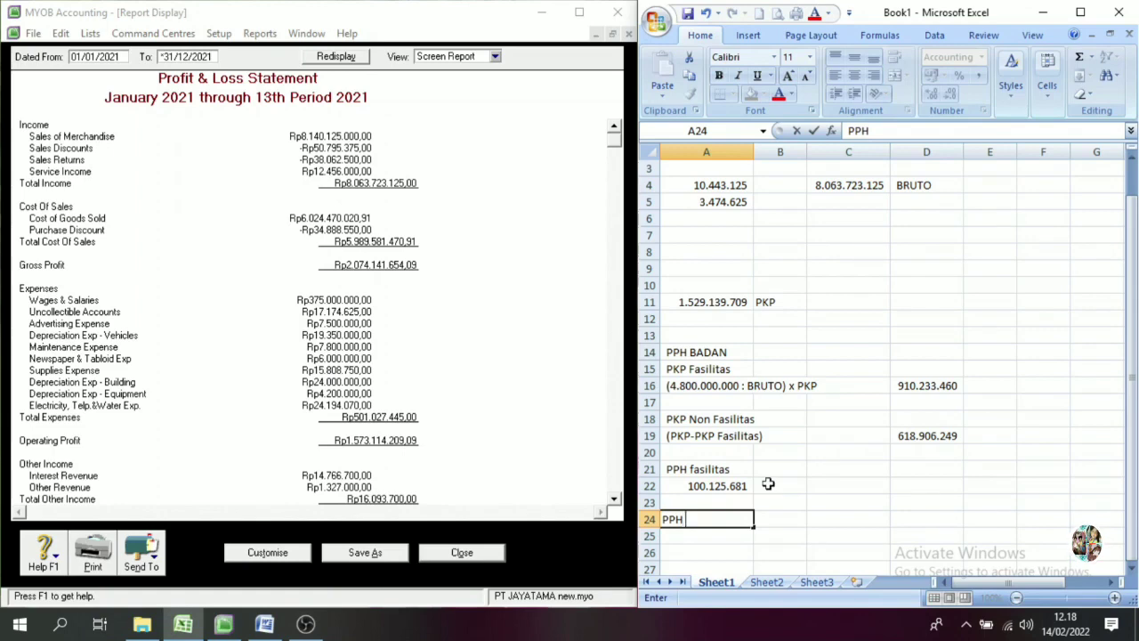
{"action": "type", "text": " Fasilitas"}
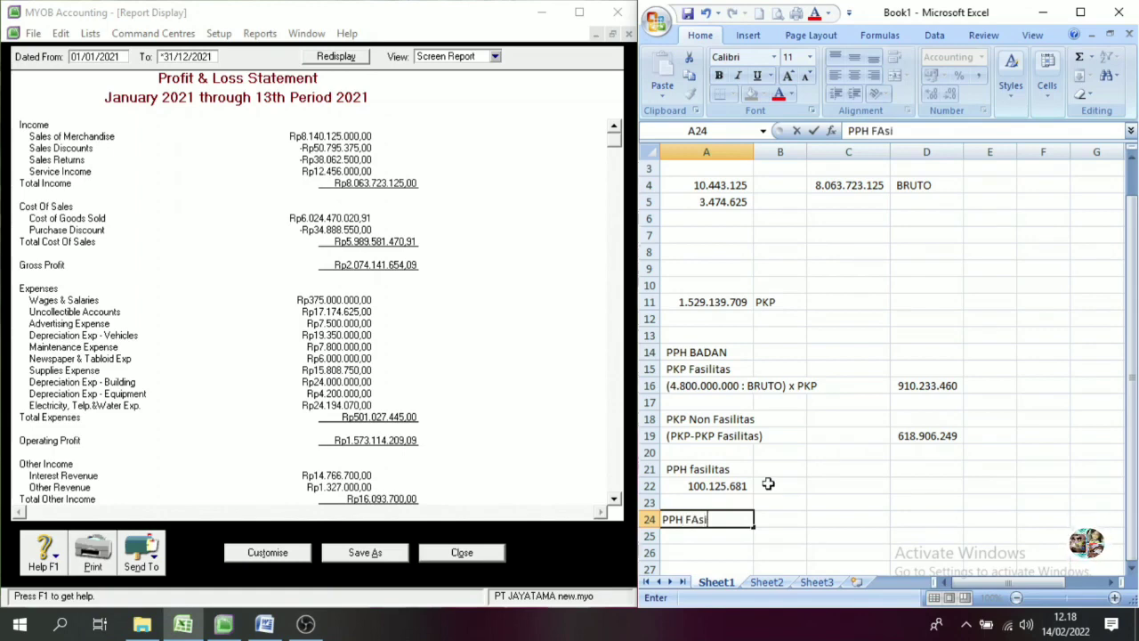
{"action": "key", "text": "Return"}
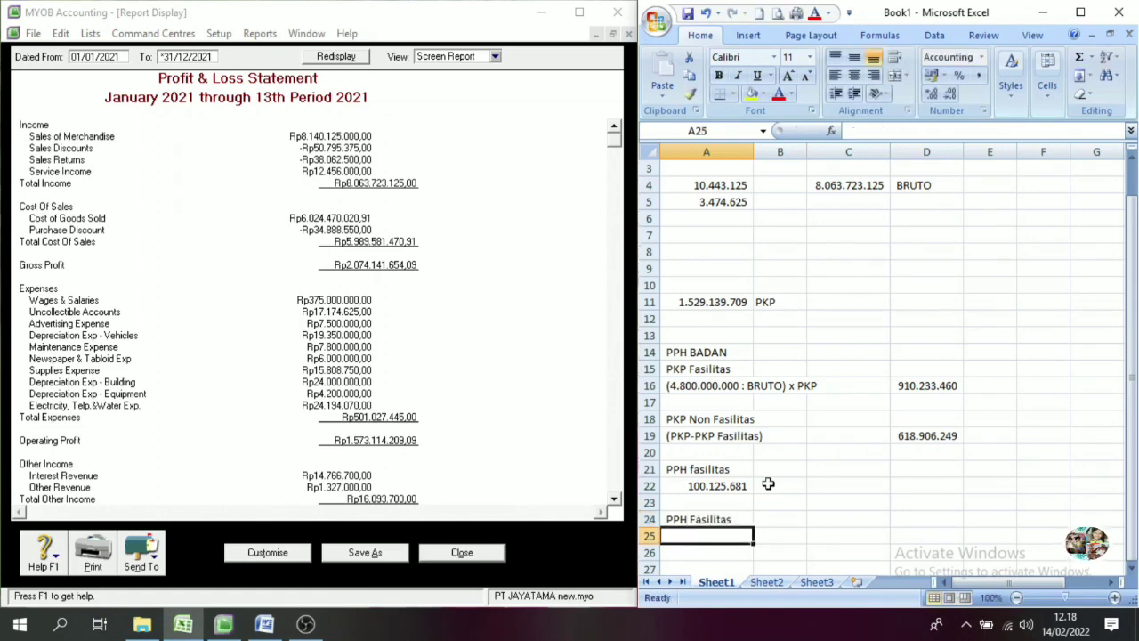
{"action": "type", "text": "="}
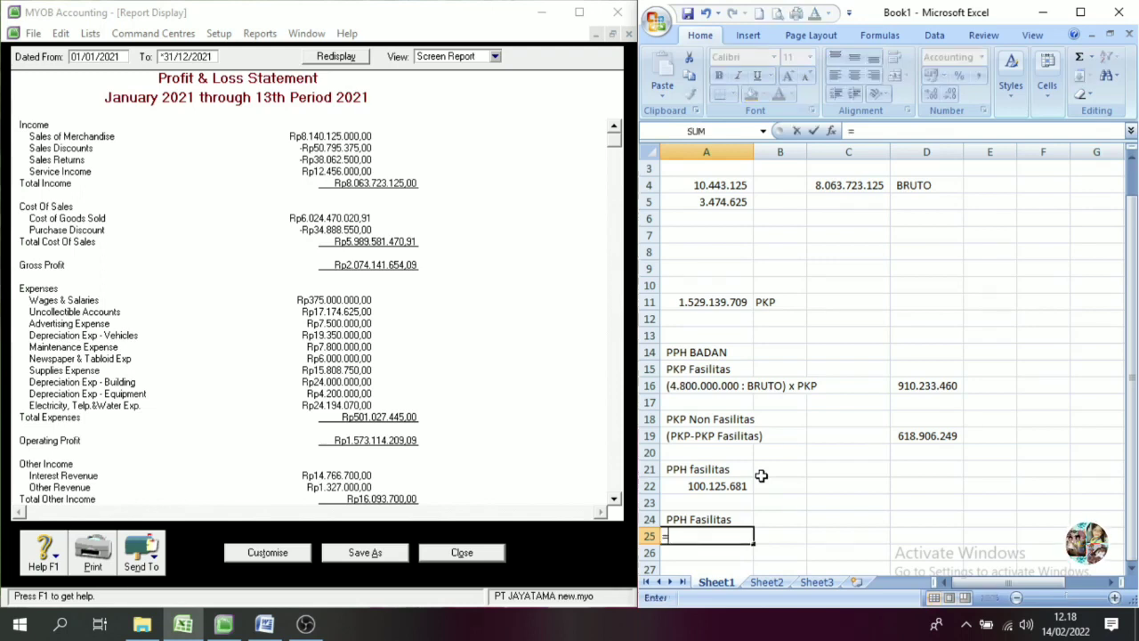
{"action": "type", "text": "22%"}
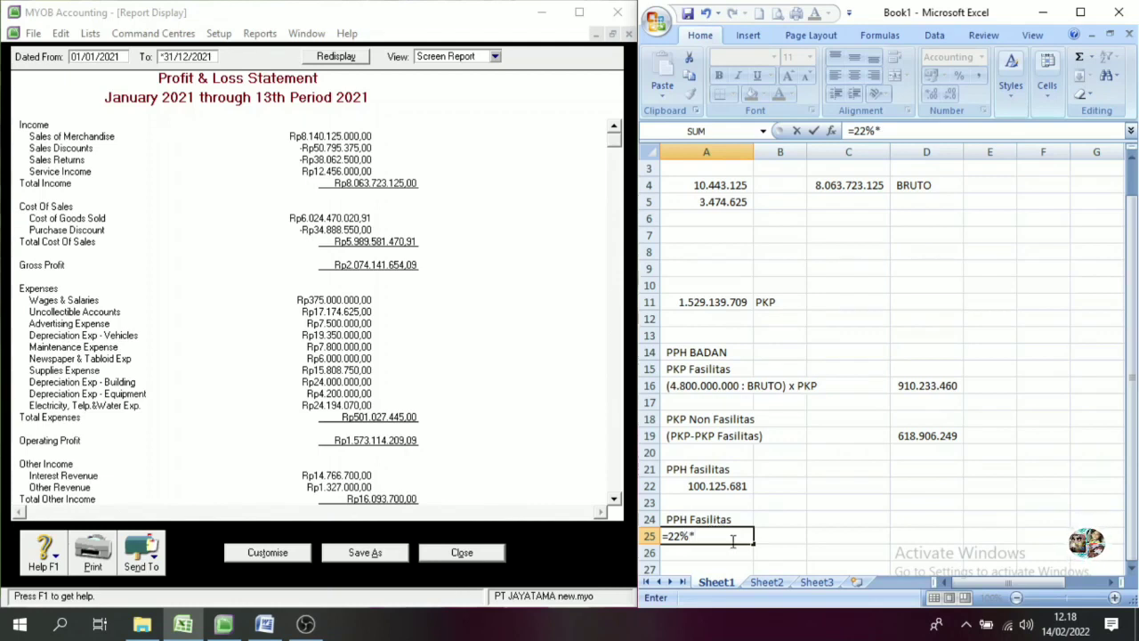
{"action": "type", "text": "*"}
{"action": "left_click", "coordinate": [925, 436]}
{"action": "key", "text": "Return"}
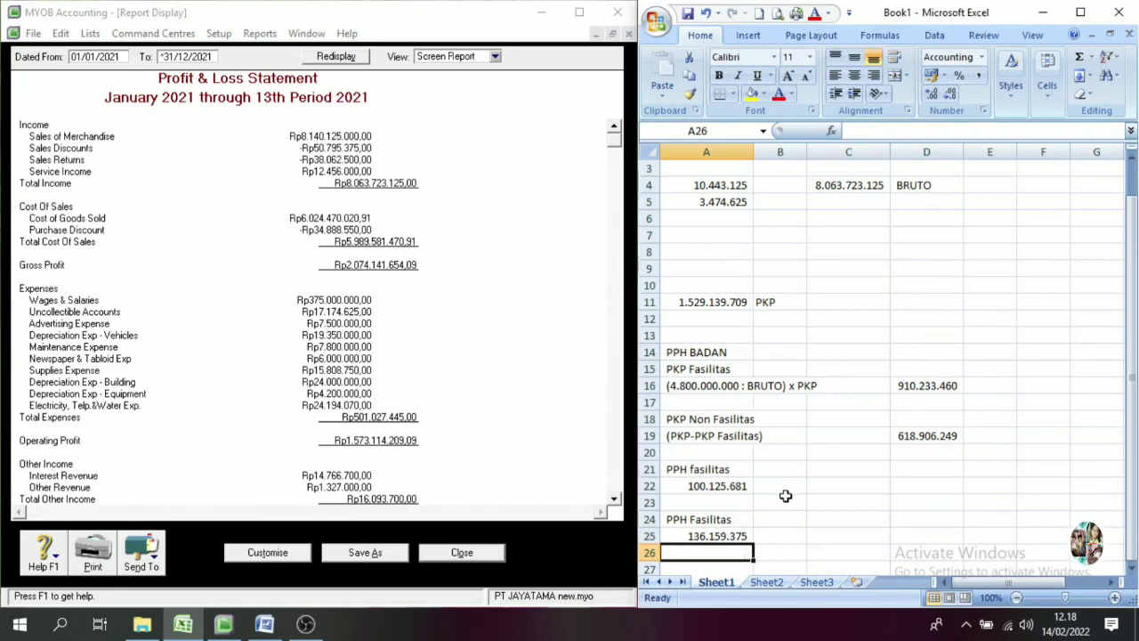
{"action": "left_click", "coordinate": [850, 503]}
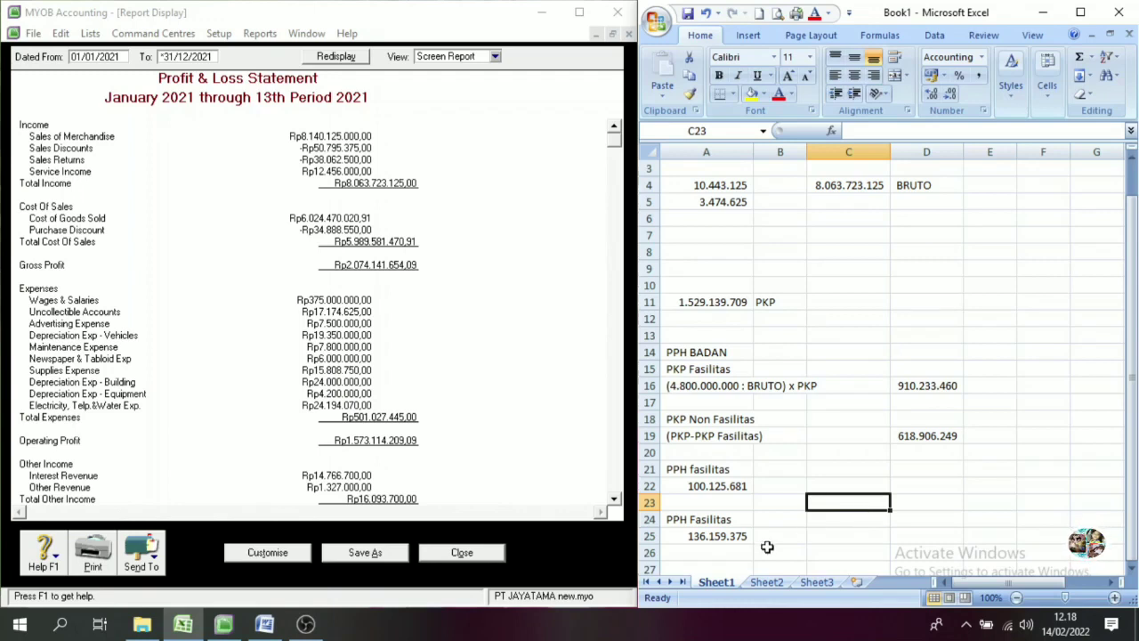
Change the A24 label to read 'PPH non Fasilitas'.
{"action": "left_click", "coordinate": [702, 473]}
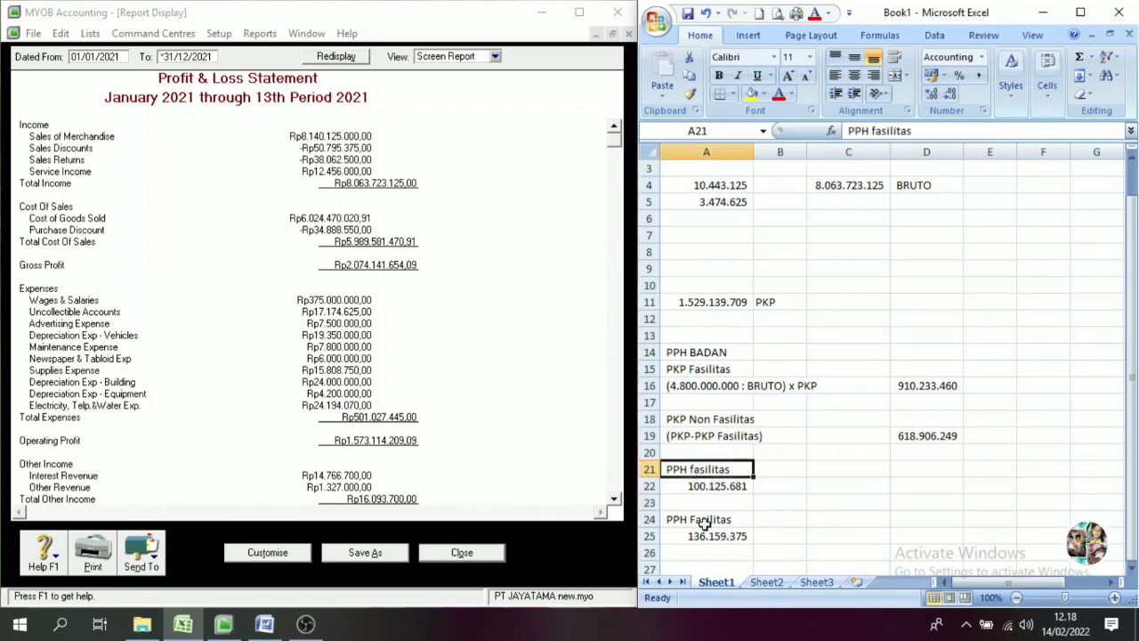
{"action": "left_click", "coordinate": [703, 522]}
{"action": "left_click", "coordinate": [870, 130]}
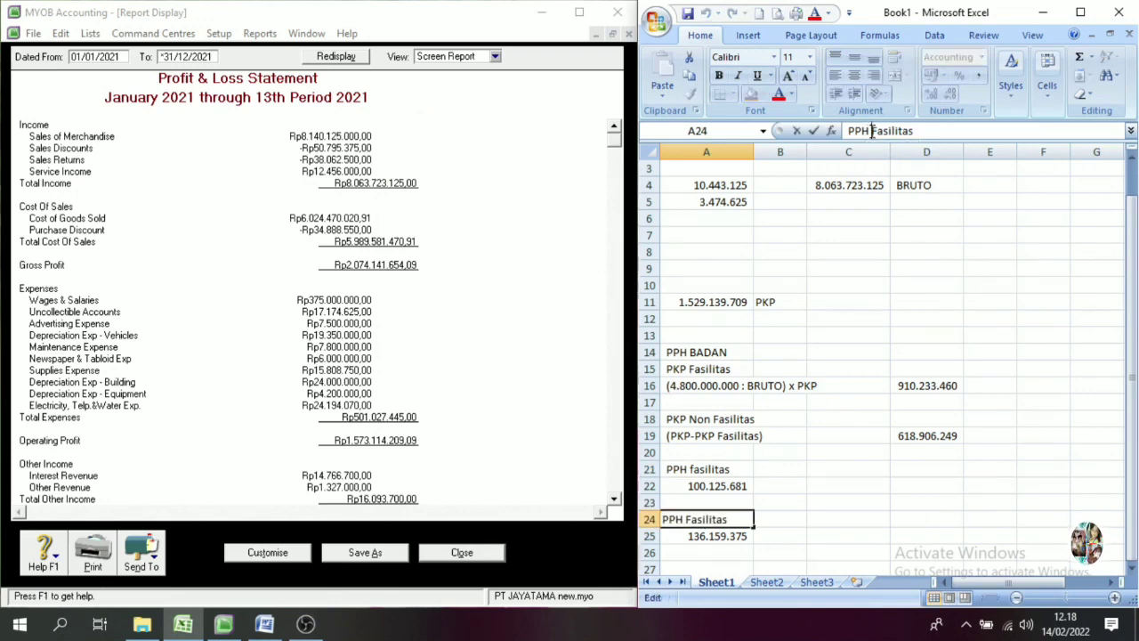
{"action": "type", "text": "non"}
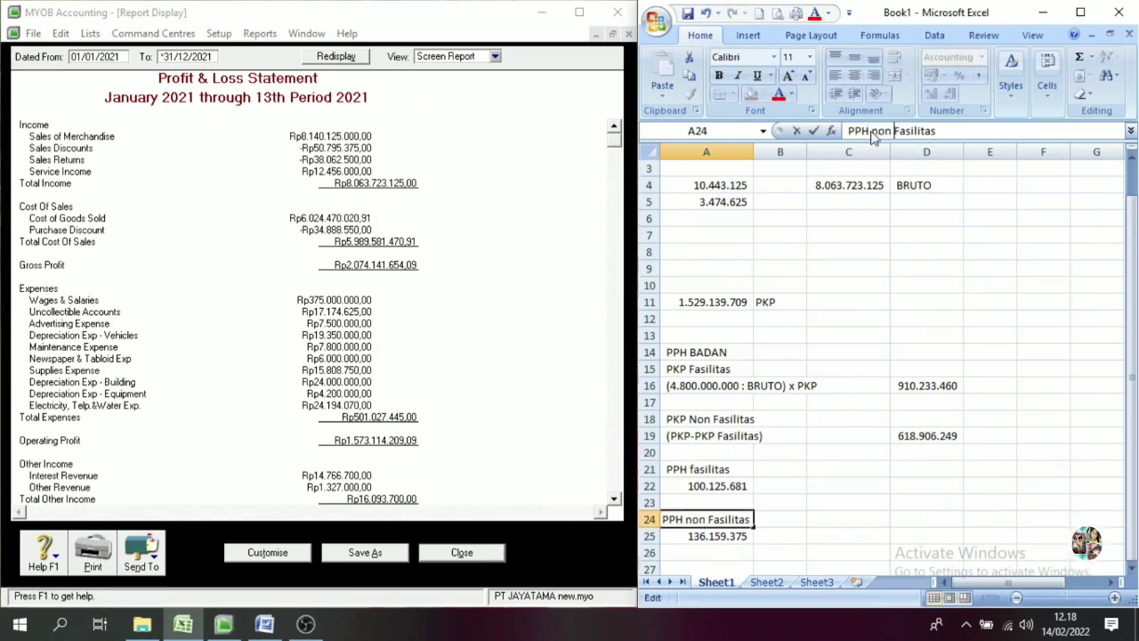
{"action": "key", "text": "Return"}
Total both PPH amounts in C22 with =A22+A25, giving 236.285.055.
{"action": "left_click", "coordinate": [834, 486]}
{"action": "type", "text": "="}
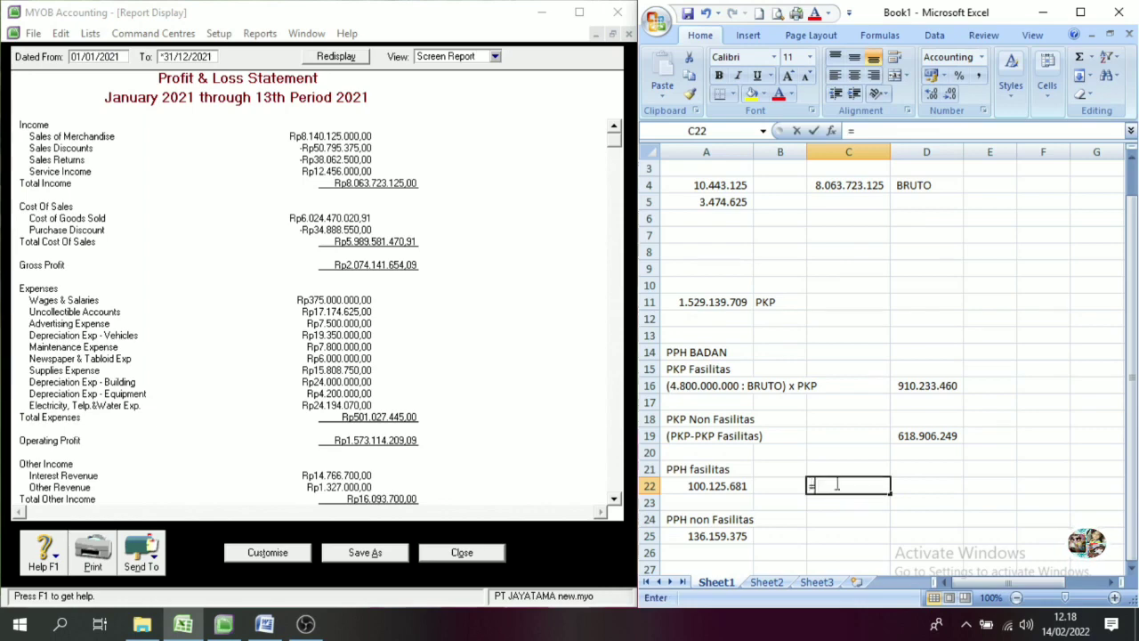
{"action": "left_click", "coordinate": [725, 486]}
{"action": "type", "text": "+"}
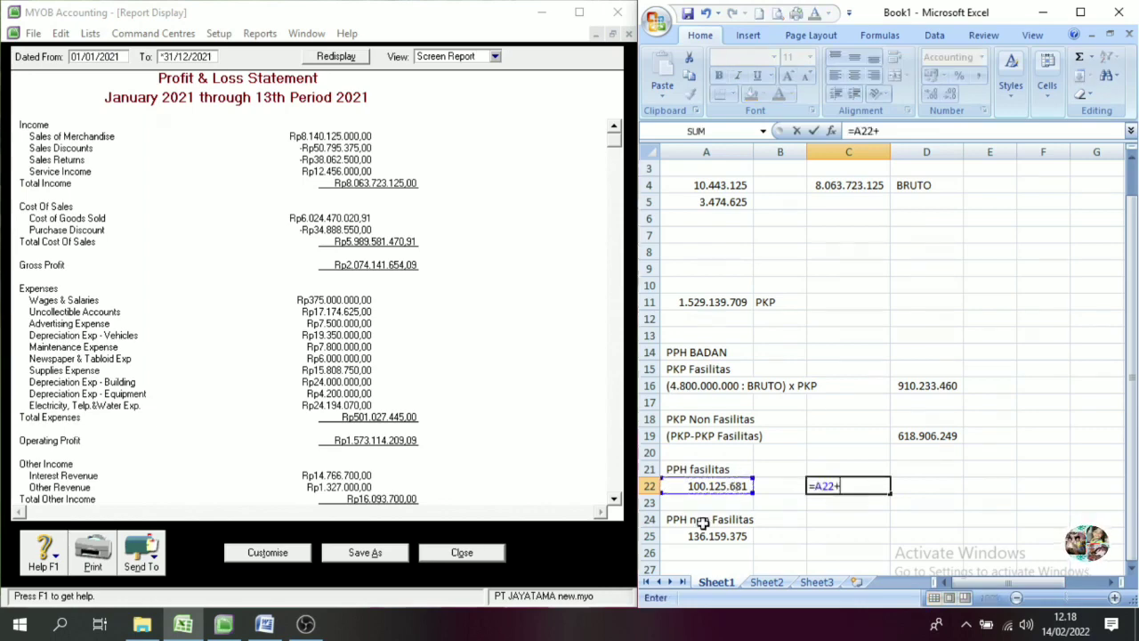
{"action": "left_click", "coordinate": [711, 537]}
{"action": "key", "text": "Return"}
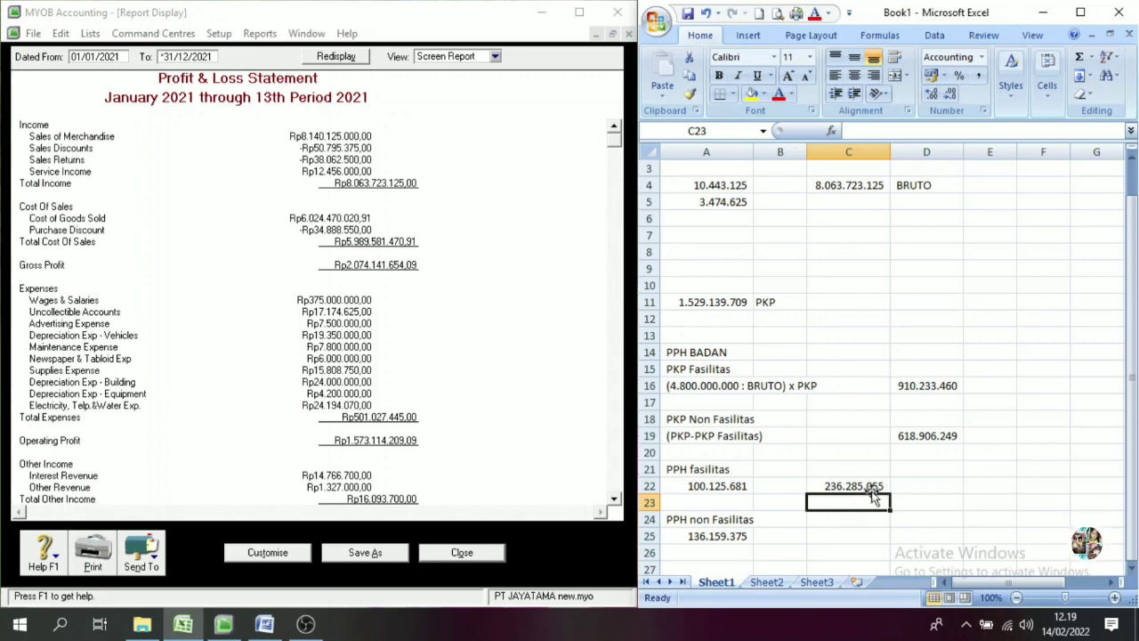
{"action": "left_click", "coordinate": [856, 486]}
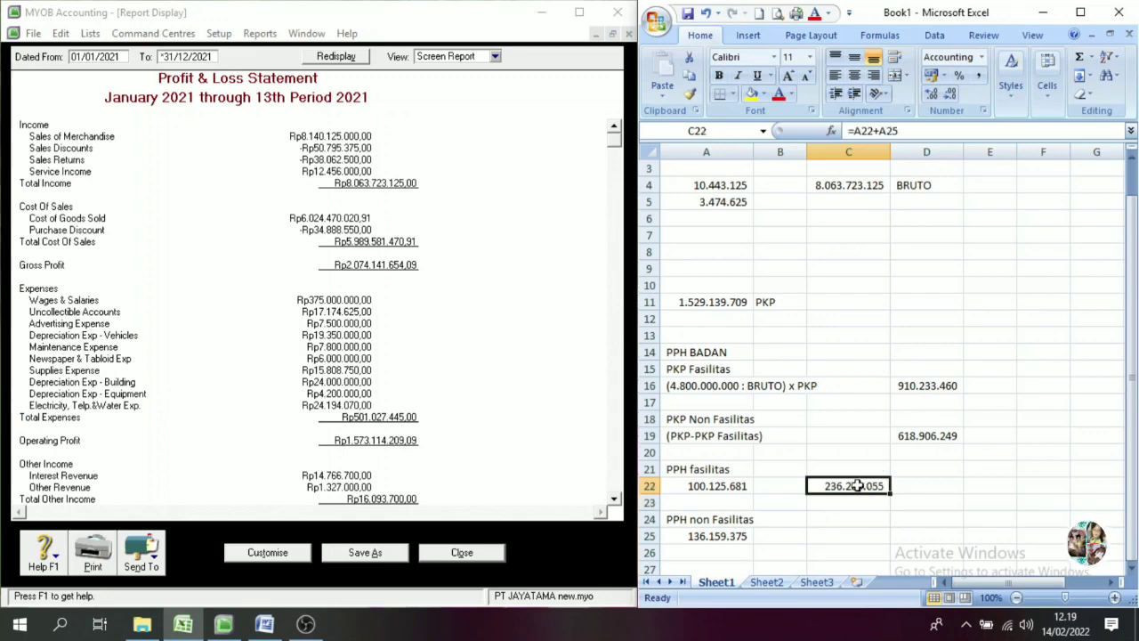
Close the Profit & Loss report and reports index, and briefly review the Transaction Journal.
{"action": "left_click", "coordinate": [462, 553]}
{"action": "left_click", "coordinate": [422, 560]}
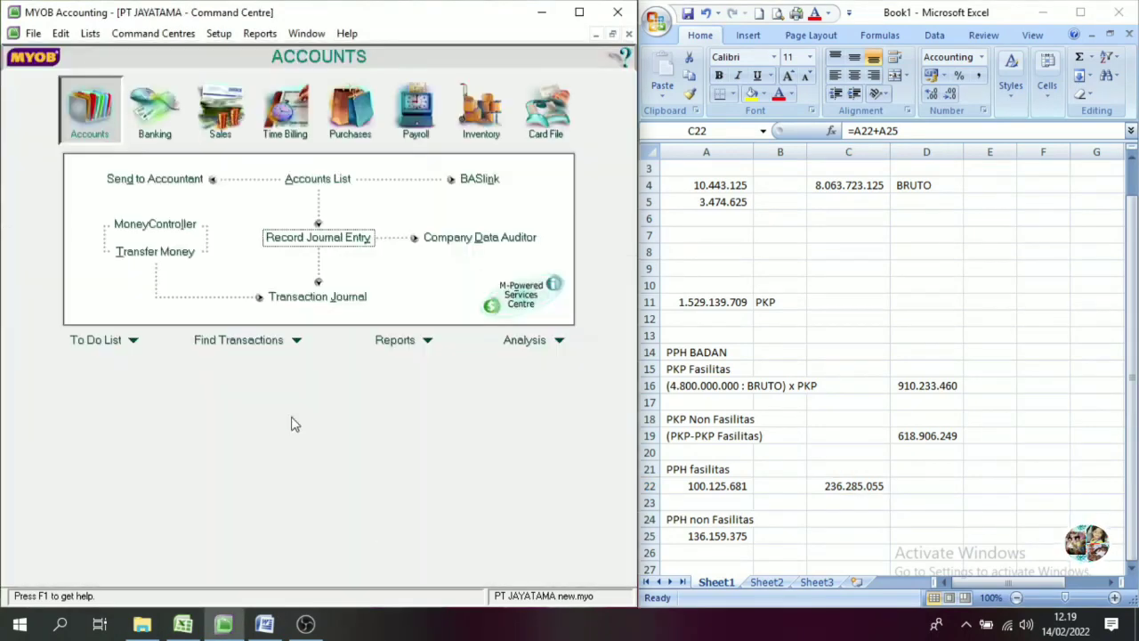
{"action": "left_click", "coordinate": [309, 295]}
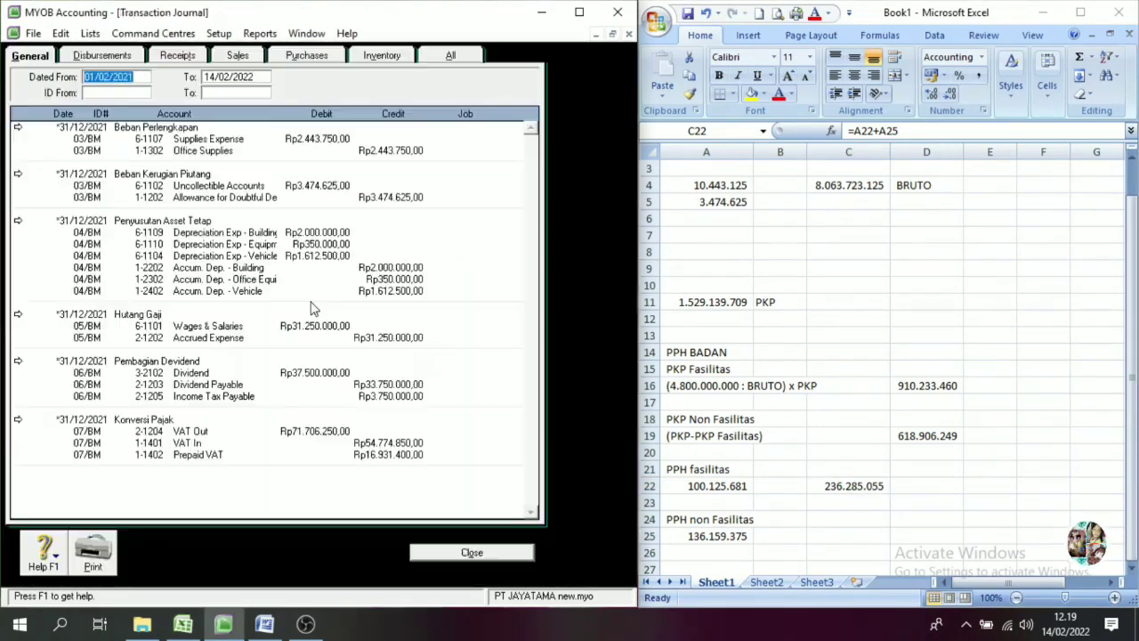
{"action": "left_click", "coordinate": [490, 553]}
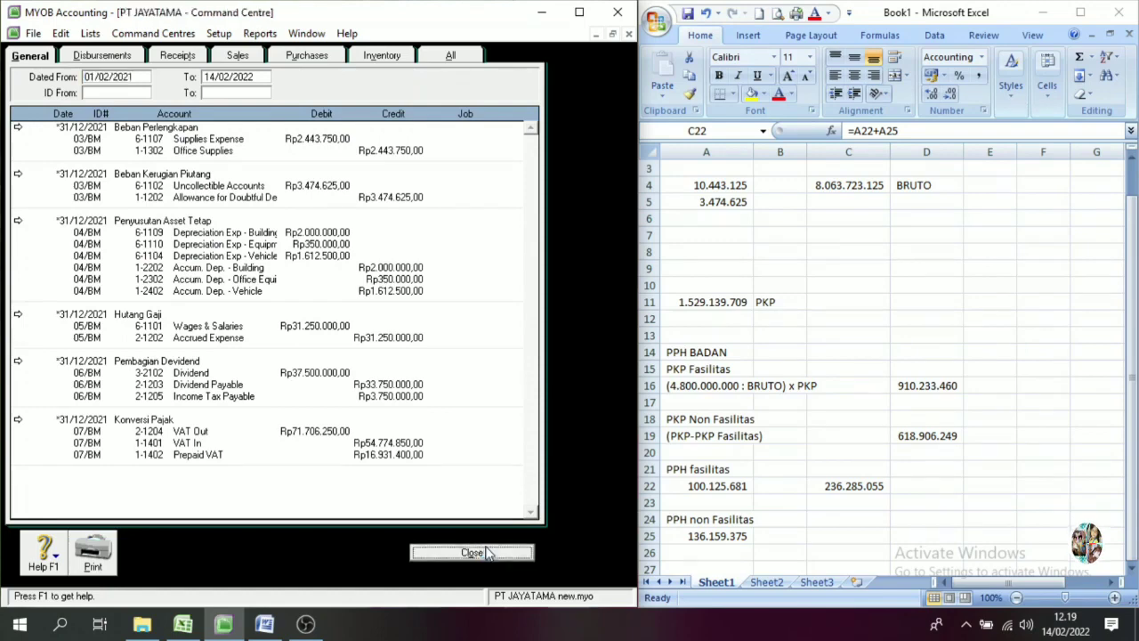
Start a new general journal entry dated 31/12/2021, with the Excel tax workings checked.
{"action": "left_click", "coordinate": [320, 238]}
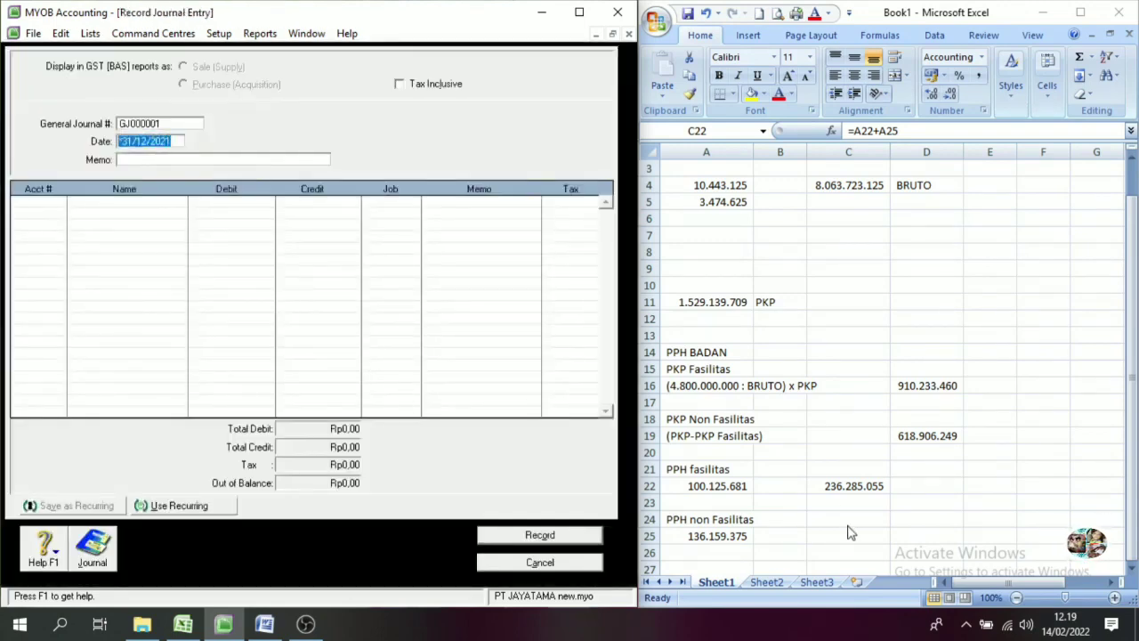
{"action": "left_click", "coordinate": [840, 485]}
{"action": "left_click", "coordinate": [153, 123]}
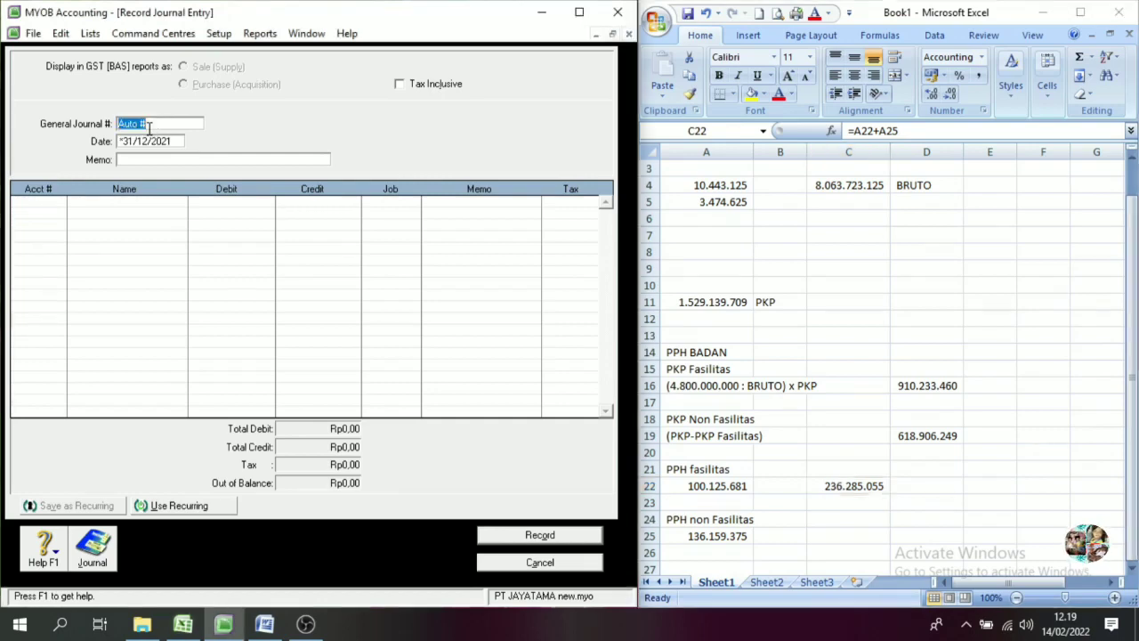
Give journal 07/M the memo 'PPH Badan 2021', with the Word assignment document alongside.
{"action": "left_click", "coordinate": [264, 623]}
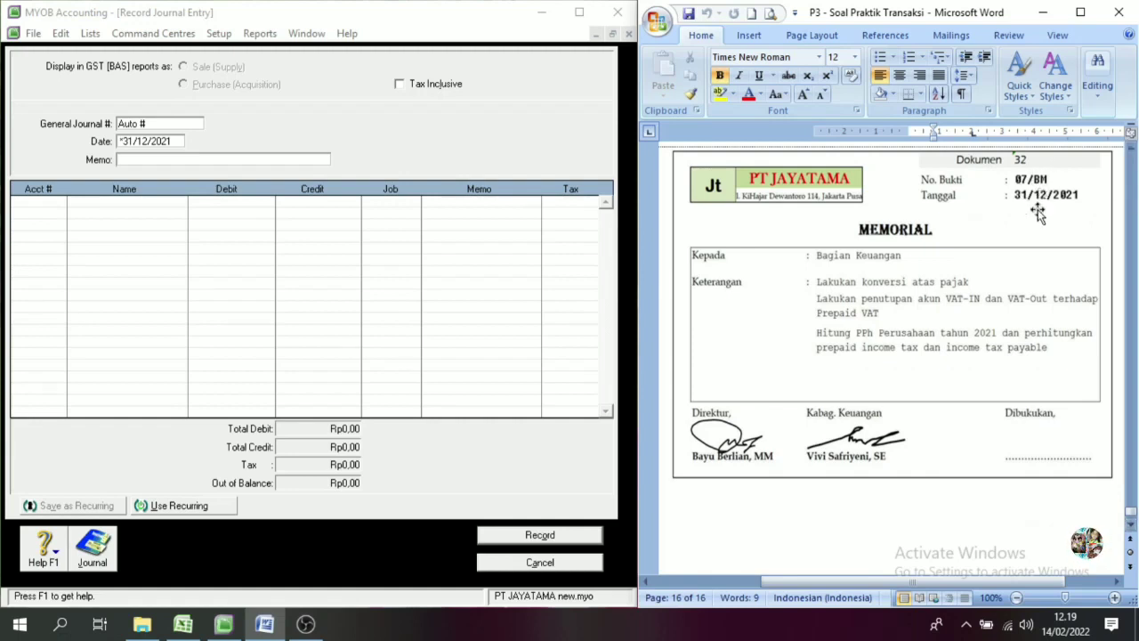
{"action": "left_click", "coordinate": [167, 125]}
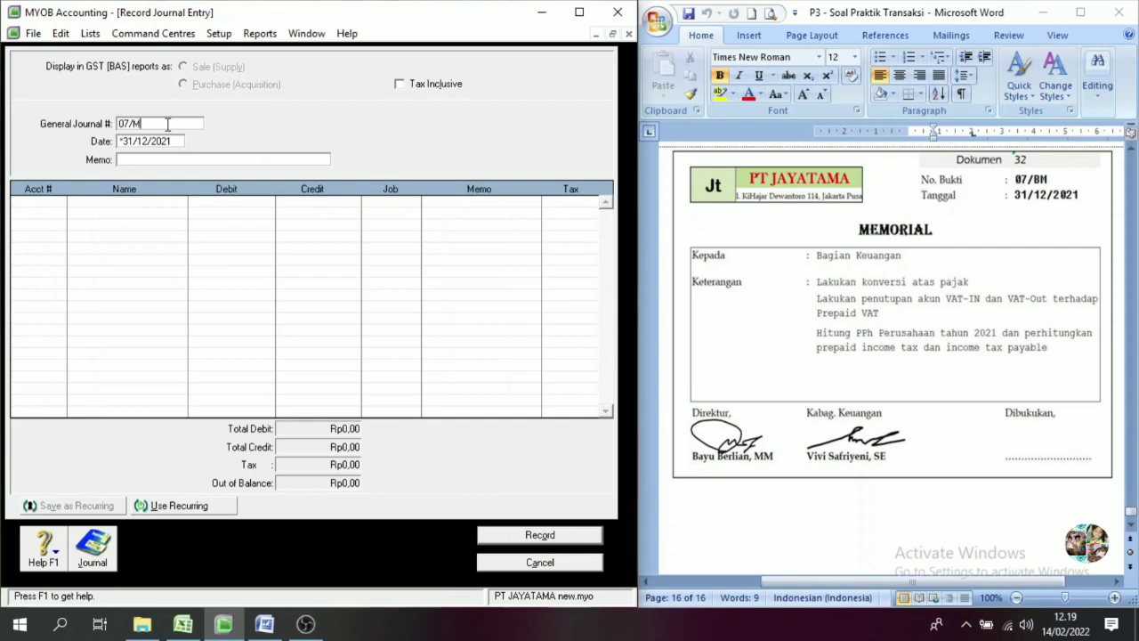
{"action": "key", "text": "Tab"}
{"action": "key", "text": "Tab"}
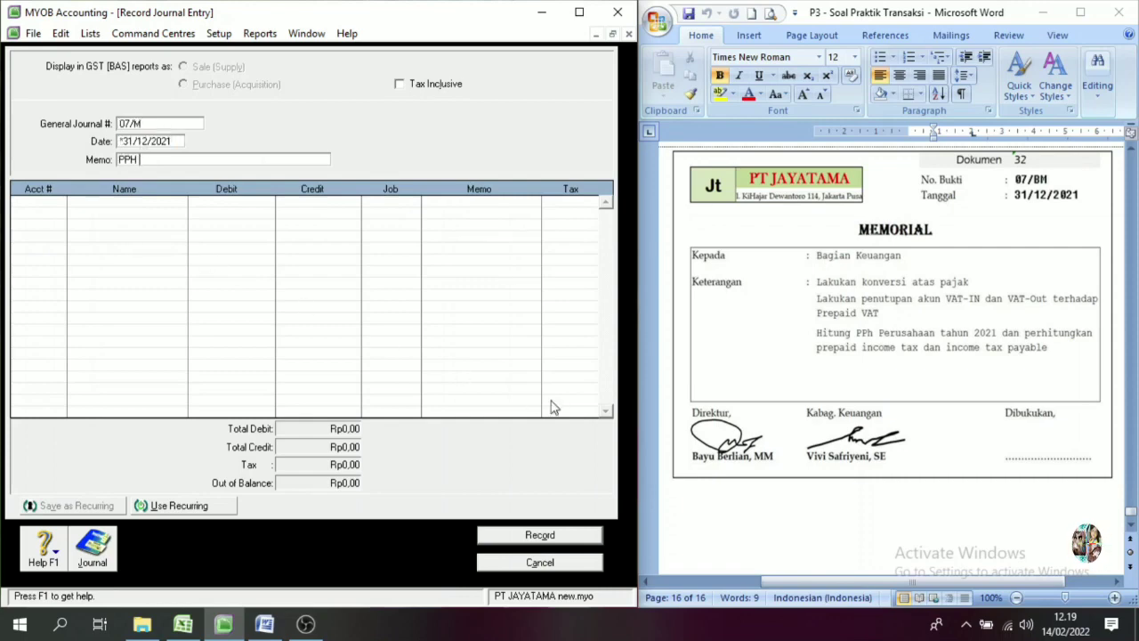
{"action": "type", "text": "PPH Badan 2021"}
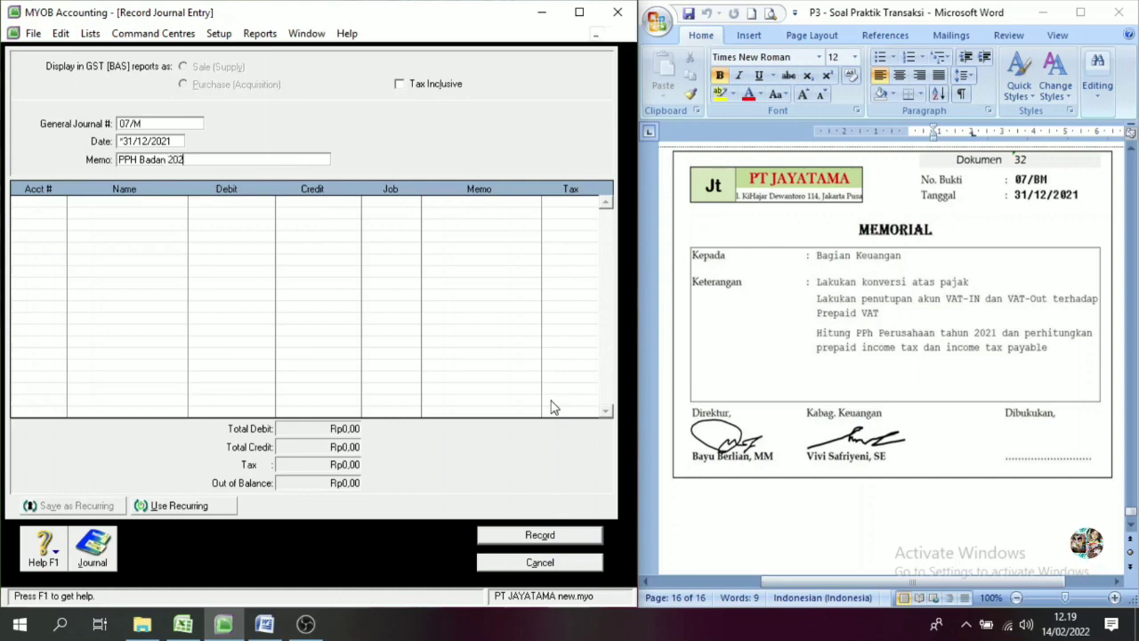
{"action": "left_click", "coordinate": [50, 203]}
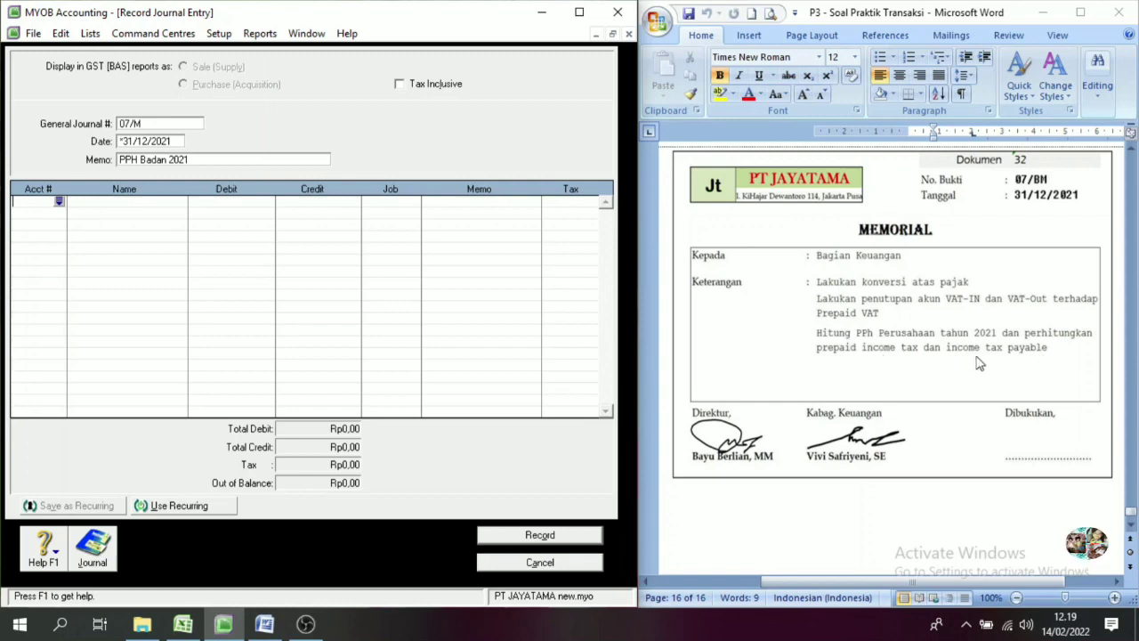
Put account 6-1108 Income Tax Expense on the journal's first line.
{"action": "left_click", "coordinate": [59, 201]}
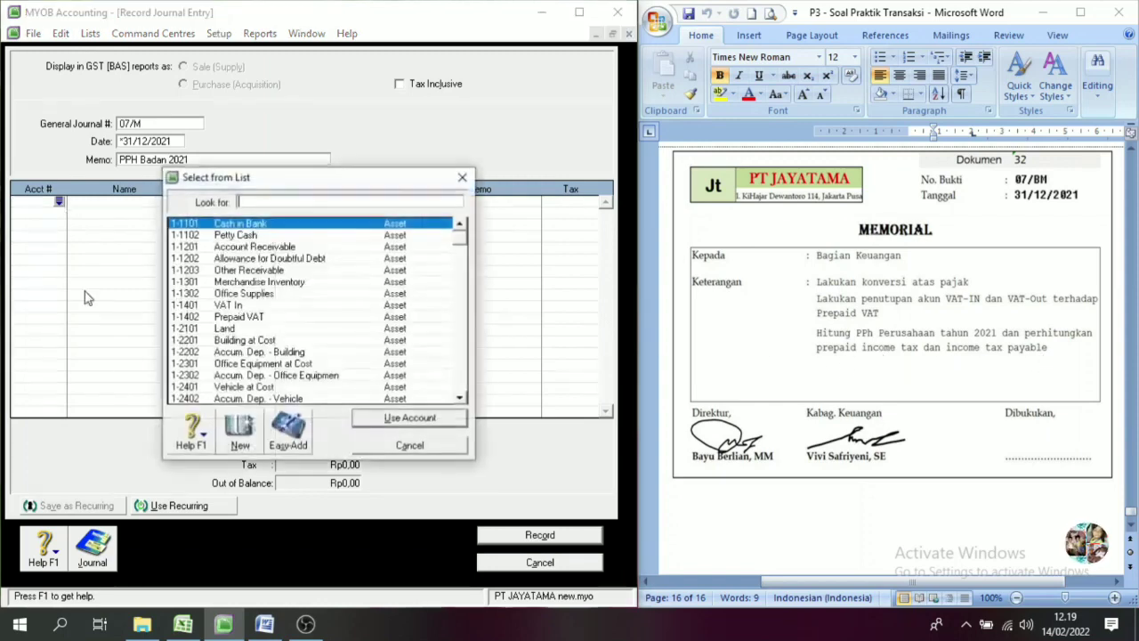
{"action": "type", "text": "1-2302"}
{"action": "left_click", "coordinate": [465, 370]}
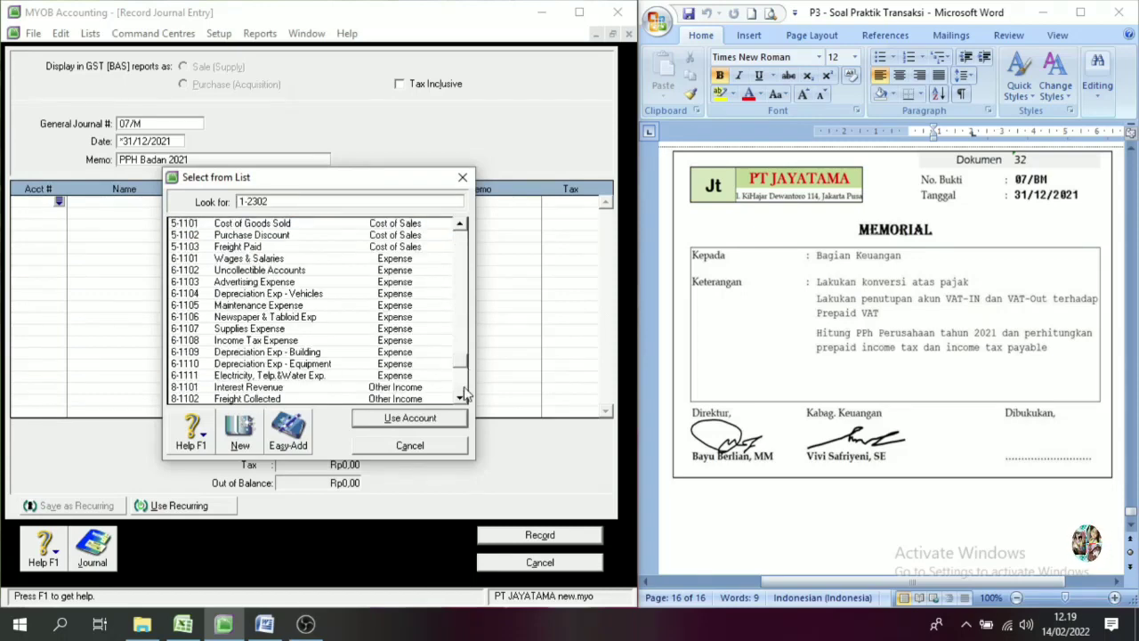
{"action": "left_click", "coordinate": [465, 391]}
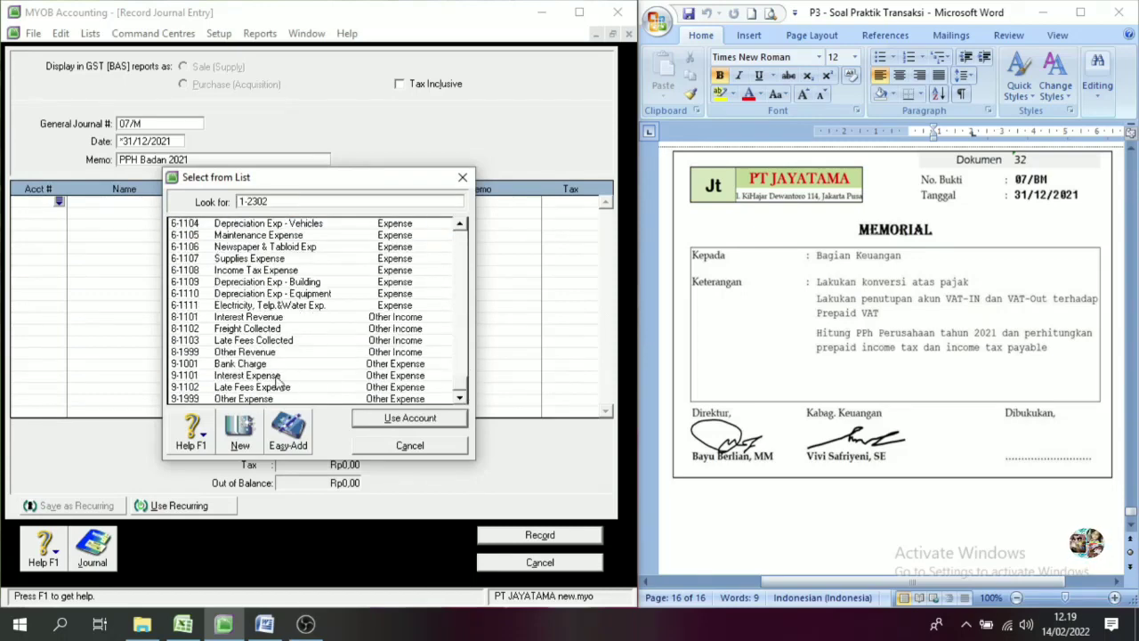
{"action": "left_click", "coordinate": [460, 229]}
{"action": "left_click", "coordinate": [461, 228]}
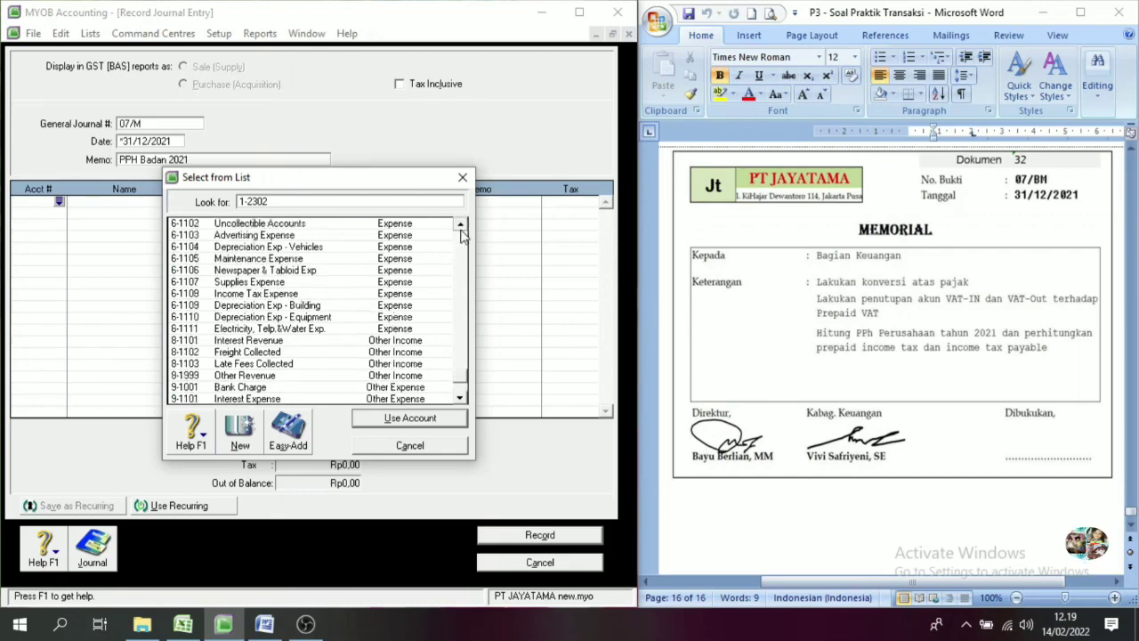
{"action": "left_click", "coordinate": [460, 228]}
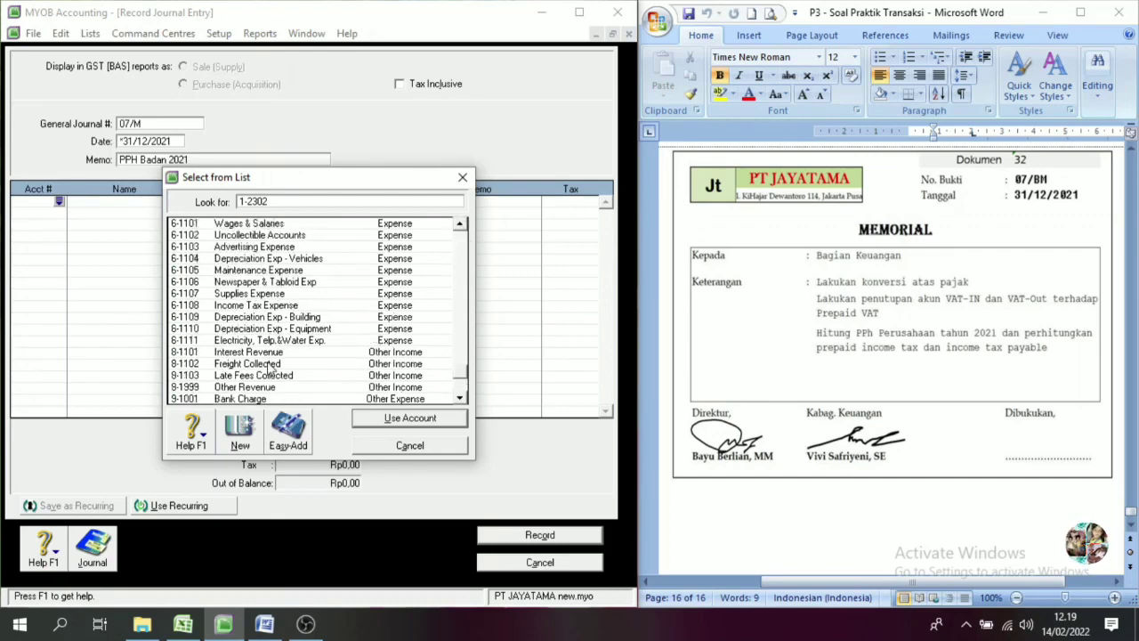
{"action": "left_click", "coordinate": [273, 307]}
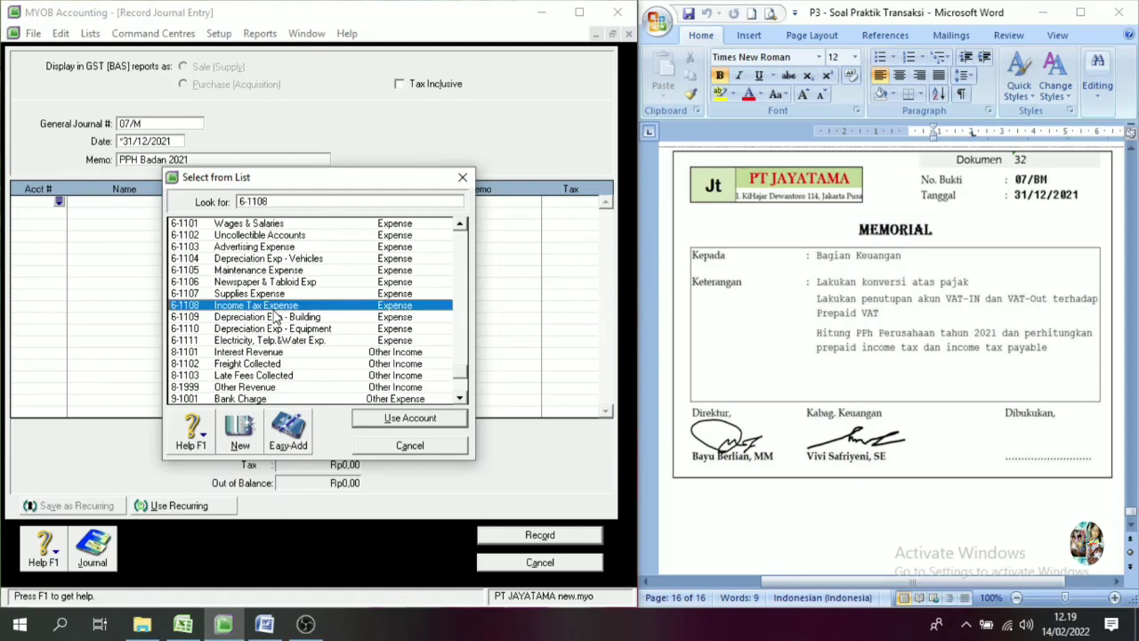
{"action": "left_click", "coordinate": [405, 420]}
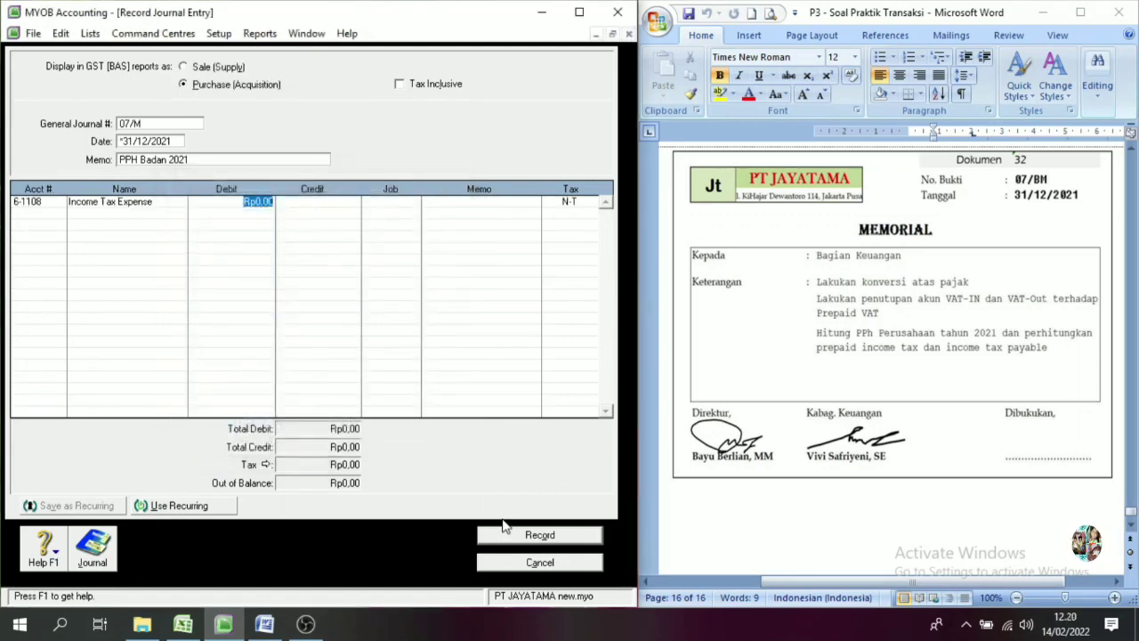
{"action": "left_click", "coordinate": [182, 624]}
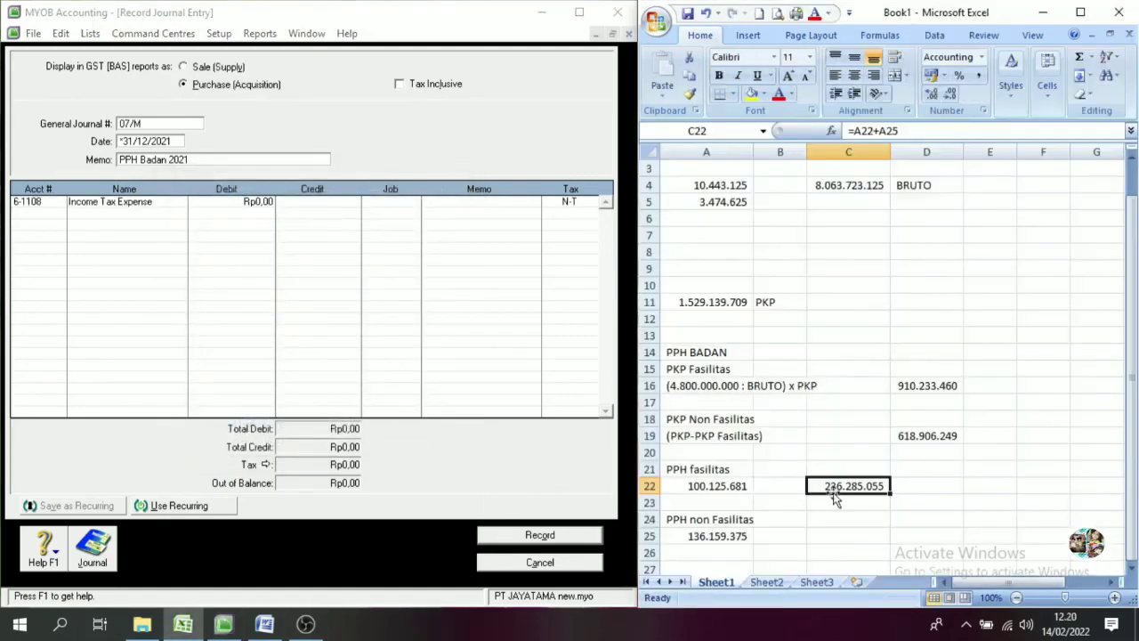
Enter a debit of 236.285.055 on the Income Tax Expense line.
{"action": "type", "text": "236"}
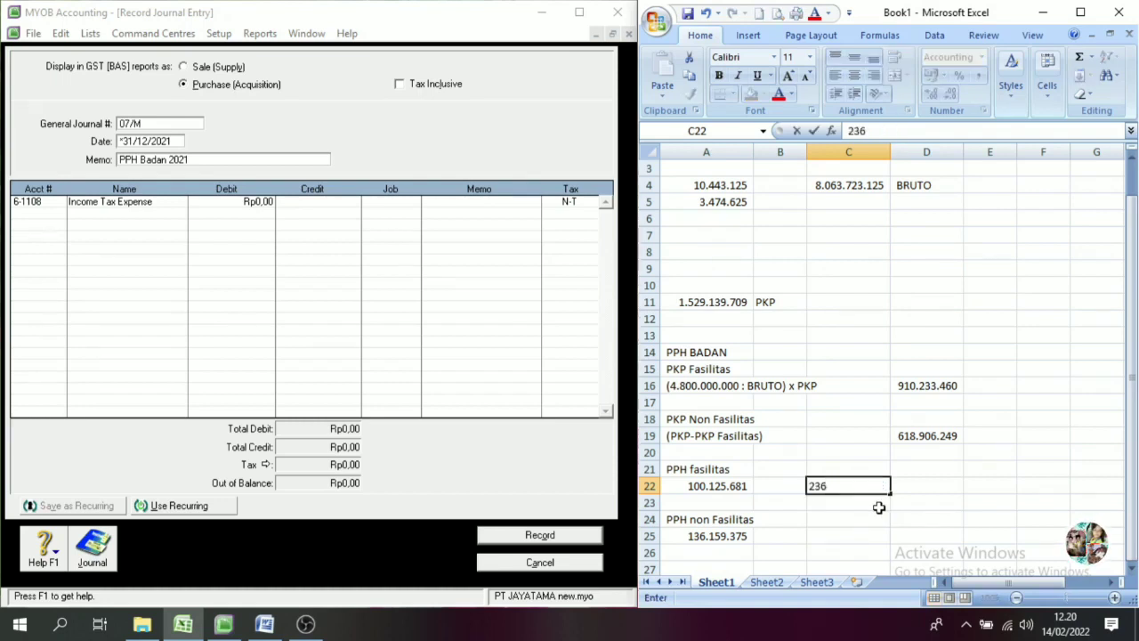
{"action": "key", "text": "Escape"}
{"action": "left_click", "coordinate": [267, 202]}
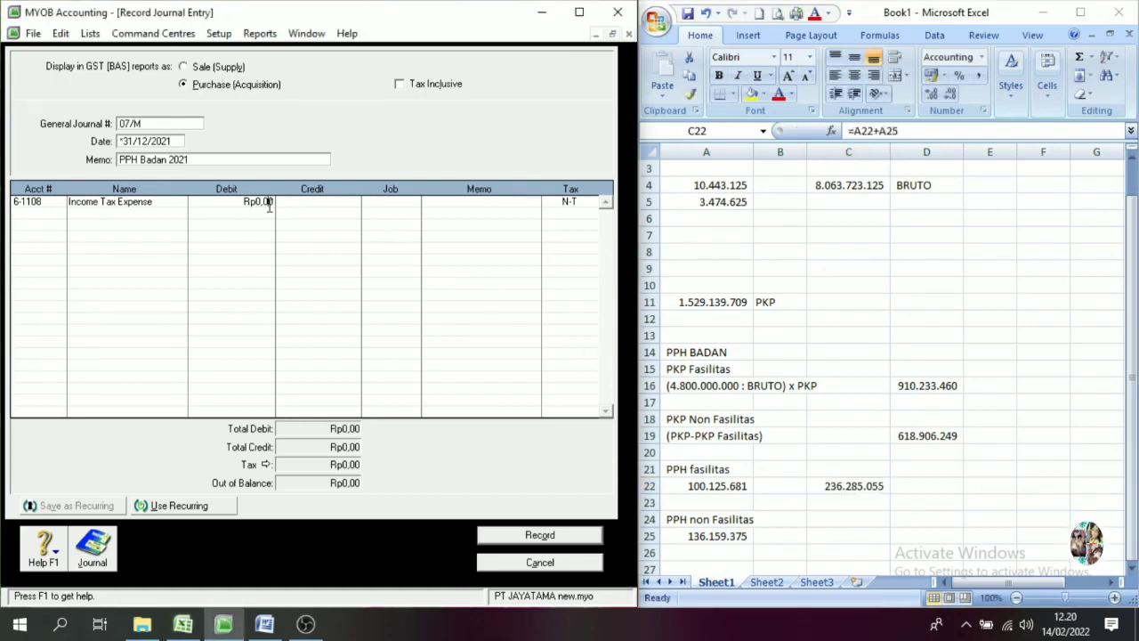
{"action": "type", "text": "22"}
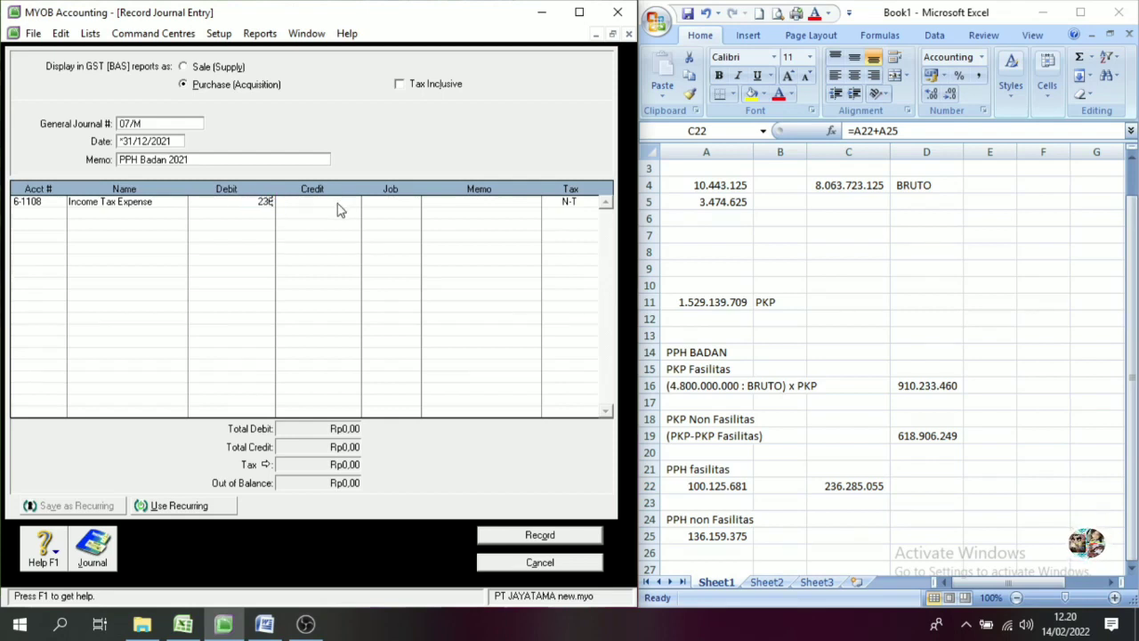
{"action": "type", "text": "628"}
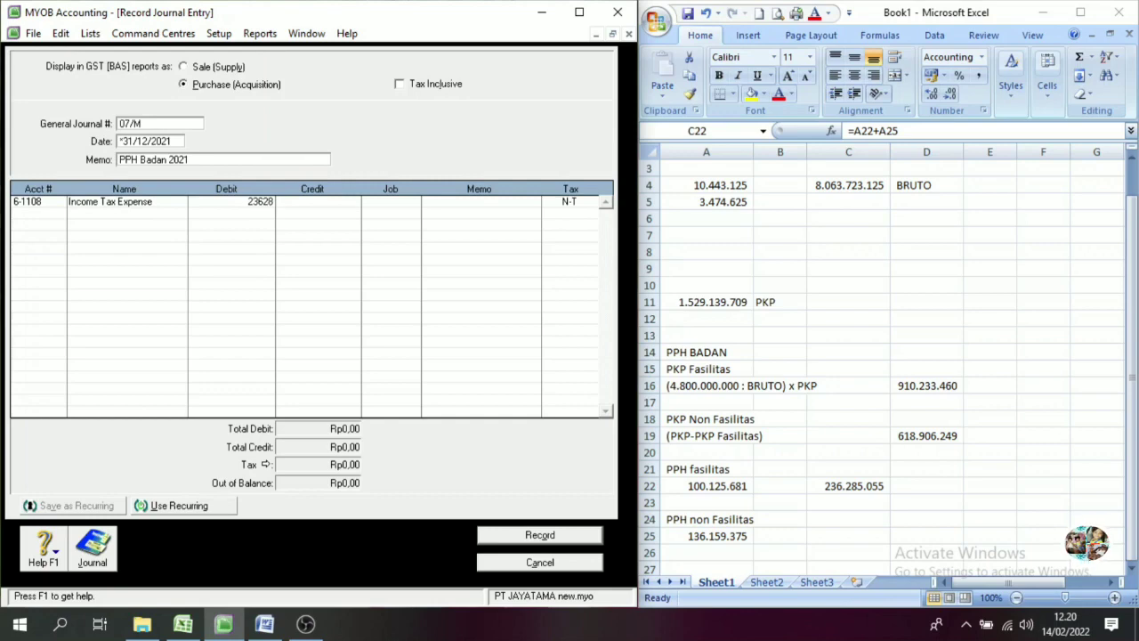
{"action": "type", "text": "5055"}
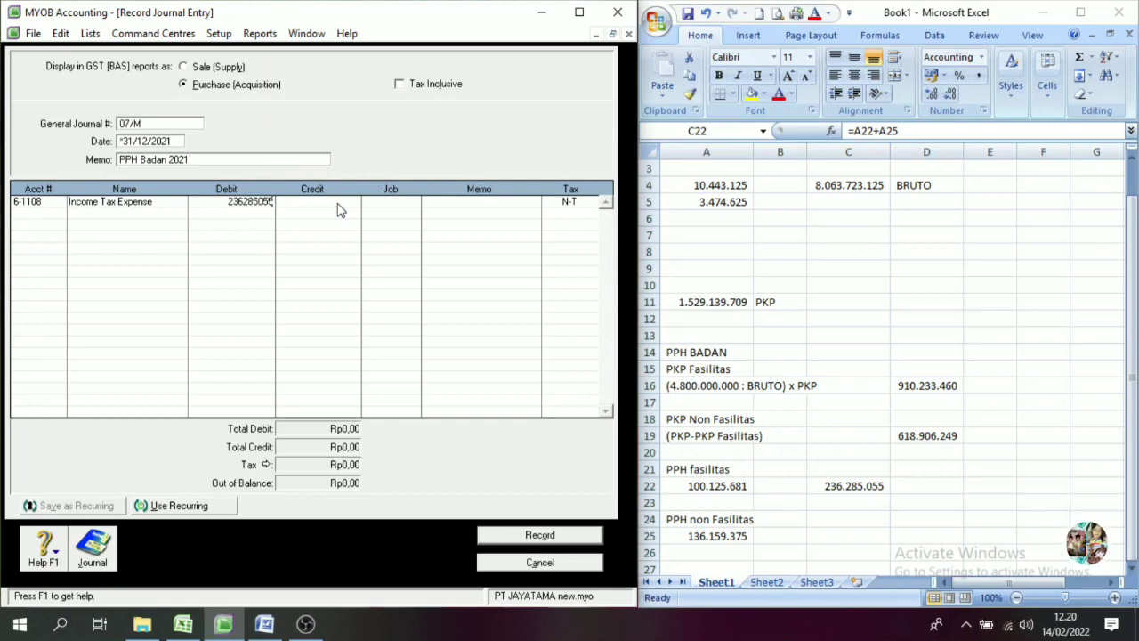
{"action": "key", "text": "Tab"}
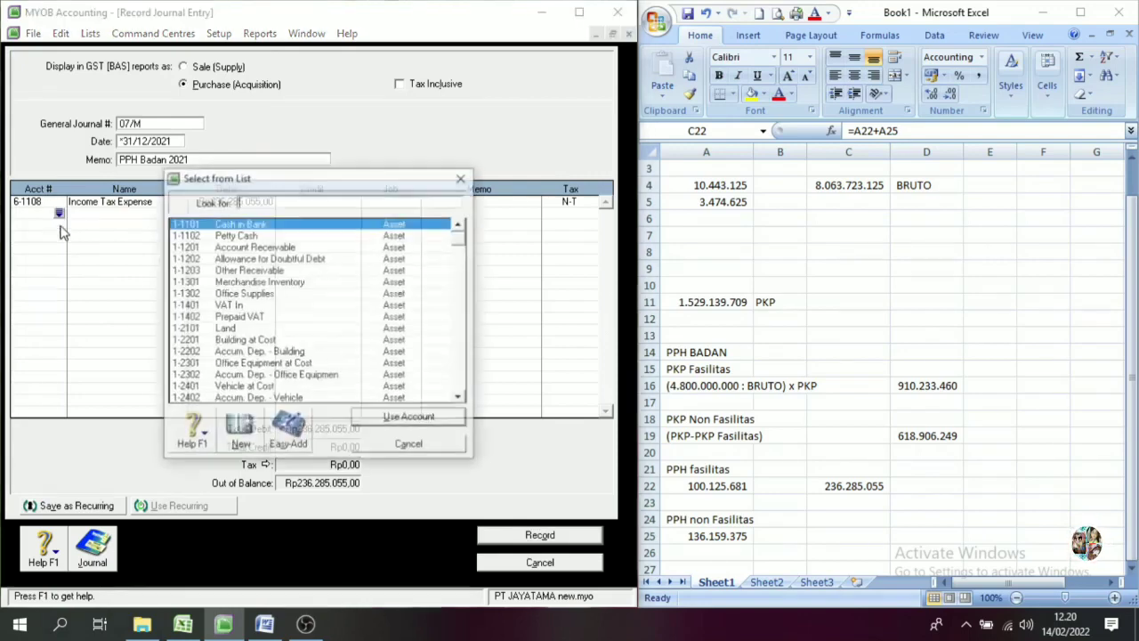
Credit 2-1205 Income Tax Payable on line two, then record and close the journal.
{"action": "left_click", "coordinate": [58, 214]}
{"action": "scroll", "coordinate": [455, 357], "scroll_direction": "down", "scroll_amount": 5}
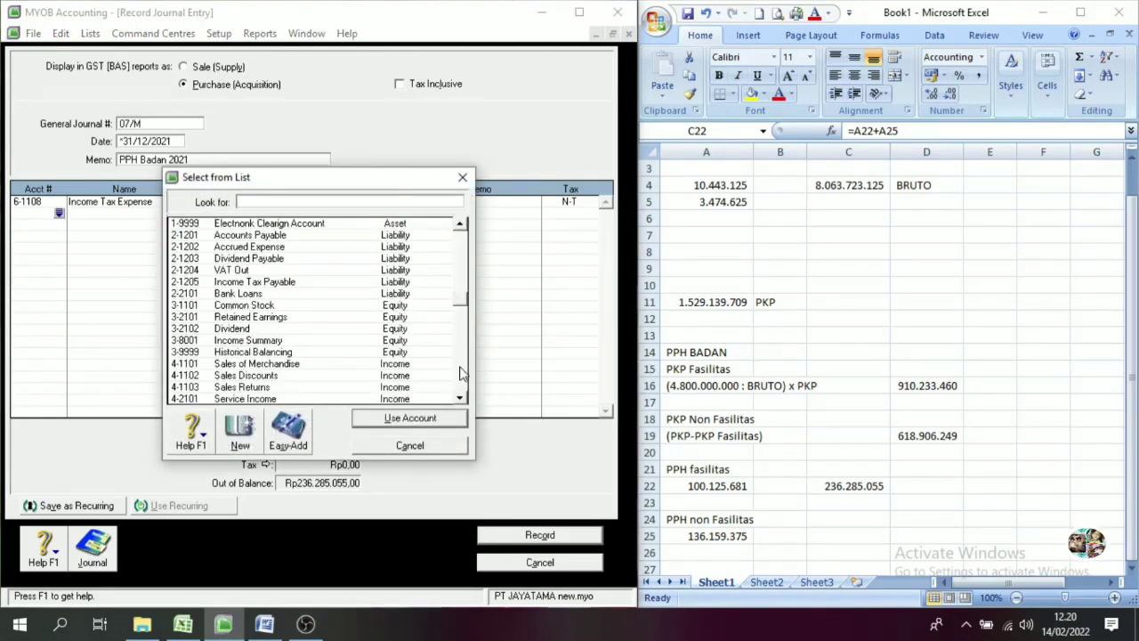
{"action": "left_click", "coordinate": [276, 282]}
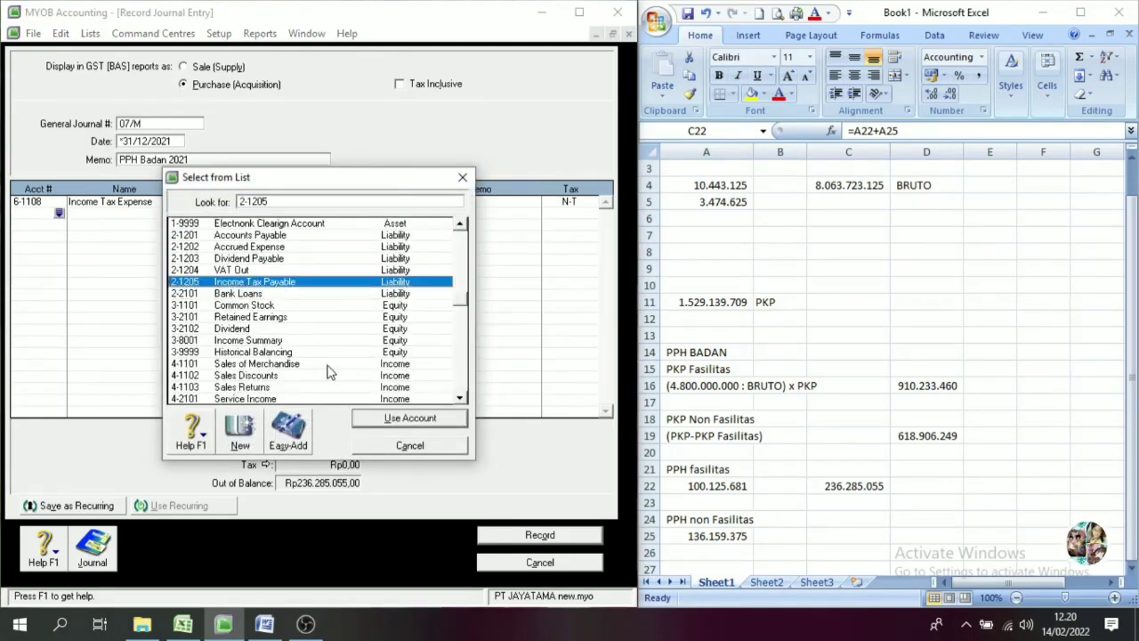
{"action": "left_click", "coordinate": [418, 420]}
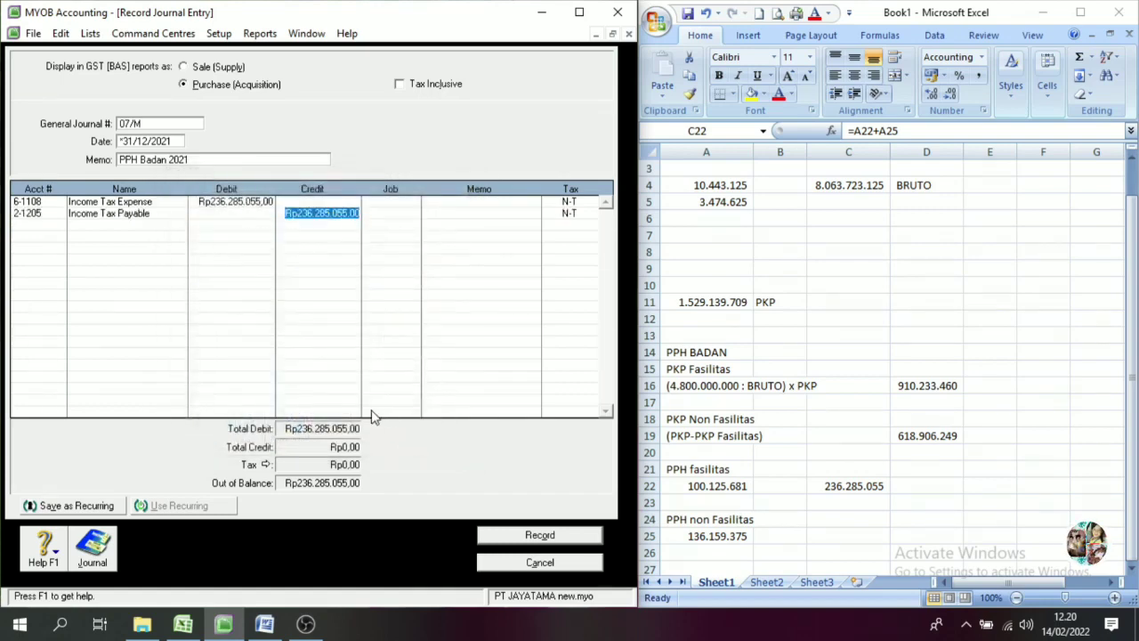
{"action": "left_click", "coordinate": [544, 536]}
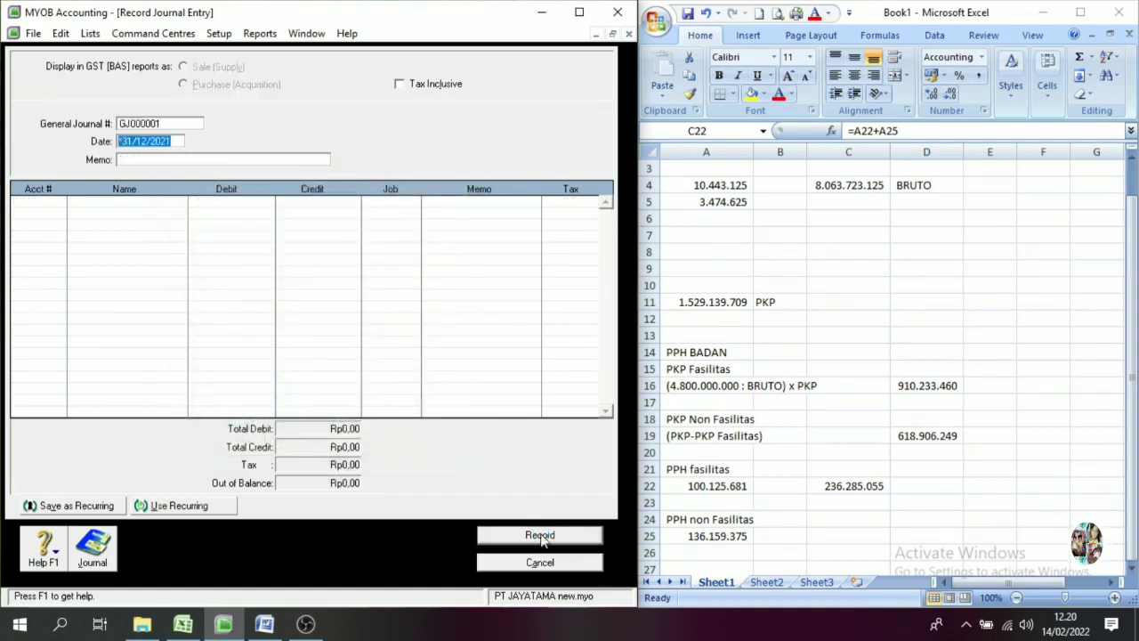
{"action": "left_click", "coordinate": [562, 561]}
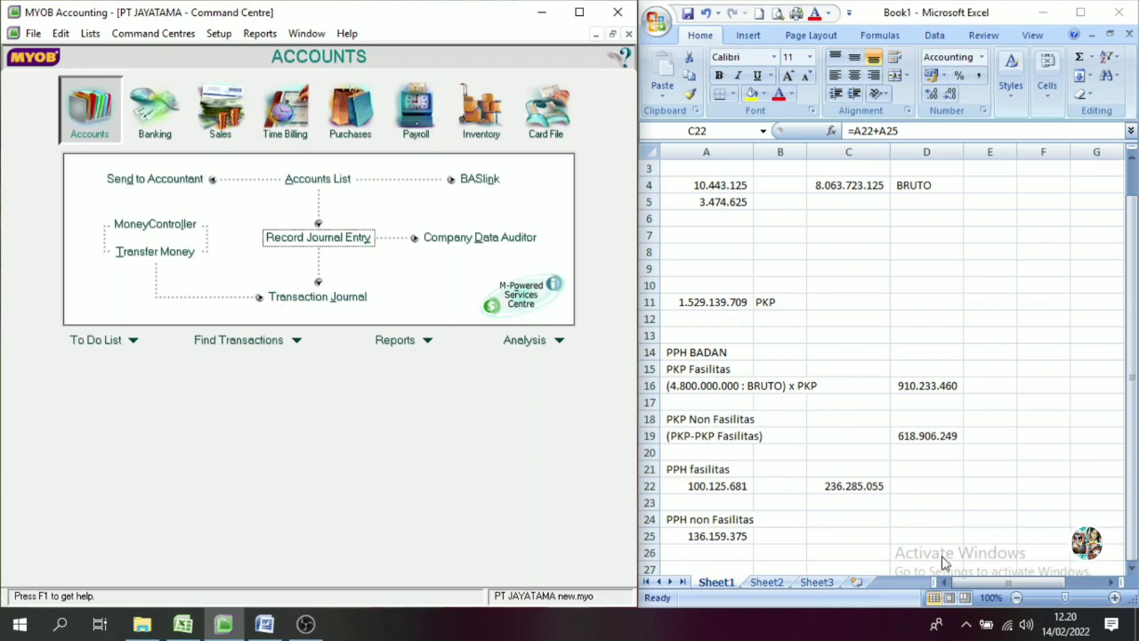
Display the 13th Period 2021 Trial Balance from the maximised MYOB reports index.
{"action": "left_click", "coordinate": [264, 623]}
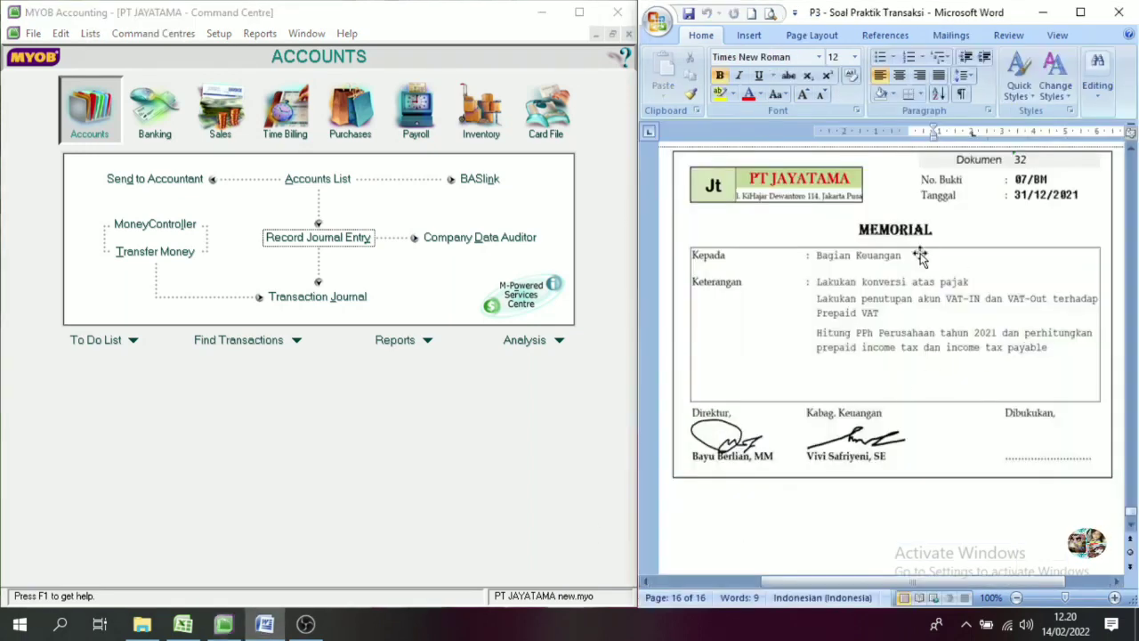
{"action": "scroll", "coordinate": [1132, 531], "scroll_direction": "down", "scroll_amount": 1}
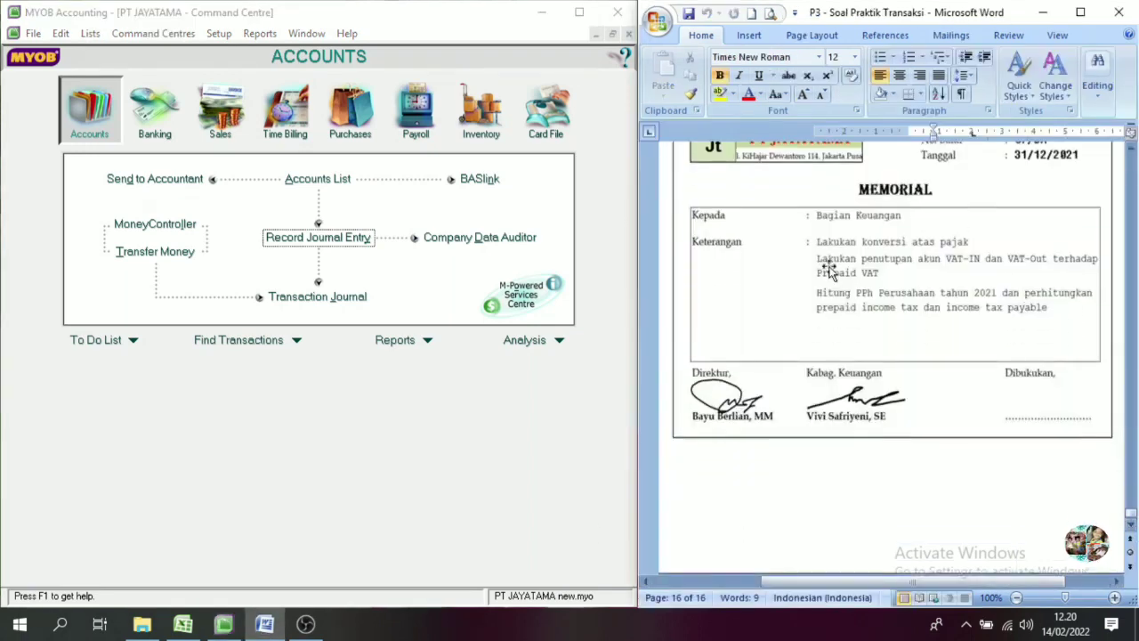
{"action": "left_click", "coordinate": [579, 12]}
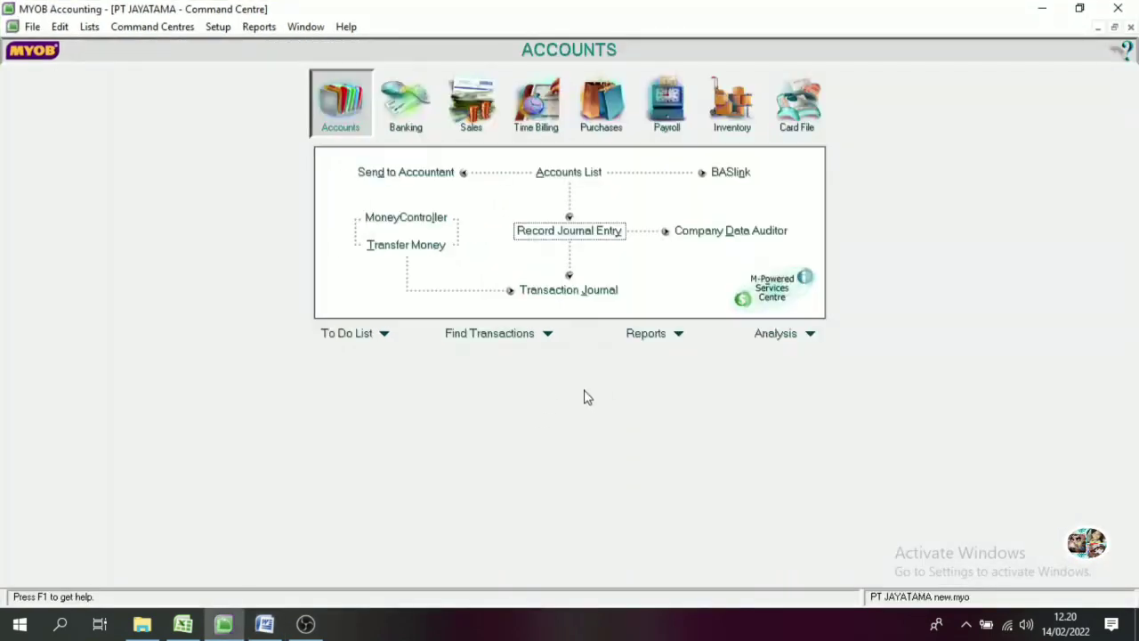
{"action": "left_click", "coordinate": [646, 335]}
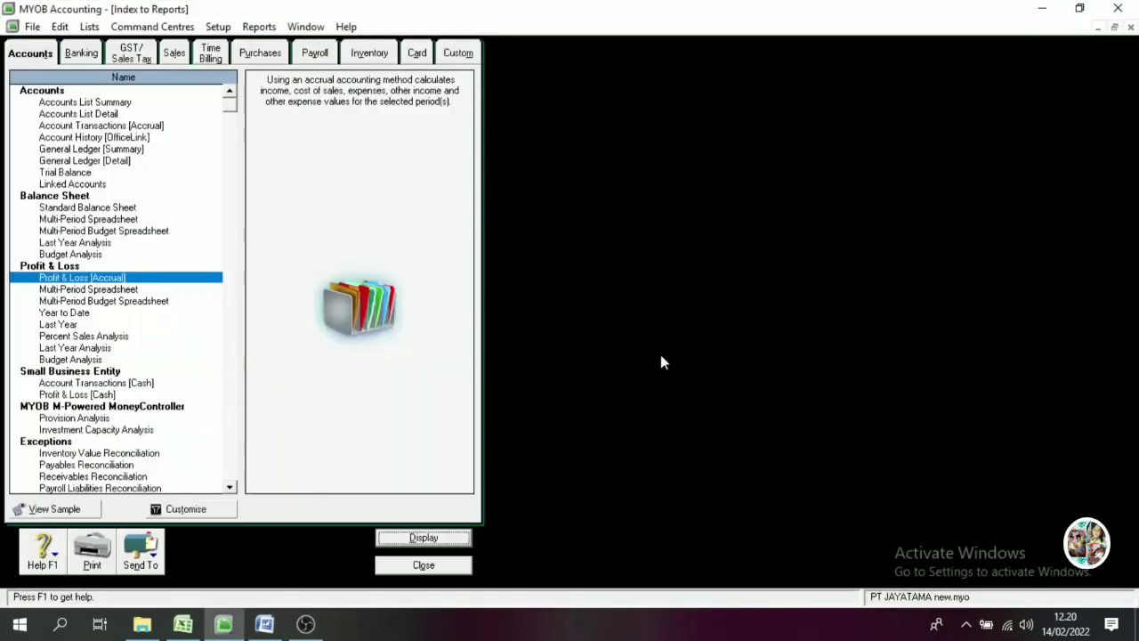
{"action": "left_click", "coordinate": [58, 162]}
{"action": "double_click", "coordinate": [54, 175]}
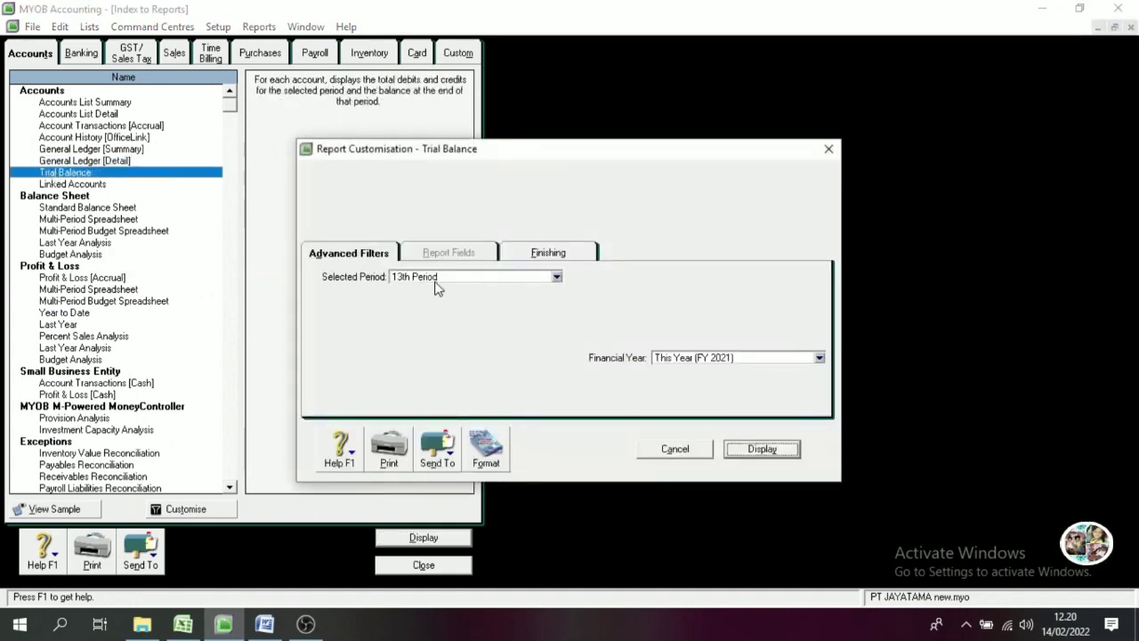
{"action": "left_click", "coordinate": [761, 450]}
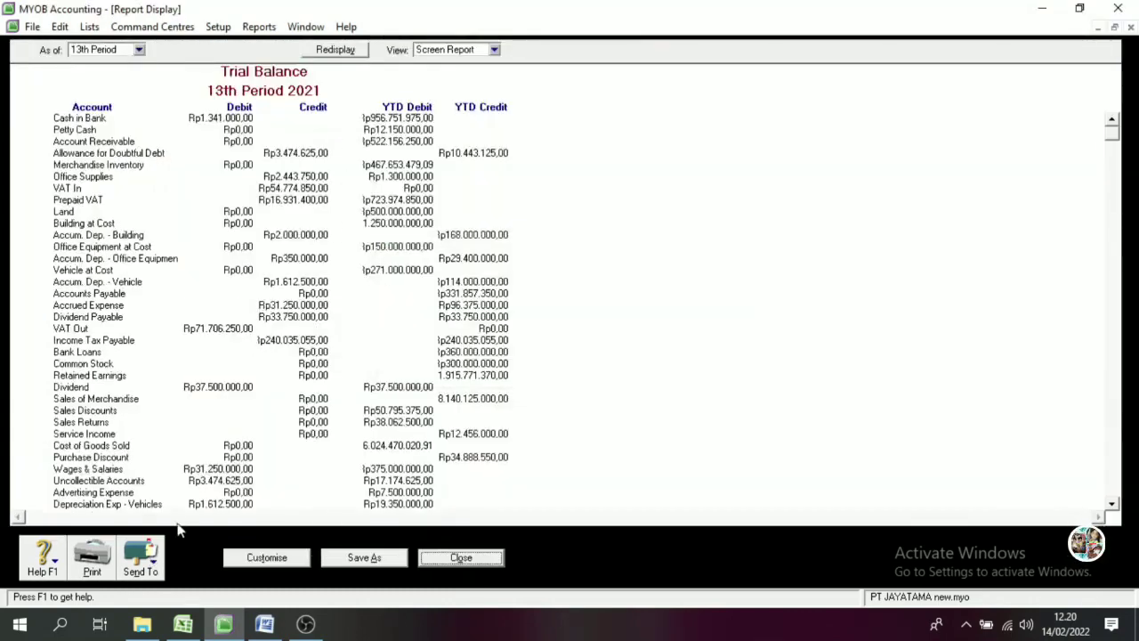
Save the Trial Balance as PDF 'Trial Balance PT JAYATAMA' and close the report.
{"action": "left_click", "coordinate": [158, 560]}
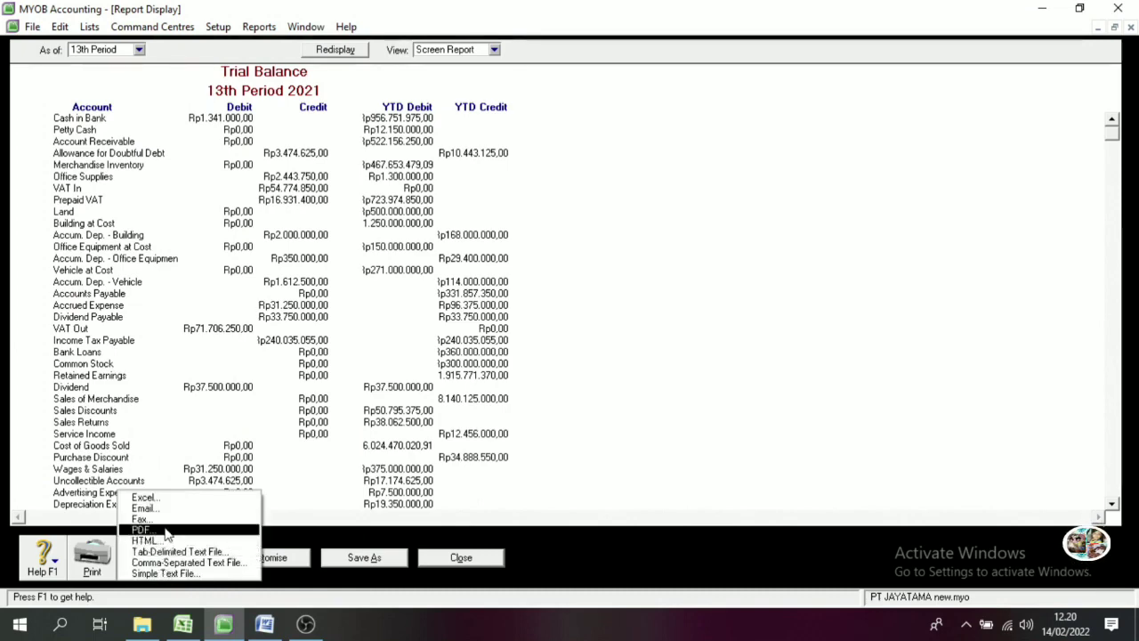
{"action": "left_click", "coordinate": [163, 531]}
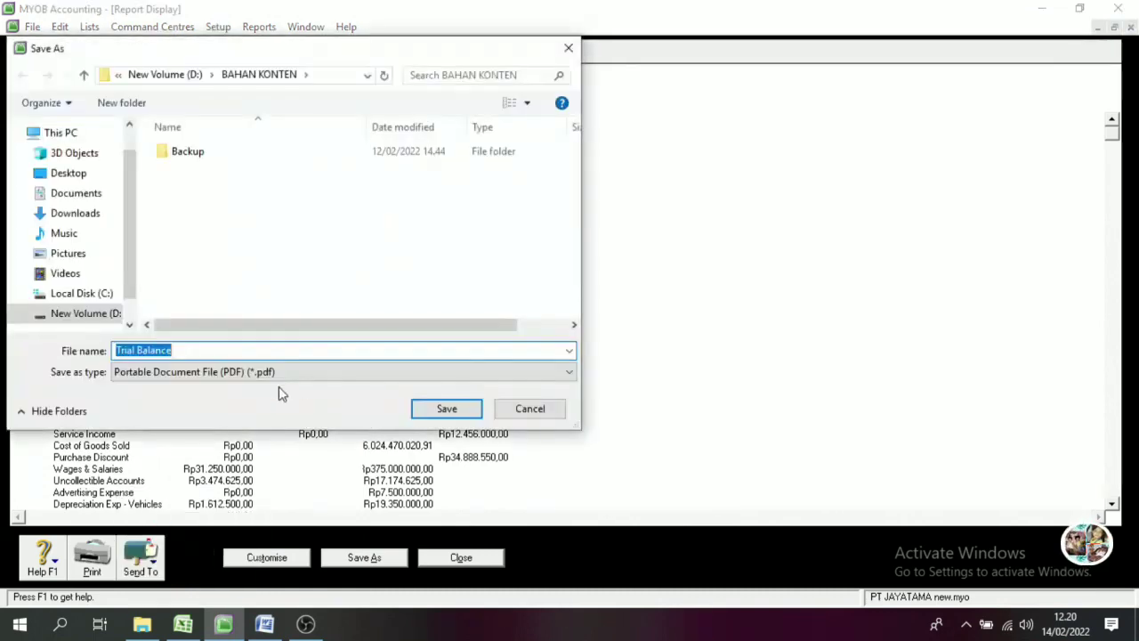
{"action": "left_click", "coordinate": [195, 349]}
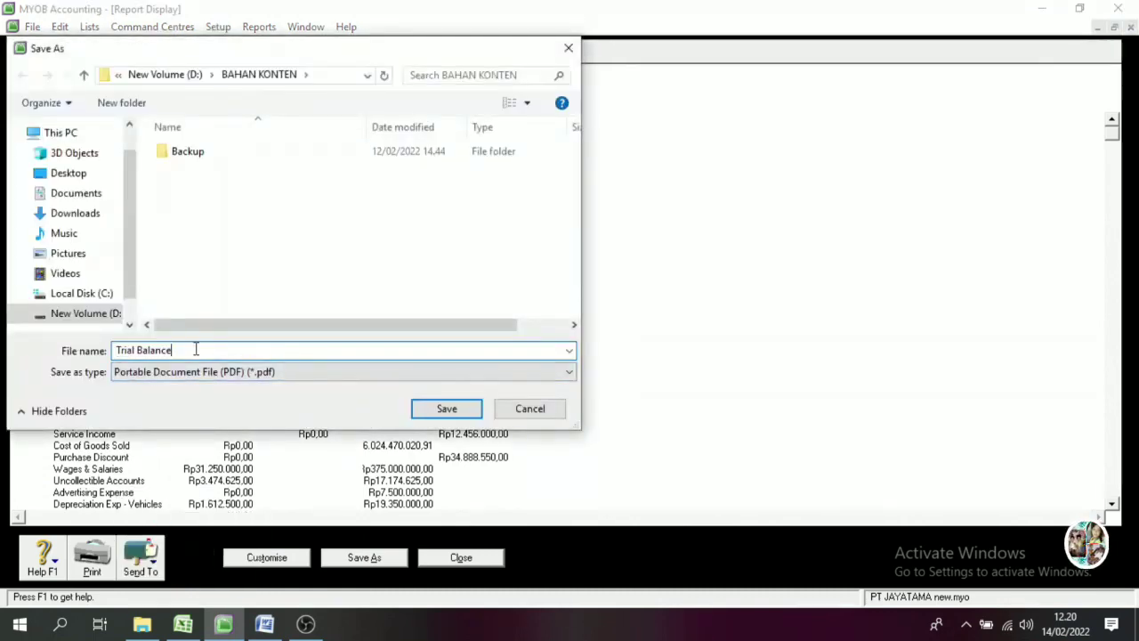
{"action": "type", "text": "pt "}
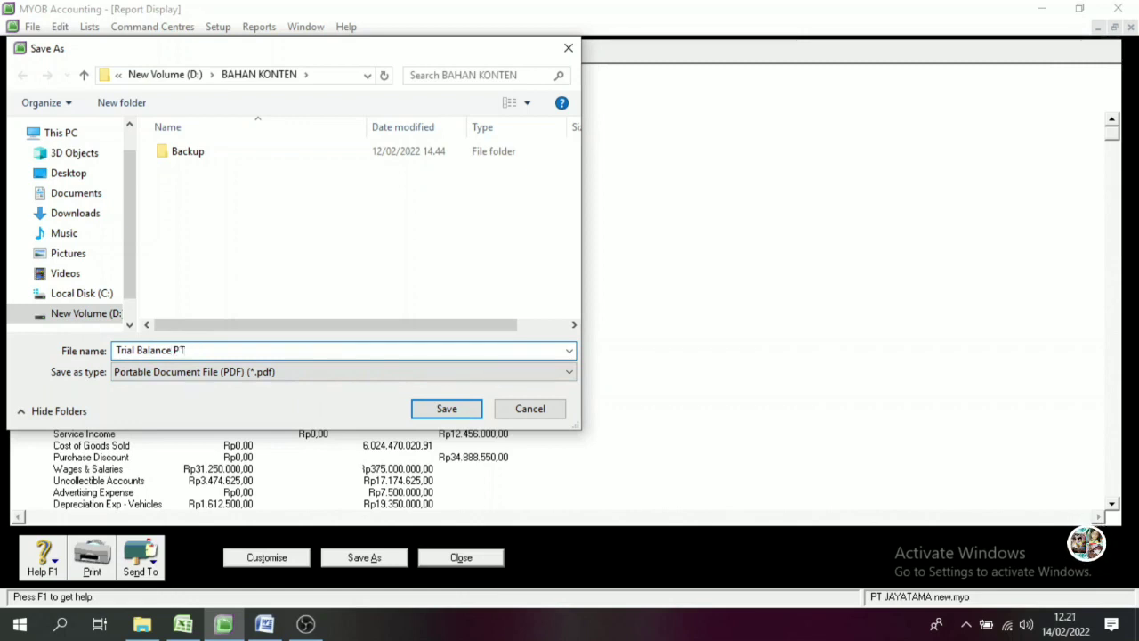
{"action": "type", "text": "JAYATAMA"}
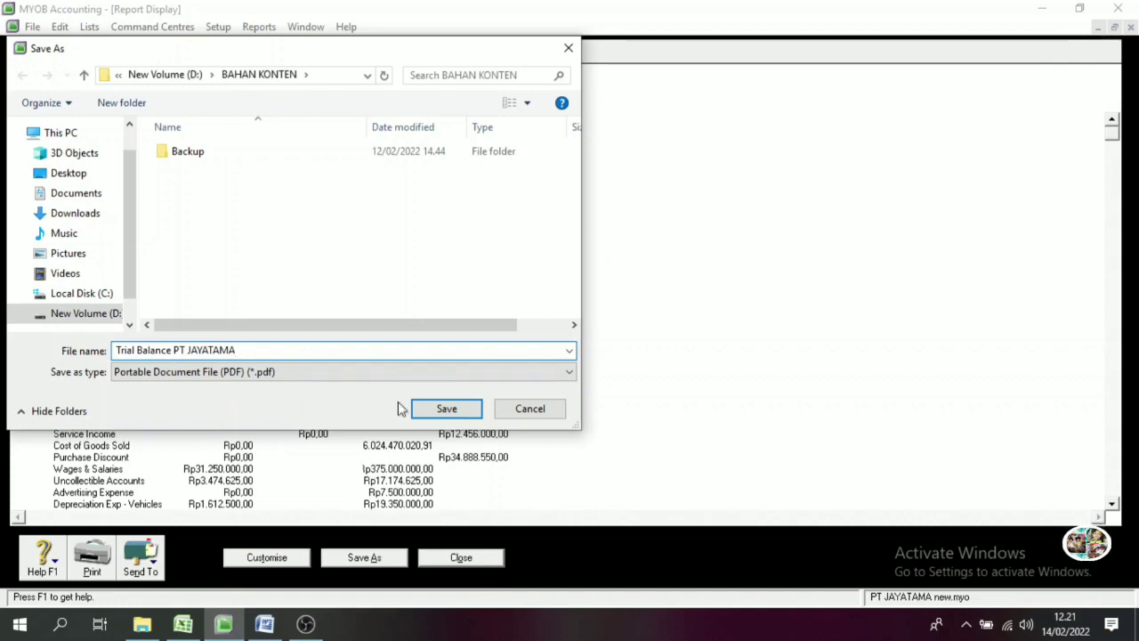
{"action": "left_click", "coordinate": [449, 413]}
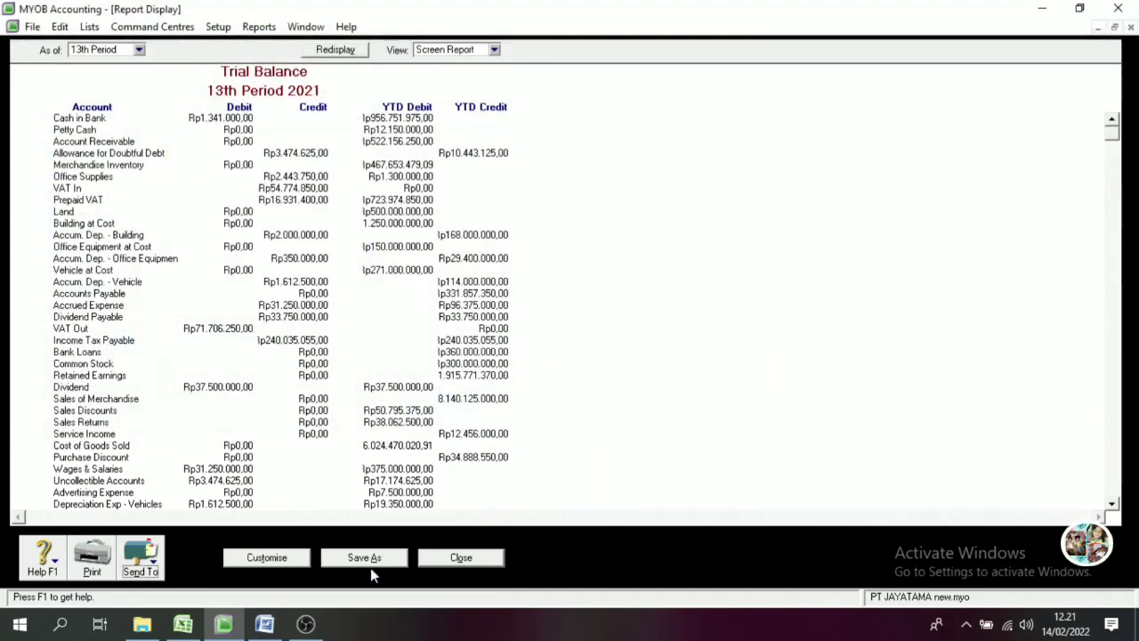
{"action": "left_click", "coordinate": [461, 559]}
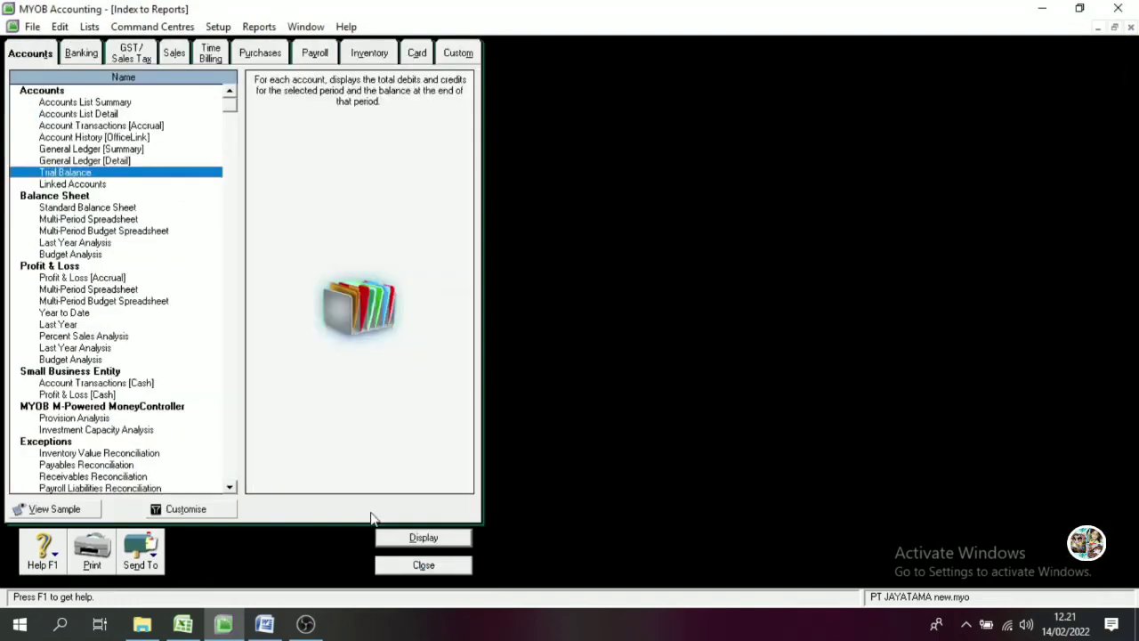
Display the Profit & Loss [Accrual] report for January through 13th Period 2021.
{"action": "double_click", "coordinate": [75, 279]}
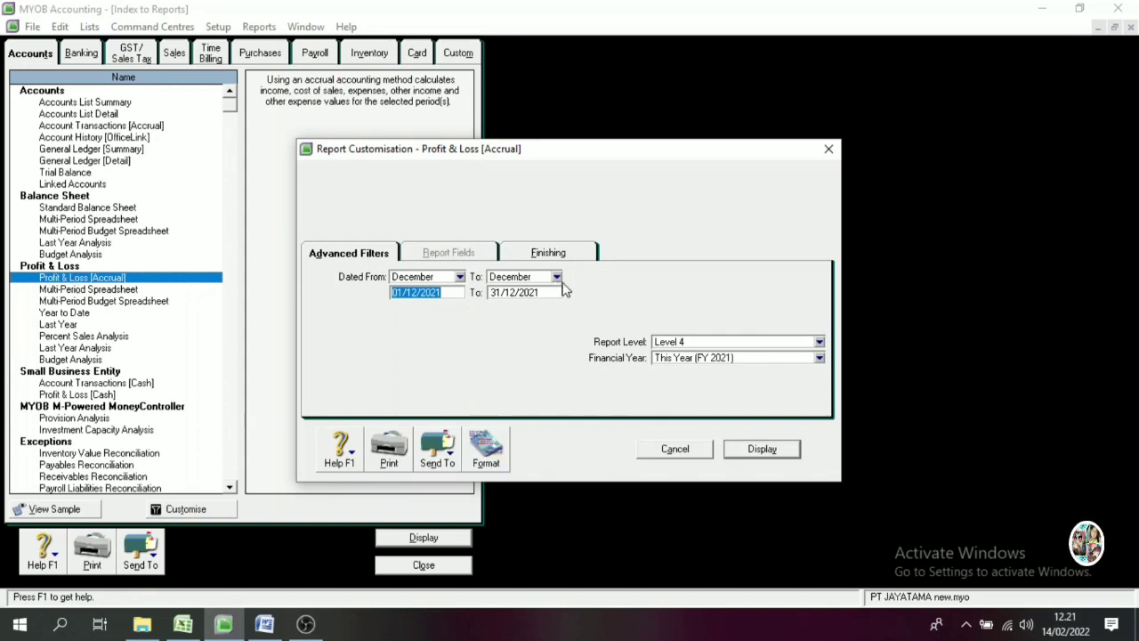
{"action": "left_click", "coordinate": [556, 277]}
{"action": "left_click", "coordinate": [460, 277]}
{"action": "left_click", "coordinate": [431, 292]}
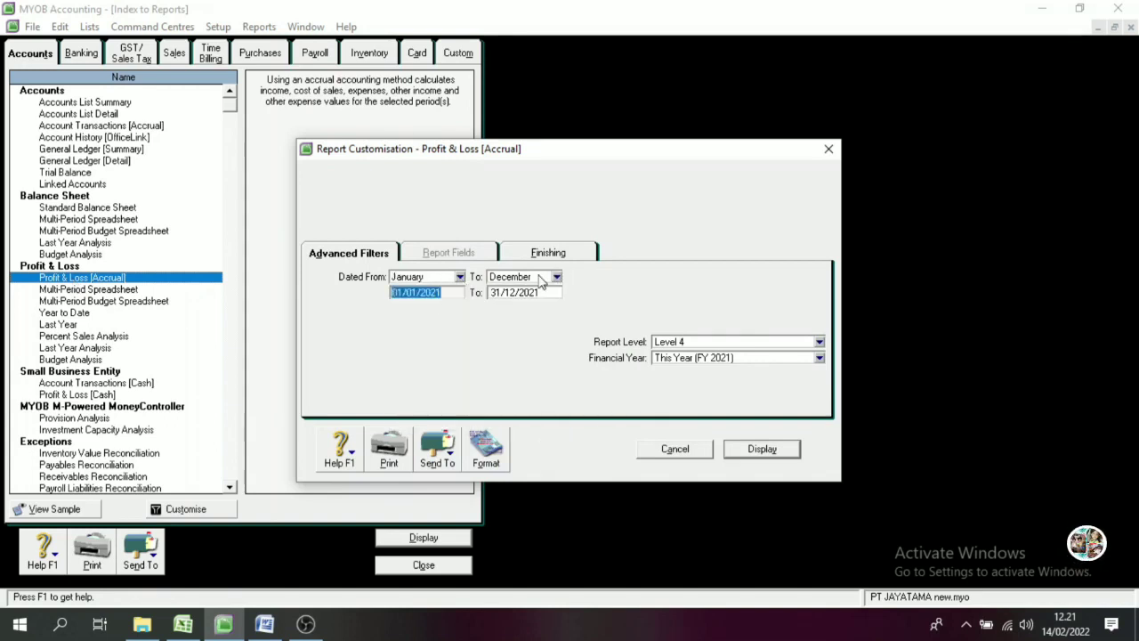
{"action": "left_click", "coordinate": [556, 276]}
{"action": "left_click", "coordinate": [534, 424]}
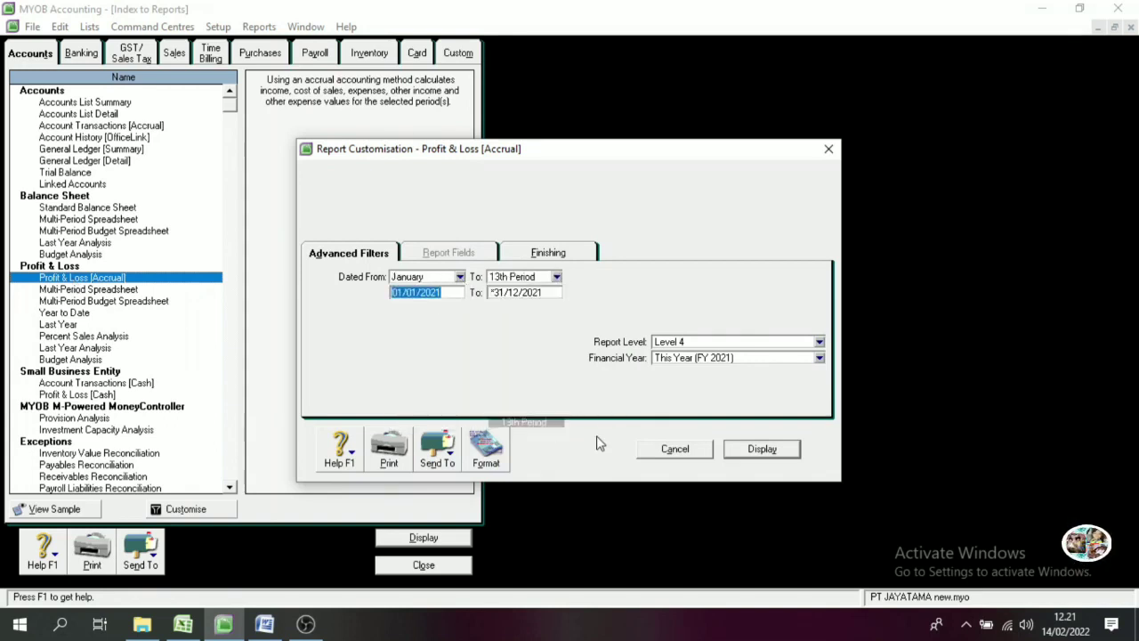
{"action": "left_click", "coordinate": [761, 449]}
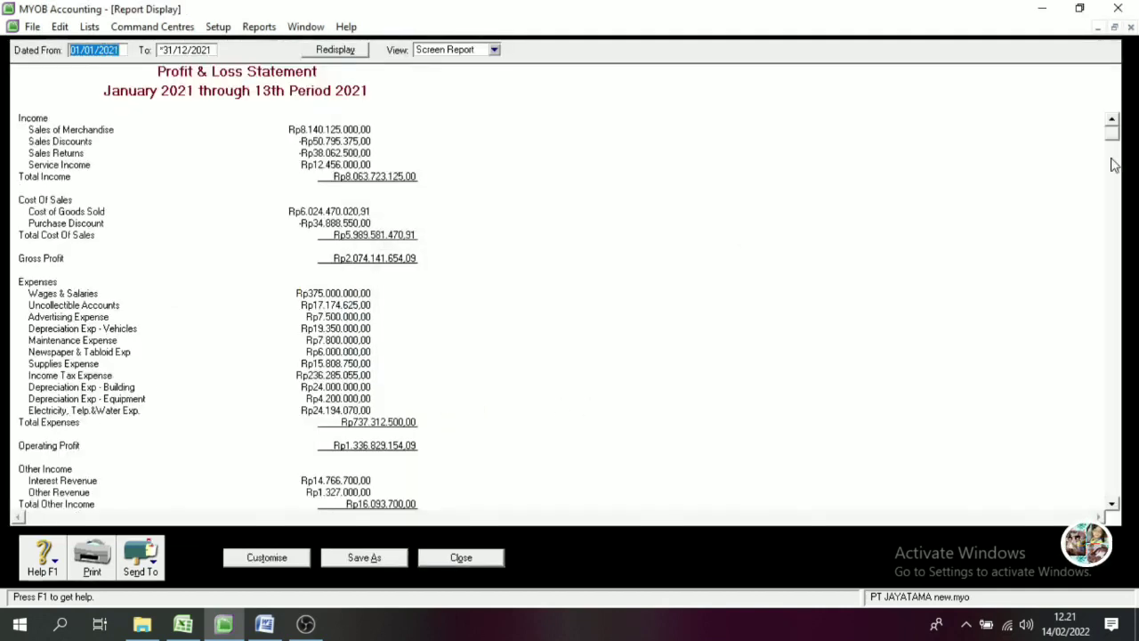
{"action": "scroll", "coordinate": [1114, 227], "scroll_direction": "down", "scroll_amount": 3}
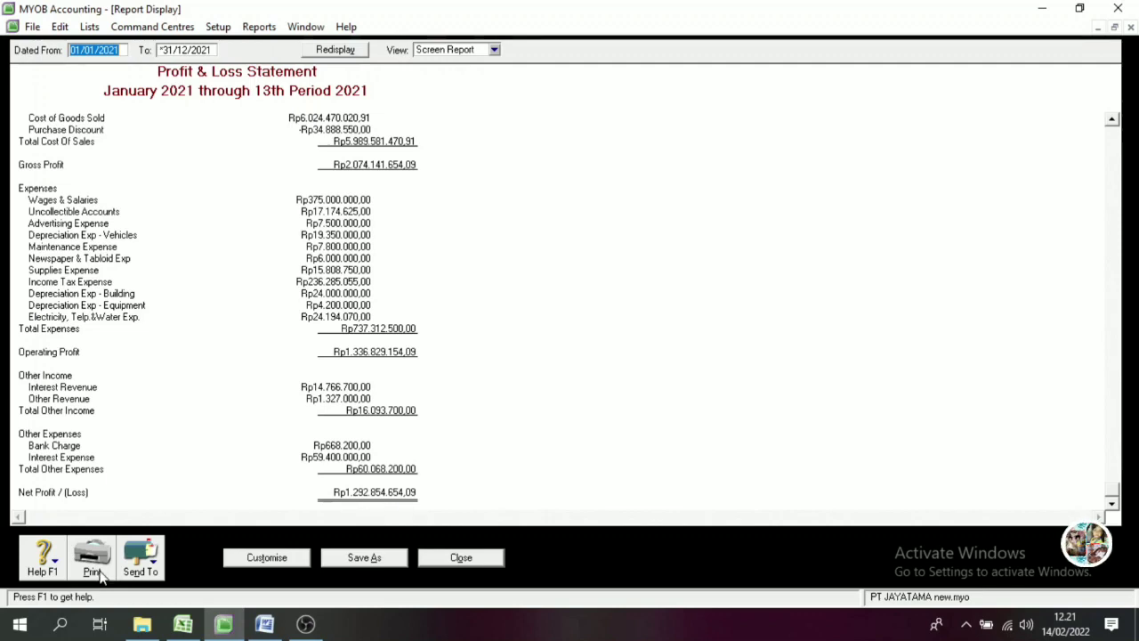
Save it as PDF 'Profit & Loss [Accrual] PT JAYATAMA' and close the report.
{"action": "left_click", "coordinate": [153, 562]}
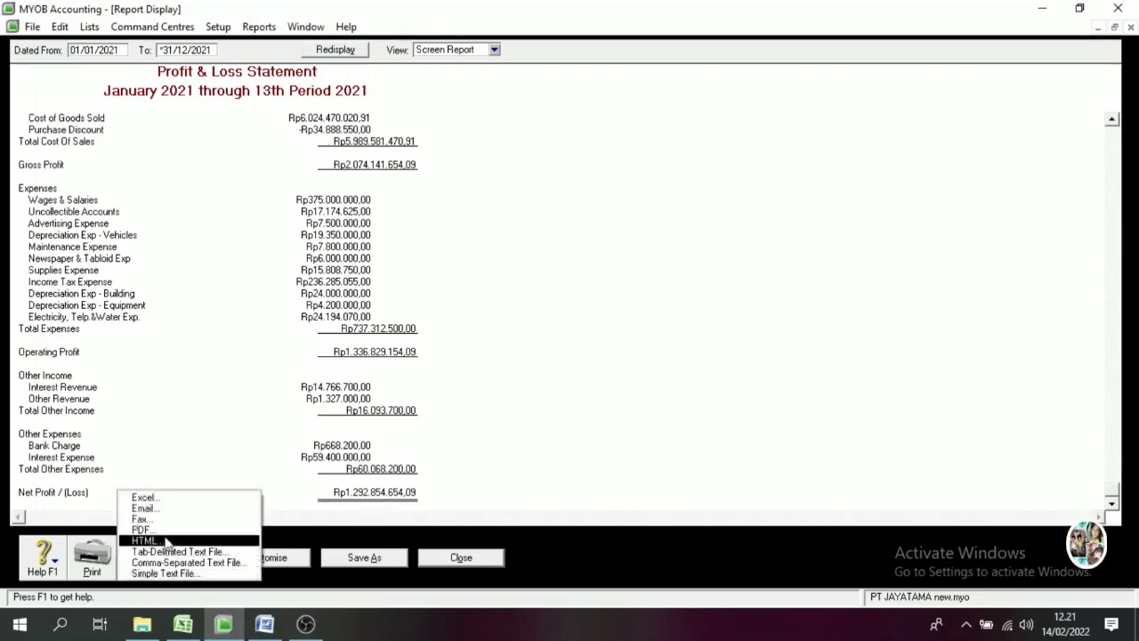
{"action": "left_click", "coordinate": [165, 531]}
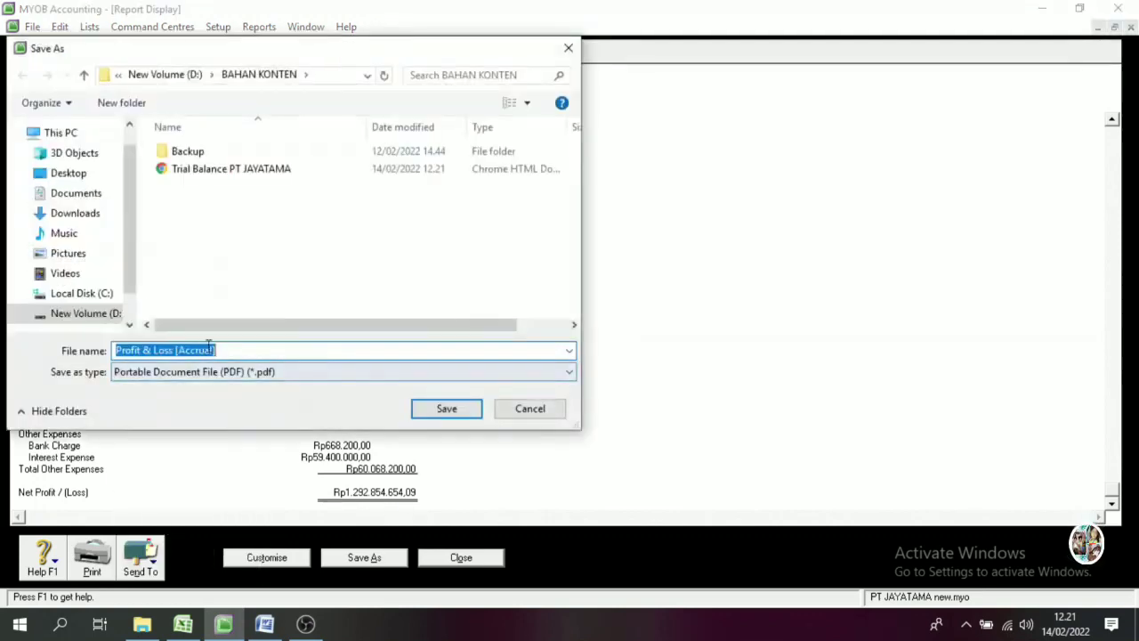
{"action": "left_click", "coordinate": [221, 348]}
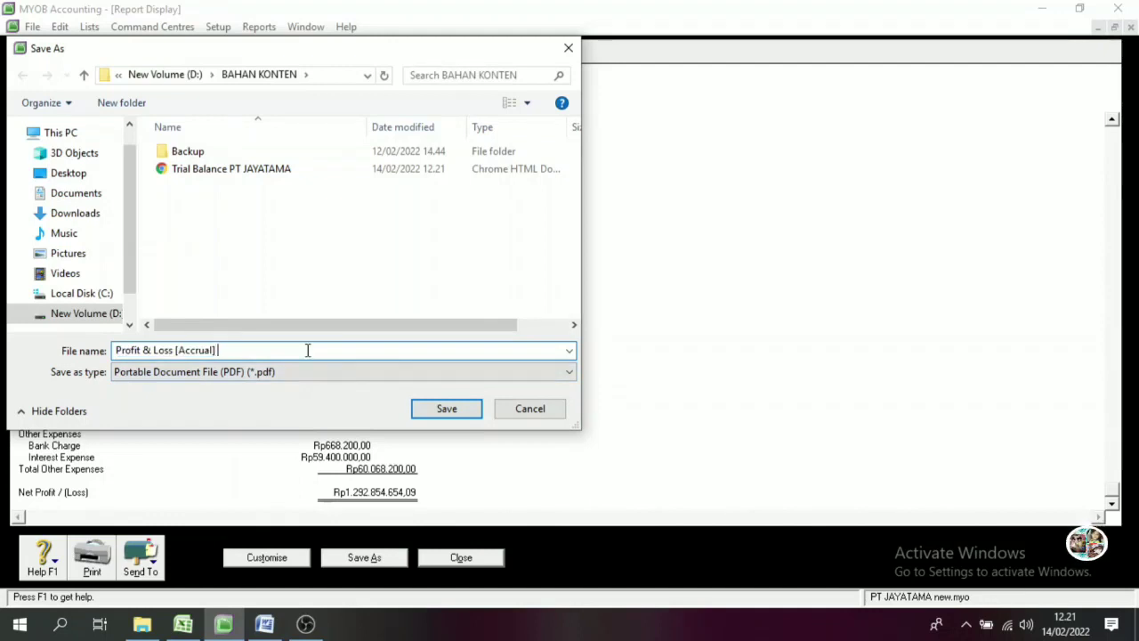
{"action": "type", "text": "PT JAYA"}
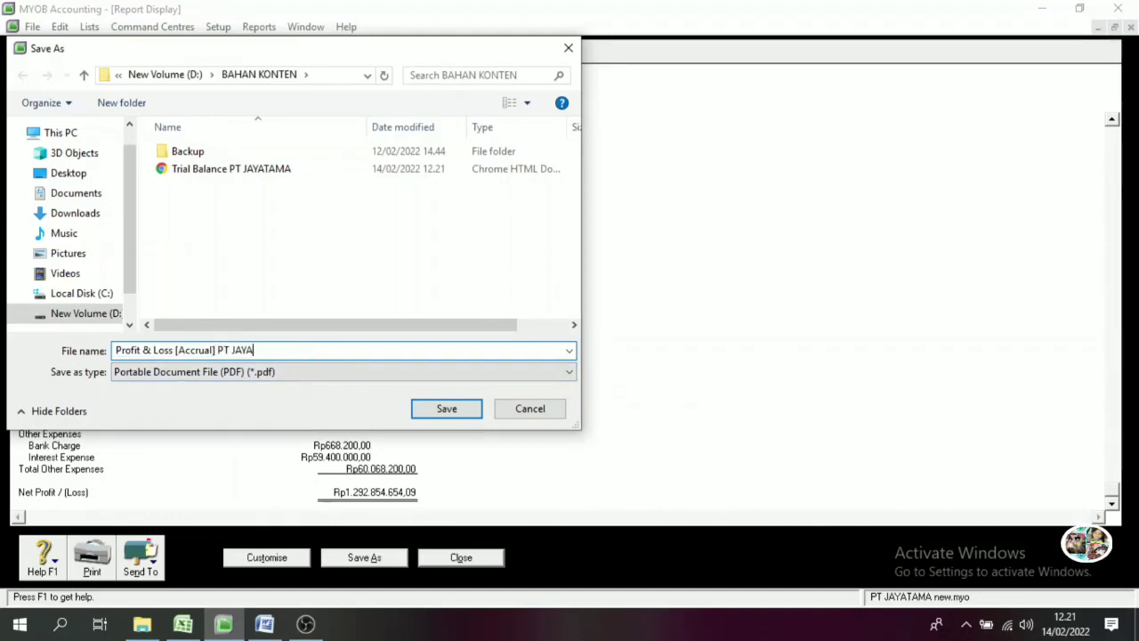
{"action": "type", "text": "TAMA"}
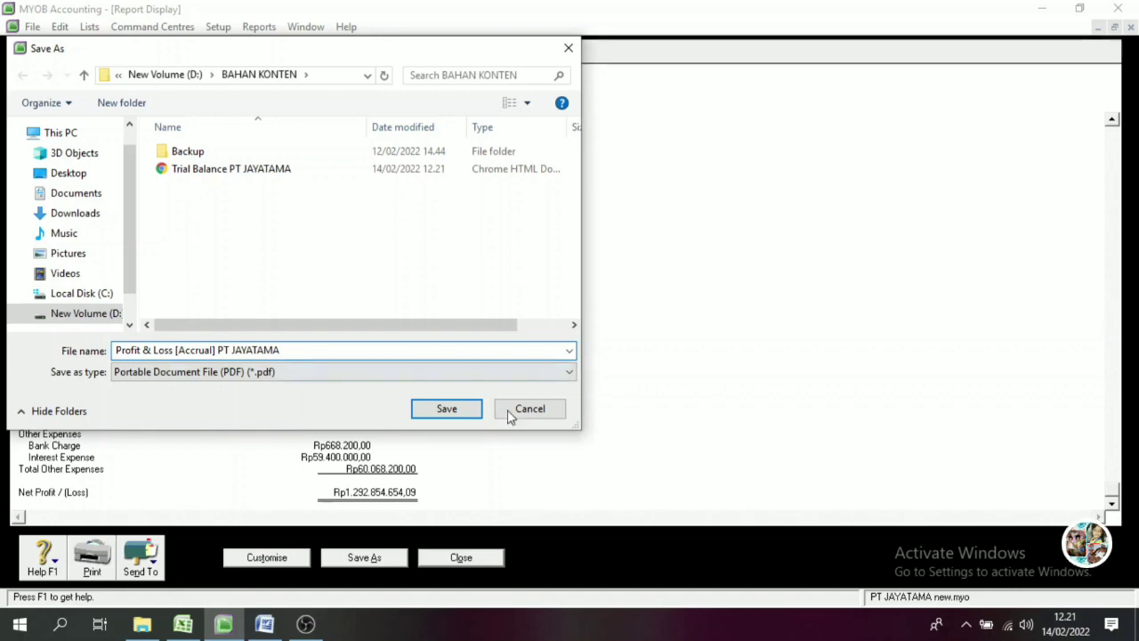
{"action": "left_click", "coordinate": [453, 413]}
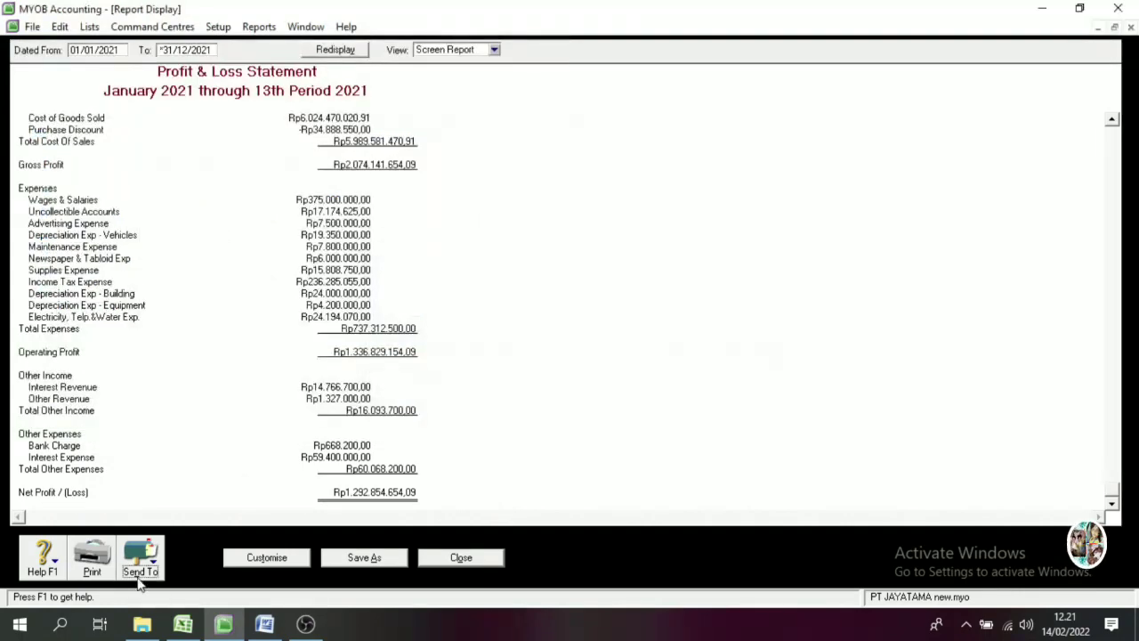
{"action": "left_click", "coordinate": [429, 557]}
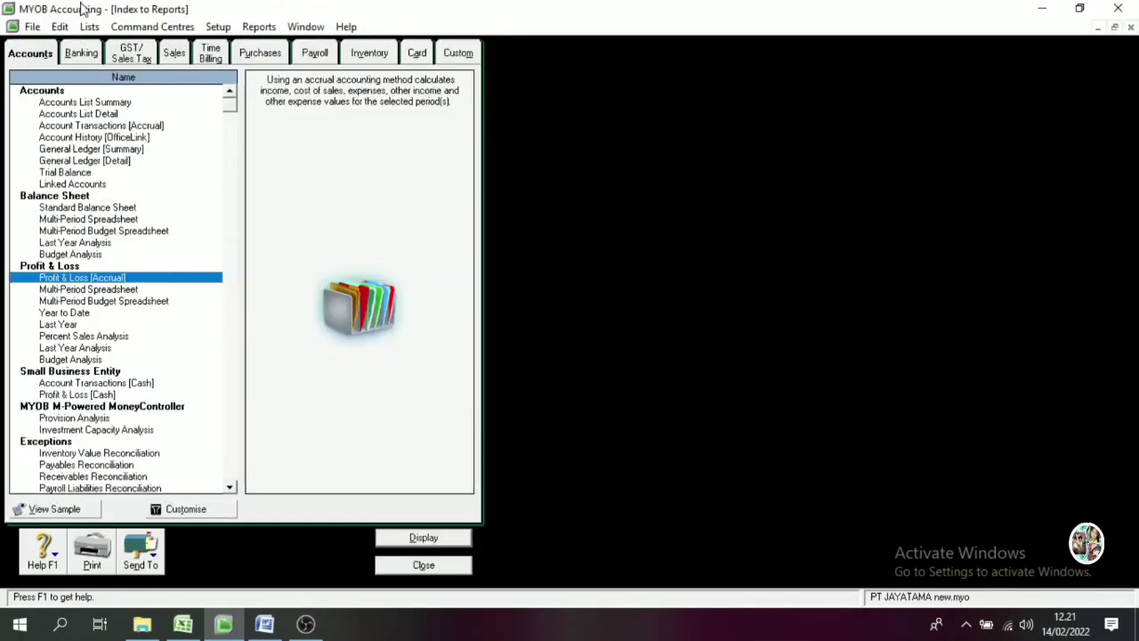
In Banking reports, try Cash Flow Analysis and Bank Statements, then open Statement of Cash Flow settings.
{"action": "left_click", "coordinate": [92, 54]}
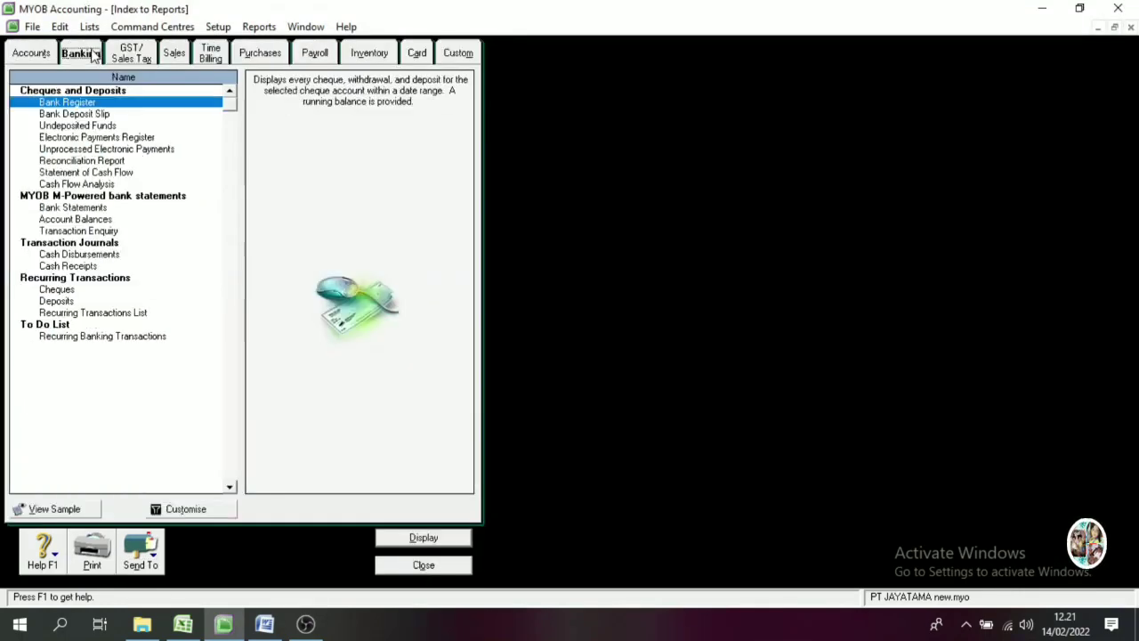
{"action": "double_click", "coordinate": [98, 186]}
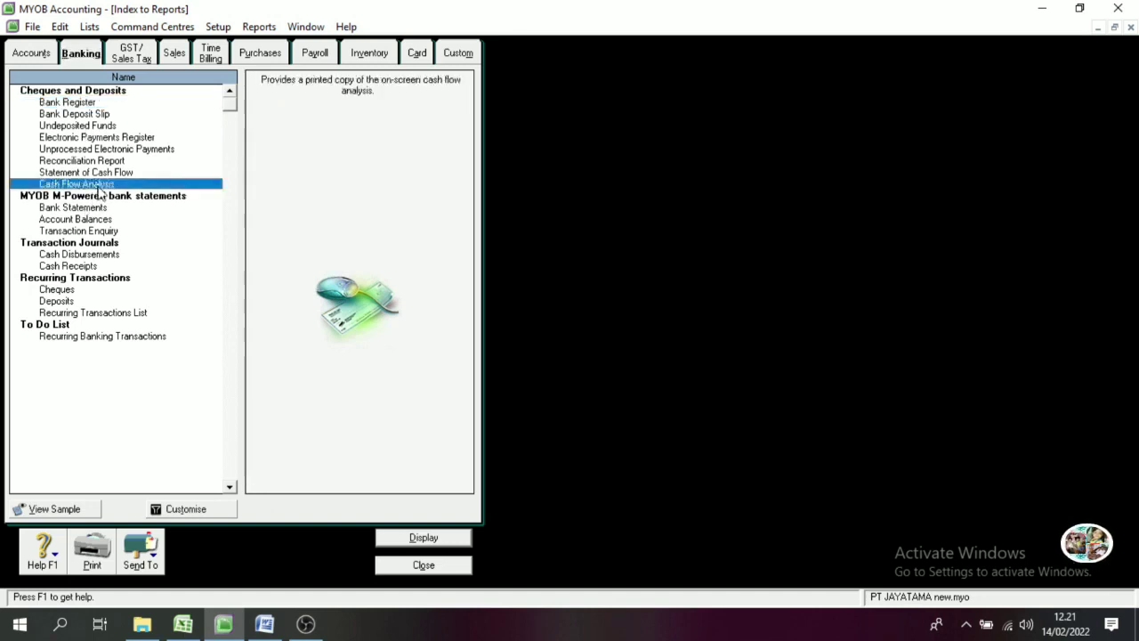
{"action": "left_click", "coordinate": [591, 372]}
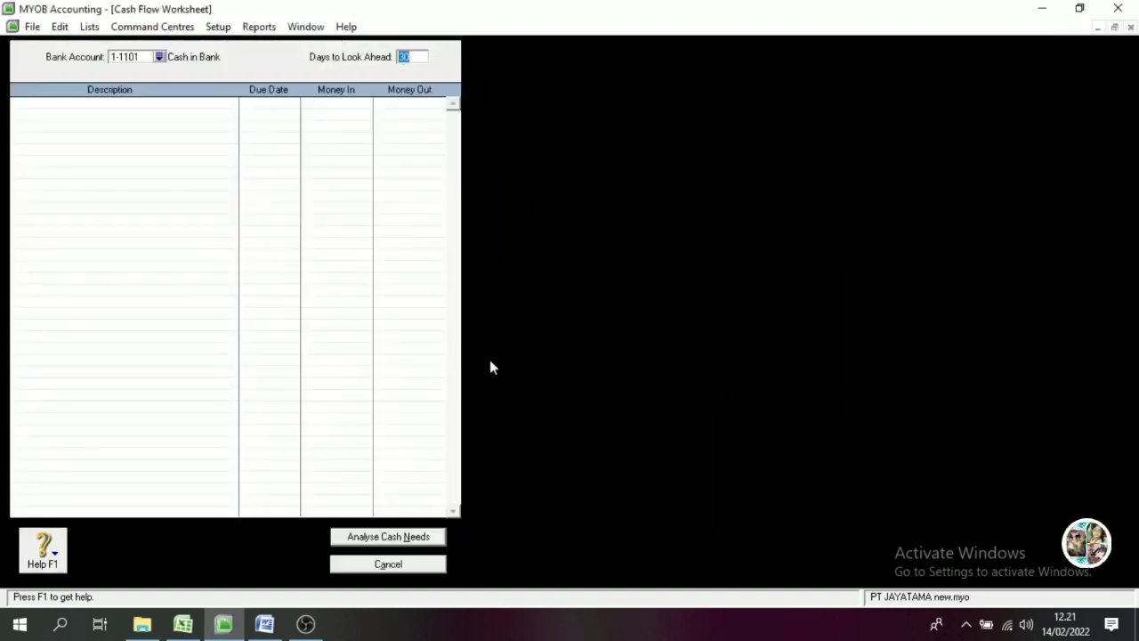
{"action": "left_click", "coordinate": [405, 567]}
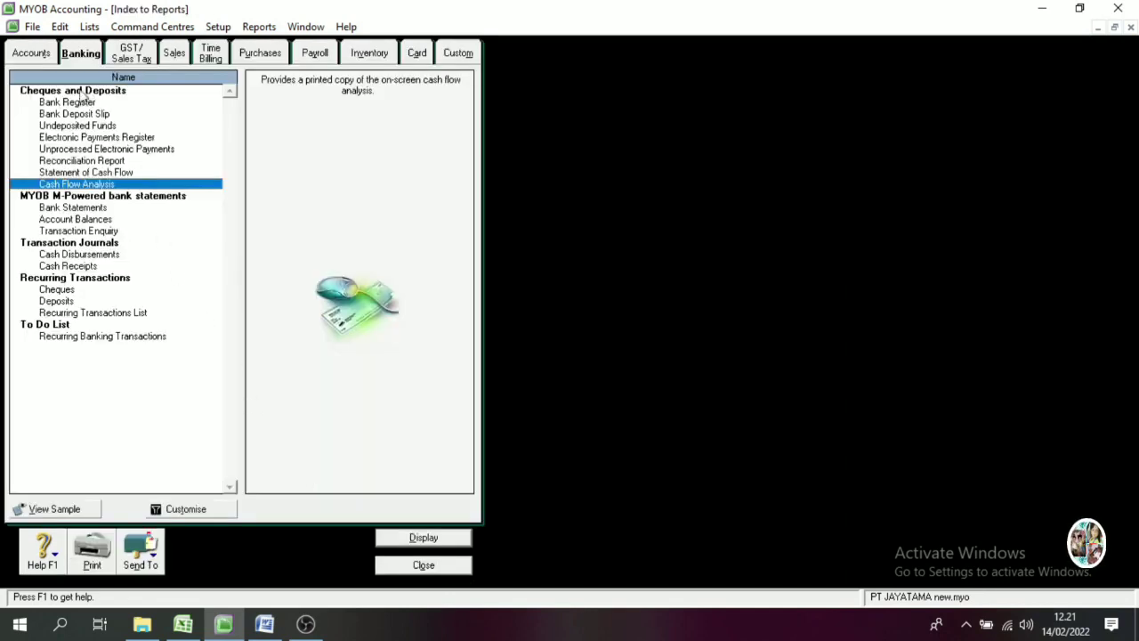
{"action": "left_click", "coordinate": [84, 210]}
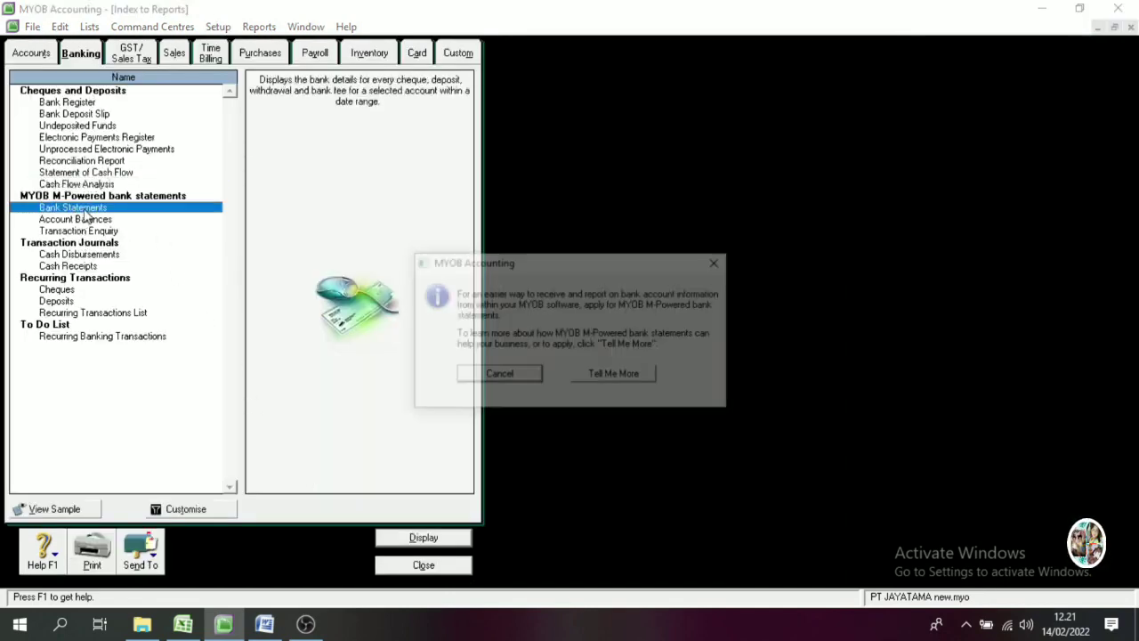
{"action": "left_click", "coordinate": [498, 376]}
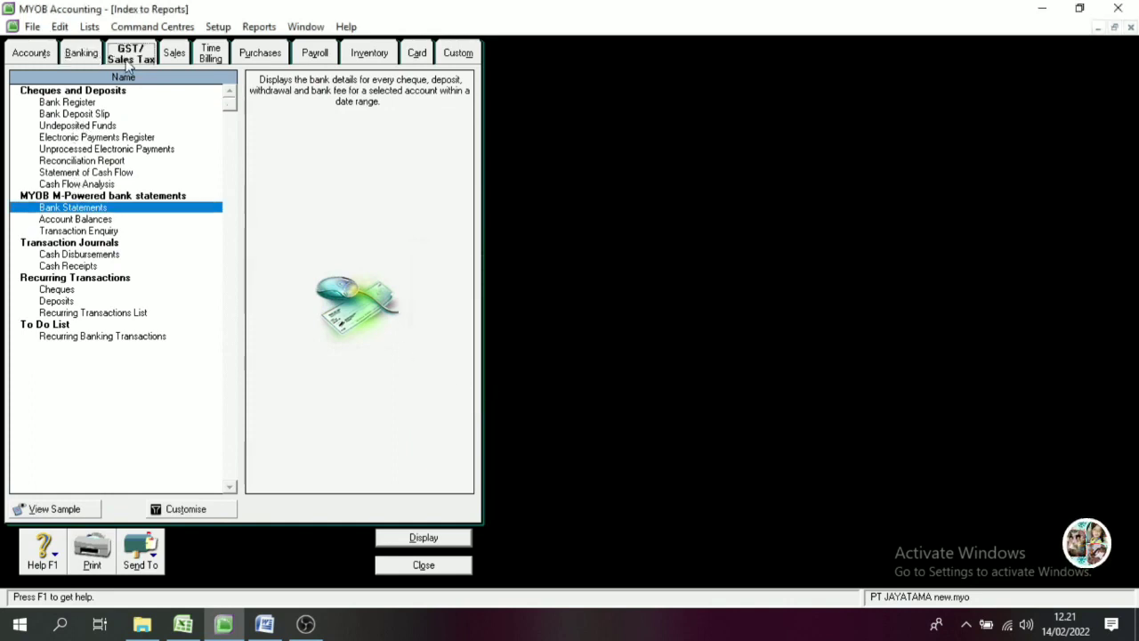
{"action": "left_click", "coordinate": [80, 53]}
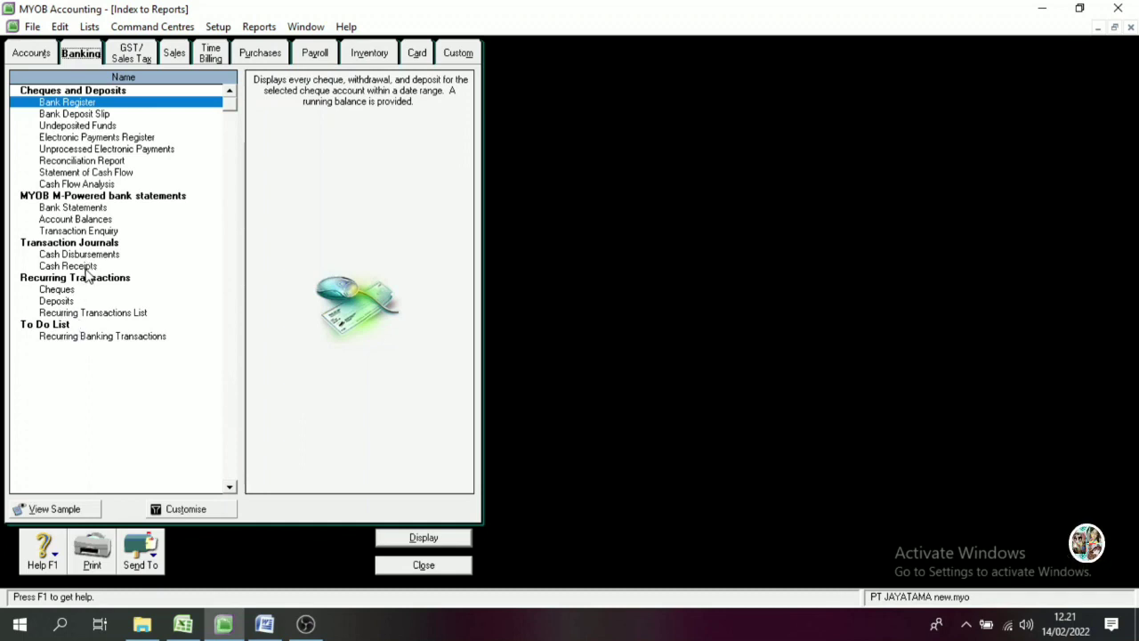
{"action": "double_click", "coordinate": [87, 184]}
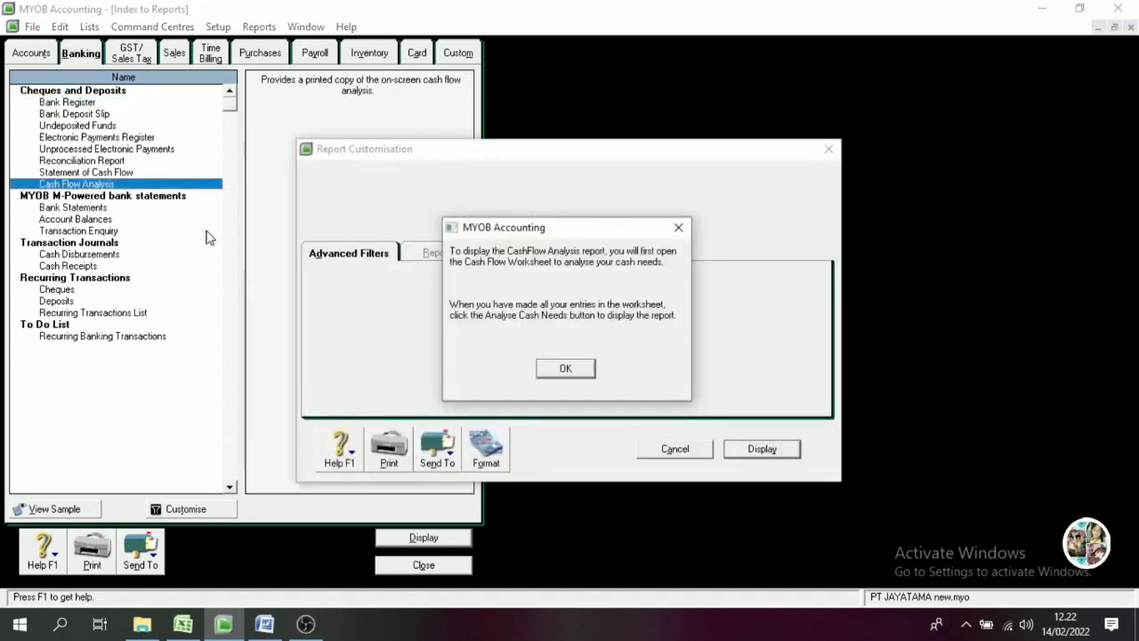
{"action": "left_click", "coordinate": [563, 368]}
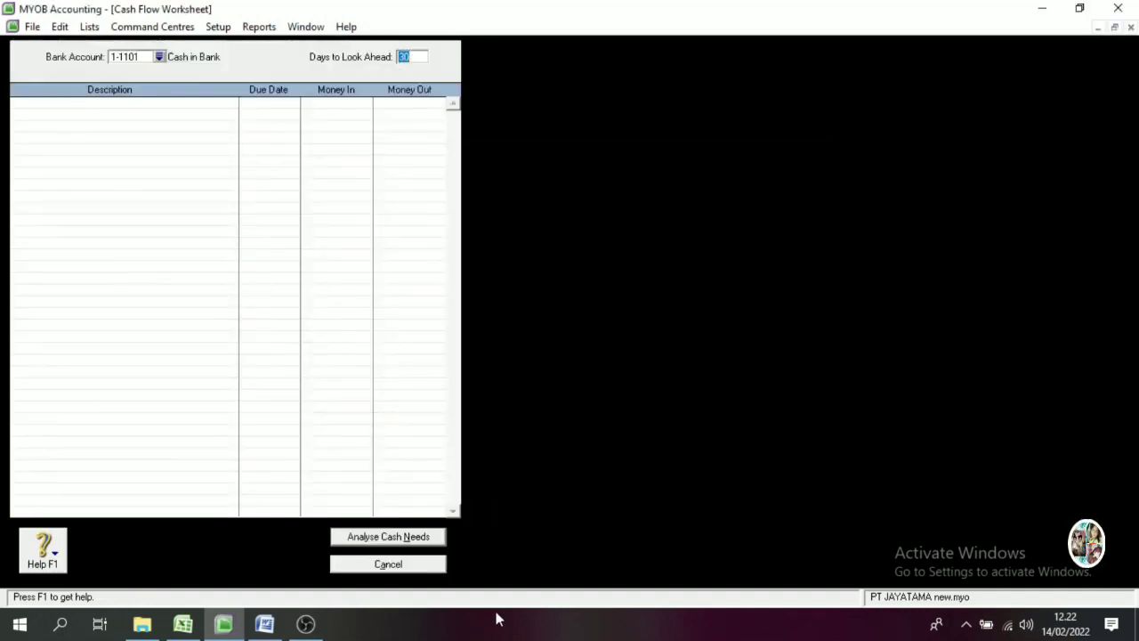
{"action": "left_click", "coordinate": [390, 565]}
{"action": "double_click", "coordinate": [84, 172]}
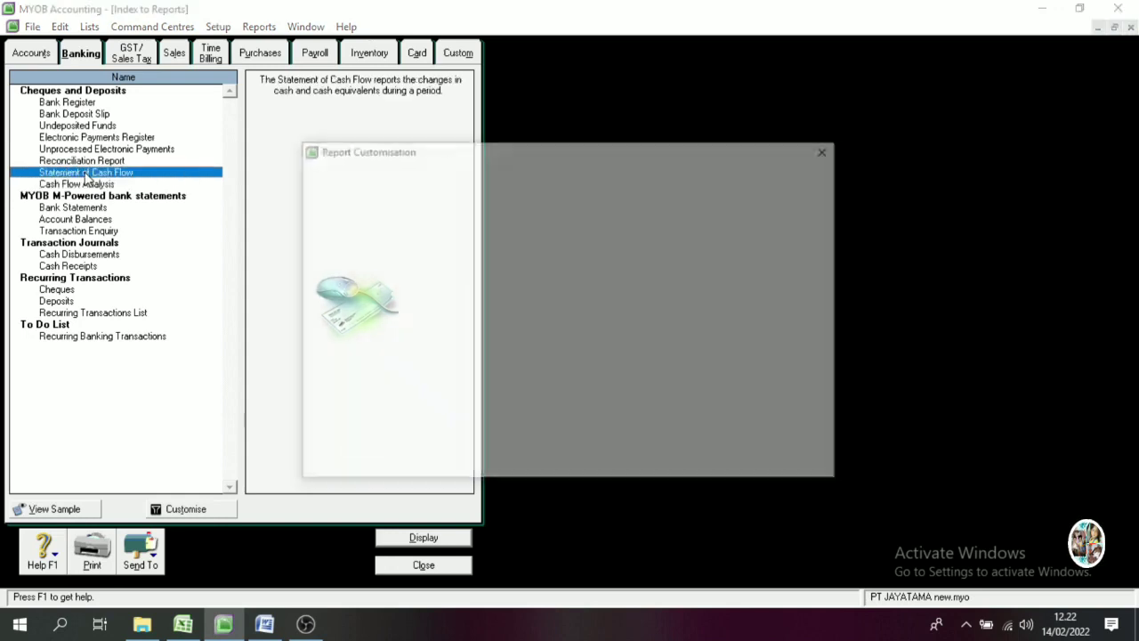
Save the displayed Statement of Cash Flow as PDF 'Statement of Cash Flow PT JATAMA', closing all reports.
{"action": "left_click", "coordinate": [761, 449]}
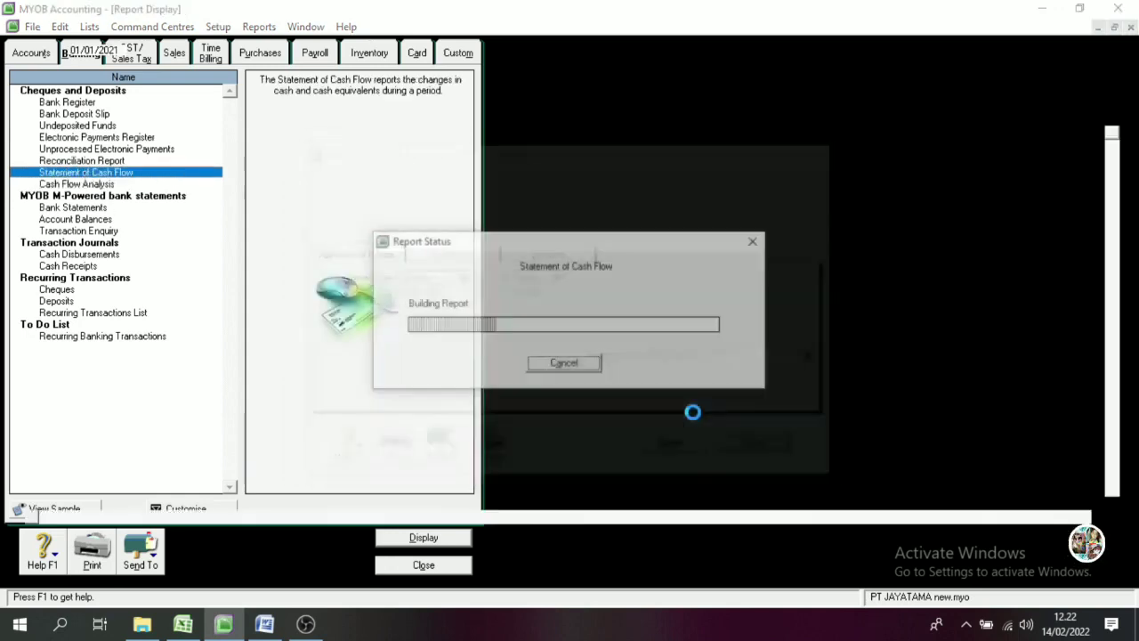
{"action": "scroll", "coordinate": [703, 471], "scroll_direction": "down", "scroll_amount": 2}
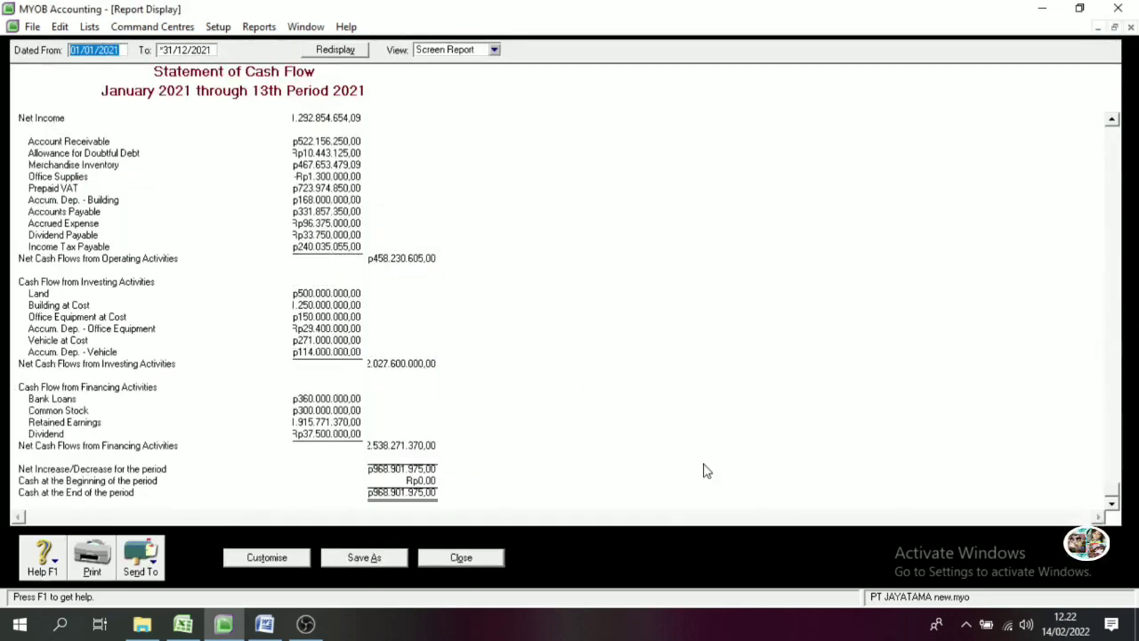
{"action": "left_click", "coordinate": [142, 561]}
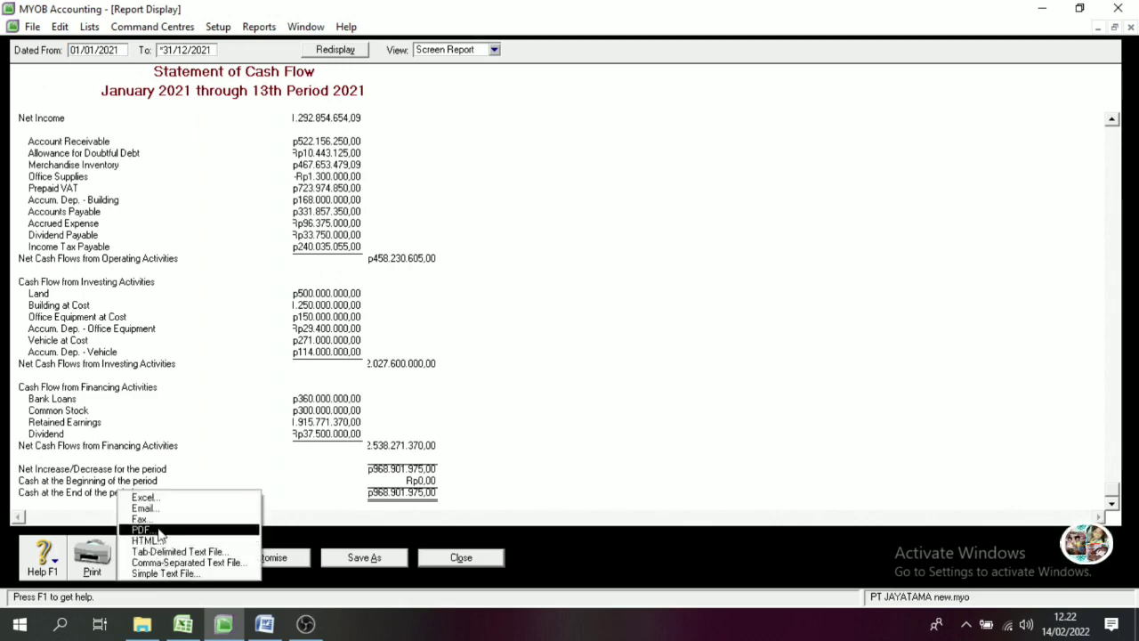
{"action": "left_click", "coordinate": [161, 530]}
{"action": "left_click", "coordinate": [245, 352]}
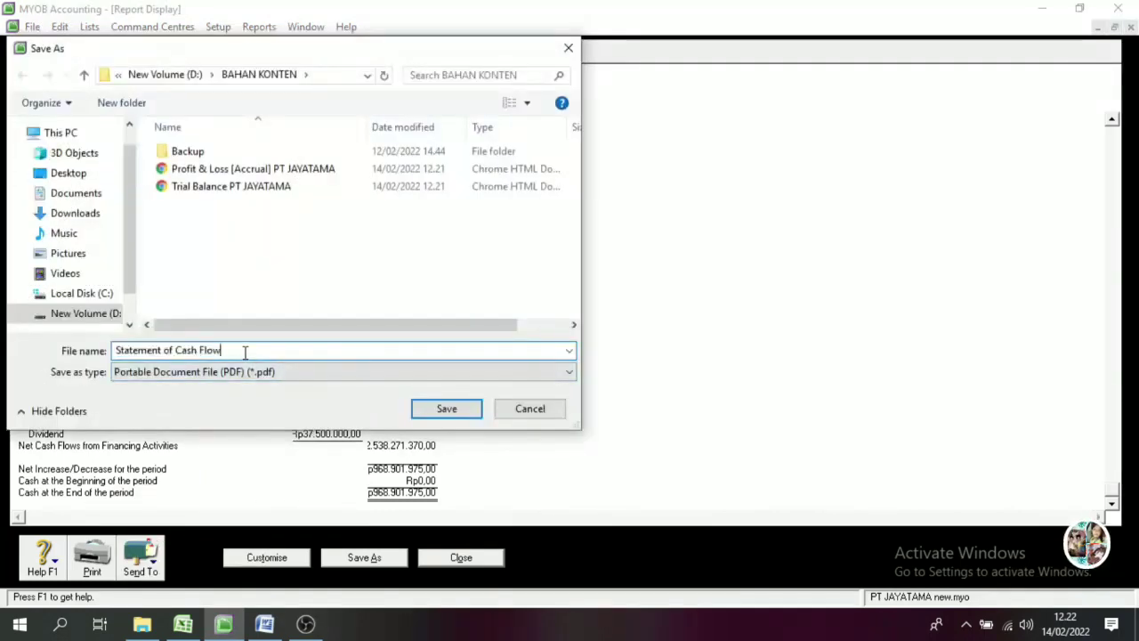
{"action": "type", "text": "PT JAATAMA"}
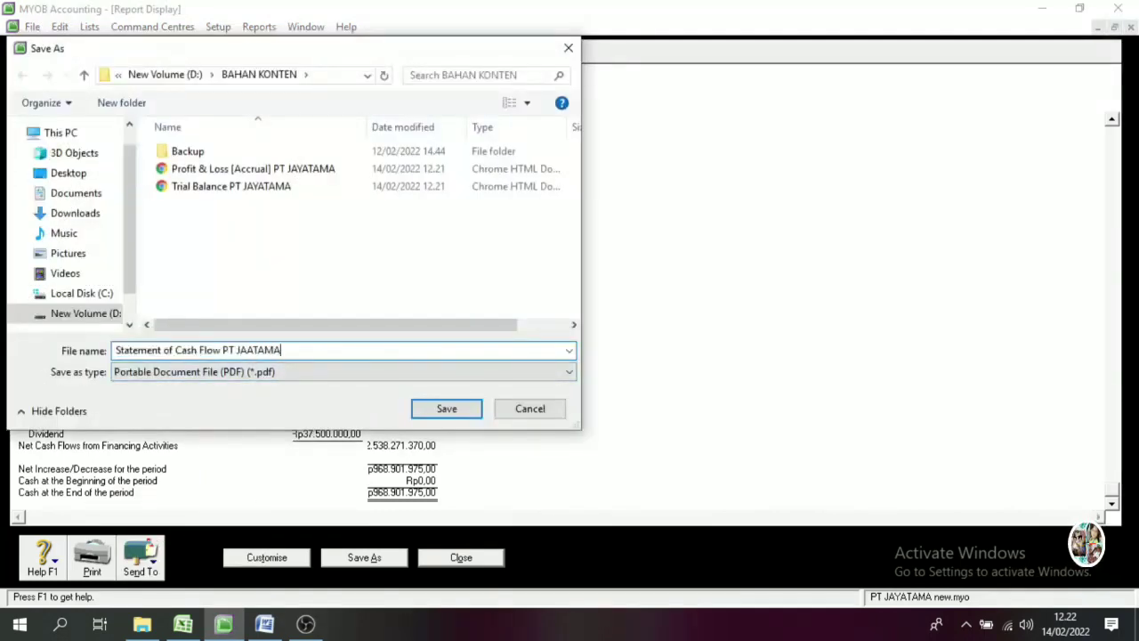
{"action": "key", "text": "BackSpace"}
{"action": "key", "text": "BackSpace"}
{"action": "key", "text": "BackSpace"}
{"action": "key", "text": "BackSpace"}
{"action": "key", "text": "BackSpace"}
{"action": "type", "text": "T"}
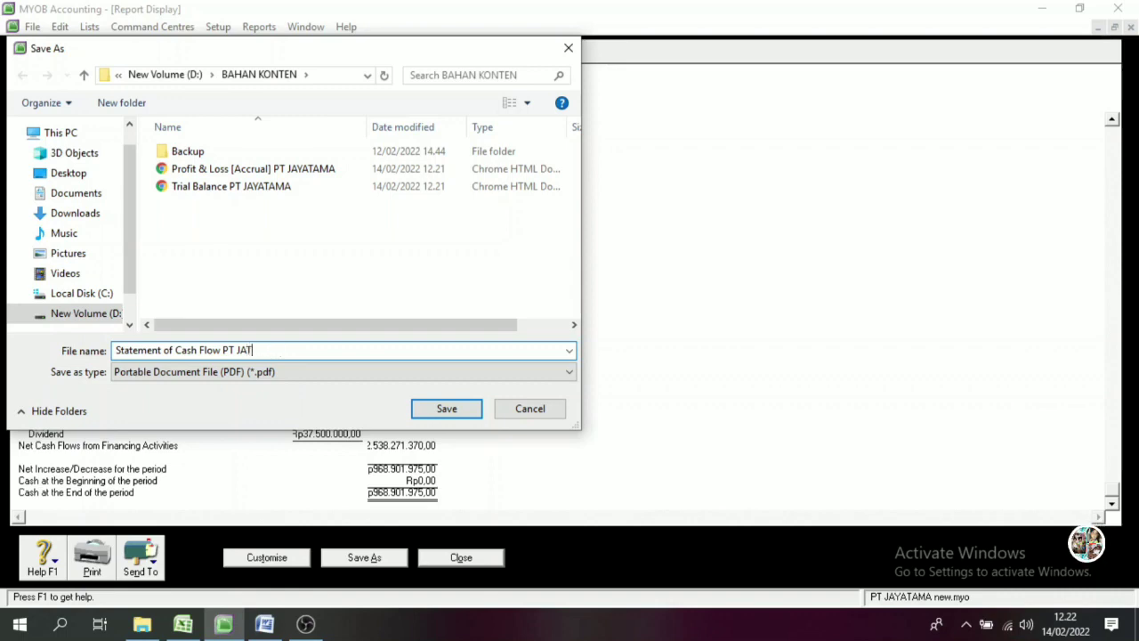
{"action": "type", "text": "AMA"}
{"action": "left_click", "coordinate": [465, 415]}
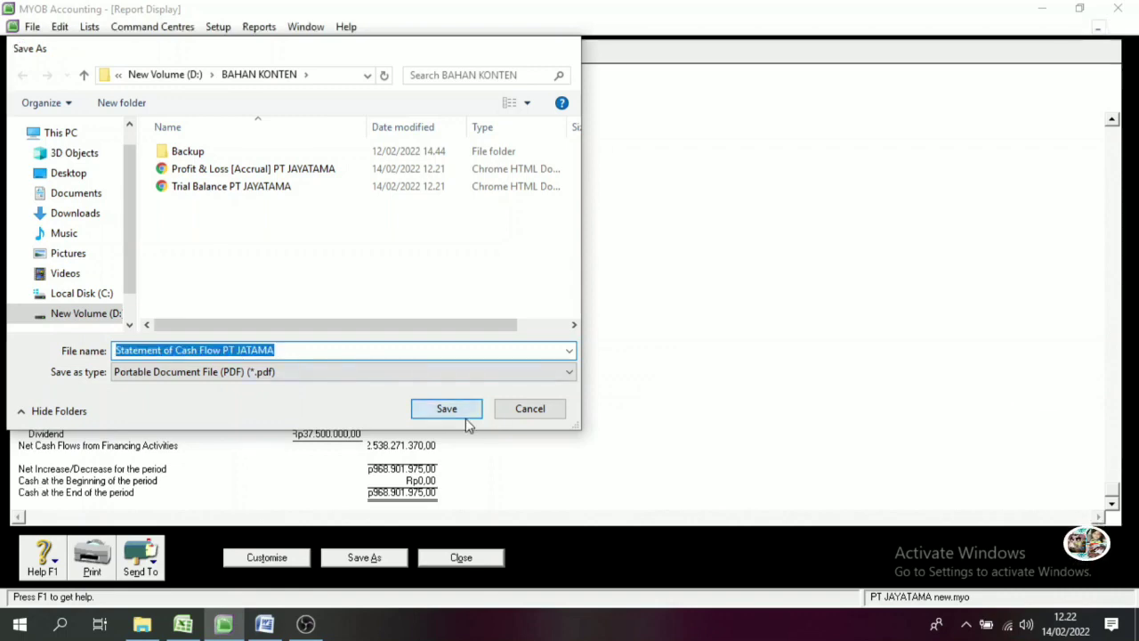
{"action": "left_click", "coordinate": [459, 560]}
{"action": "left_click", "coordinate": [440, 568]}
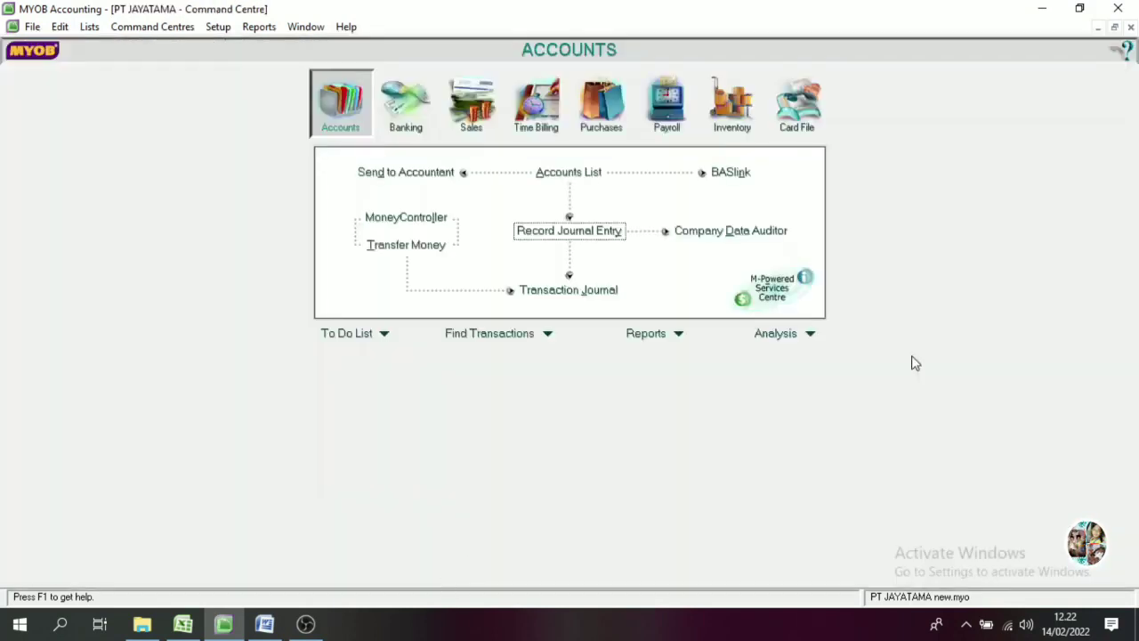